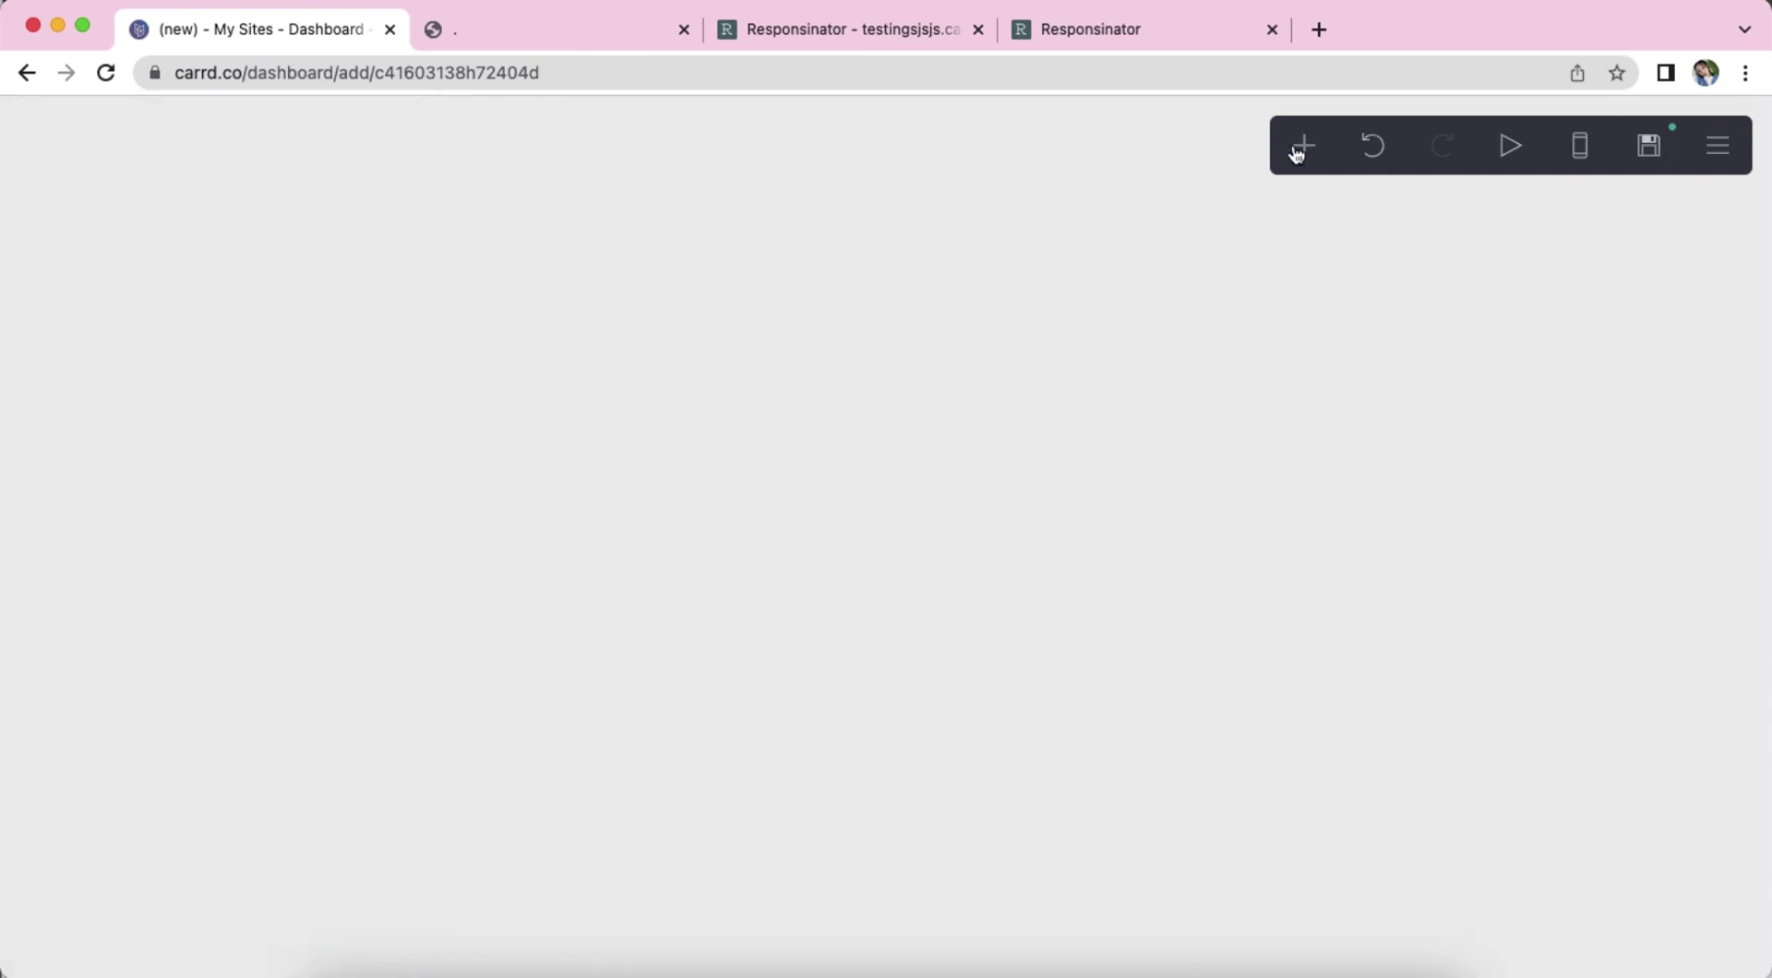
# Add a Columns container to the page and set its left column to 80% and right column to 20%.
pyautogui.click(1302, 146)
pyautogui.click(1026, 683)
pyautogui.click(170, 383)
pyautogui.click(172, 395)
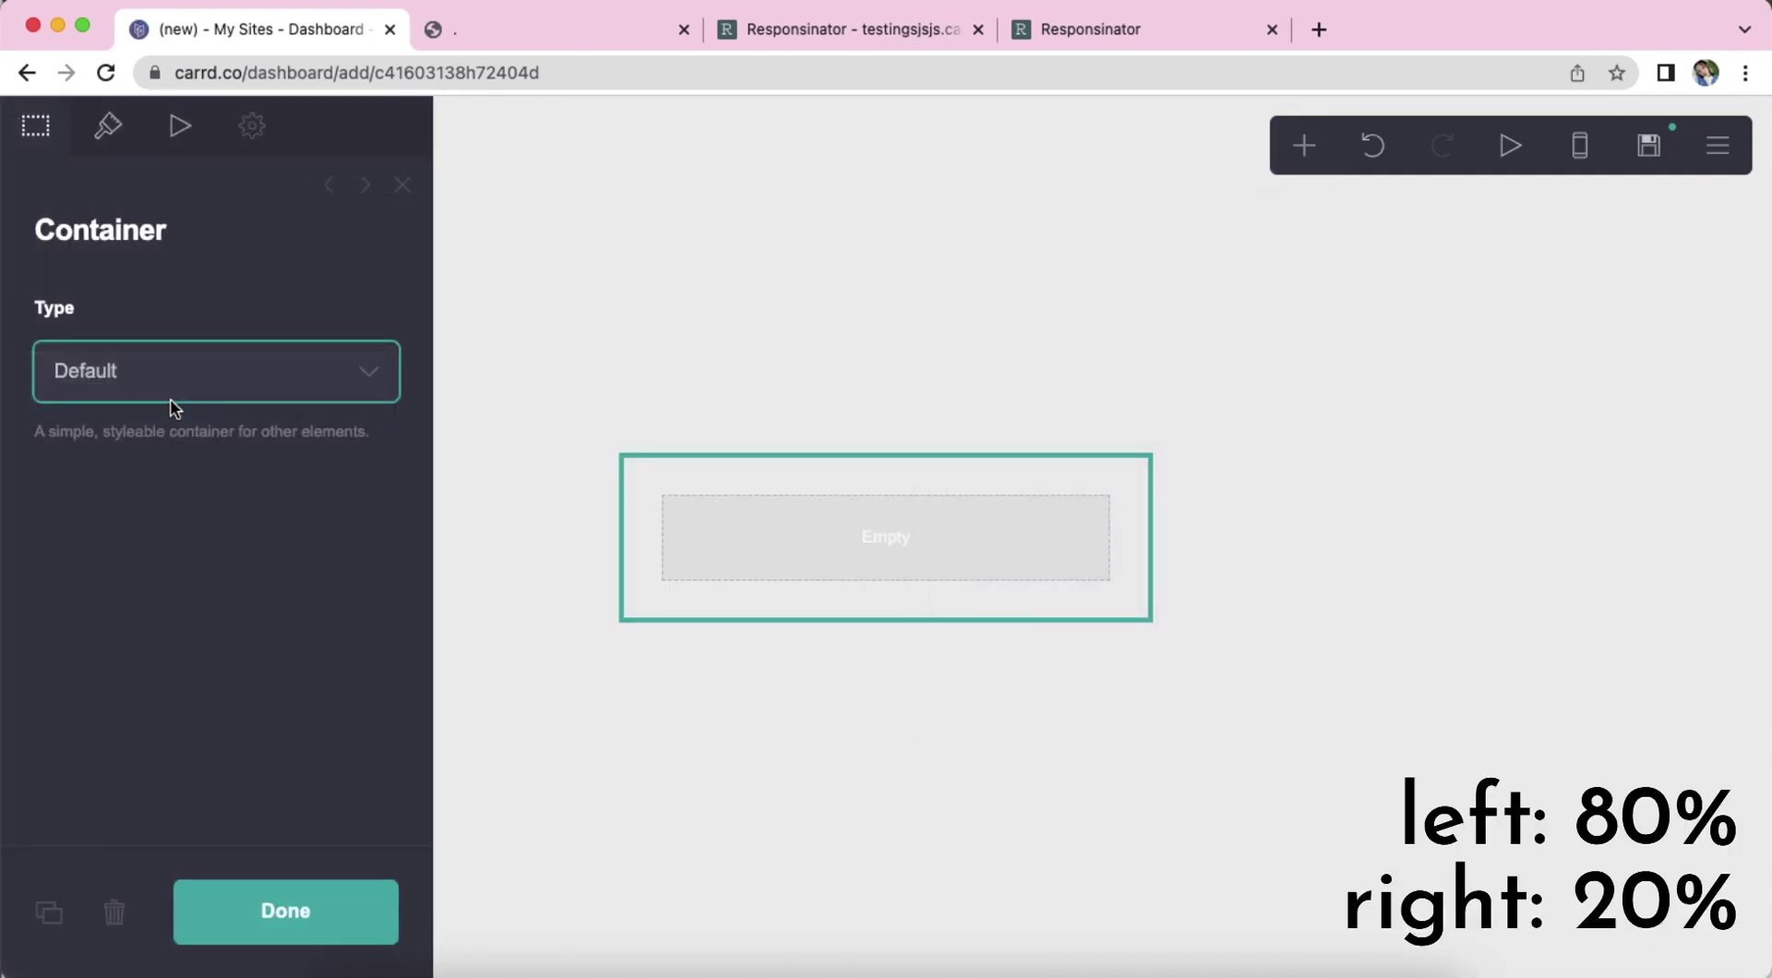
pyautogui.click(173, 413)
pyautogui.moveTo(90, 692); pyautogui.dragTo(71, 692)
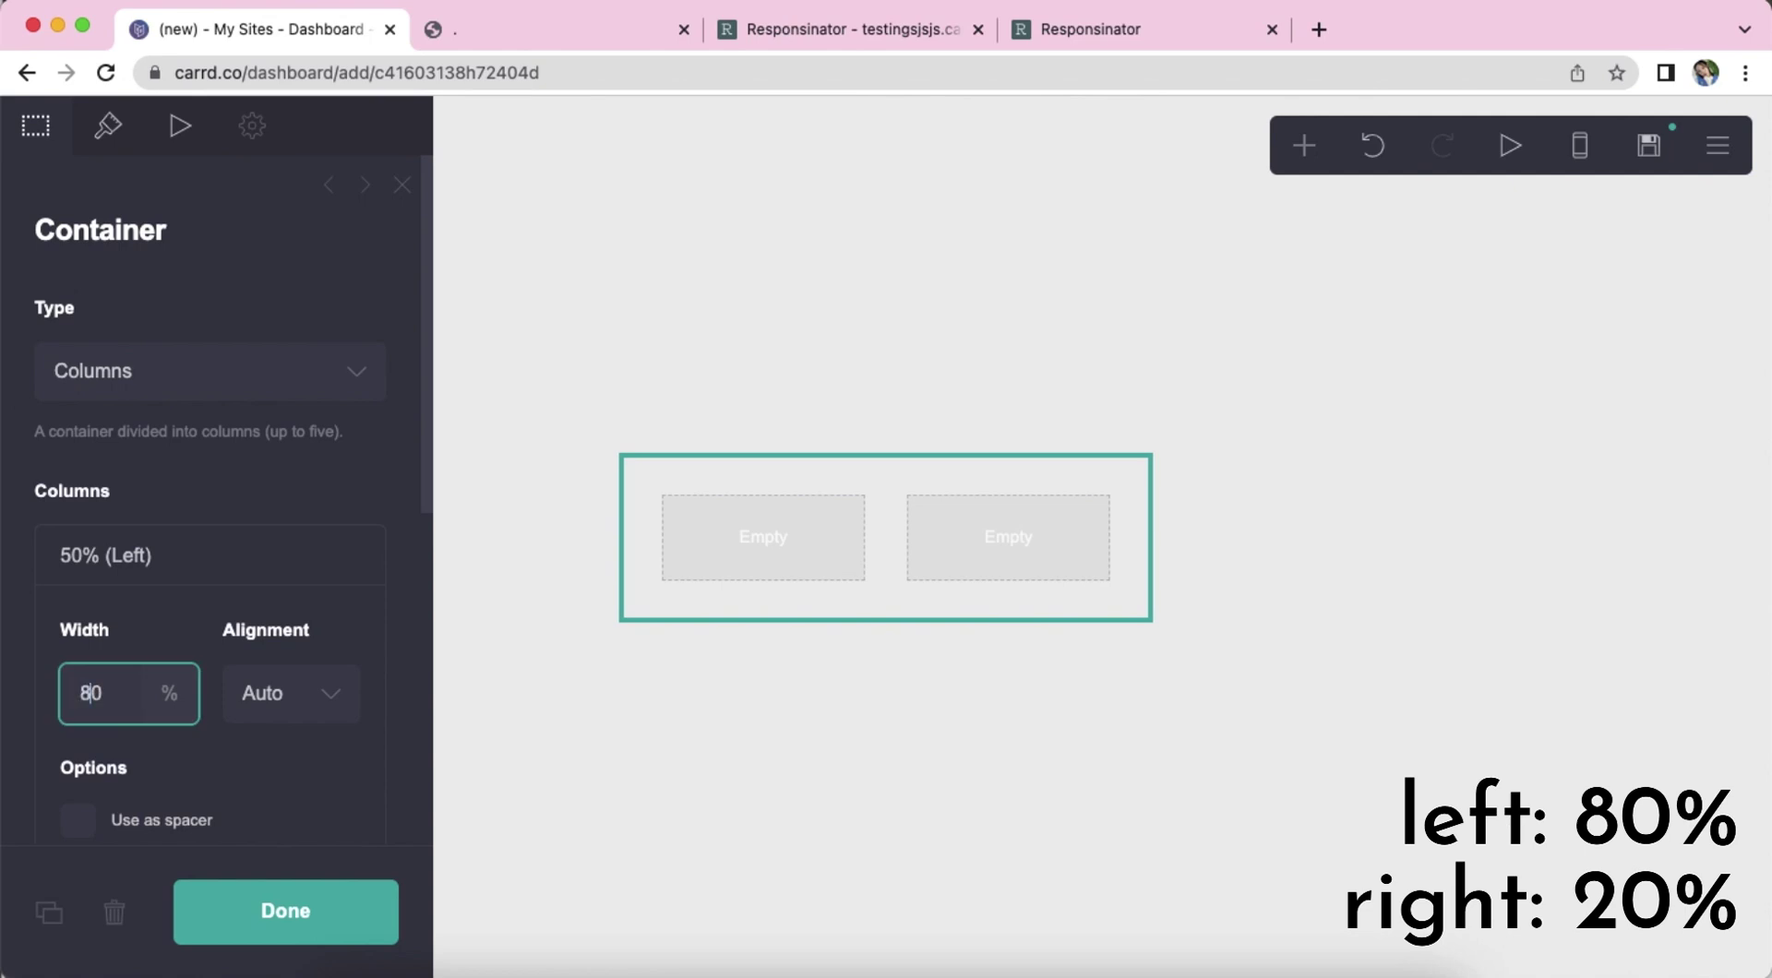
pyautogui.write('8')
pyautogui.click(194, 550)
pyautogui.click(210, 633)
# Set the container's width to 15, its vertical and horizontal padding to 0, and its gutters to 0.
pyautogui.click(110, 132)
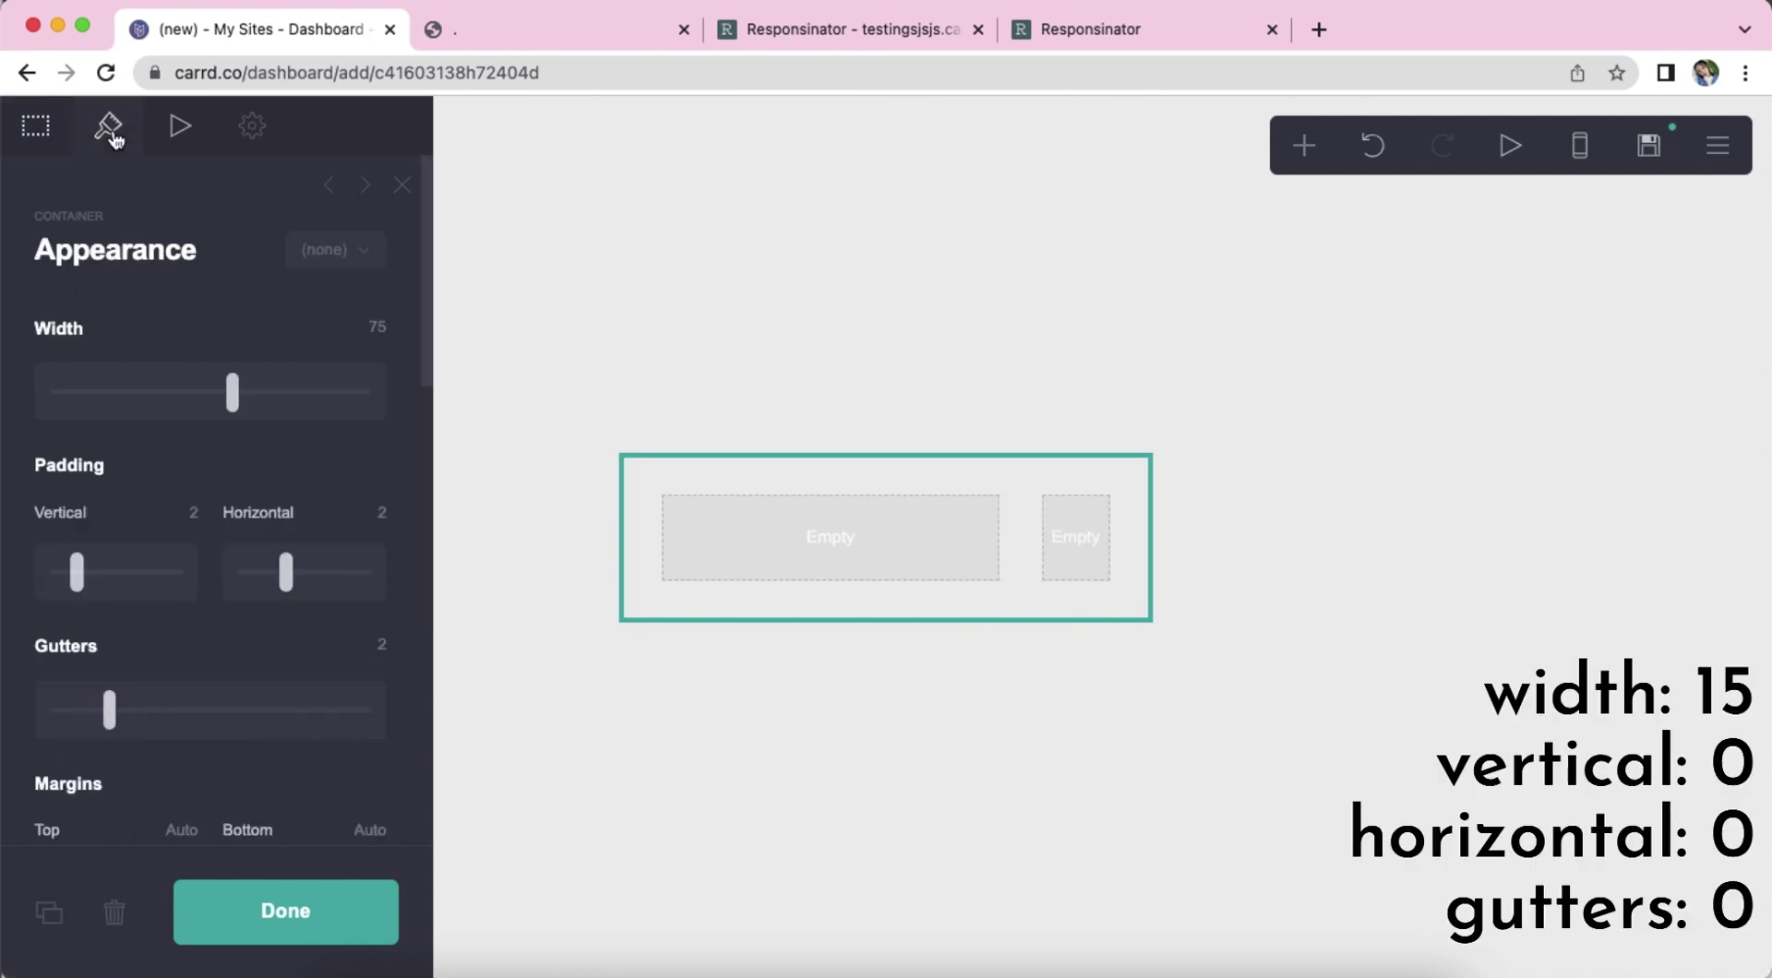
pyautogui.click(49, 411)
pyautogui.click(192, 513)
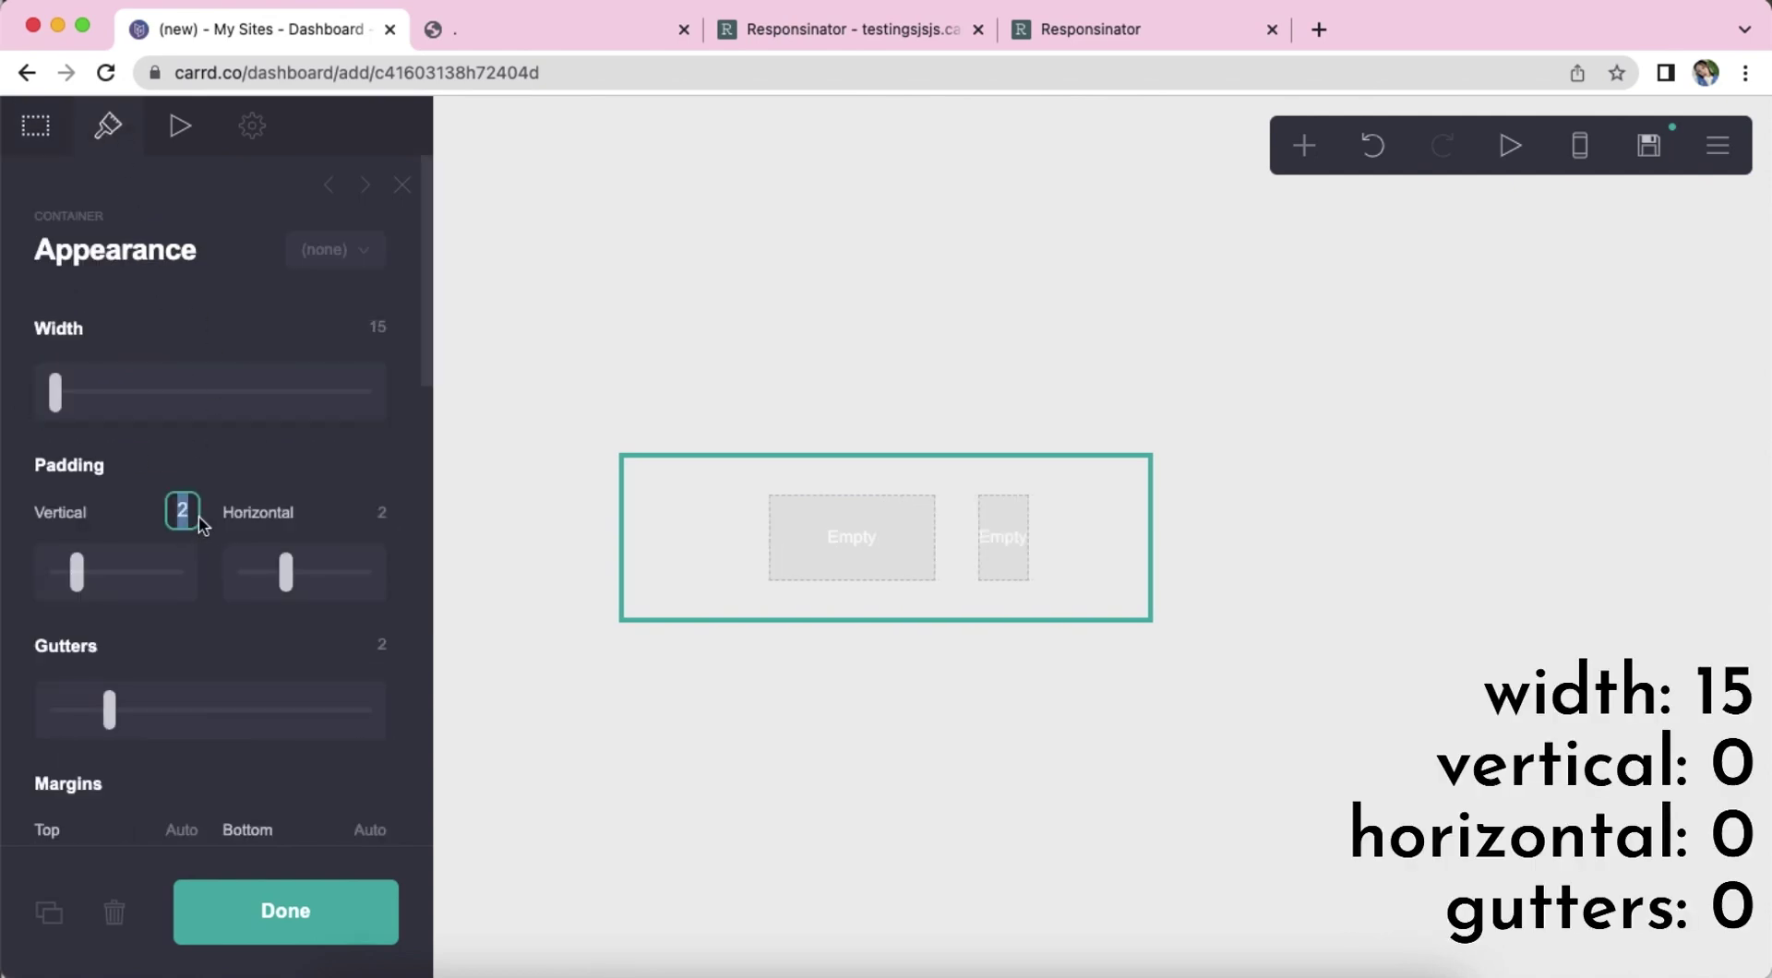
pyautogui.write('0')
pyautogui.press('Return')
pyautogui.write('0')
pyautogui.press('Return')
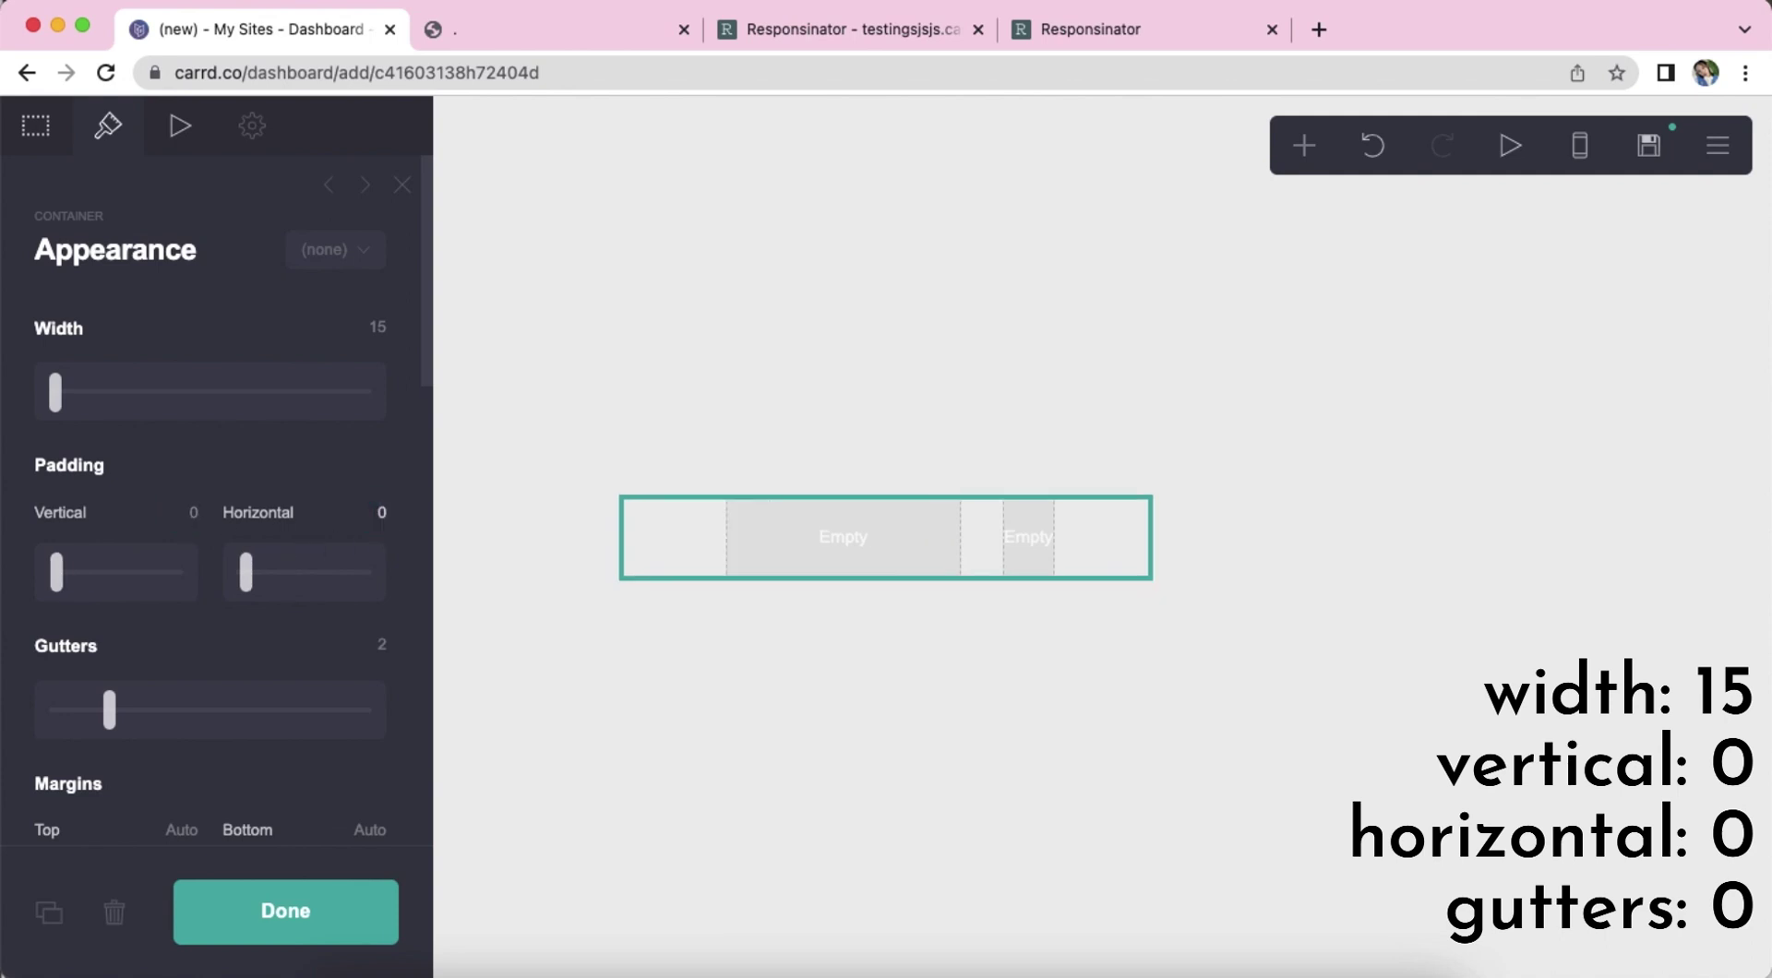
pyautogui.press('Return')
# Switch the container's mobile appearance to manual and set its mobile layout to Default.
pyautogui.scroll(-10, 254, 625)
pyautogui.click(344, 708)
pyautogui.scroll(-4, 219, 588)
pyautogui.click(203, 528)
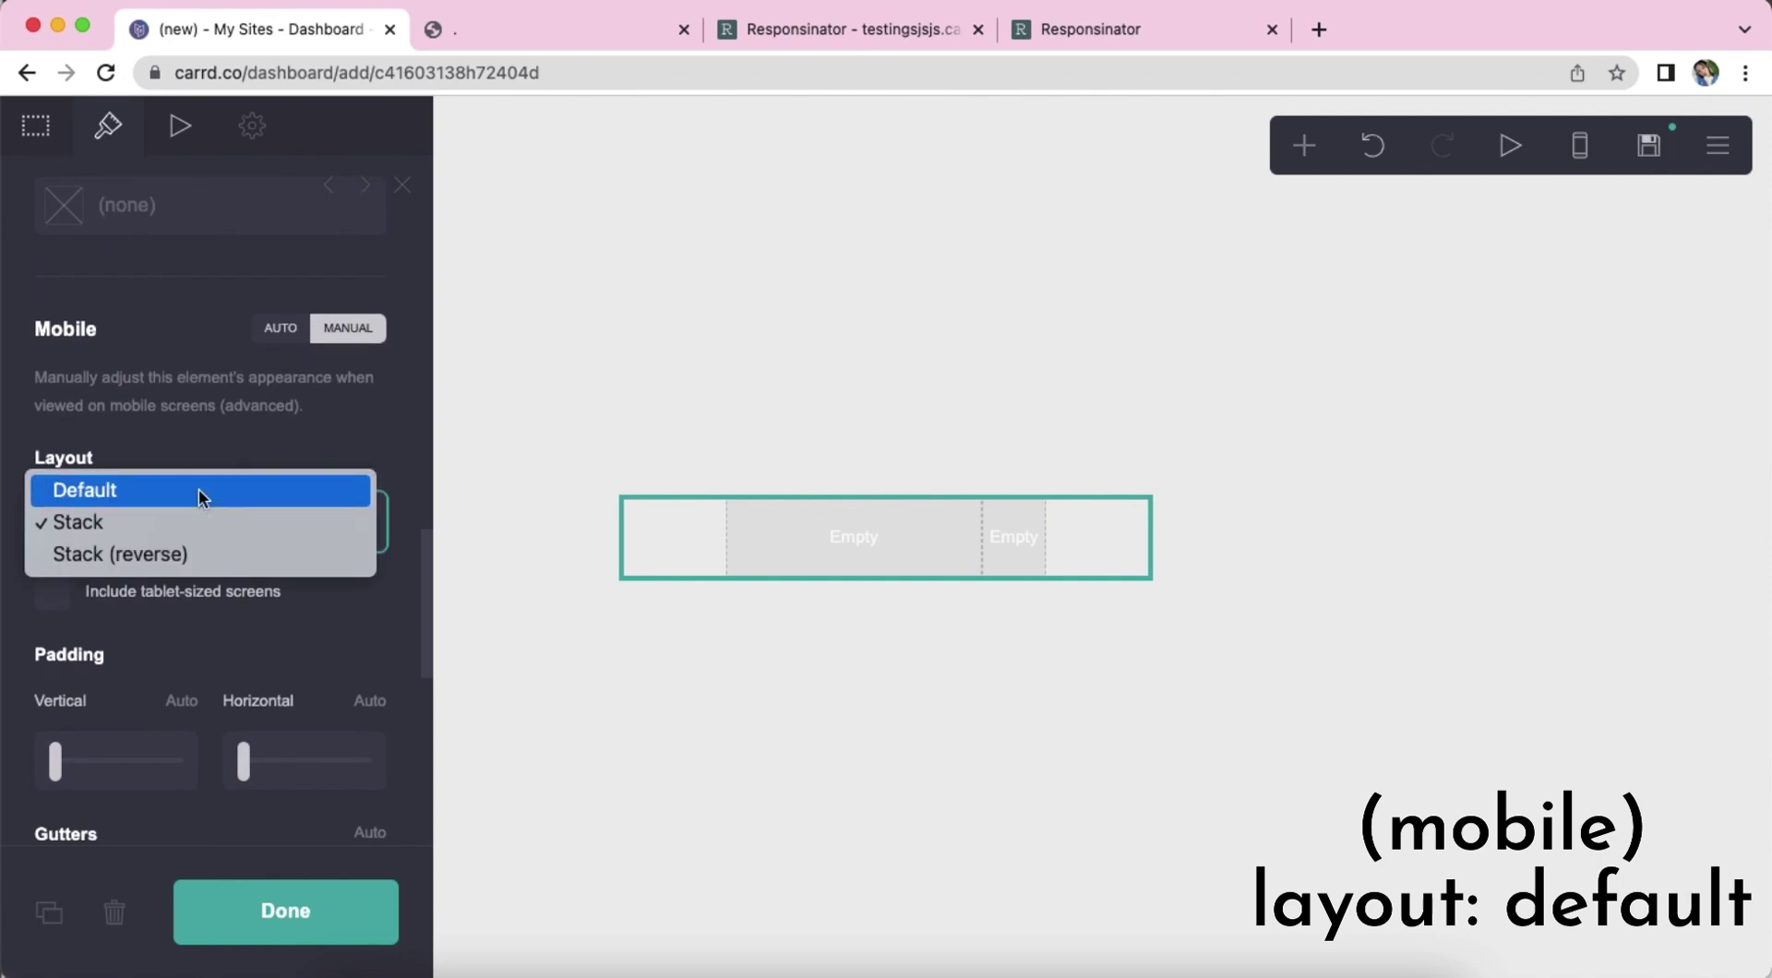
pyautogui.click(198, 490)
pyautogui.click(965, 756)
# Add a text element in the container's wide left column with the text "Name".
pyautogui.click(1305, 146)
pyautogui.click(1025, 225)
pyautogui.click(842, 527)
pyautogui.tripleClick(227, 333)
pyautogui.write('Name')
# Set the "Name" text's color to #FF96AE and its font to Sacramento.
pyautogui.click(107, 126)
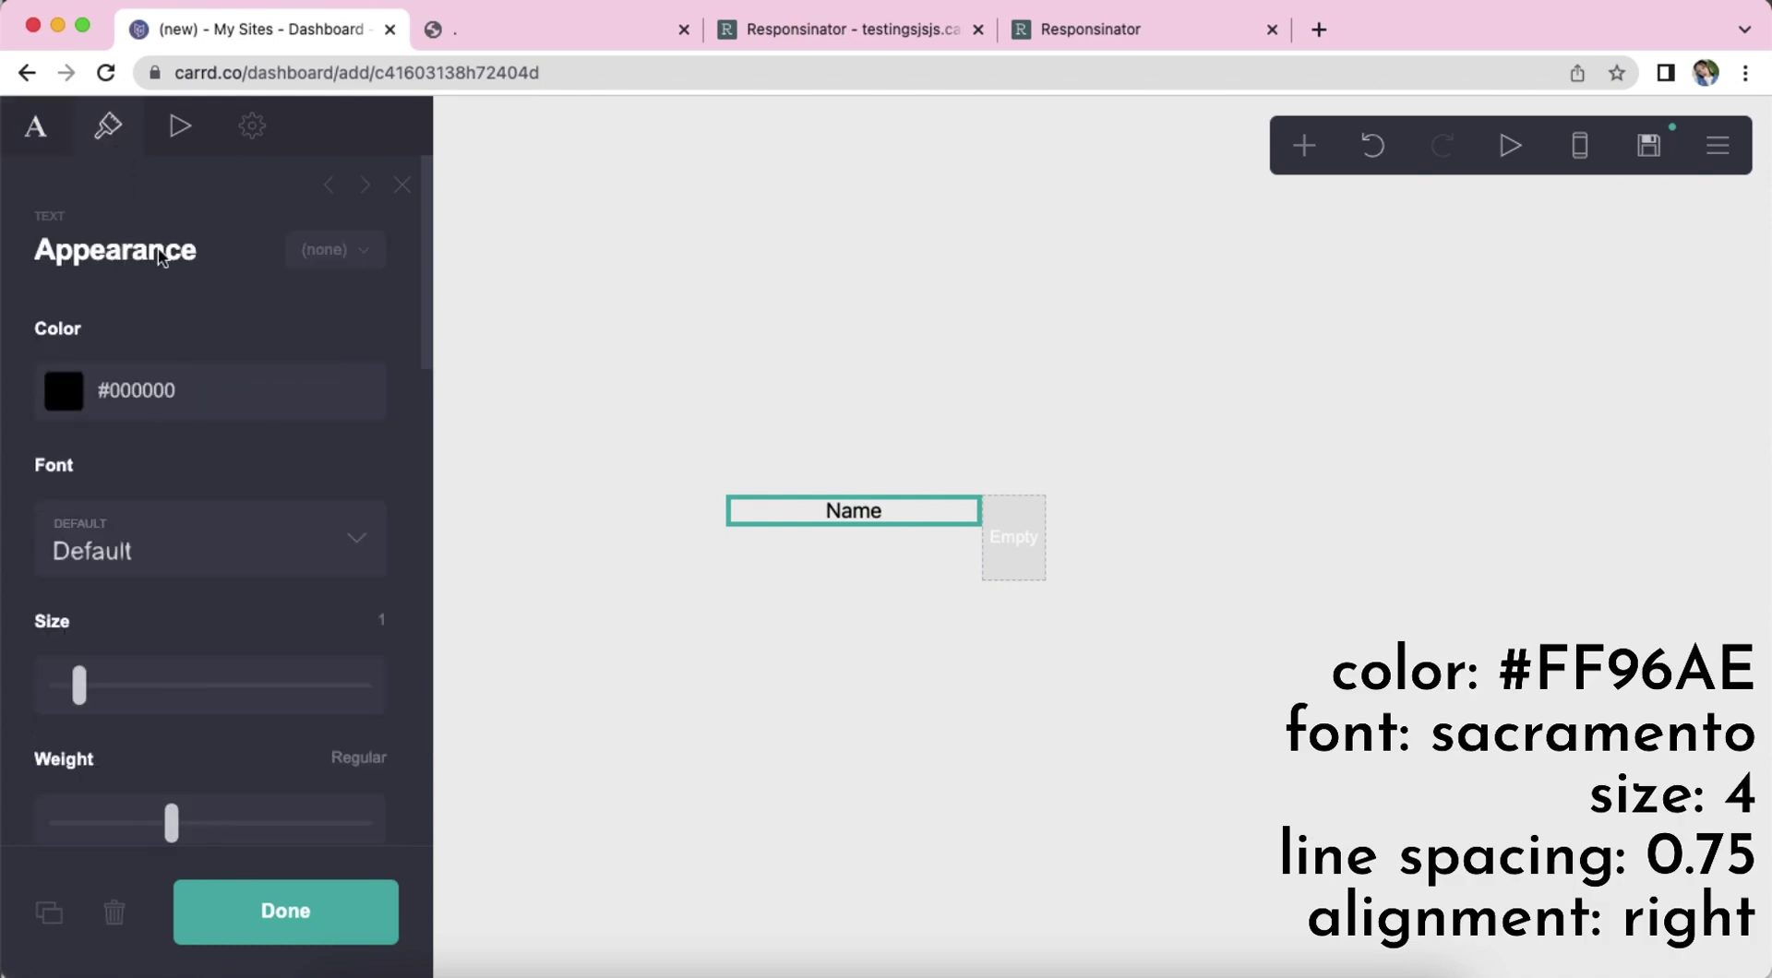
pyautogui.click(225, 390)
pyautogui.write('#FF96AE')
pyautogui.press('Return')
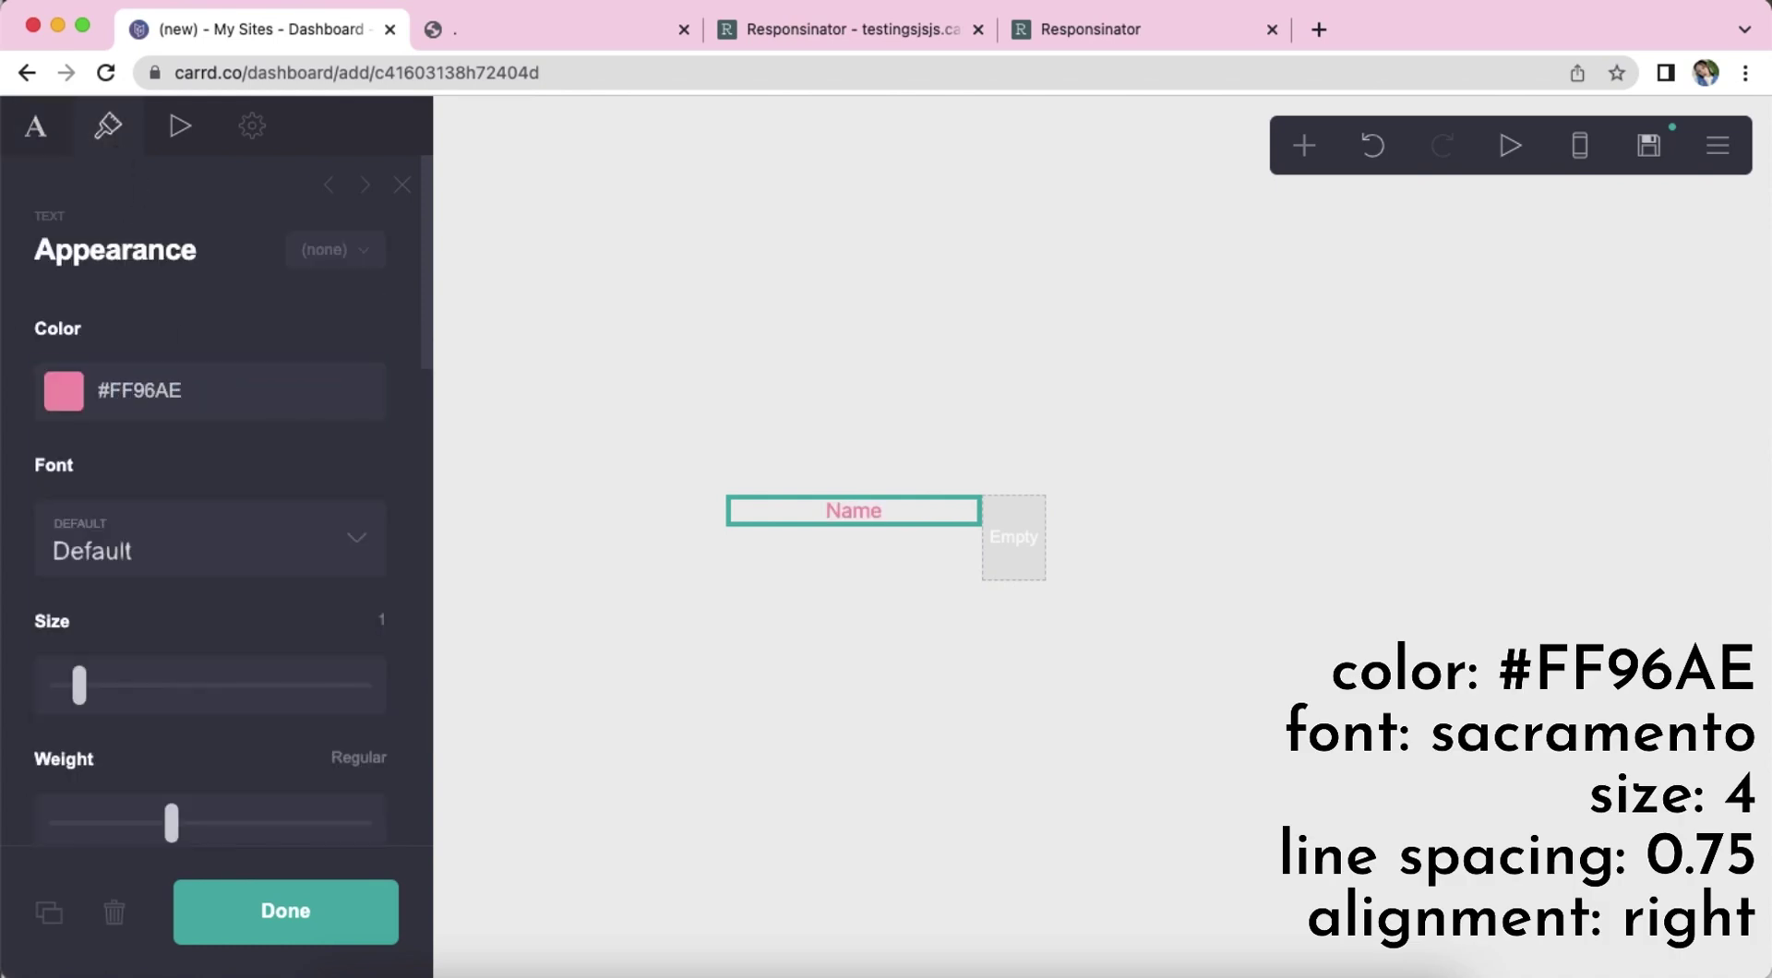
pyautogui.click(365, 539)
pyautogui.click(364, 546)
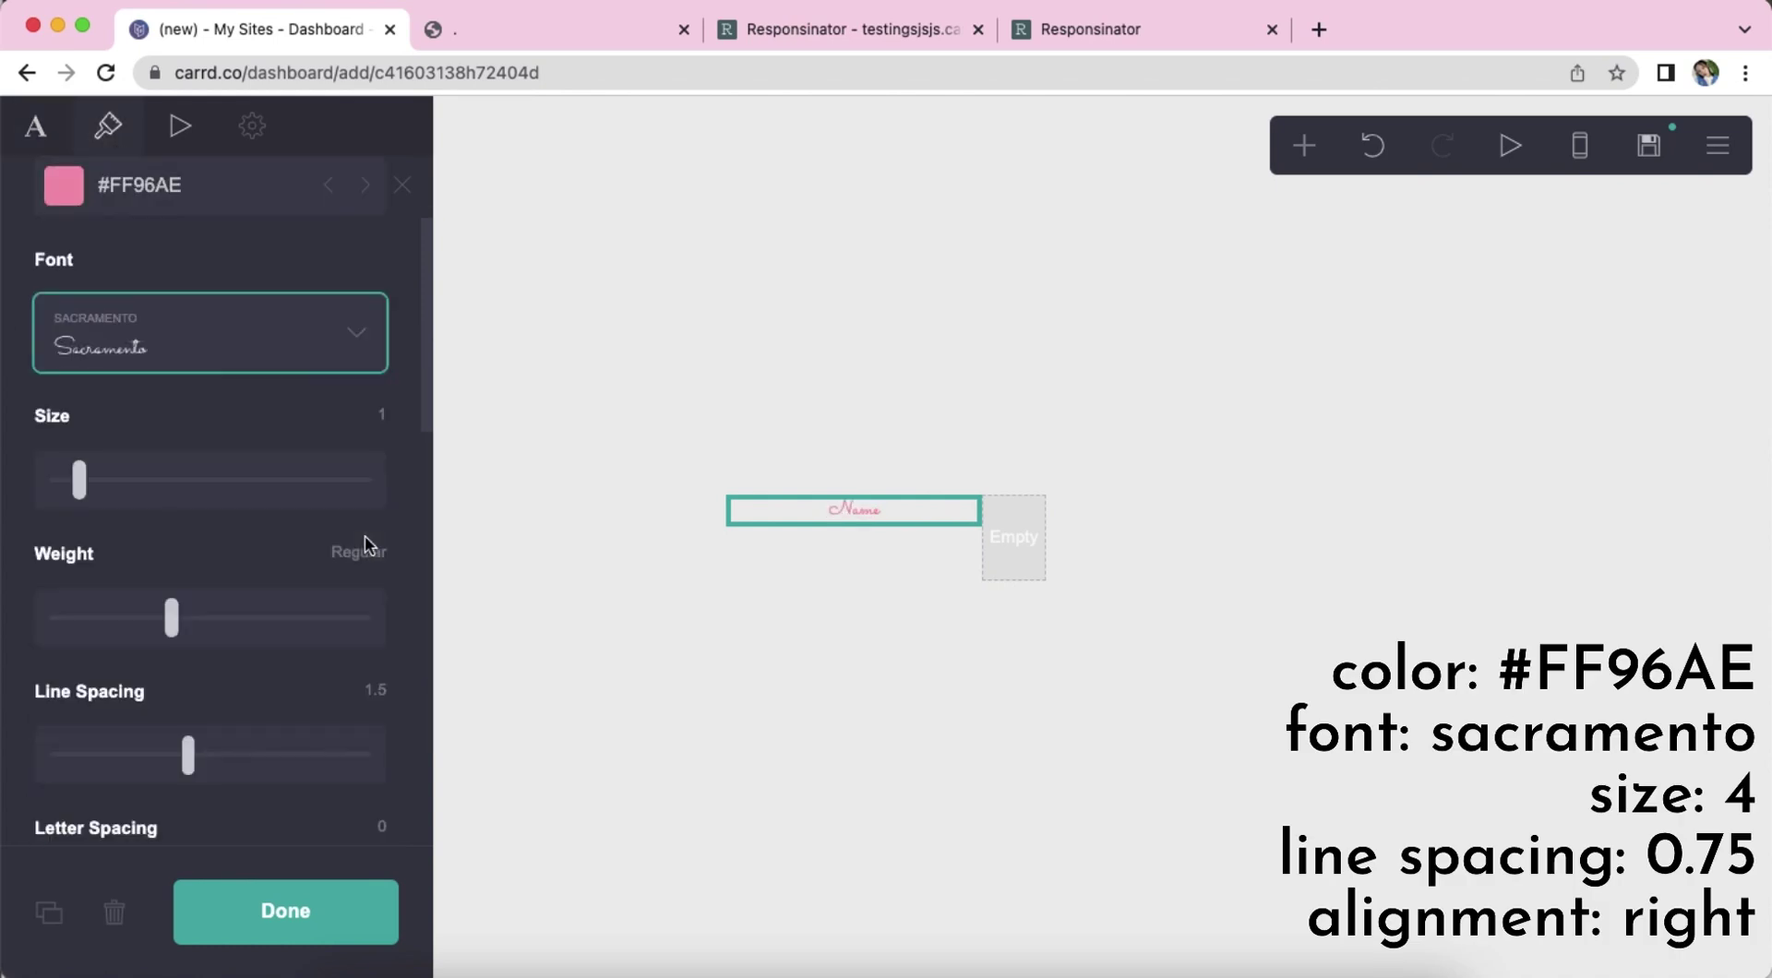
# Set the "Name" text's size to 4 and its line spacing to 0.75.
pyautogui.click(380, 414)
pyautogui.write('4')
pyautogui.press('Return')
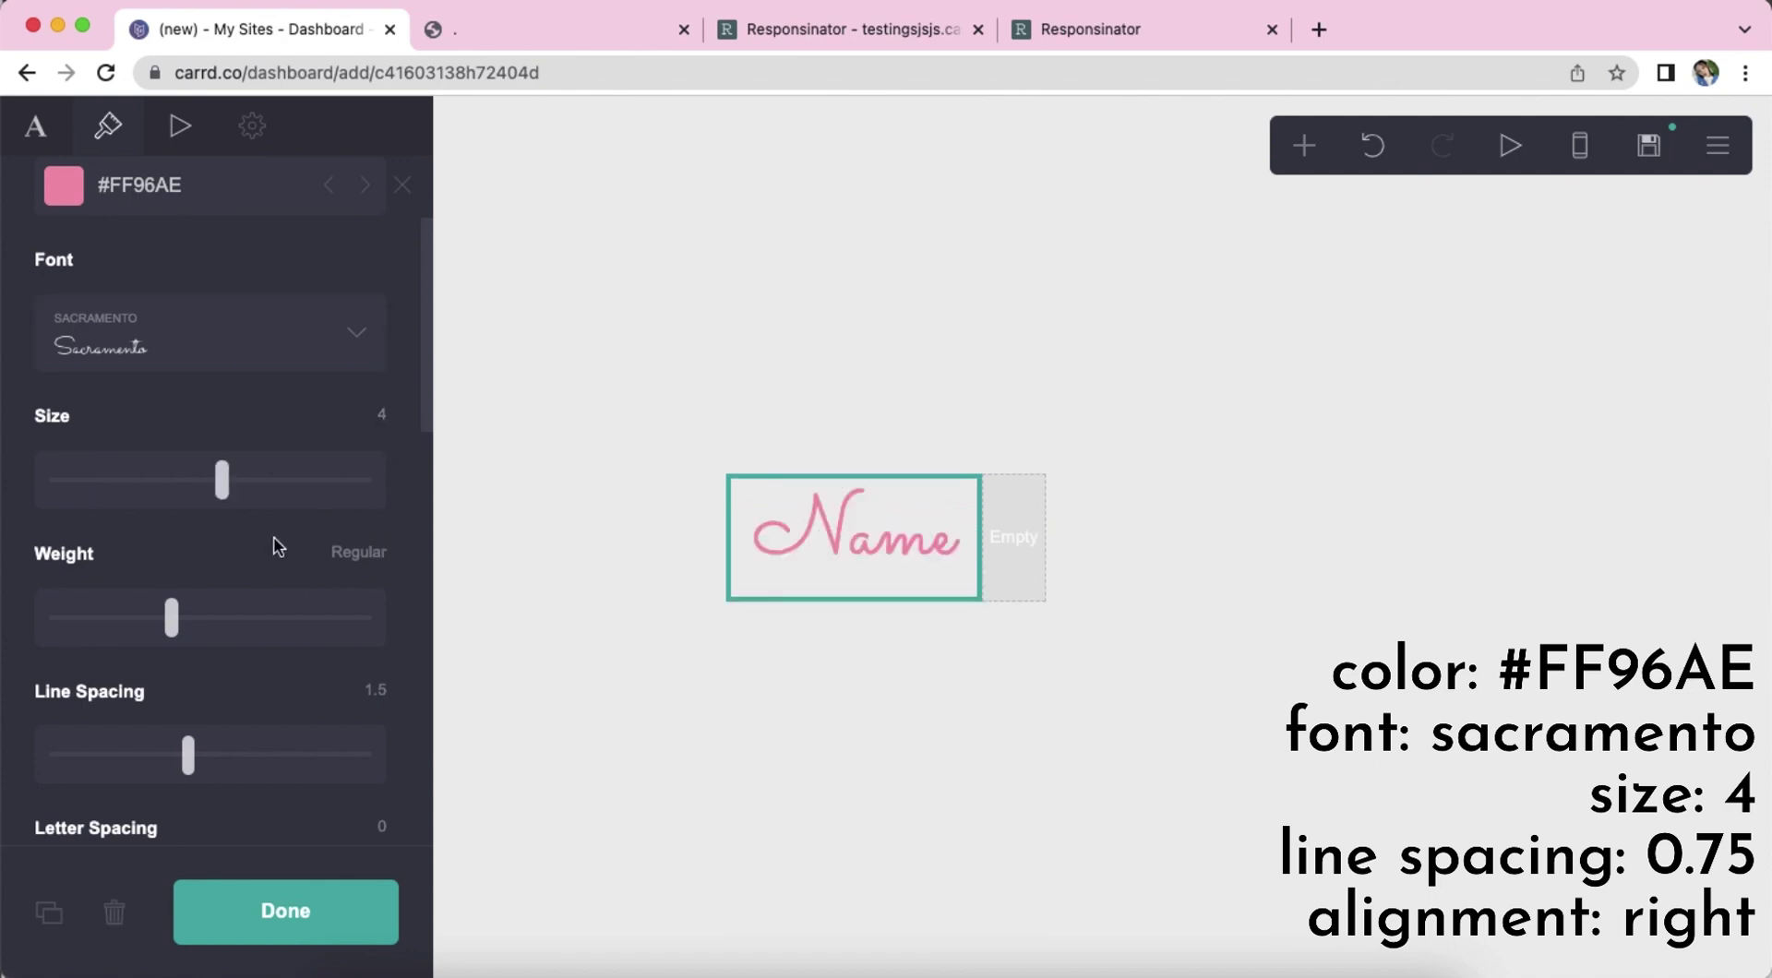
pyautogui.scroll(-2, 275, 545)
pyautogui.click(54, 591)
# Set the "Name" text's alignment to Right.
pyautogui.scroll(-4, 222, 600)
pyautogui.scroll(-6, 218, 590)
pyautogui.click(206, 401)
pyautogui.click(192, 491)
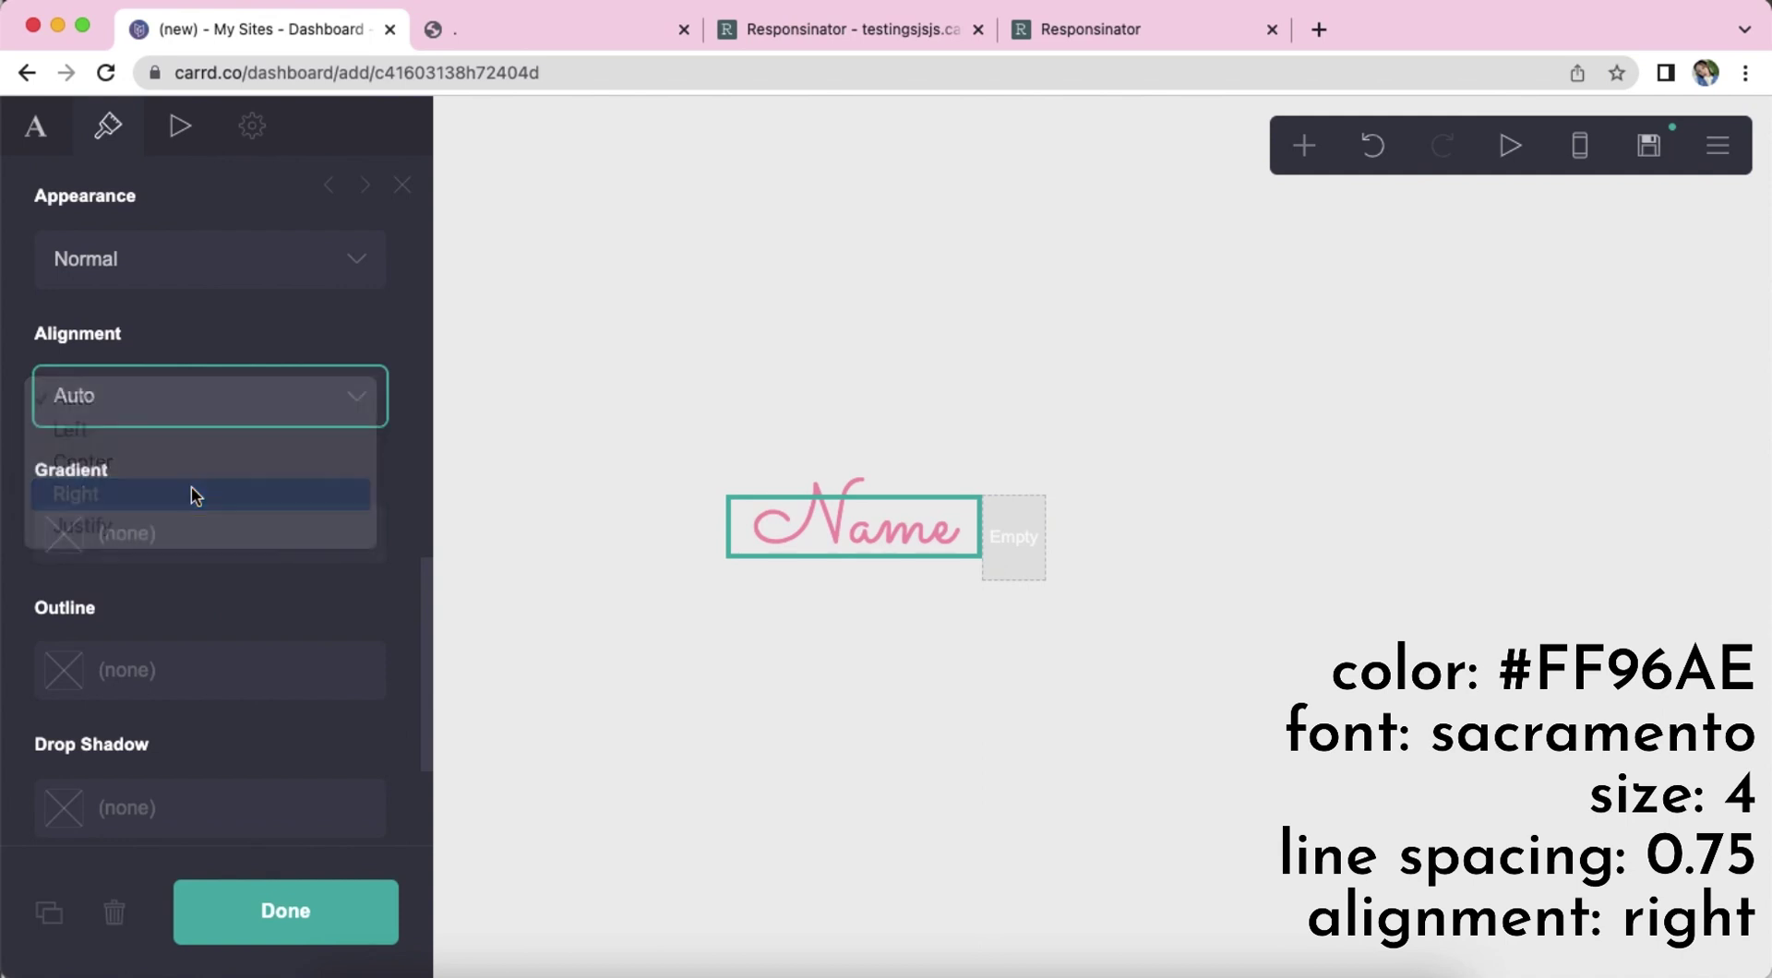
# Give the "Name" text an outline in #FF96AE with a width of 4.
pyautogui.scroll(-3, 189, 503)
pyautogui.click(221, 519)
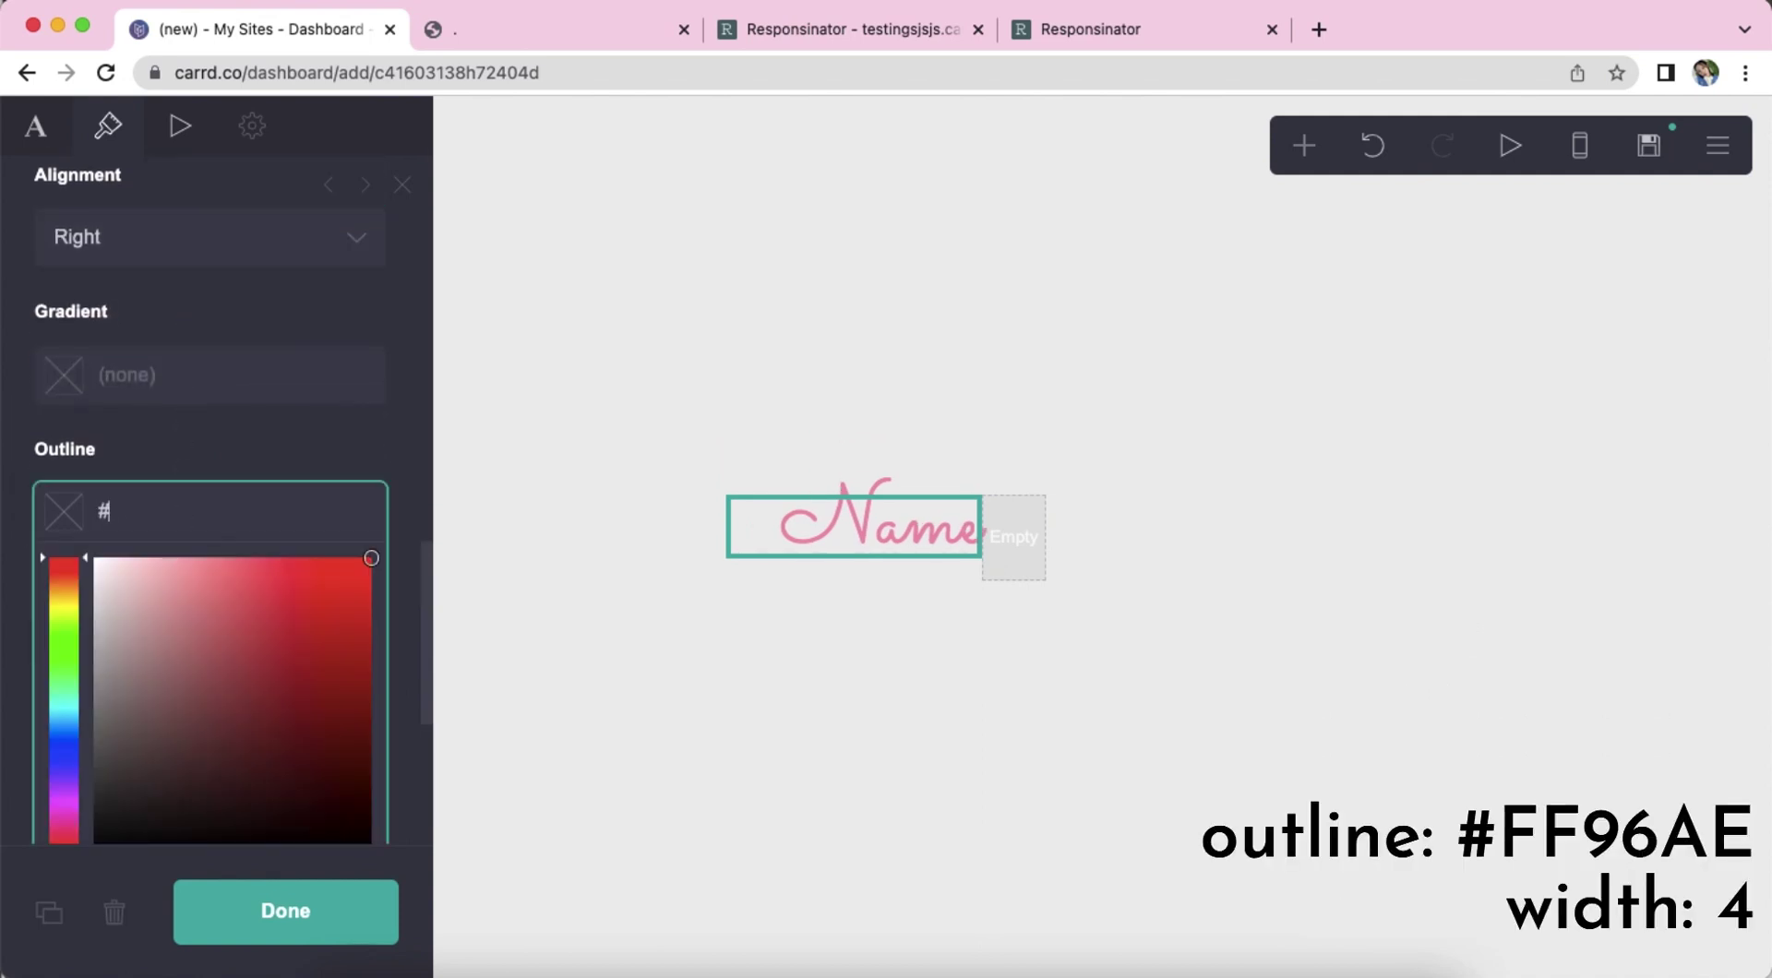
pyautogui.write('#FF96AE')
pyautogui.press('Return')
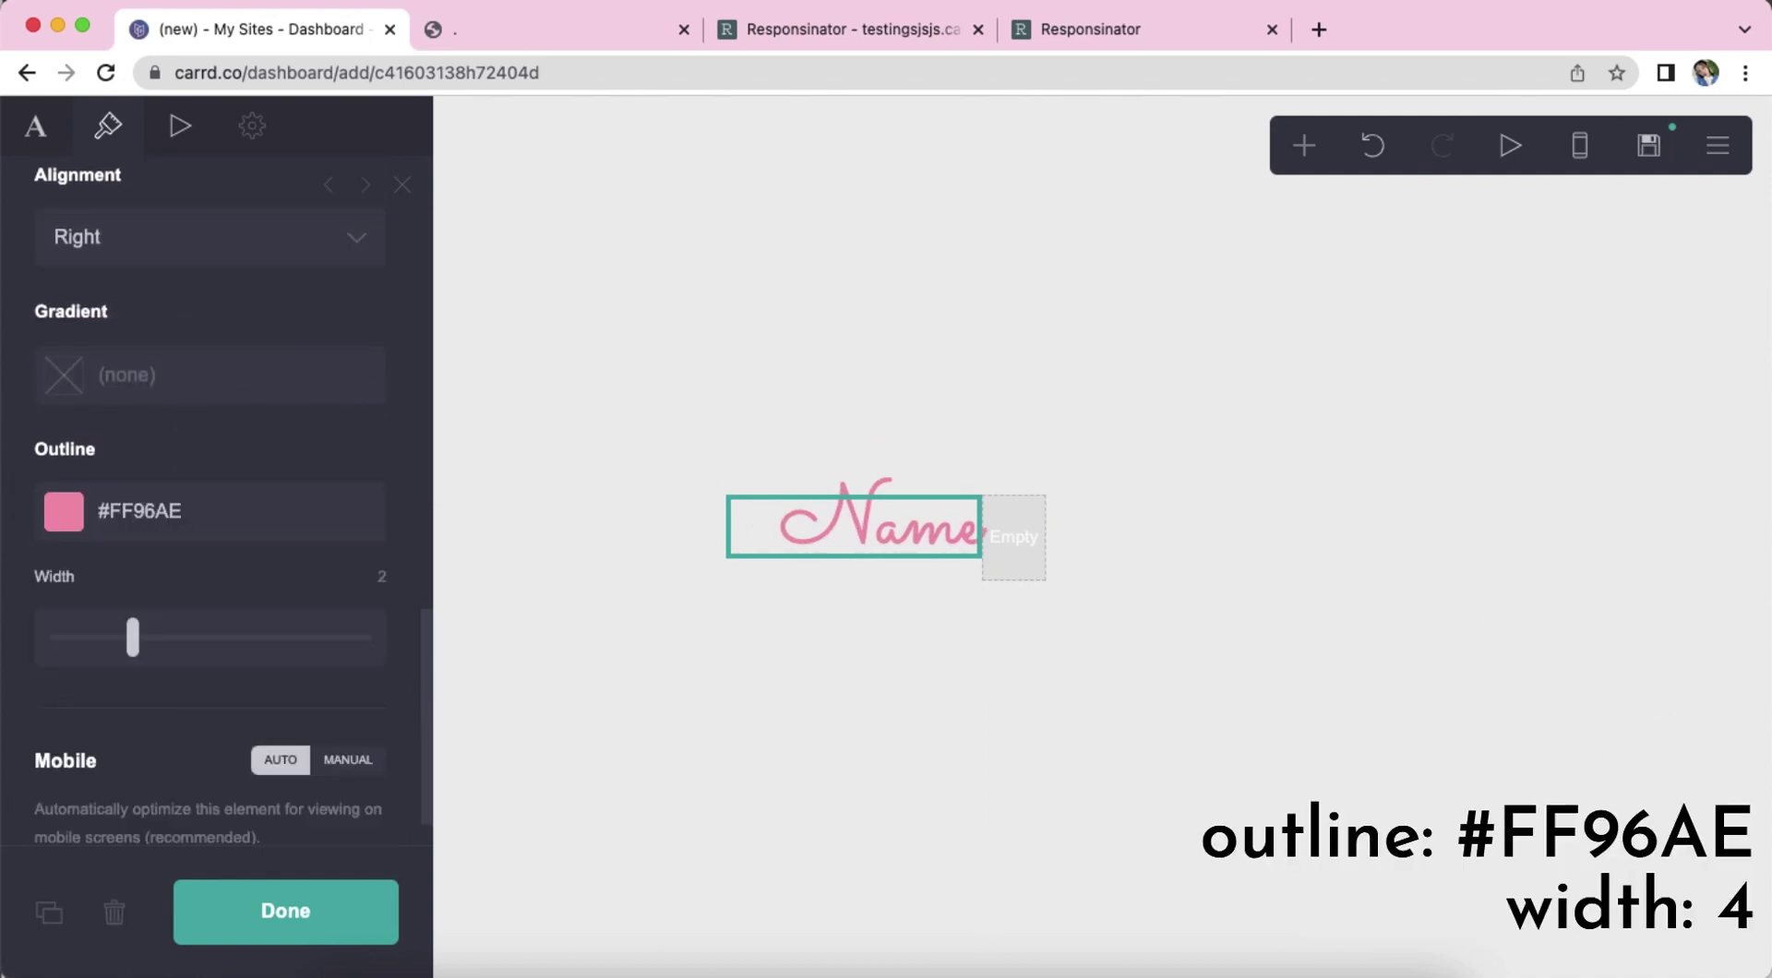
pyautogui.write('4')
pyautogui.press('Return')
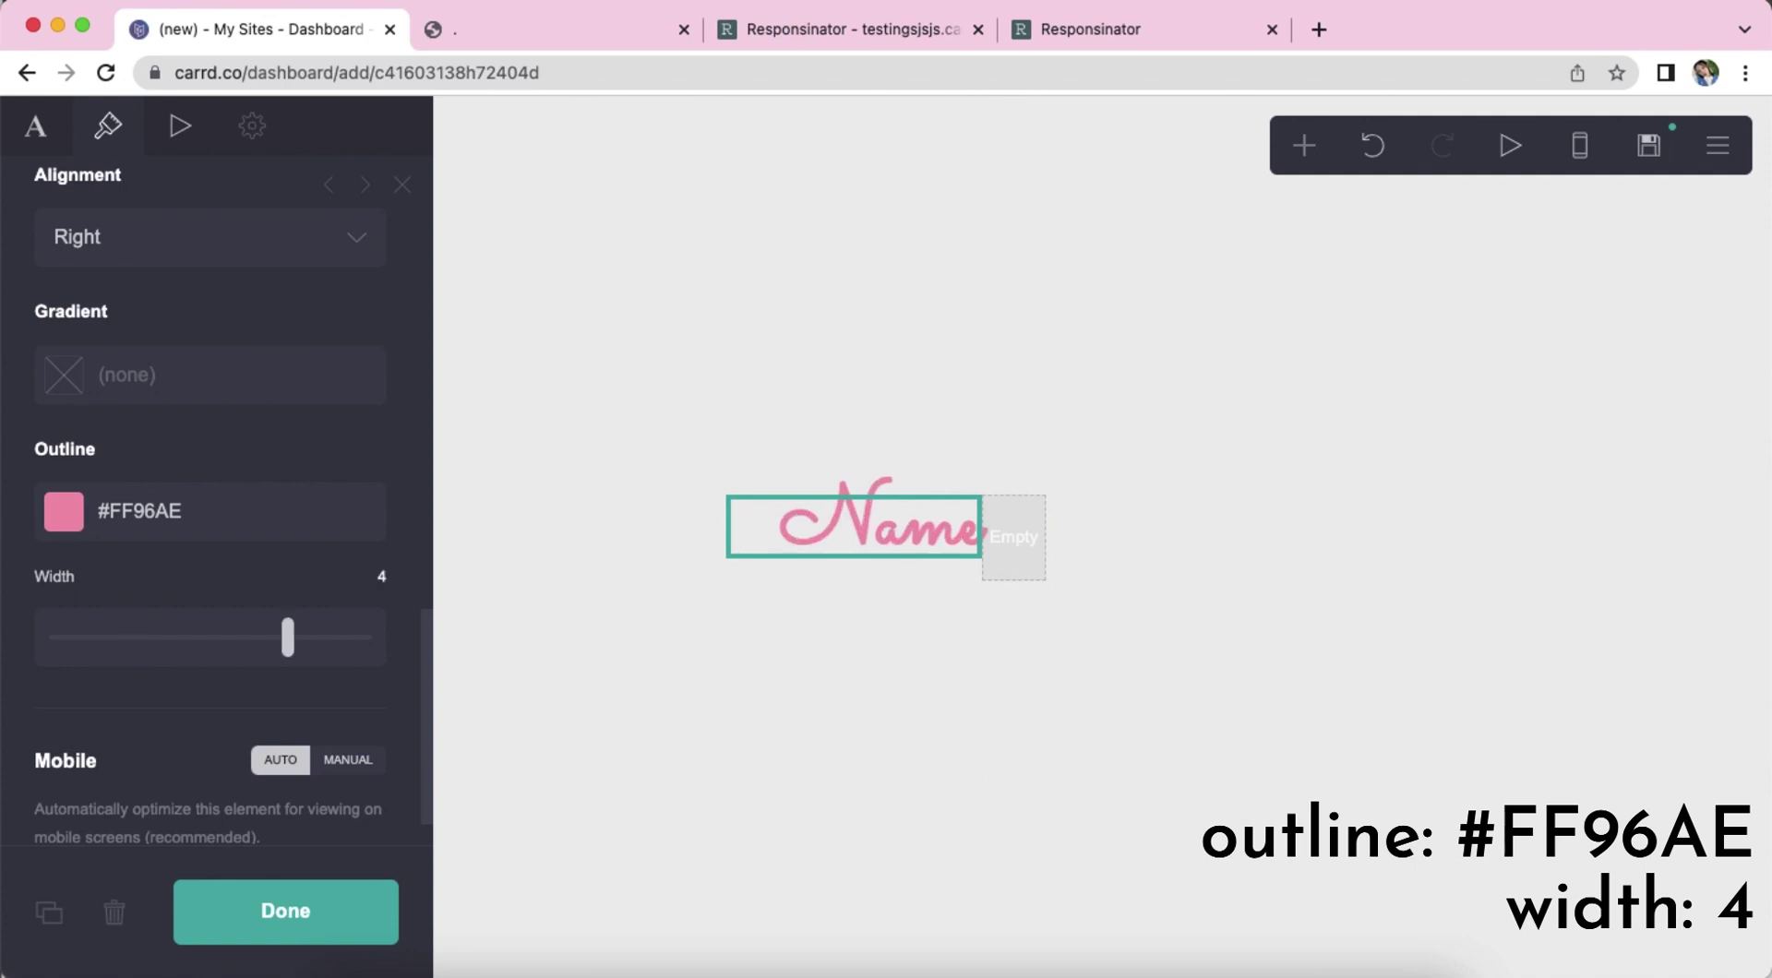
# Switch the "Name" text to manual mobile appearance, set its mobile size to 4, and return to the desktop view.
pyautogui.scroll(-1, 304, 601)
pyautogui.click(1579, 146)
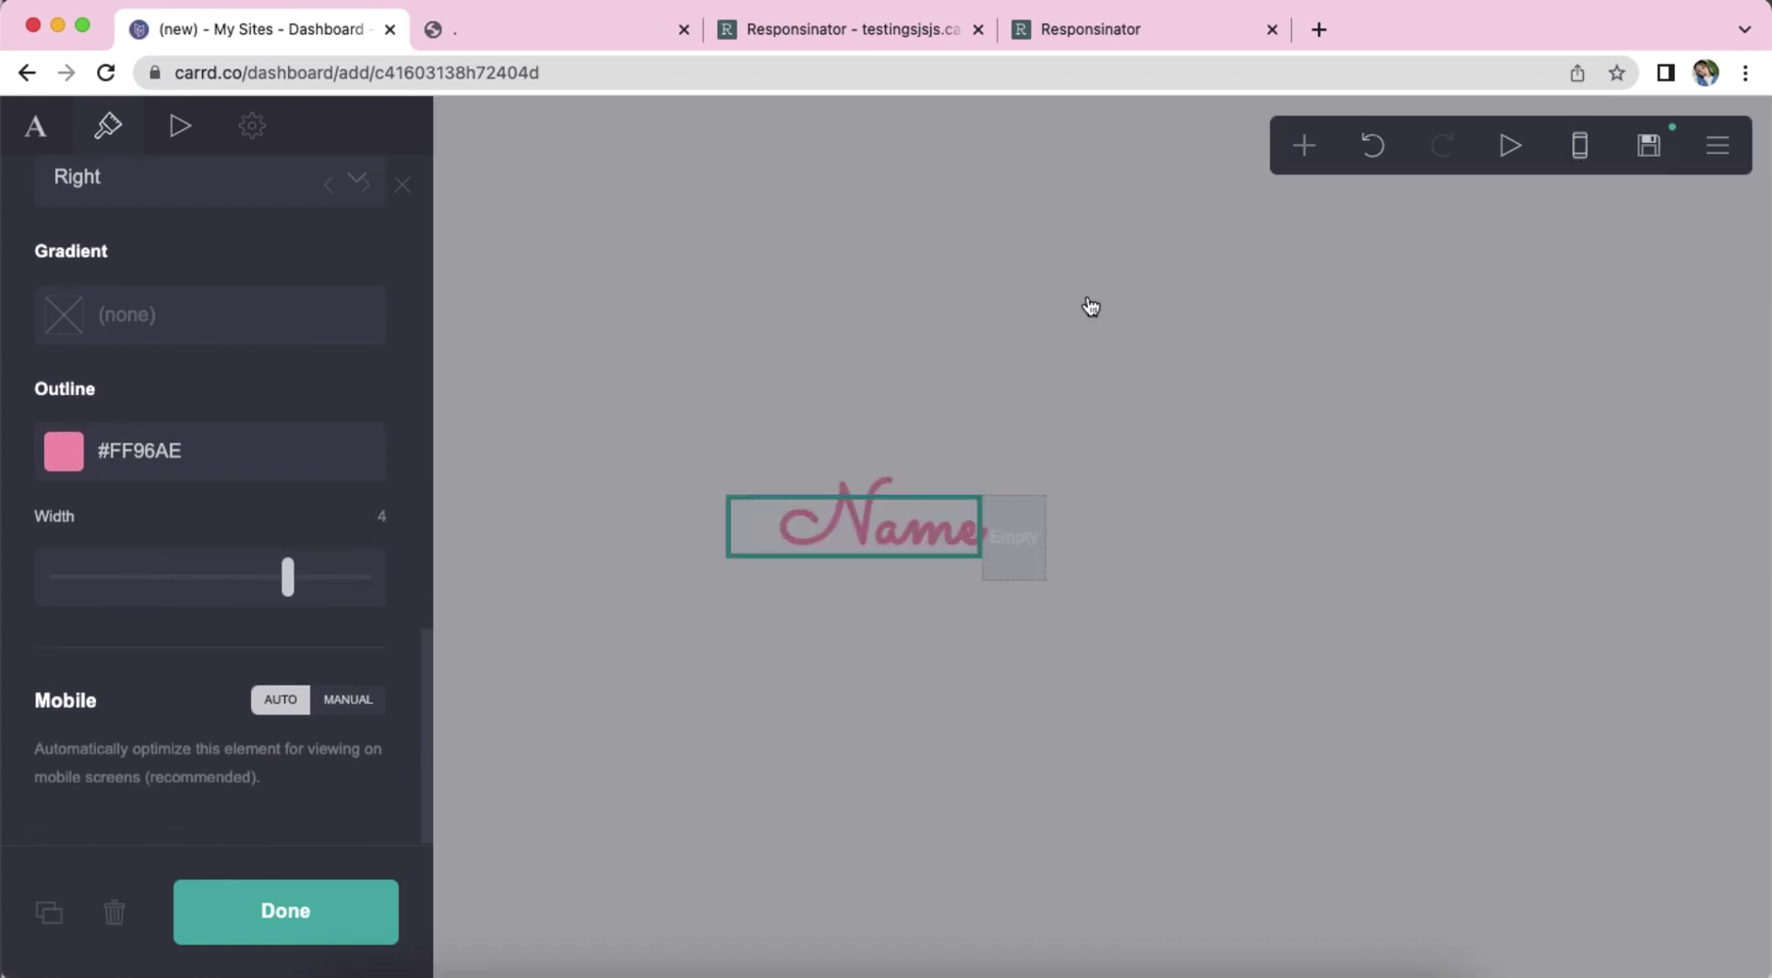
pyautogui.click(348, 699)
pyautogui.scroll(-5, 369, 709)
pyautogui.click(360, 456)
pyautogui.write('4')
pyautogui.press('Return')
pyautogui.click(952, 789)
pyautogui.press('Escape')
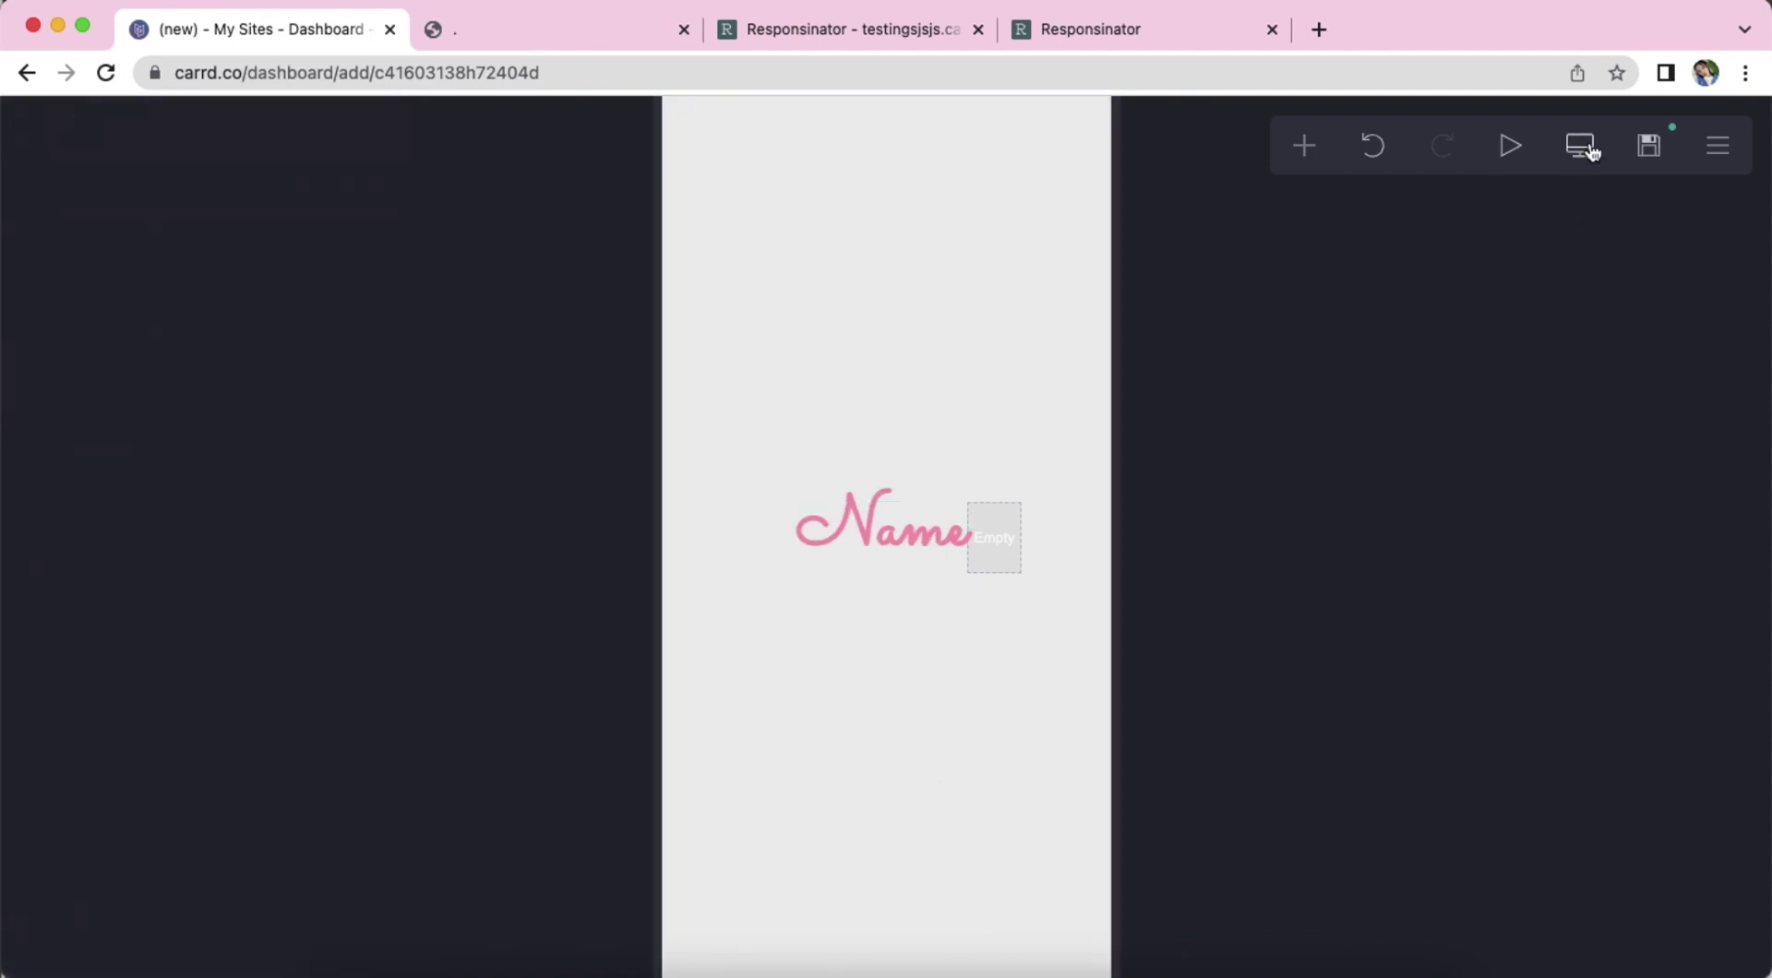
pyautogui.click(1579, 146)
# Add an icons element in the empty column beside "Name" and change its icon type to Heart.
pyautogui.click(1303, 145)
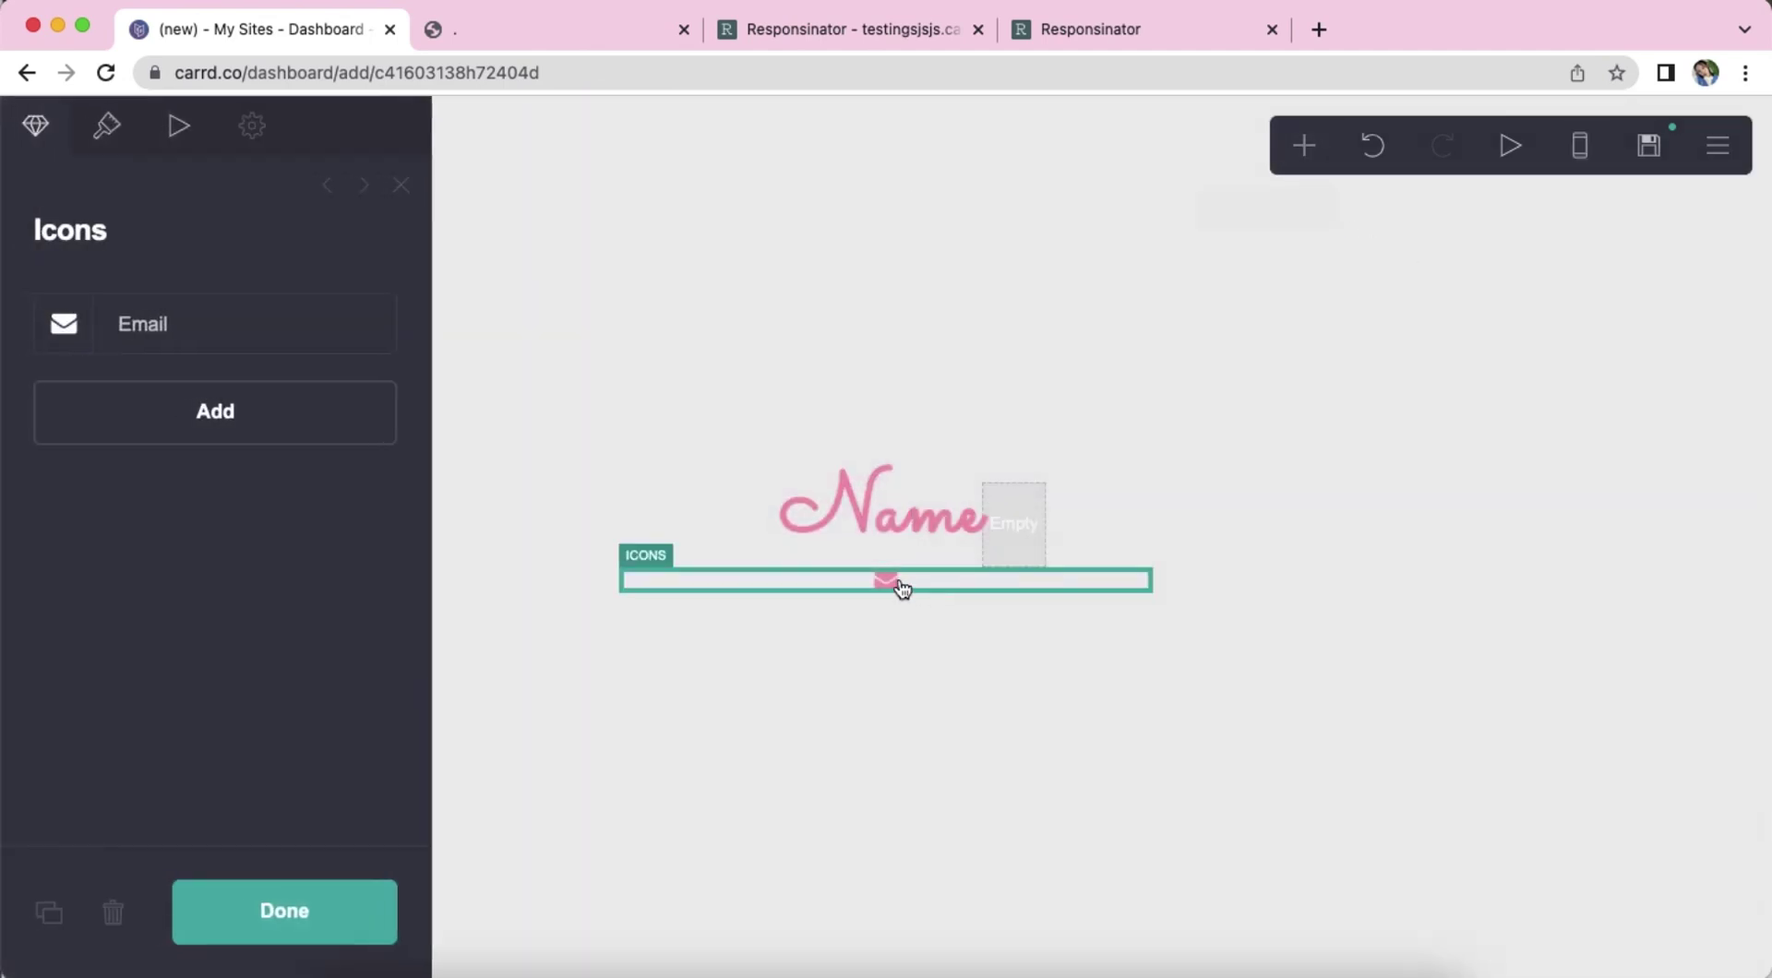
pyautogui.moveTo(895, 582); pyautogui.dragTo(1087, 549)
pyautogui.click(216, 332)
pyautogui.click(254, 449)
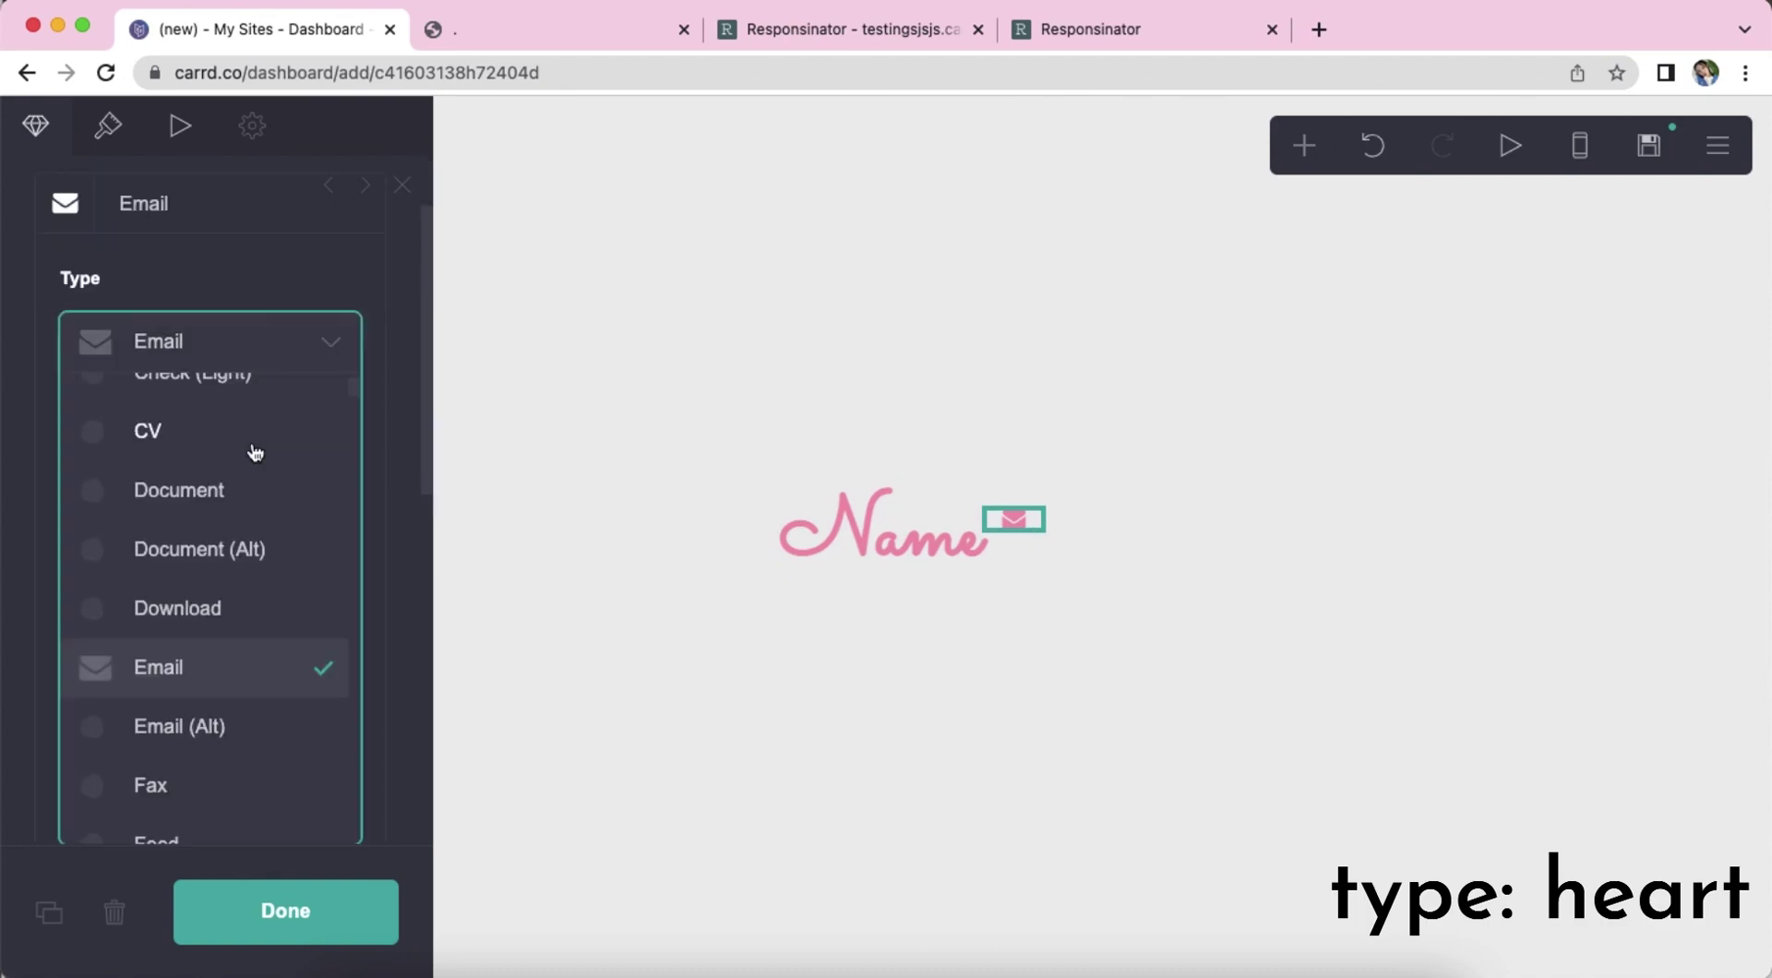
pyautogui.scroll(-5, 256, 451)
pyautogui.click(286, 456)
pyautogui.scroll(2, 213, 375)
pyautogui.click(201, 328)
# Set the heart icon's color to #FF94B8 and its size to 0.75.
pyautogui.click(128, 147)
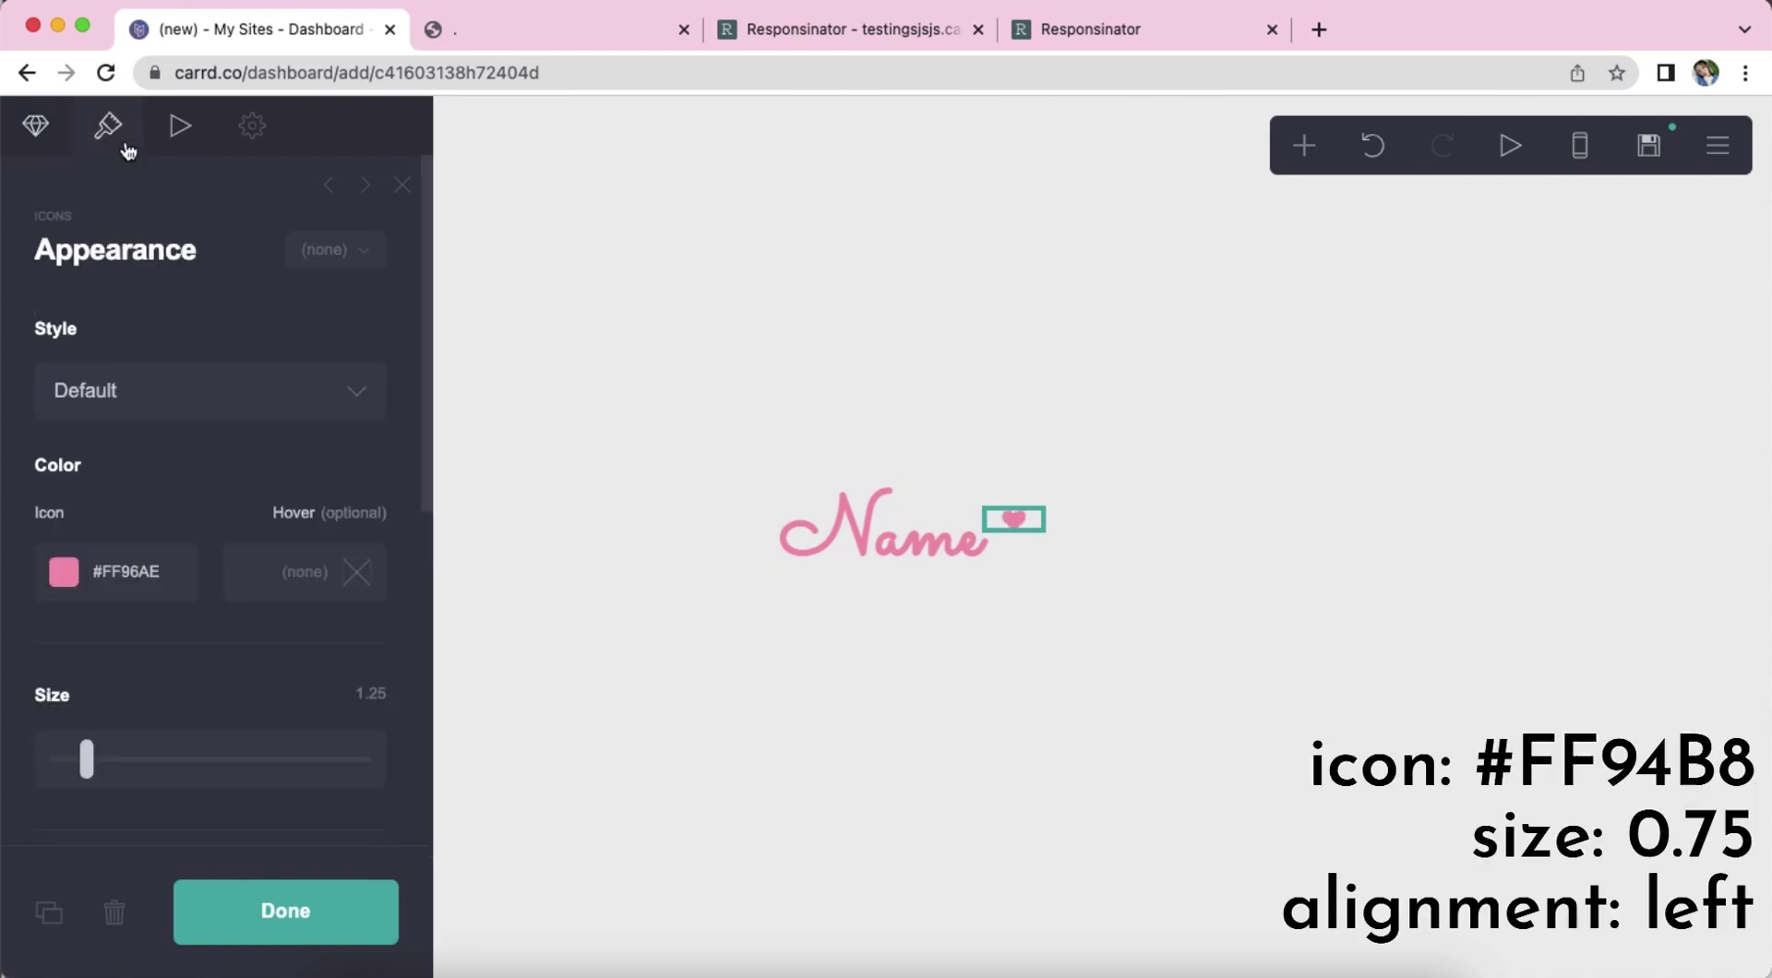
pyautogui.doubleClick(173, 573)
pyautogui.write('F')
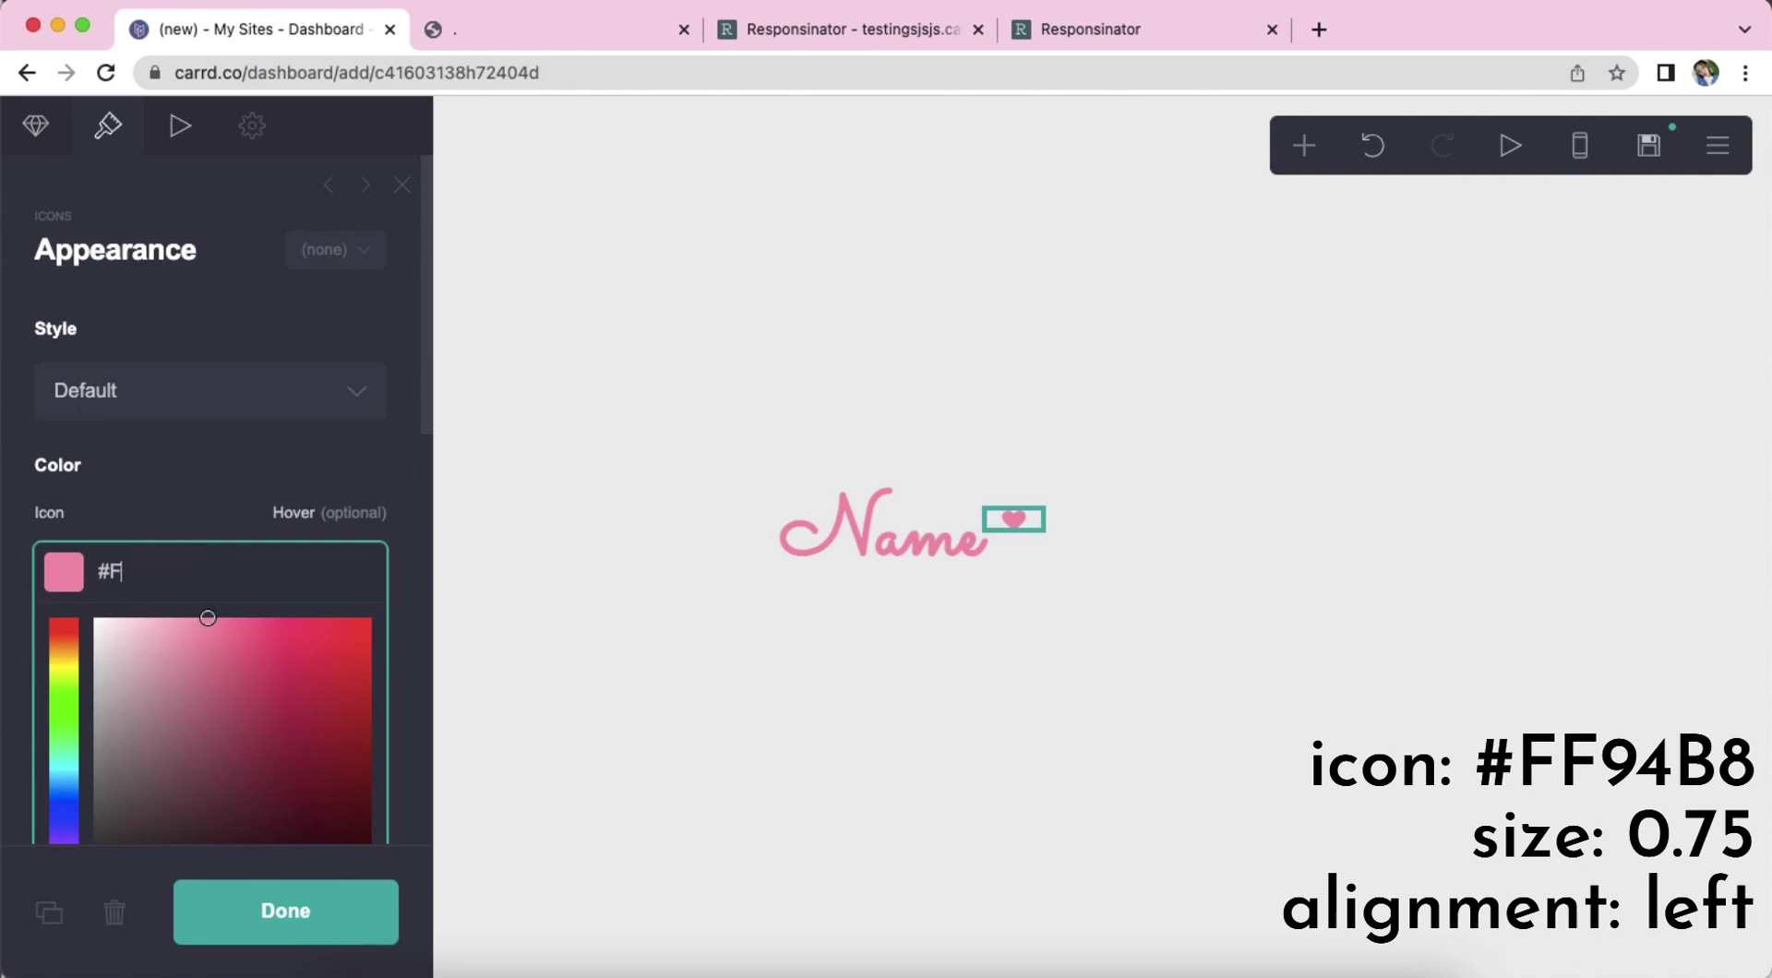
pyautogui.press('Return')
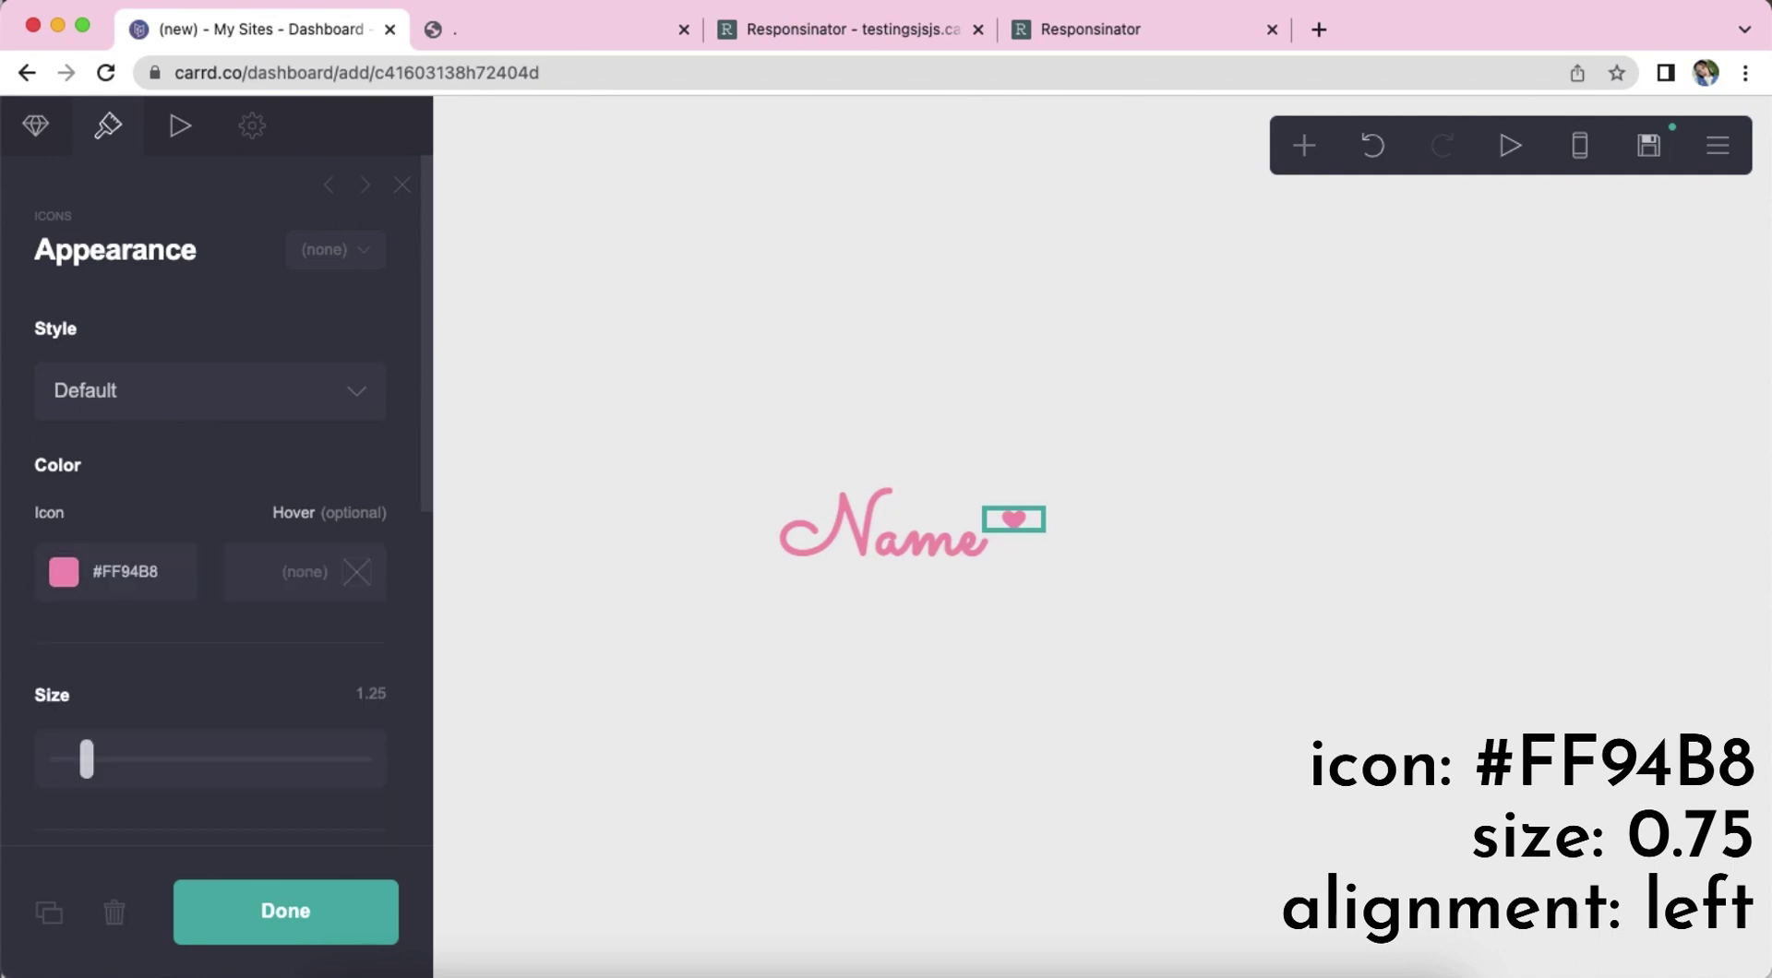
pyautogui.scroll(-1, 200, 644)
pyautogui.click(355, 657)
pyautogui.write('0.75')
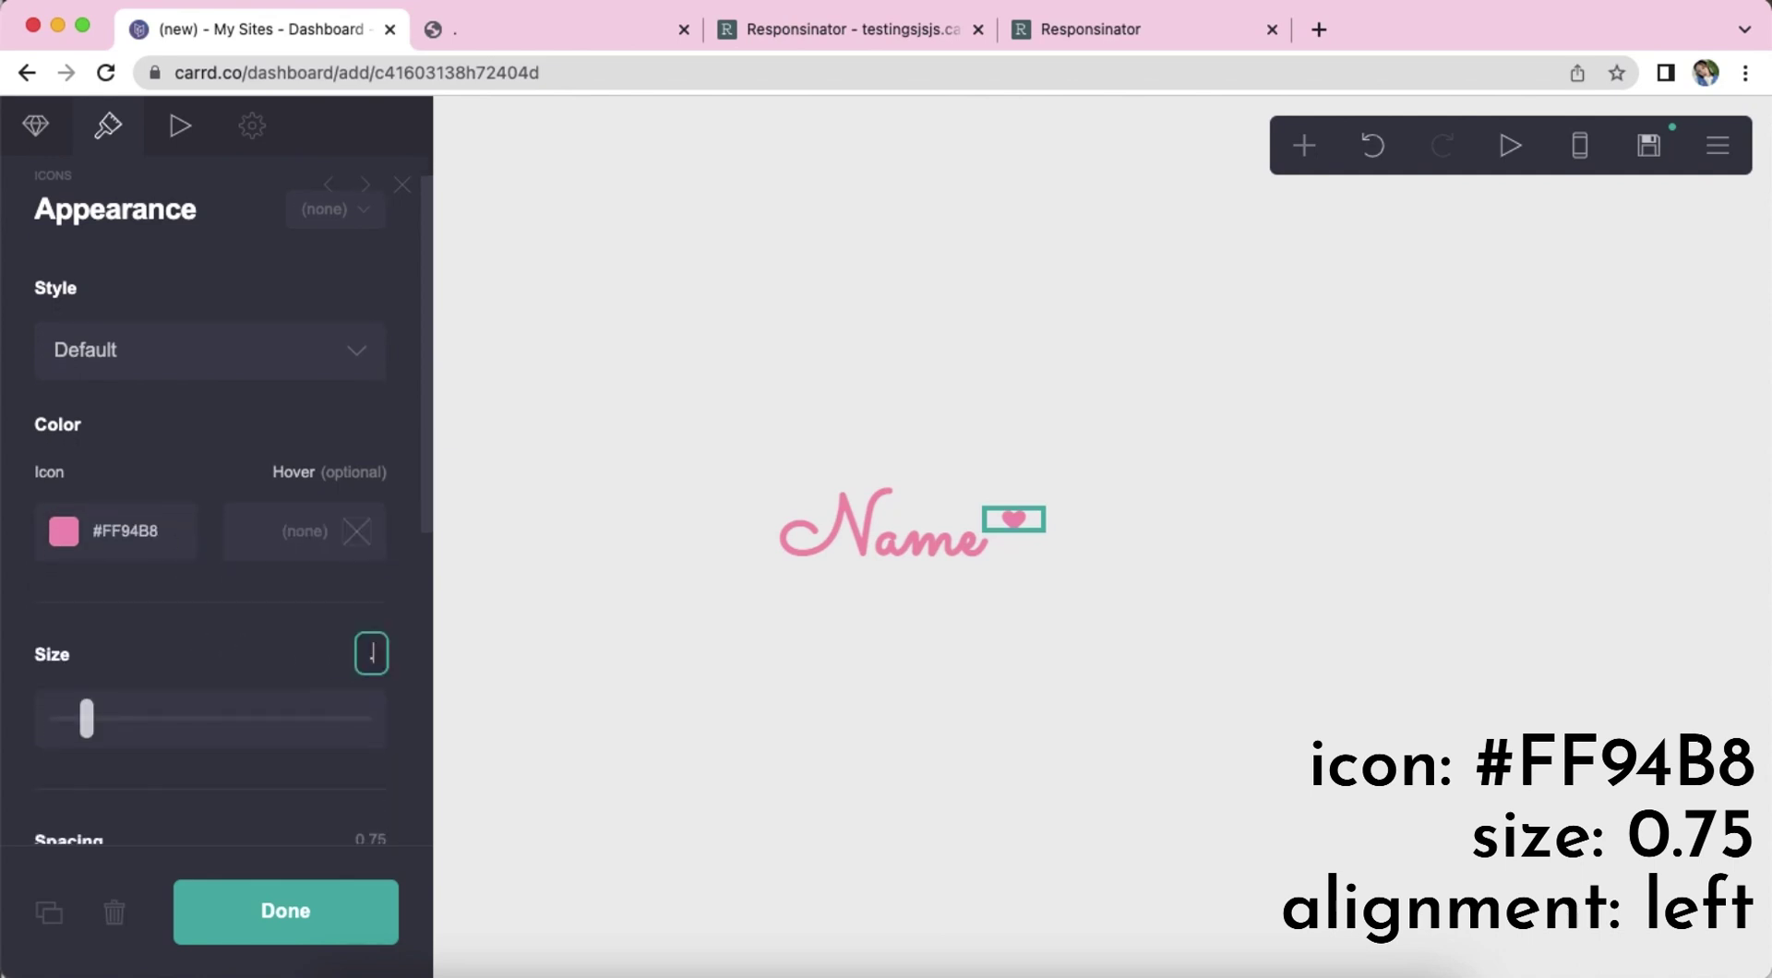
pyautogui.press('Return')
# Align the heart icon to the left of its column and check the result in the mobile view.
pyautogui.scroll(-5, 251, 619)
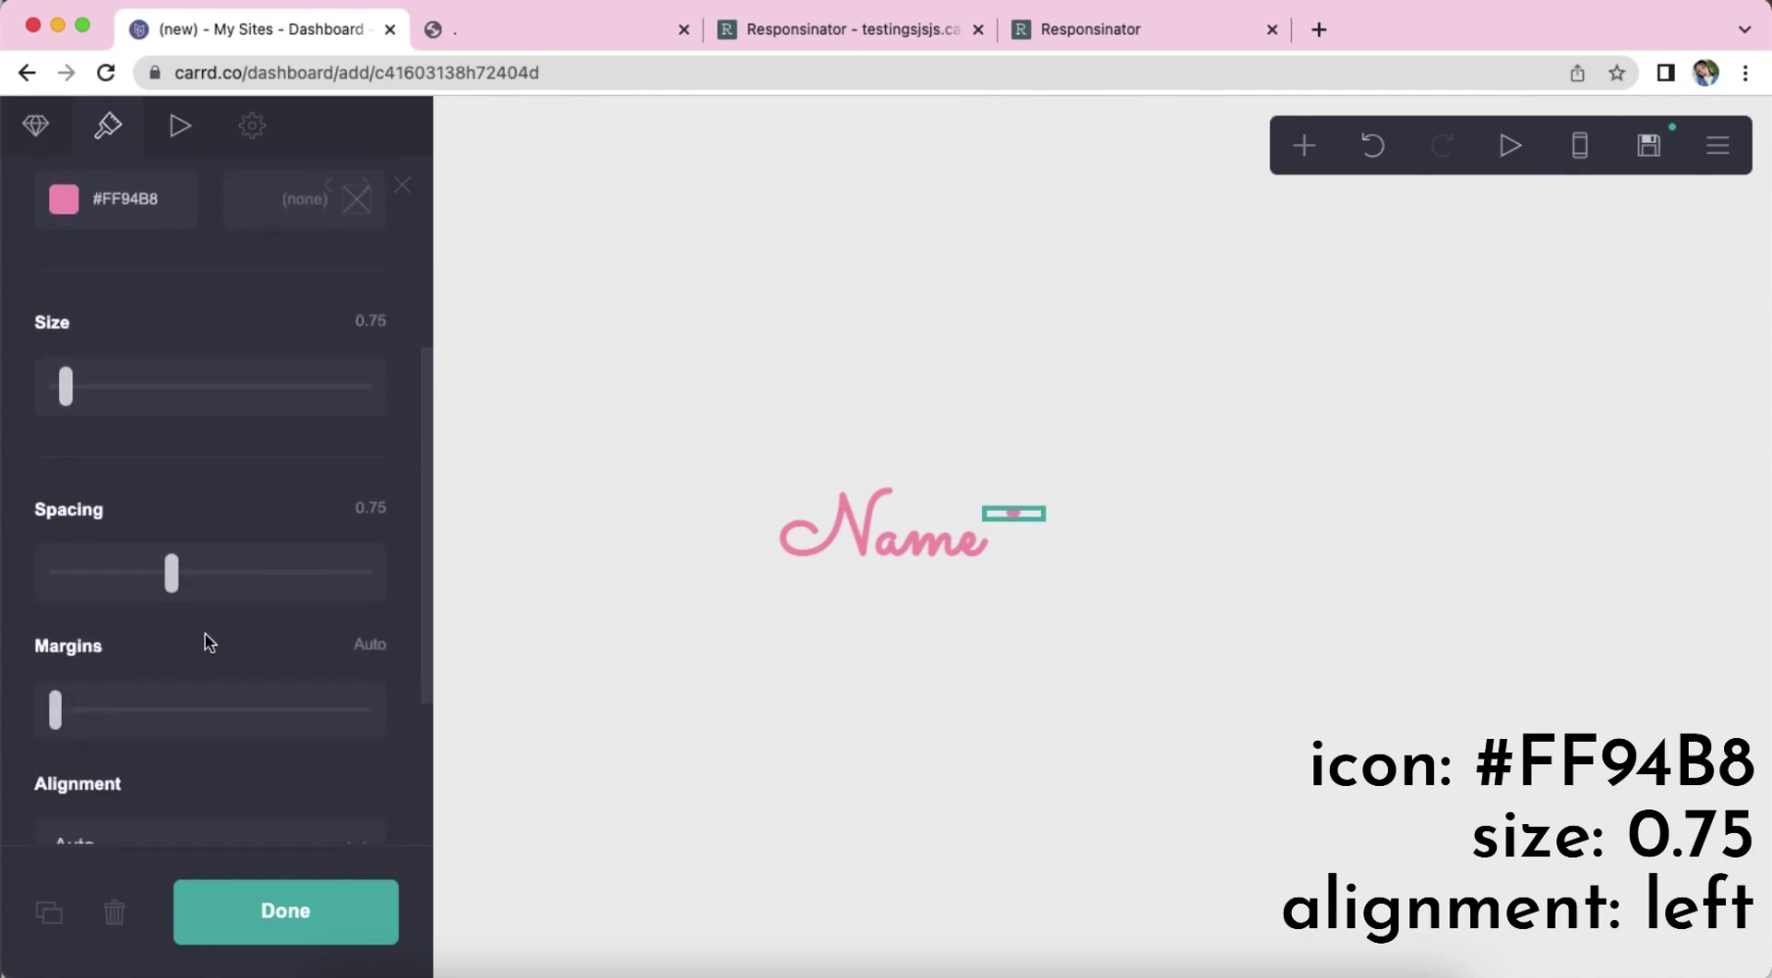
pyautogui.click(186, 694)
pyautogui.click(180, 703)
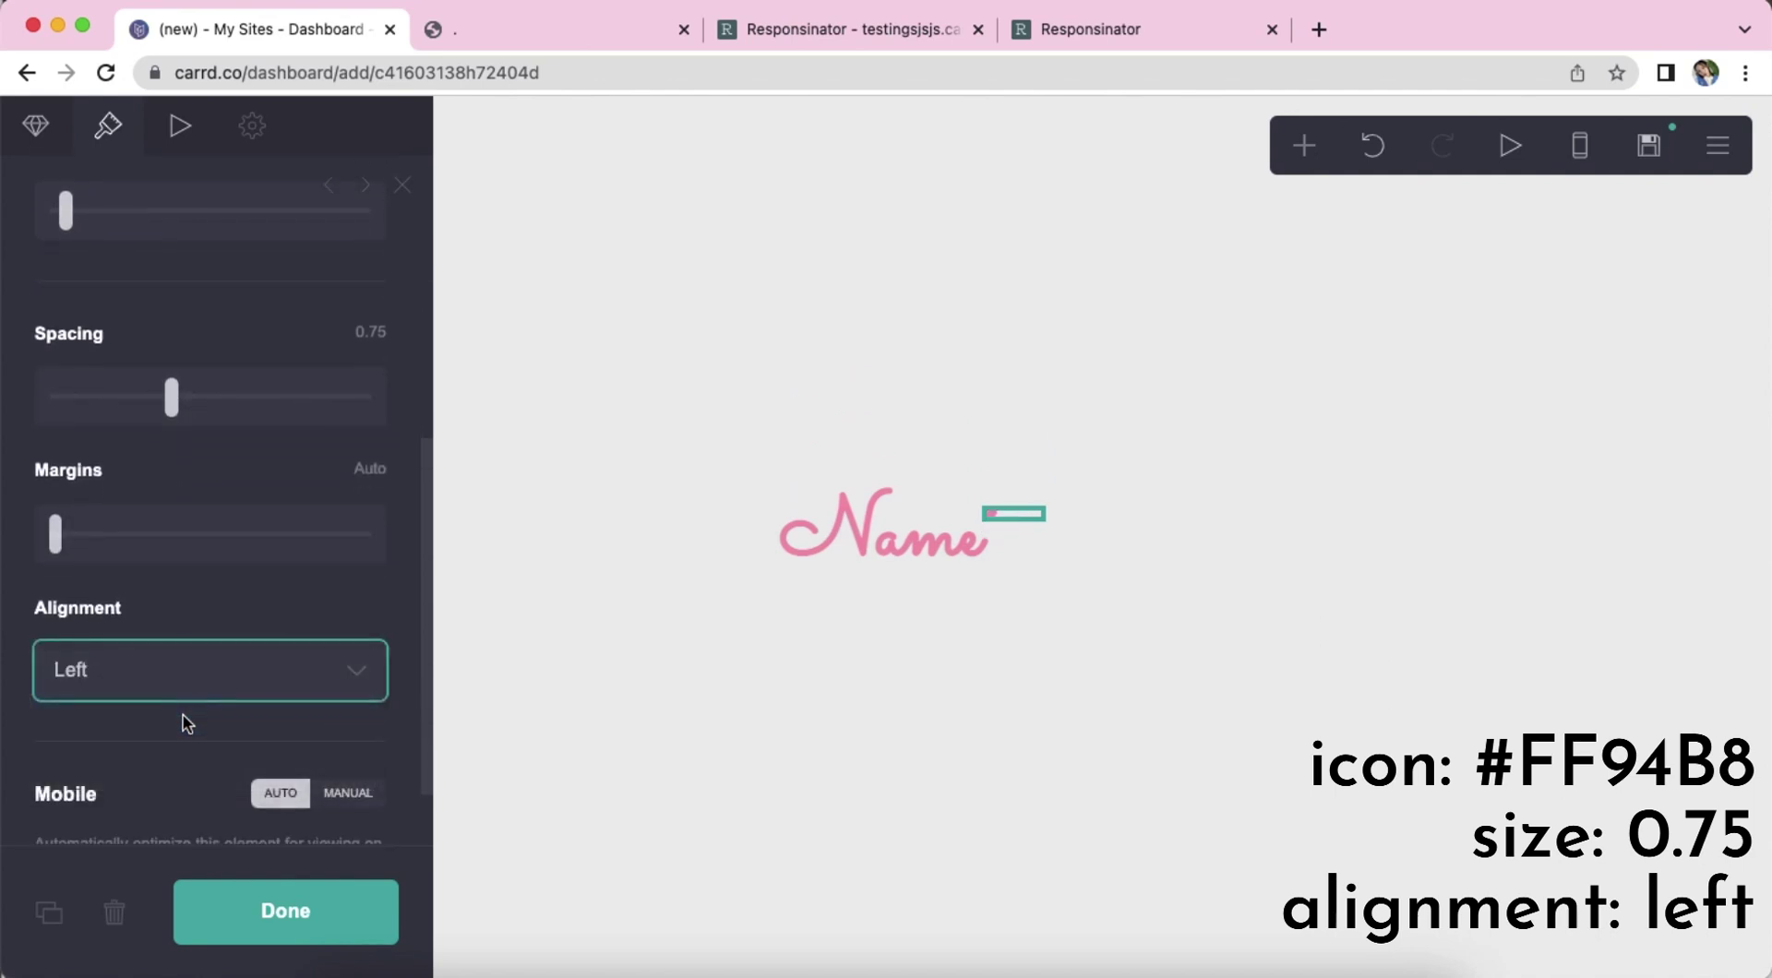
pyautogui.scroll(-2, 218, 696)
pyautogui.click(862, 797)
pyautogui.click(950, 766)
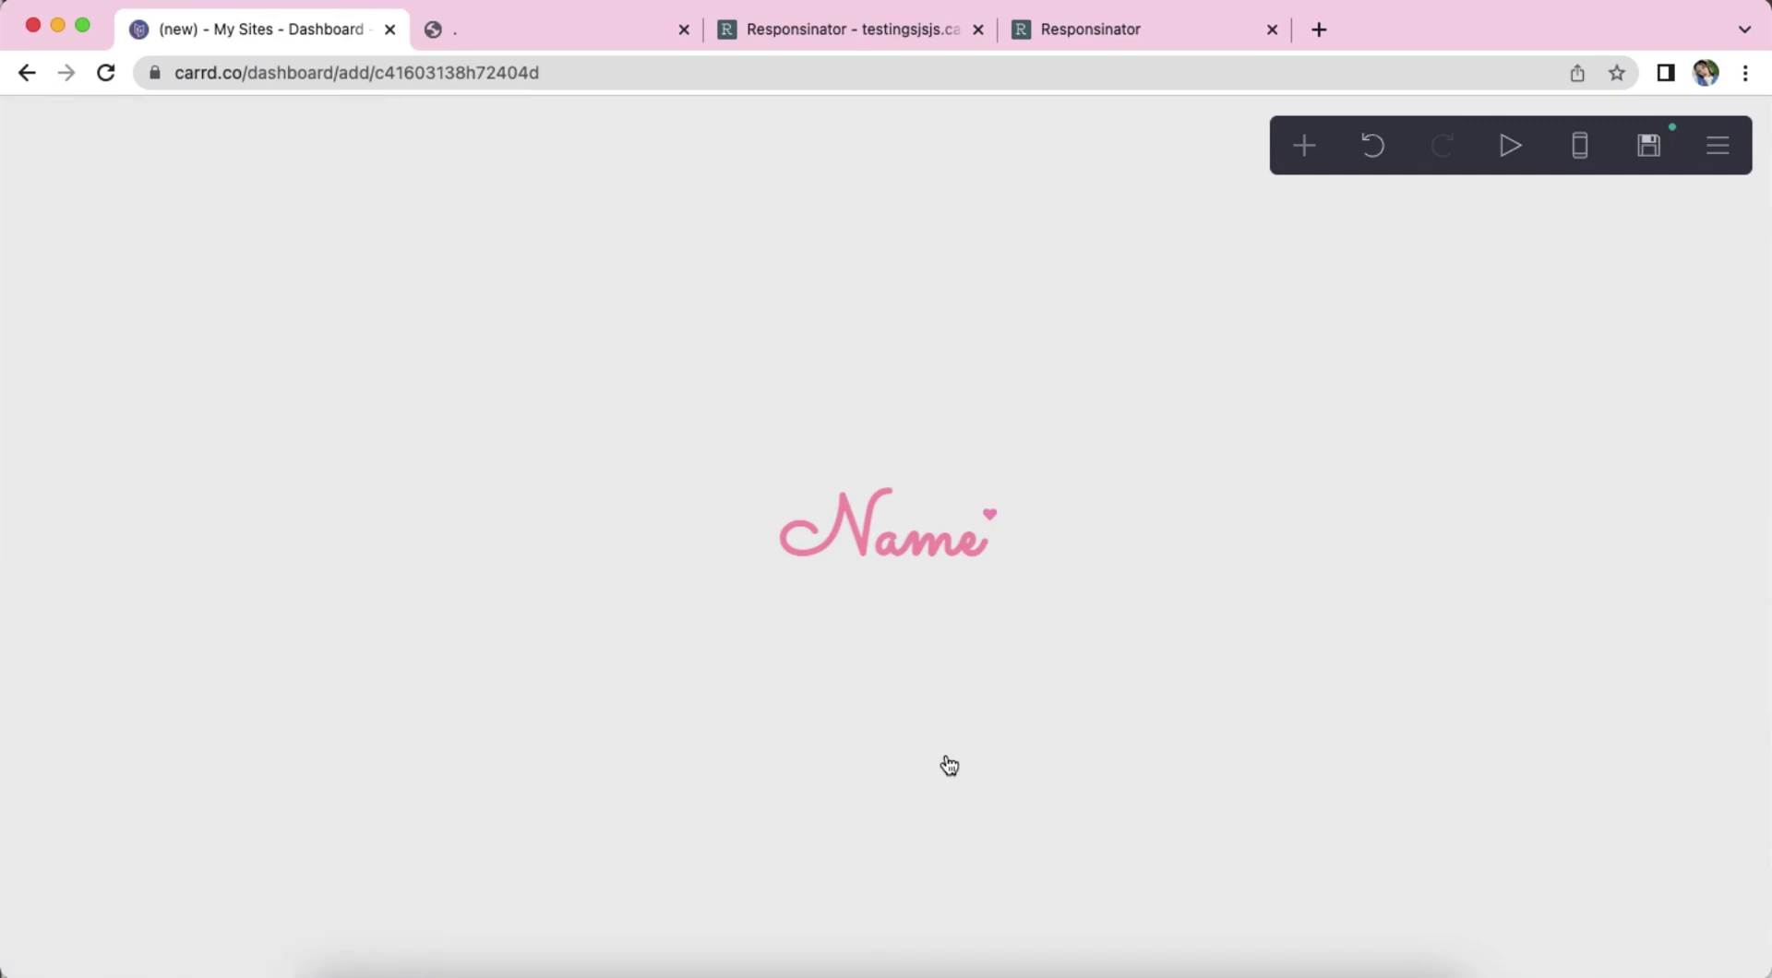
pyautogui.click(1579, 152)
pyautogui.click(1580, 152)
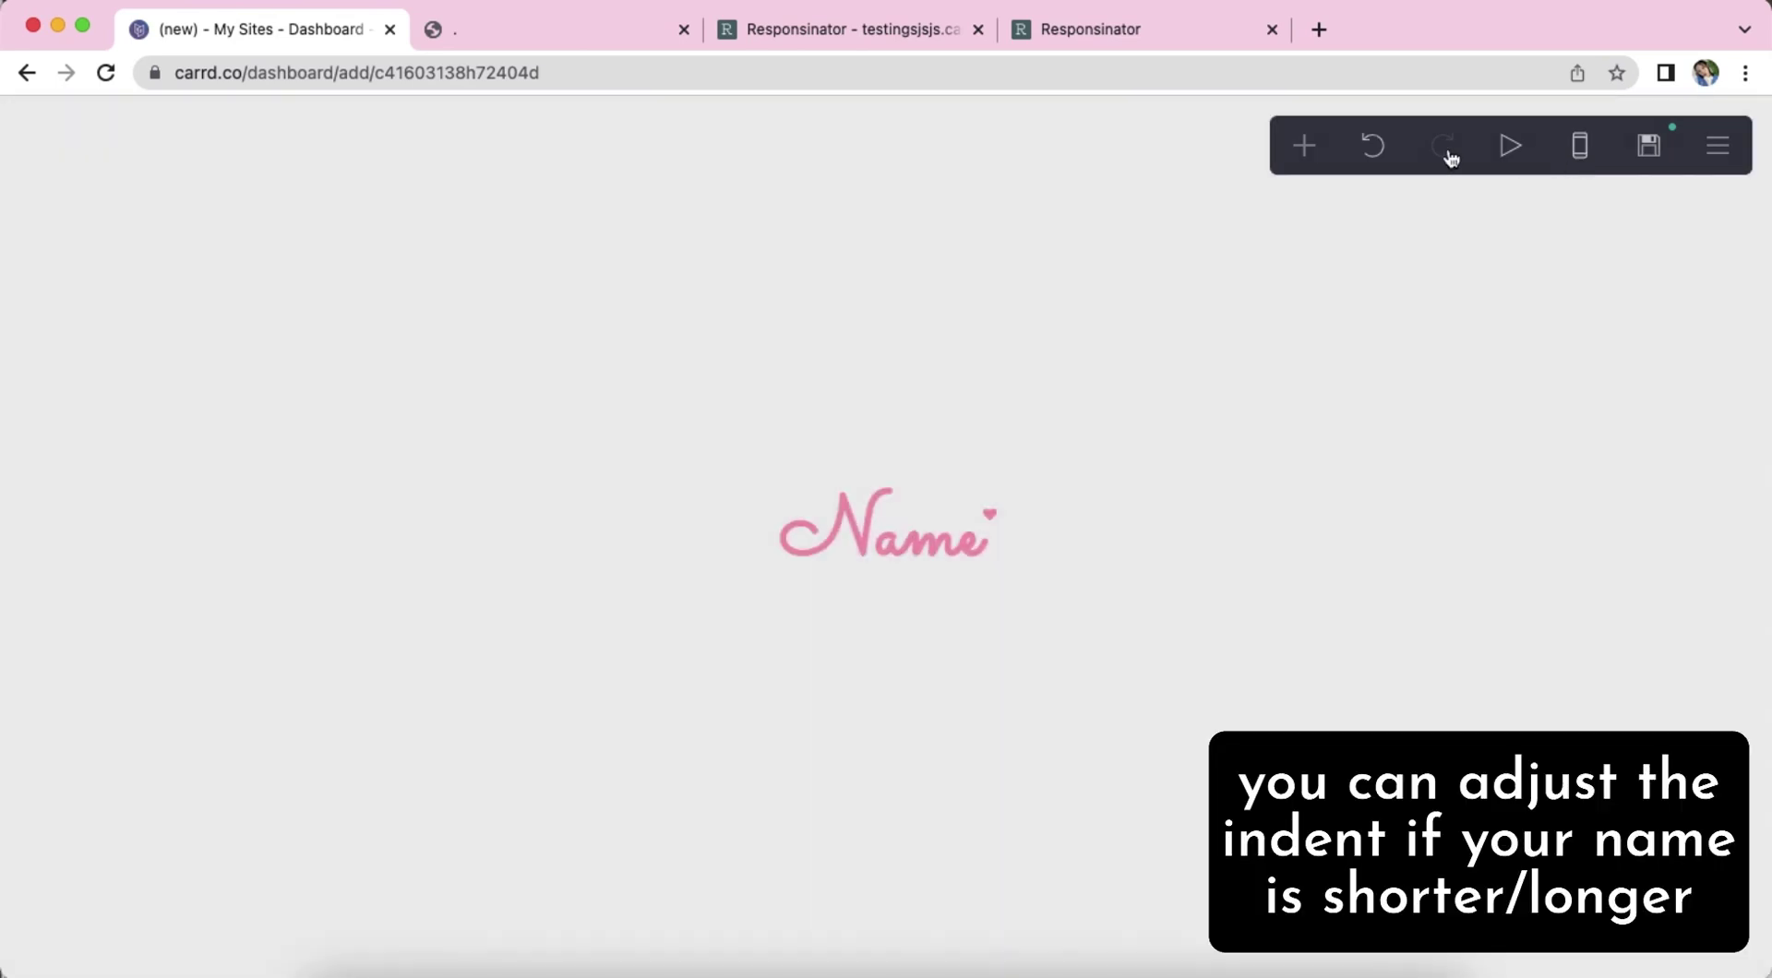
# Set the "Name" text's All indent to 0.125.
pyautogui.click(911, 558)
pyautogui.scroll(-6, 205, 569)
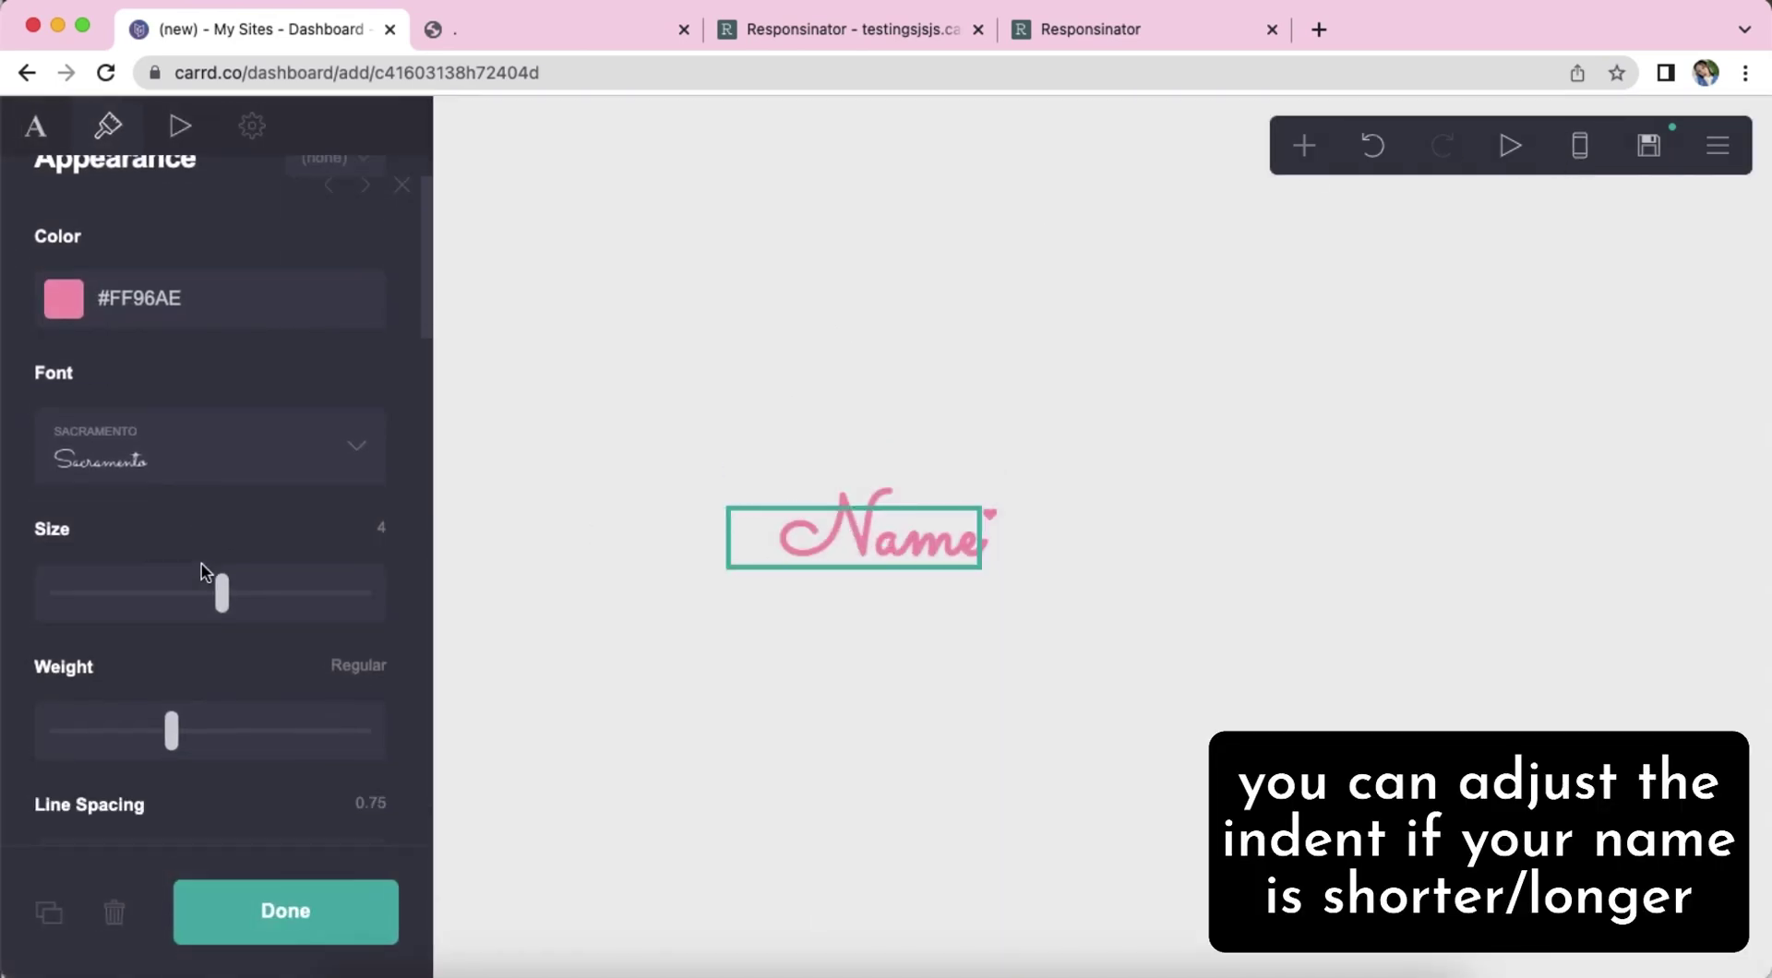
pyautogui.scroll(-5, 211, 569)
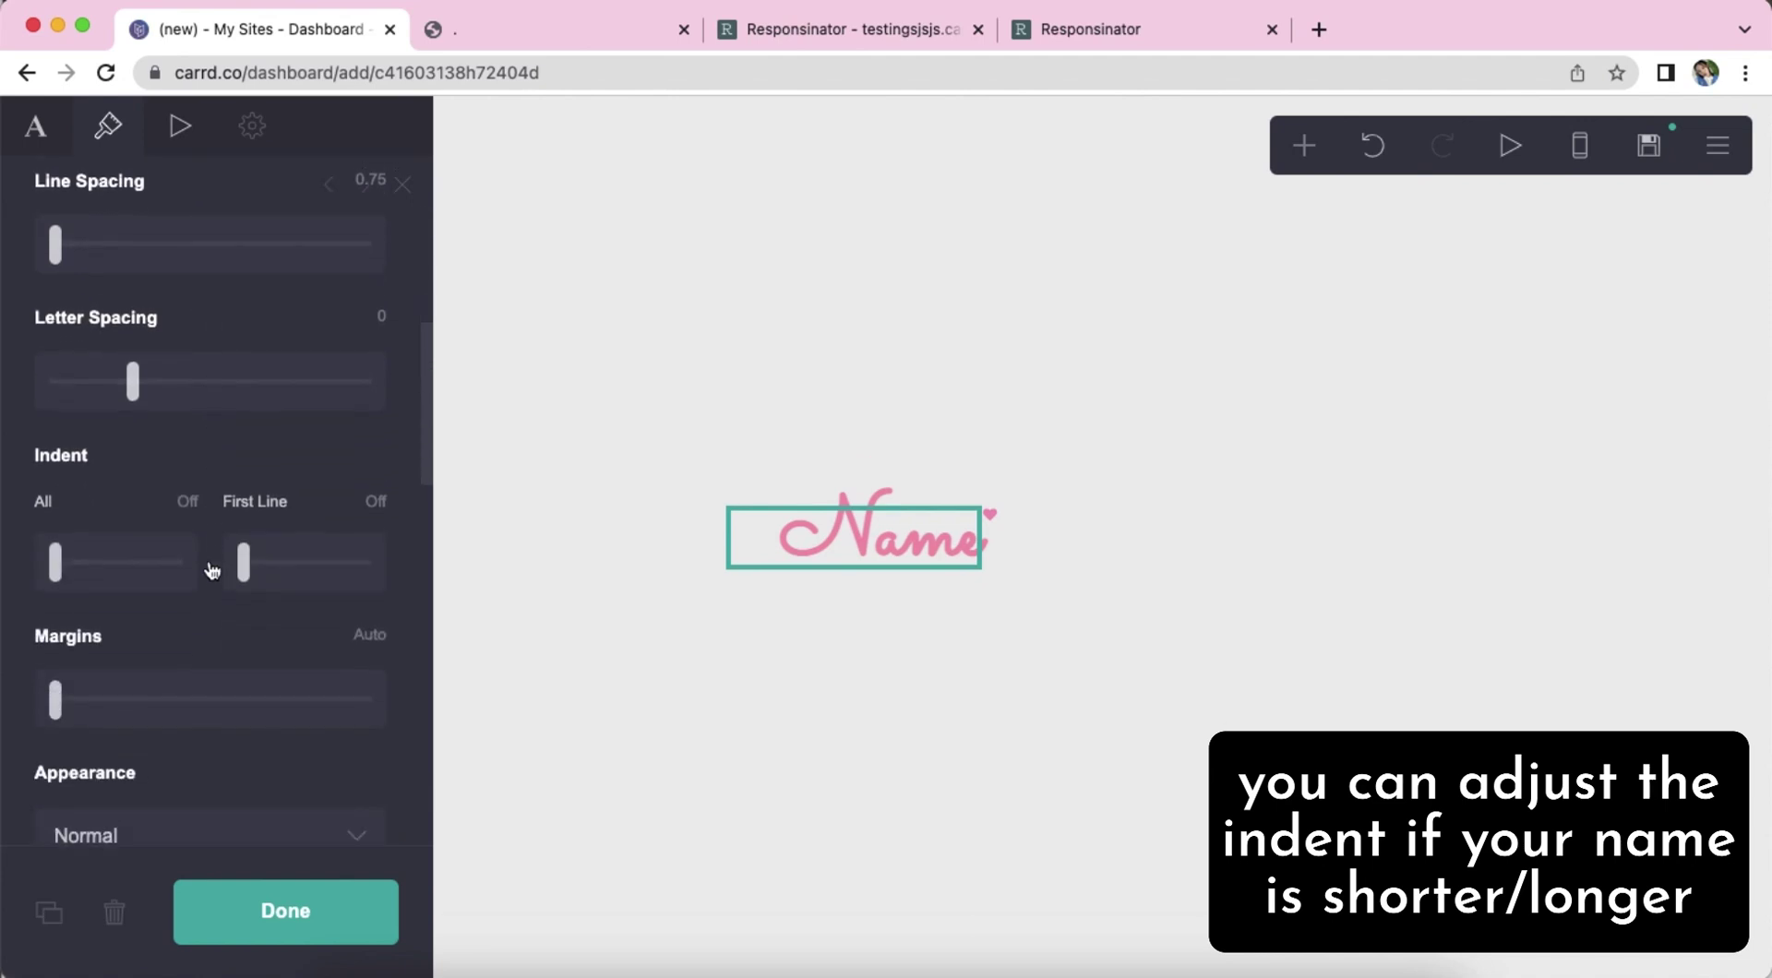
pyautogui.click(62, 570)
pyautogui.moveTo(63, 570)
pyautogui.mouseDown()
pyautogui.moveTo(123, 565)
pyautogui.moveTo(59, 566)
pyautogui.mouseUp()
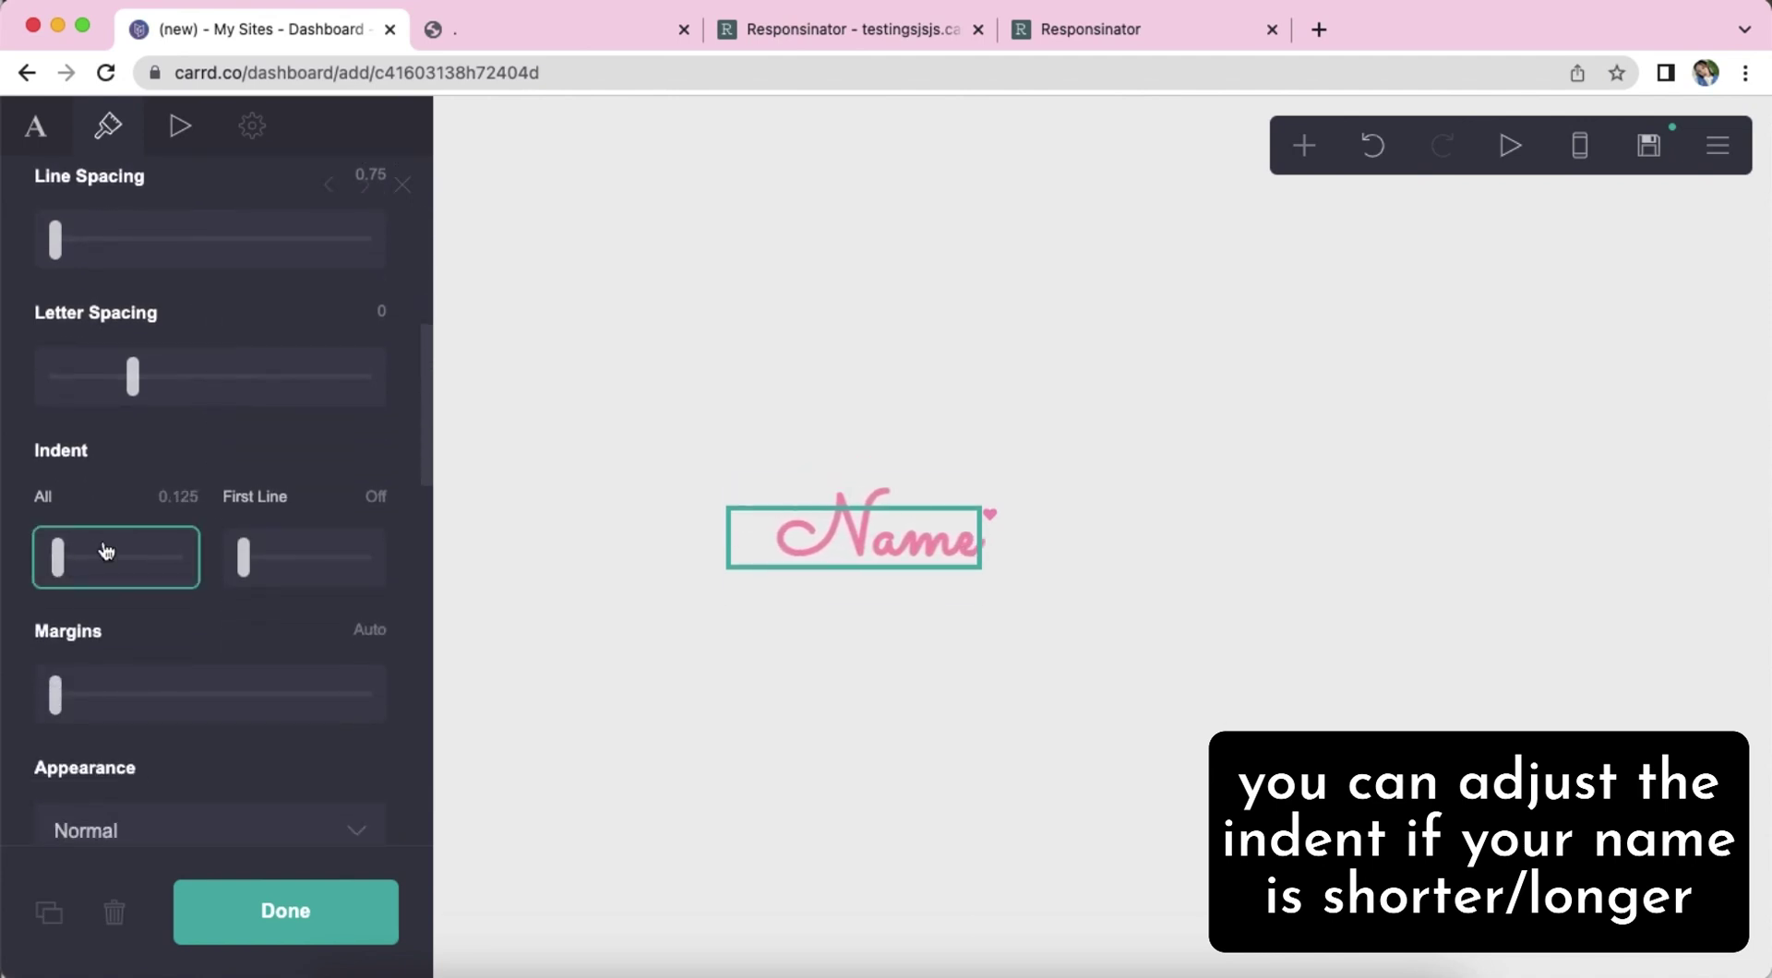
pyautogui.scroll(-5, 360, 668)
pyautogui.click(1061, 749)
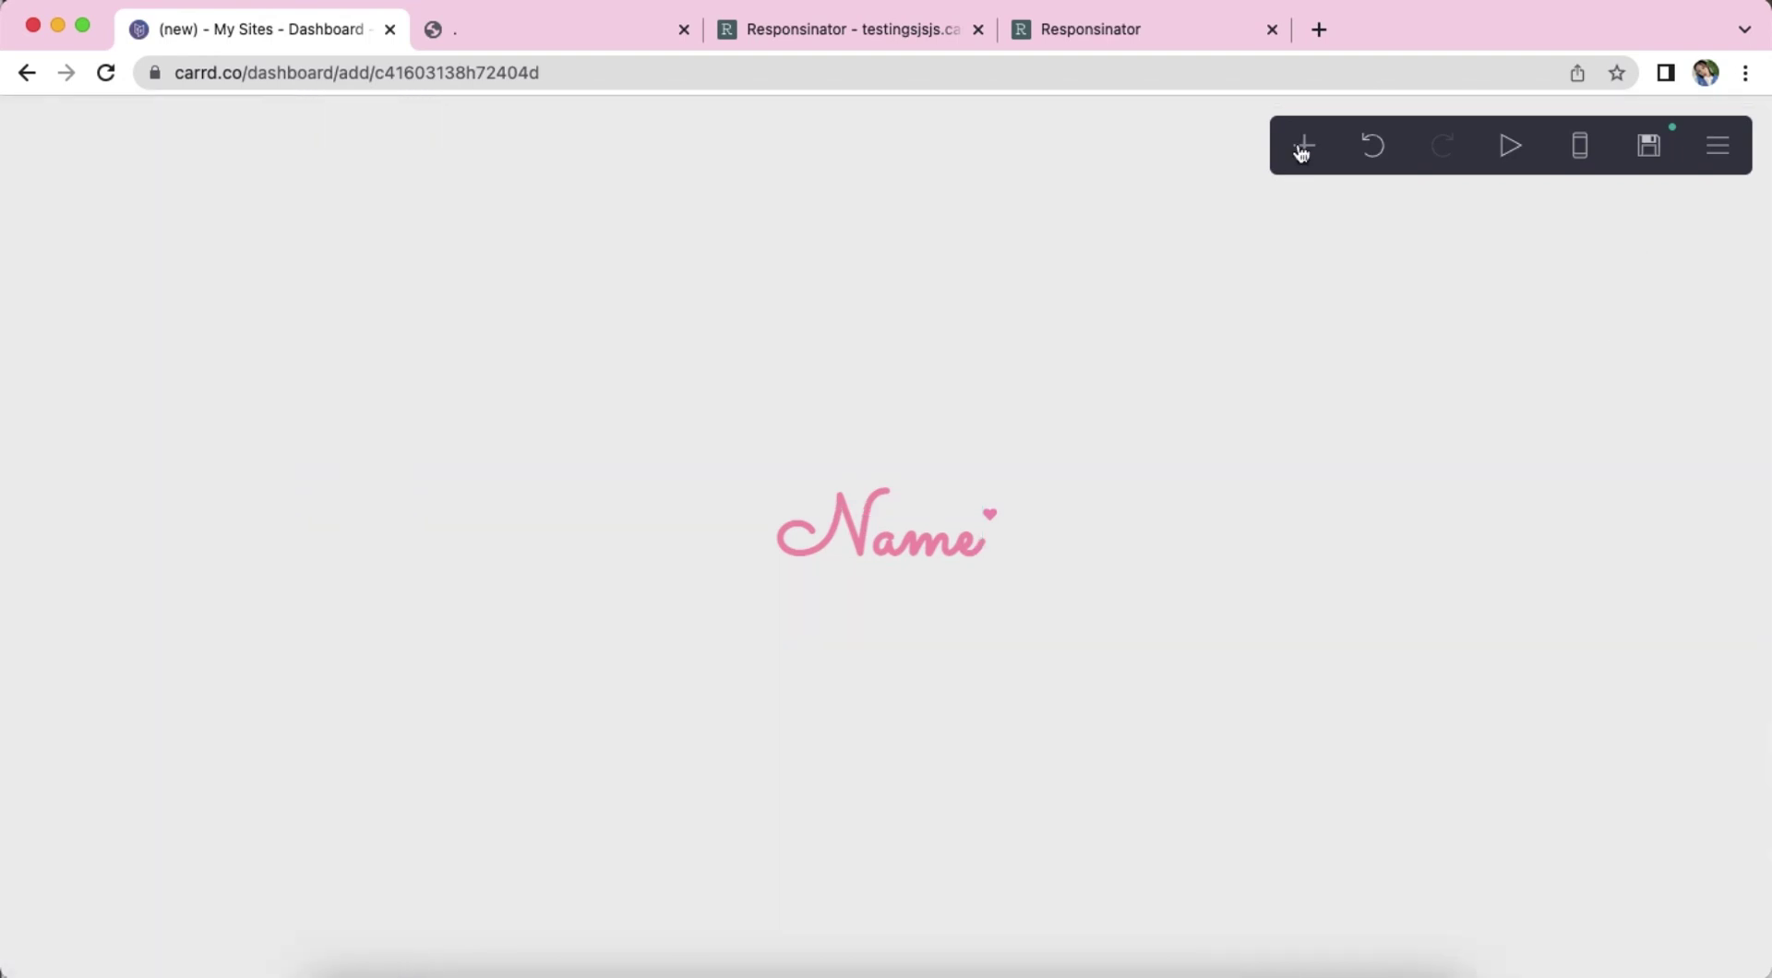
# Add a second container below the name, set its type to Columns, and give it a third column.
pyautogui.click(1304, 145)
pyautogui.click(1058, 702)
pyautogui.click(37, 126)
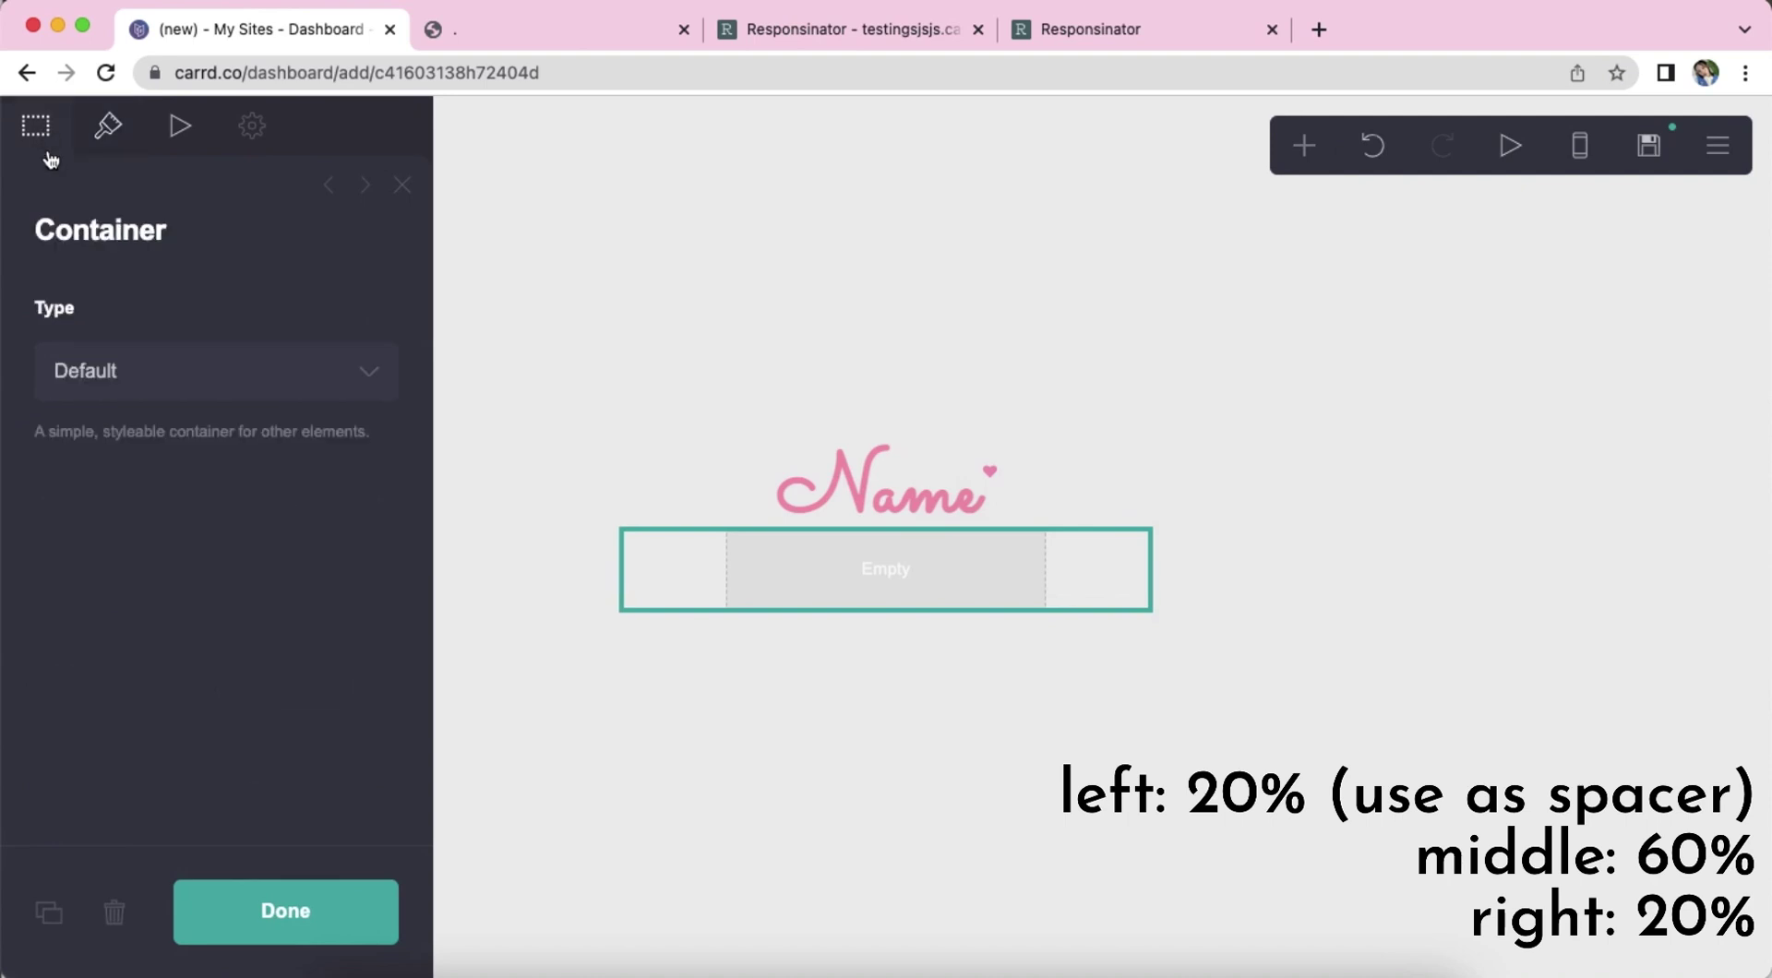
pyautogui.click(165, 373)
pyautogui.click(166, 397)
pyautogui.click(199, 702)
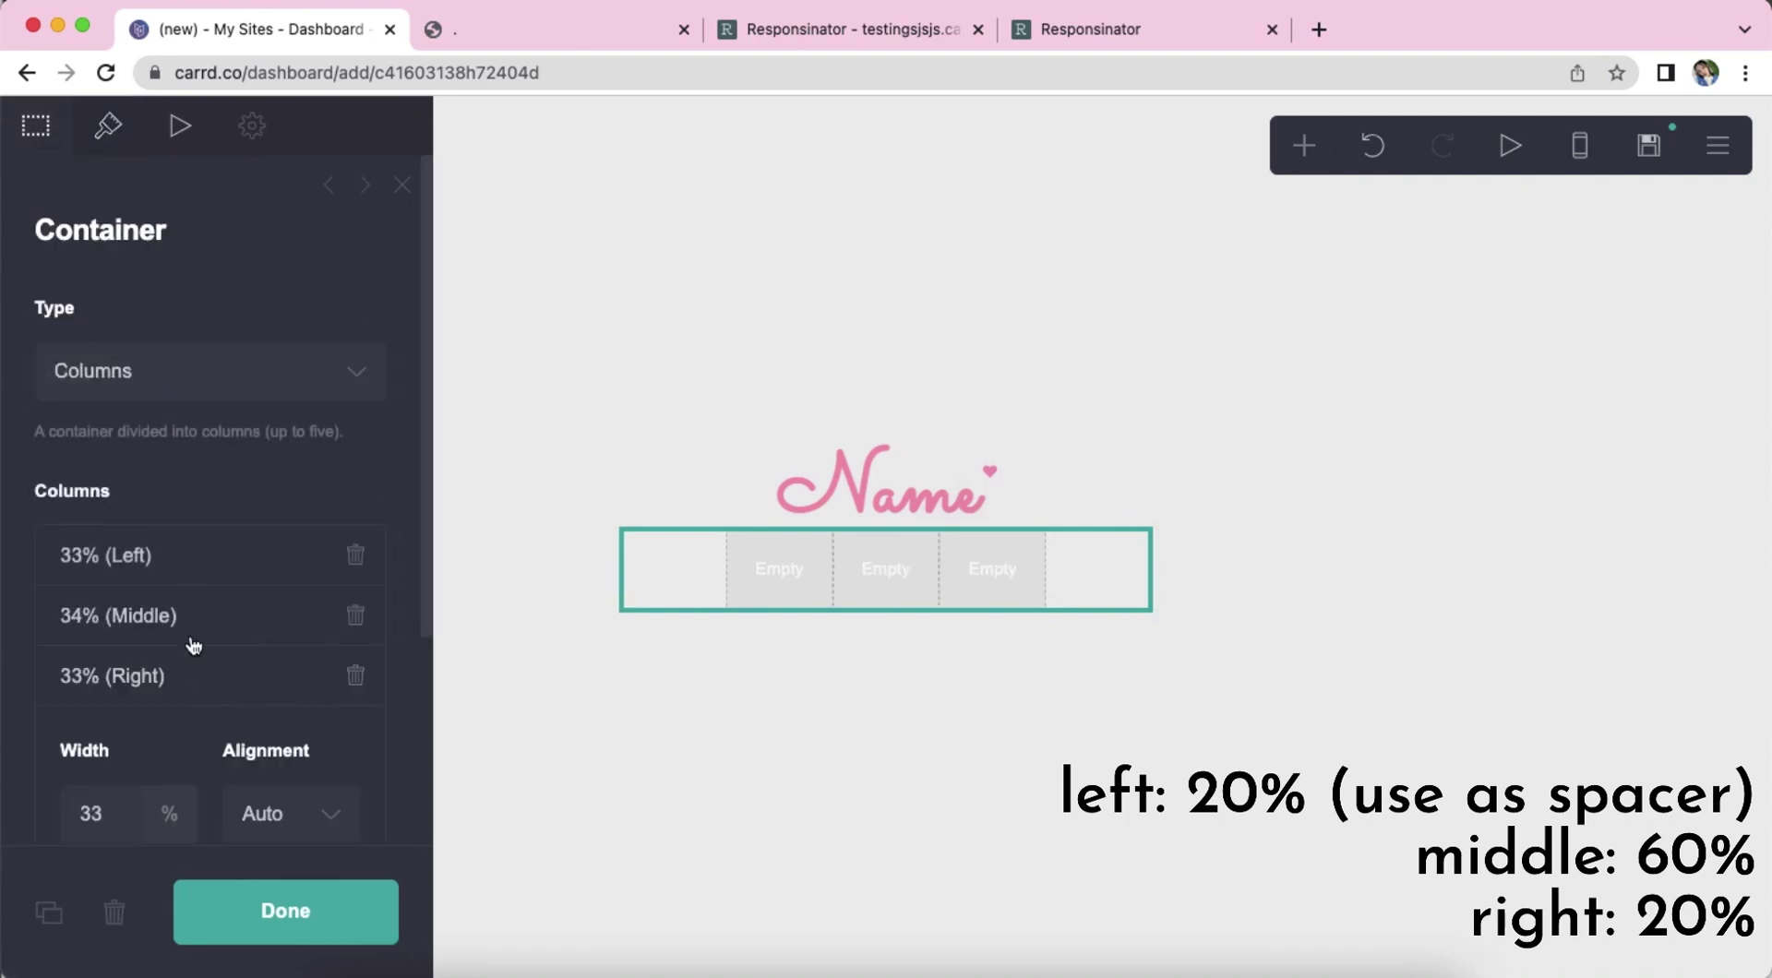
# Set the width of the new container's middle column to 60%.
pyautogui.click(196, 632)
pyautogui.doubleClick(120, 746)
pyautogui.write('60')
pyautogui.press('Return')
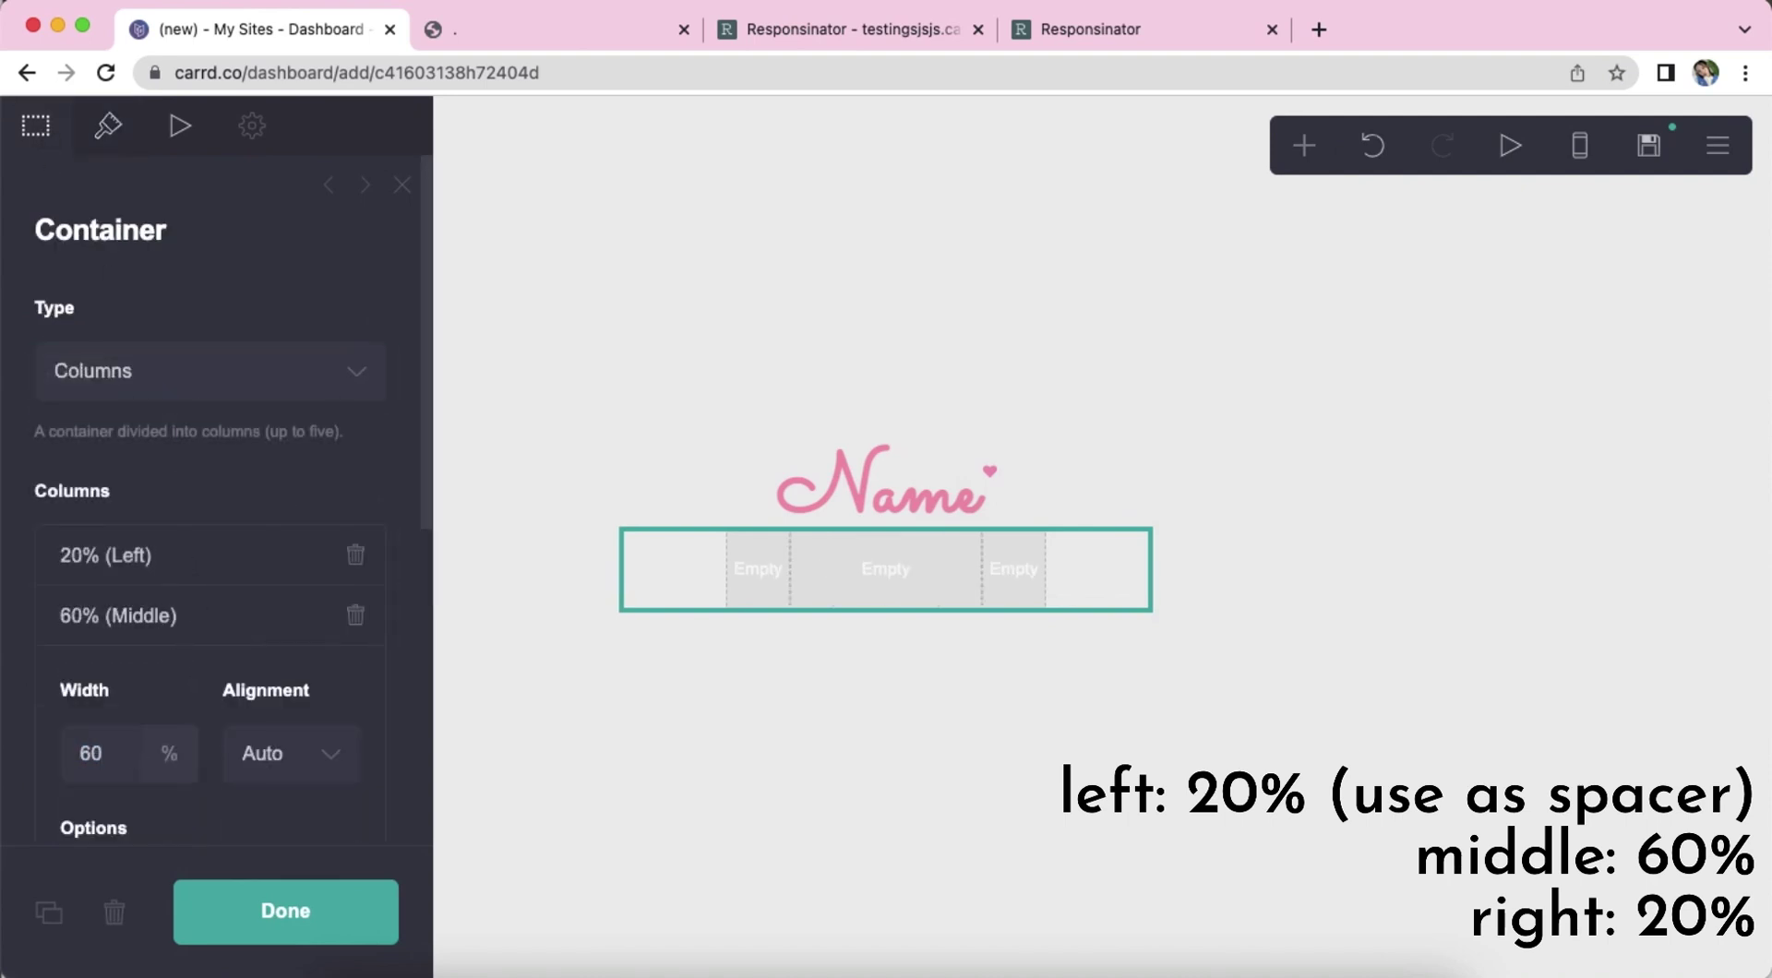
# Set the new container's 20% left column to be used as a spacer, then view the right column's settings.
pyautogui.click(150, 618)
pyautogui.click(175, 573)
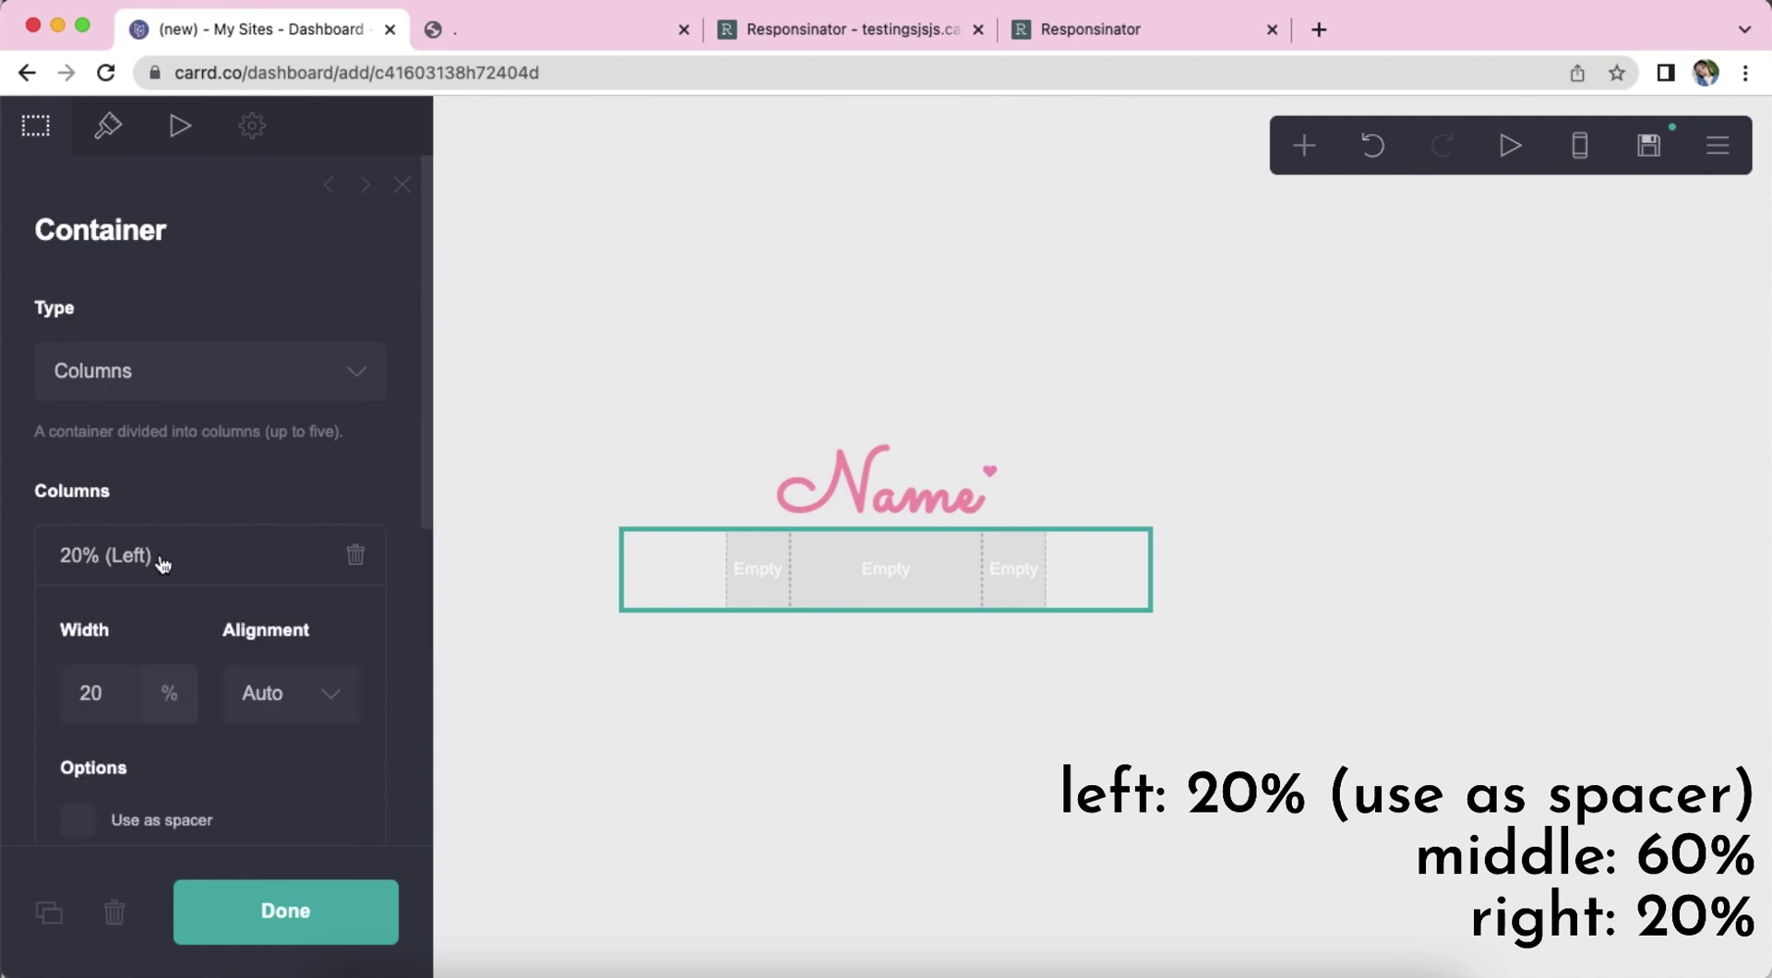
pyautogui.scroll(-1, 152, 600)
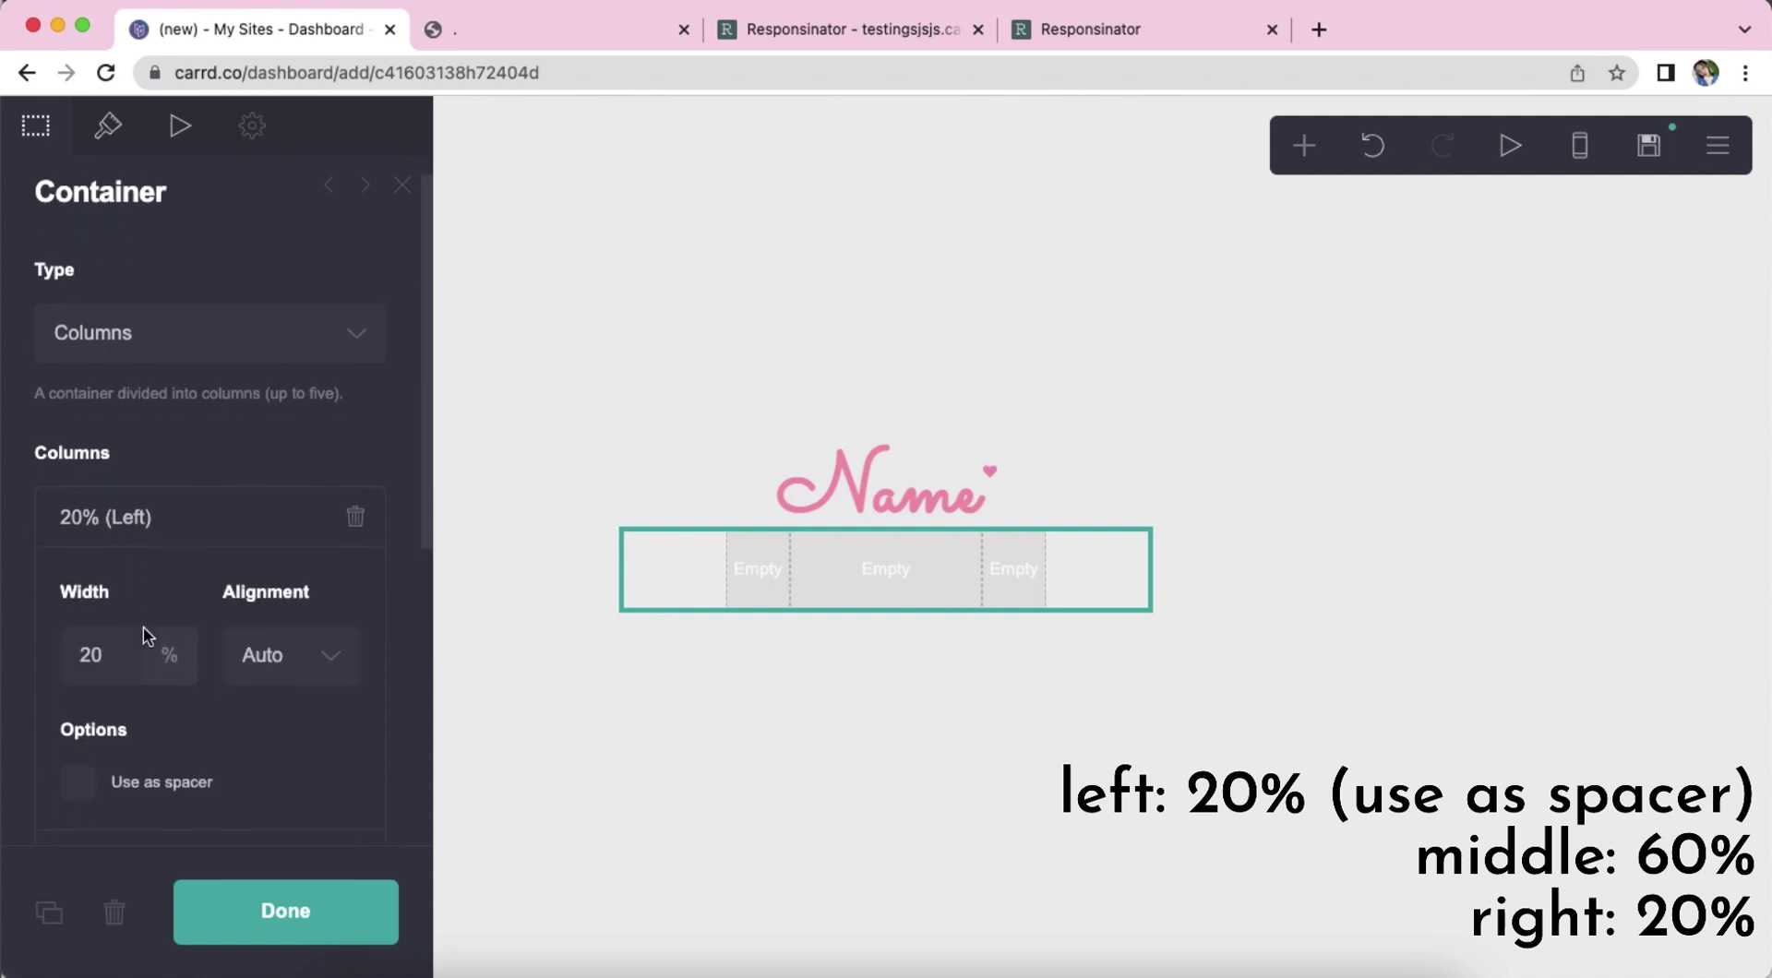
pyautogui.click(78, 778)
pyautogui.click(203, 535)
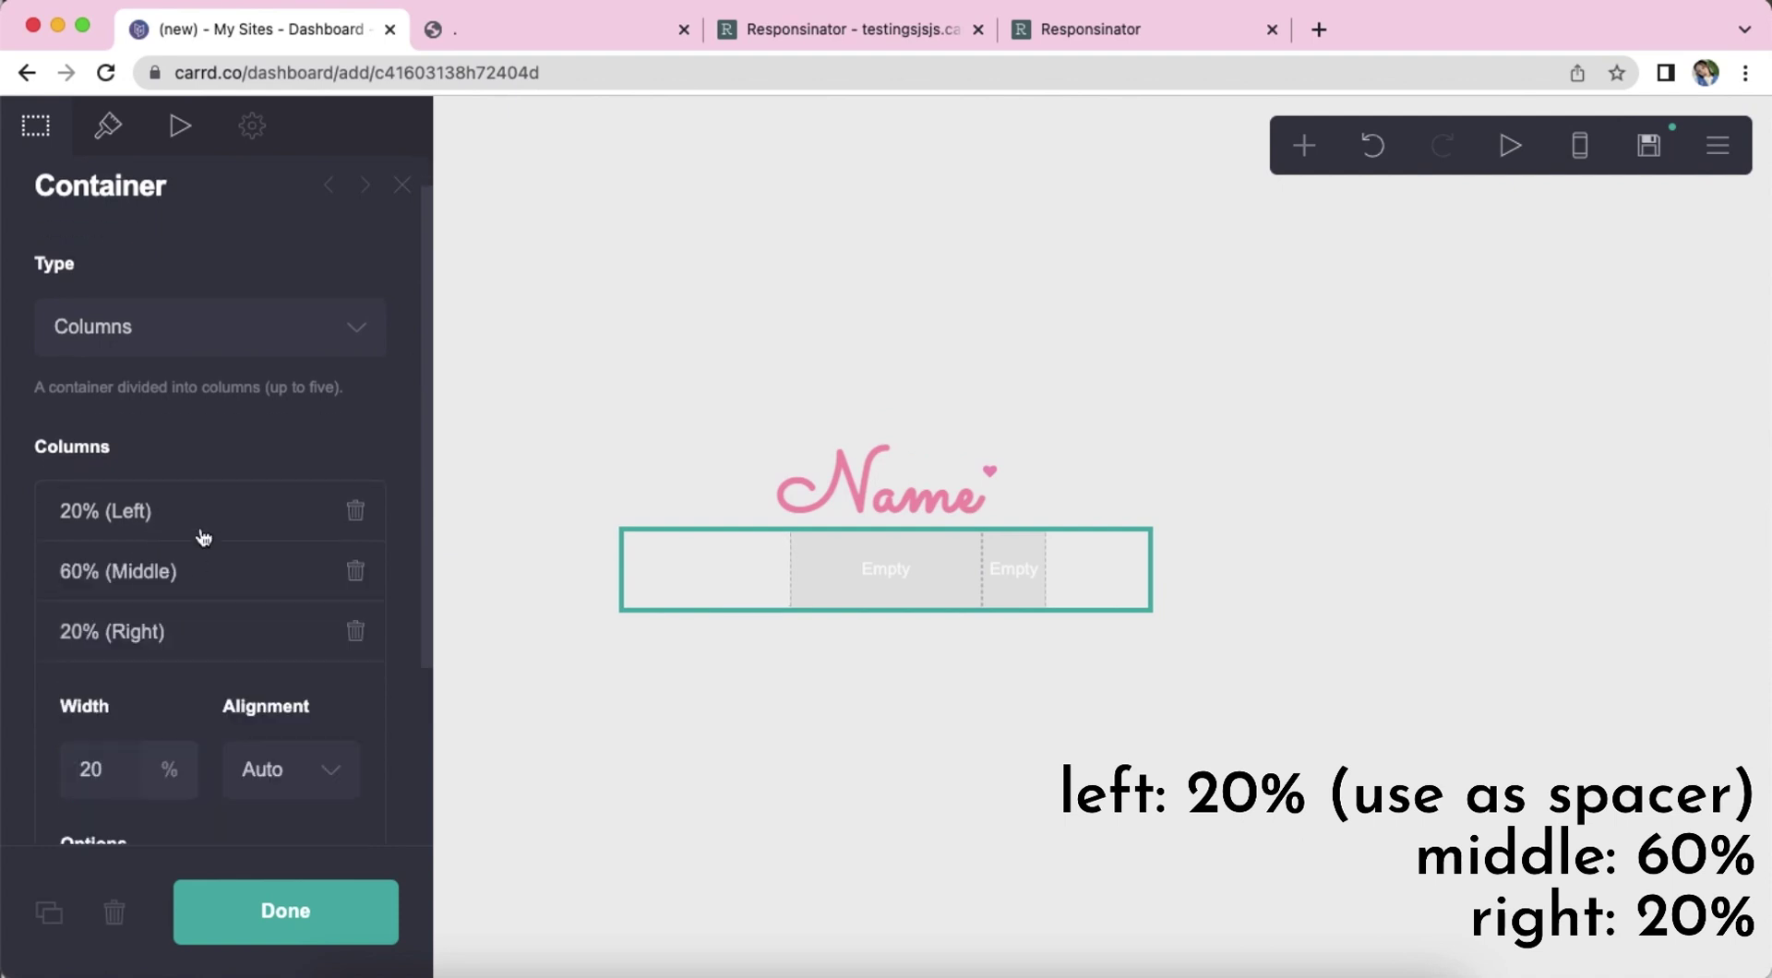
pyautogui.click(199, 637)
# Set the new container's width to 75.
pyautogui.click(108, 126)
pyautogui.click(364, 312)
pyautogui.write('75')
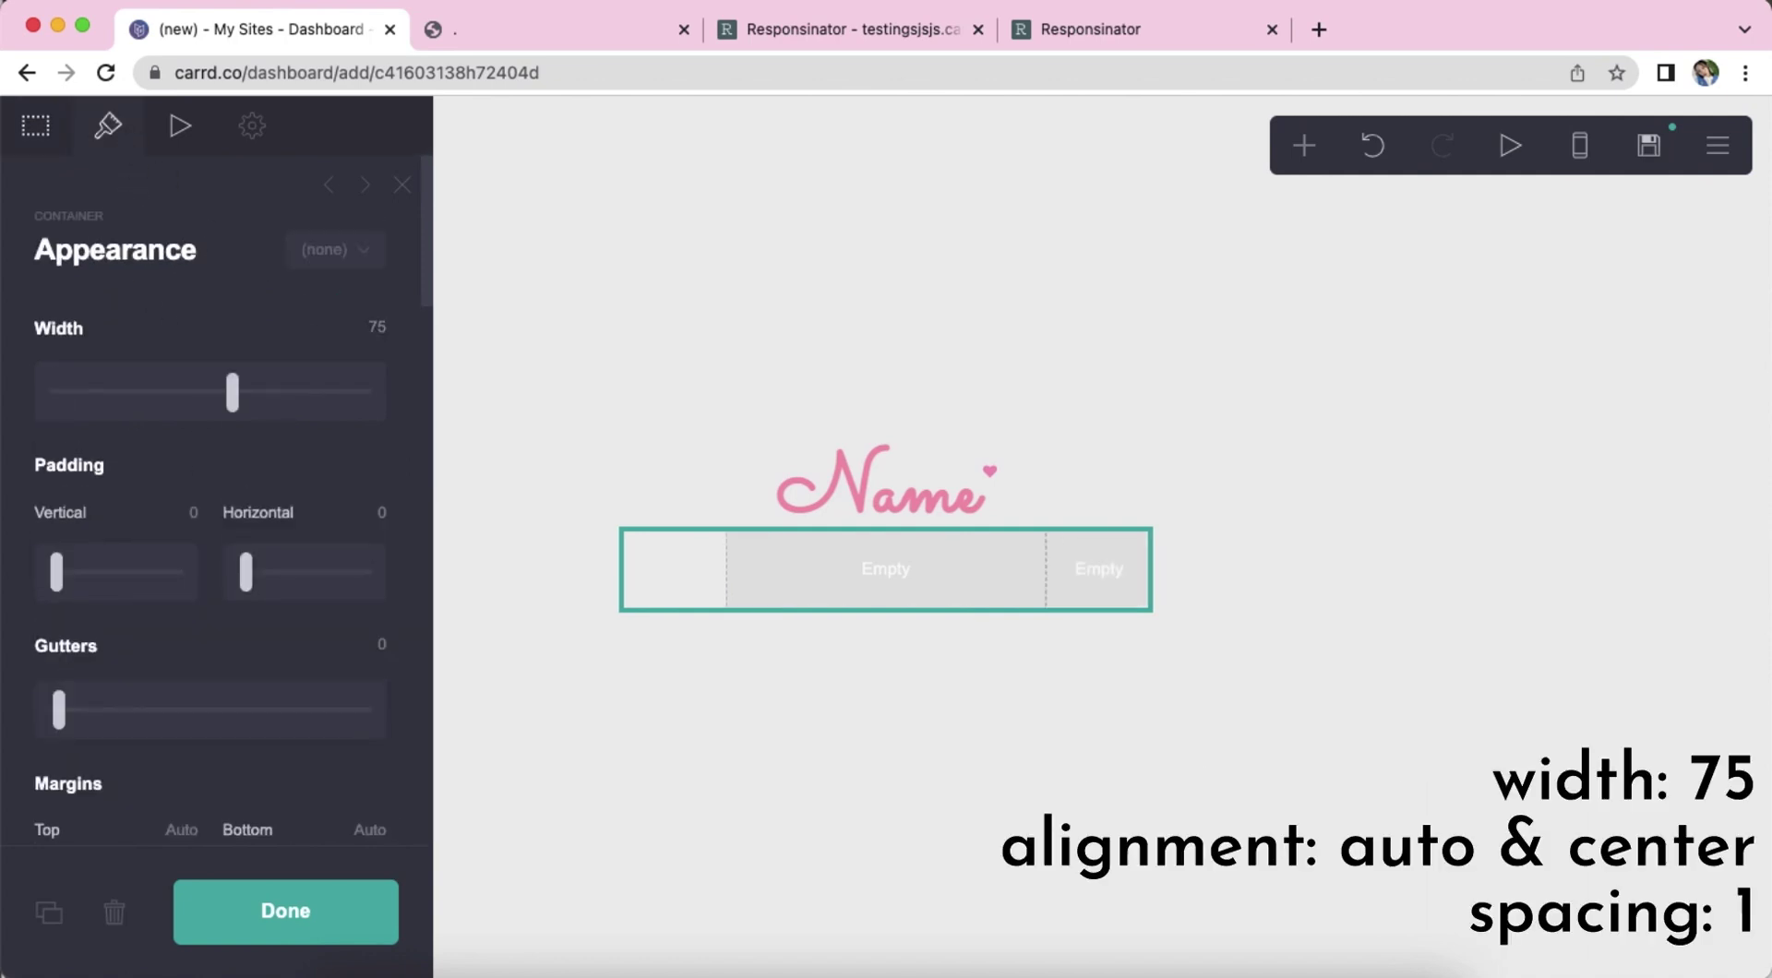
# Set the container's contents alignment to Auto and Center and its contents spacing to 1.
pyautogui.scroll(-10, 258, 512)
pyautogui.click(304, 313)
pyautogui.click(308, 341)
pyautogui.click(373, 378)
pyautogui.write('1')
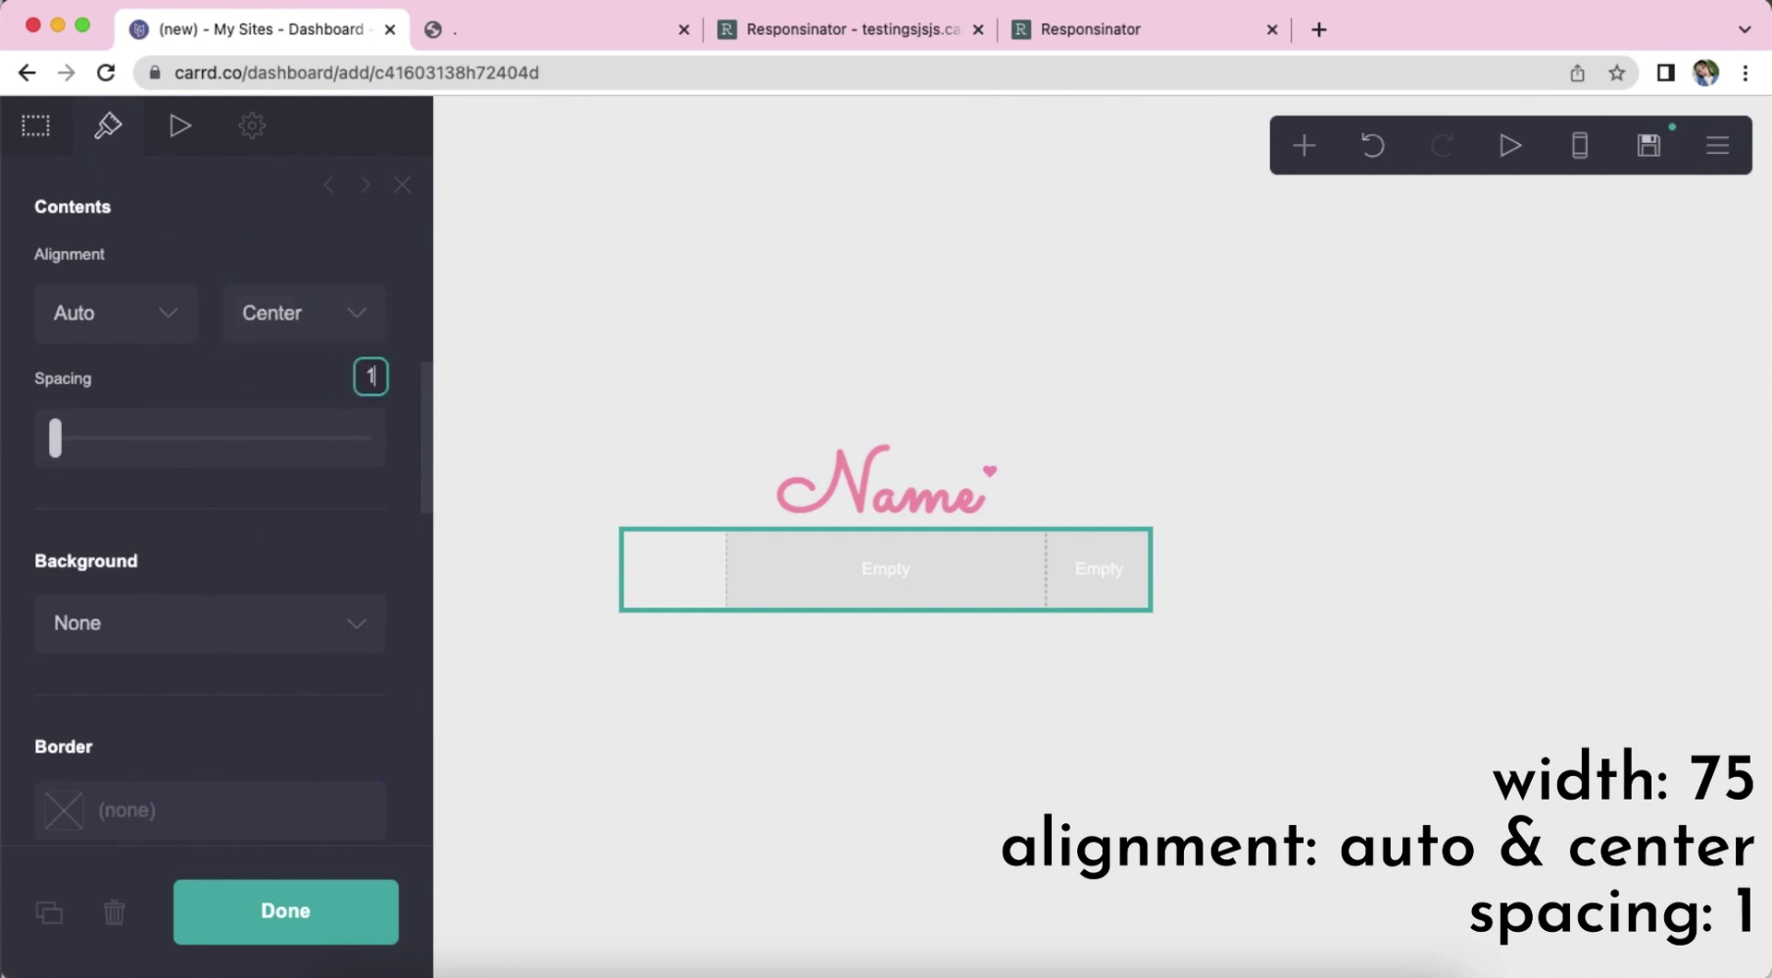
pyautogui.press('Return')
pyautogui.scroll(-5, 288, 486)
pyautogui.scroll(-5, 288, 486)
pyautogui.click(789, 750)
# Add a gallery to the container's middle column and load the portrait photo into its first image.
pyautogui.click(1304, 145)
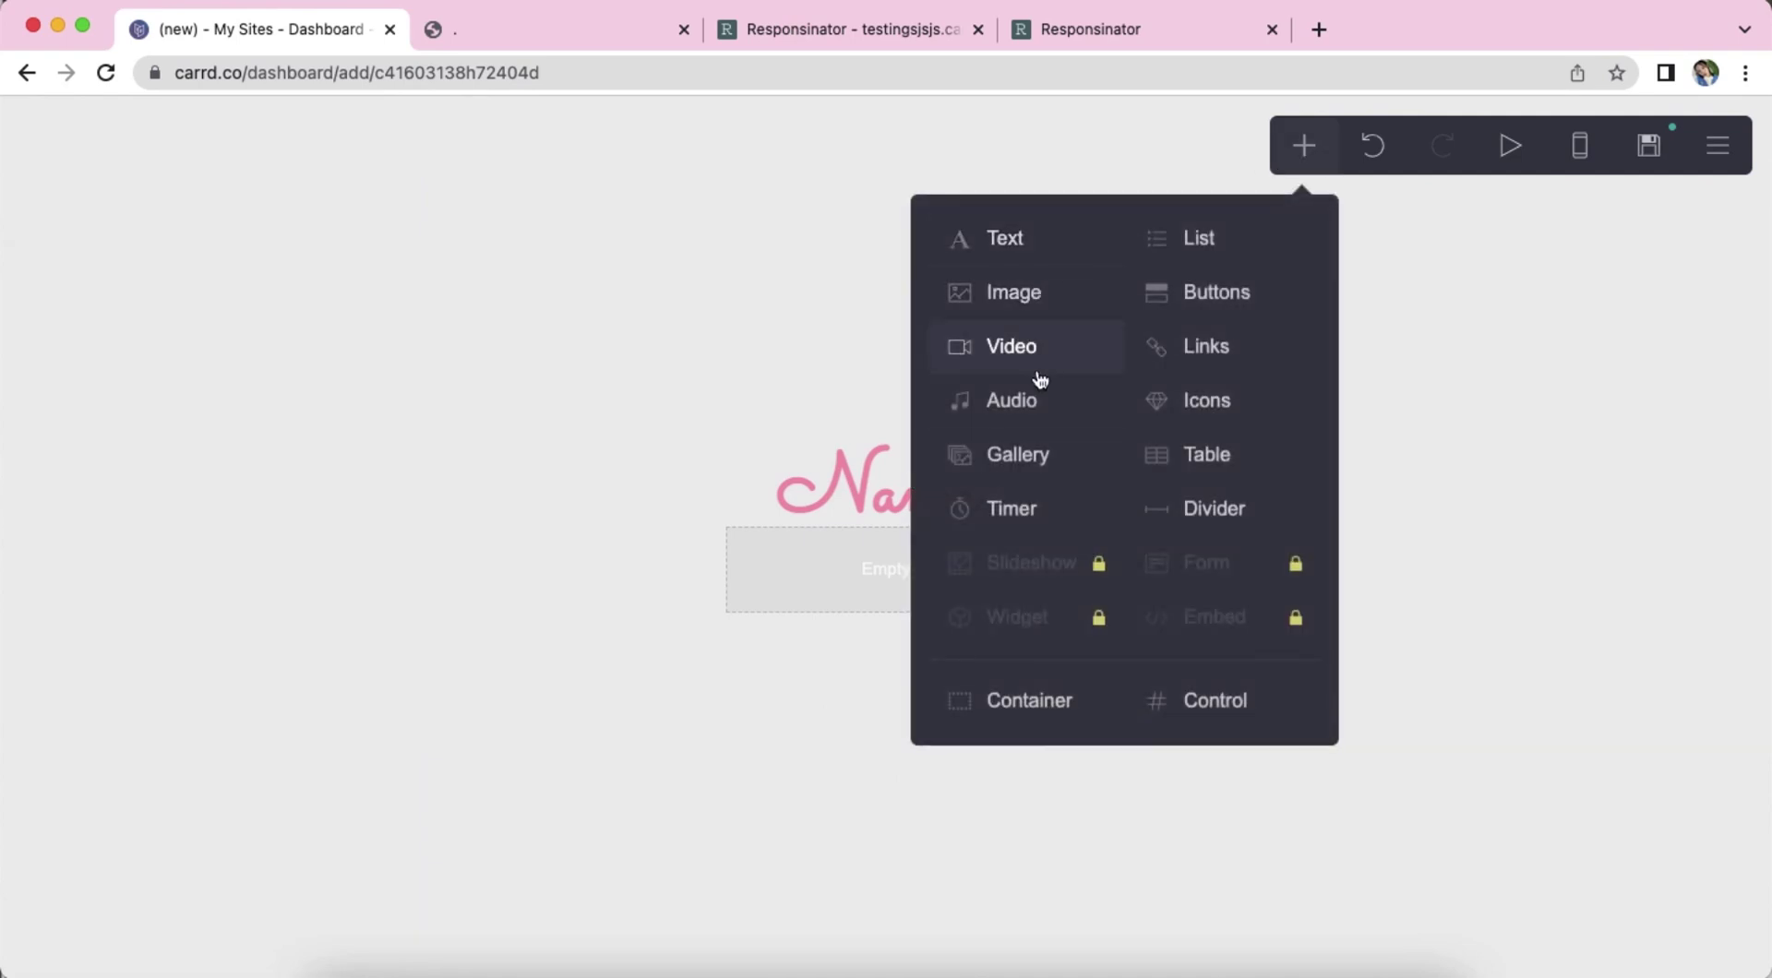
pyautogui.click(1021, 467)
pyautogui.moveTo(1010, 475); pyautogui.dragTo(728, 459)
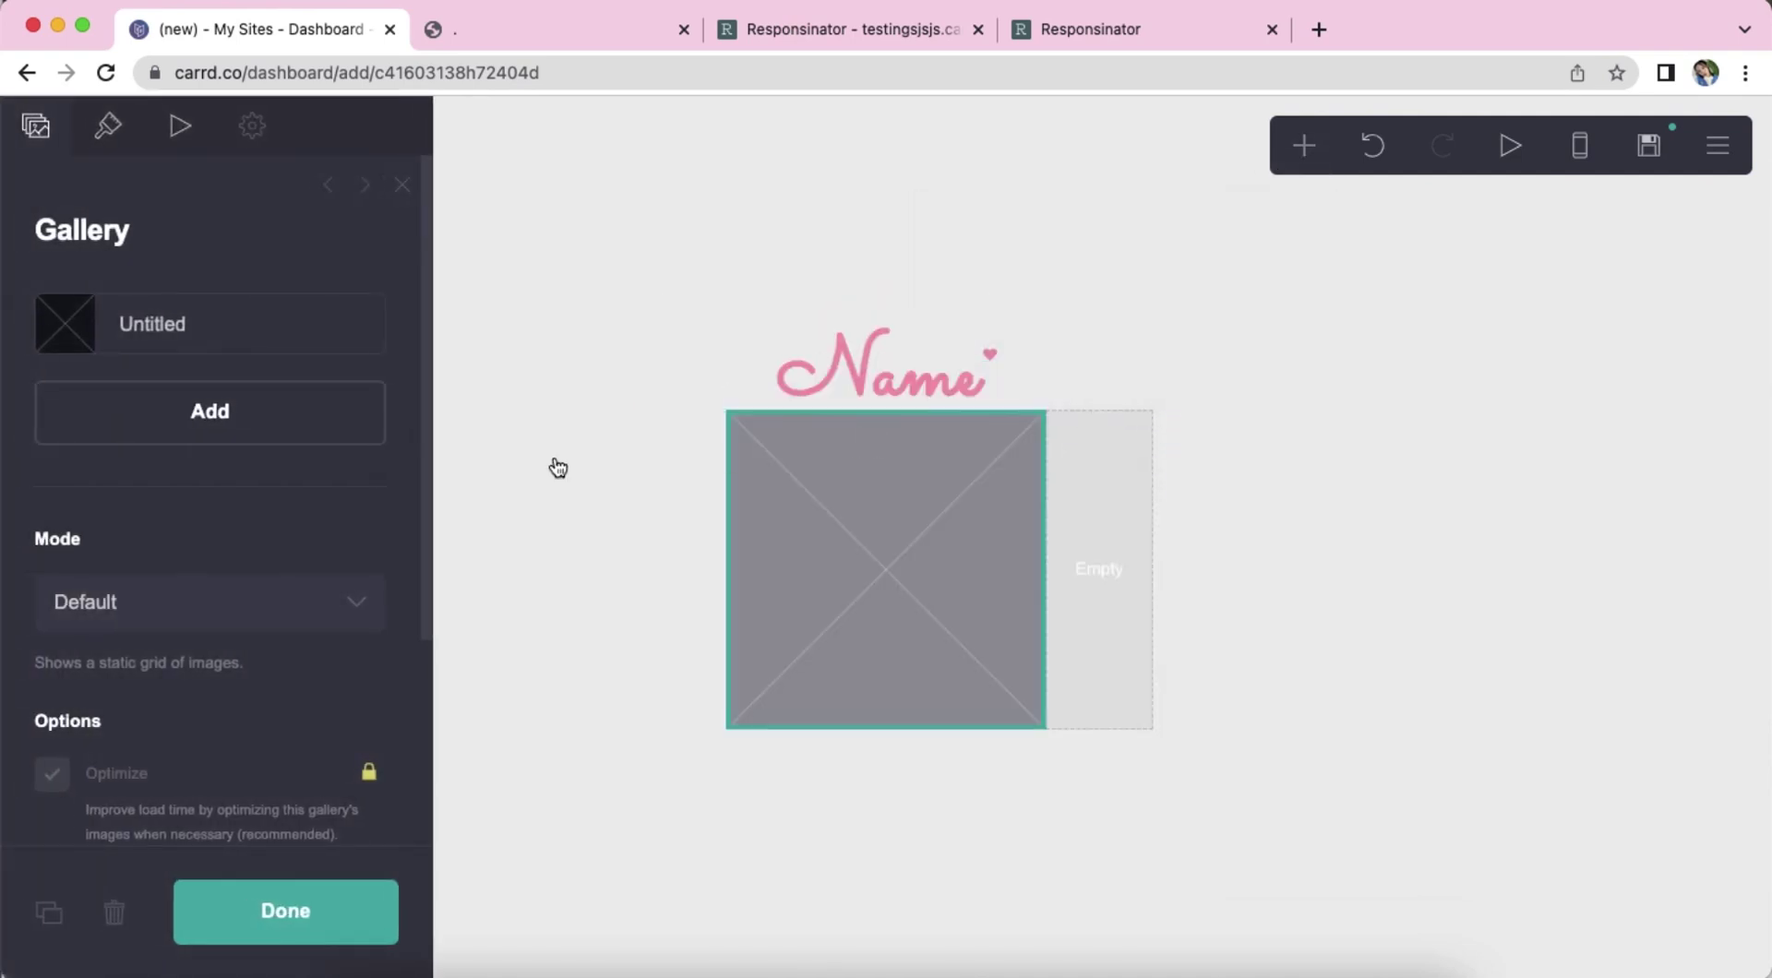
pyautogui.click(253, 348)
pyautogui.click(274, 495)
pyautogui.doubleClick(859, 367)
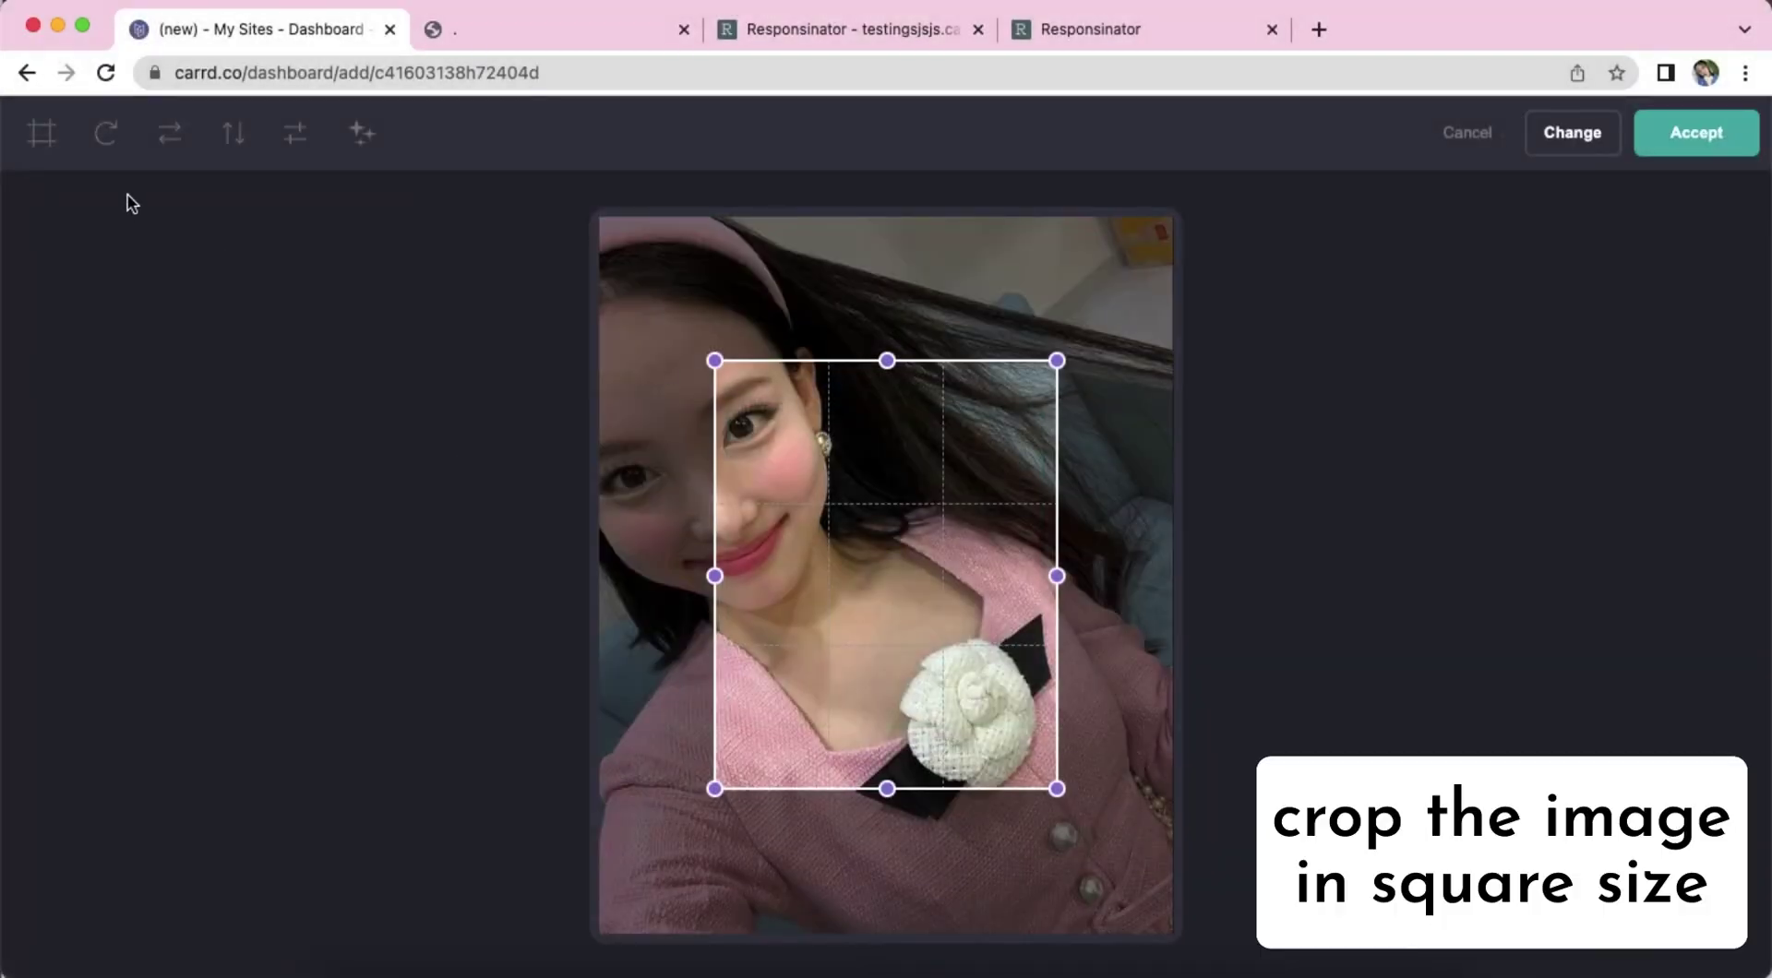
# Crop the gallery photo to a square spanning its full width, starting from the photo's upper edge.
pyautogui.click(40, 141)
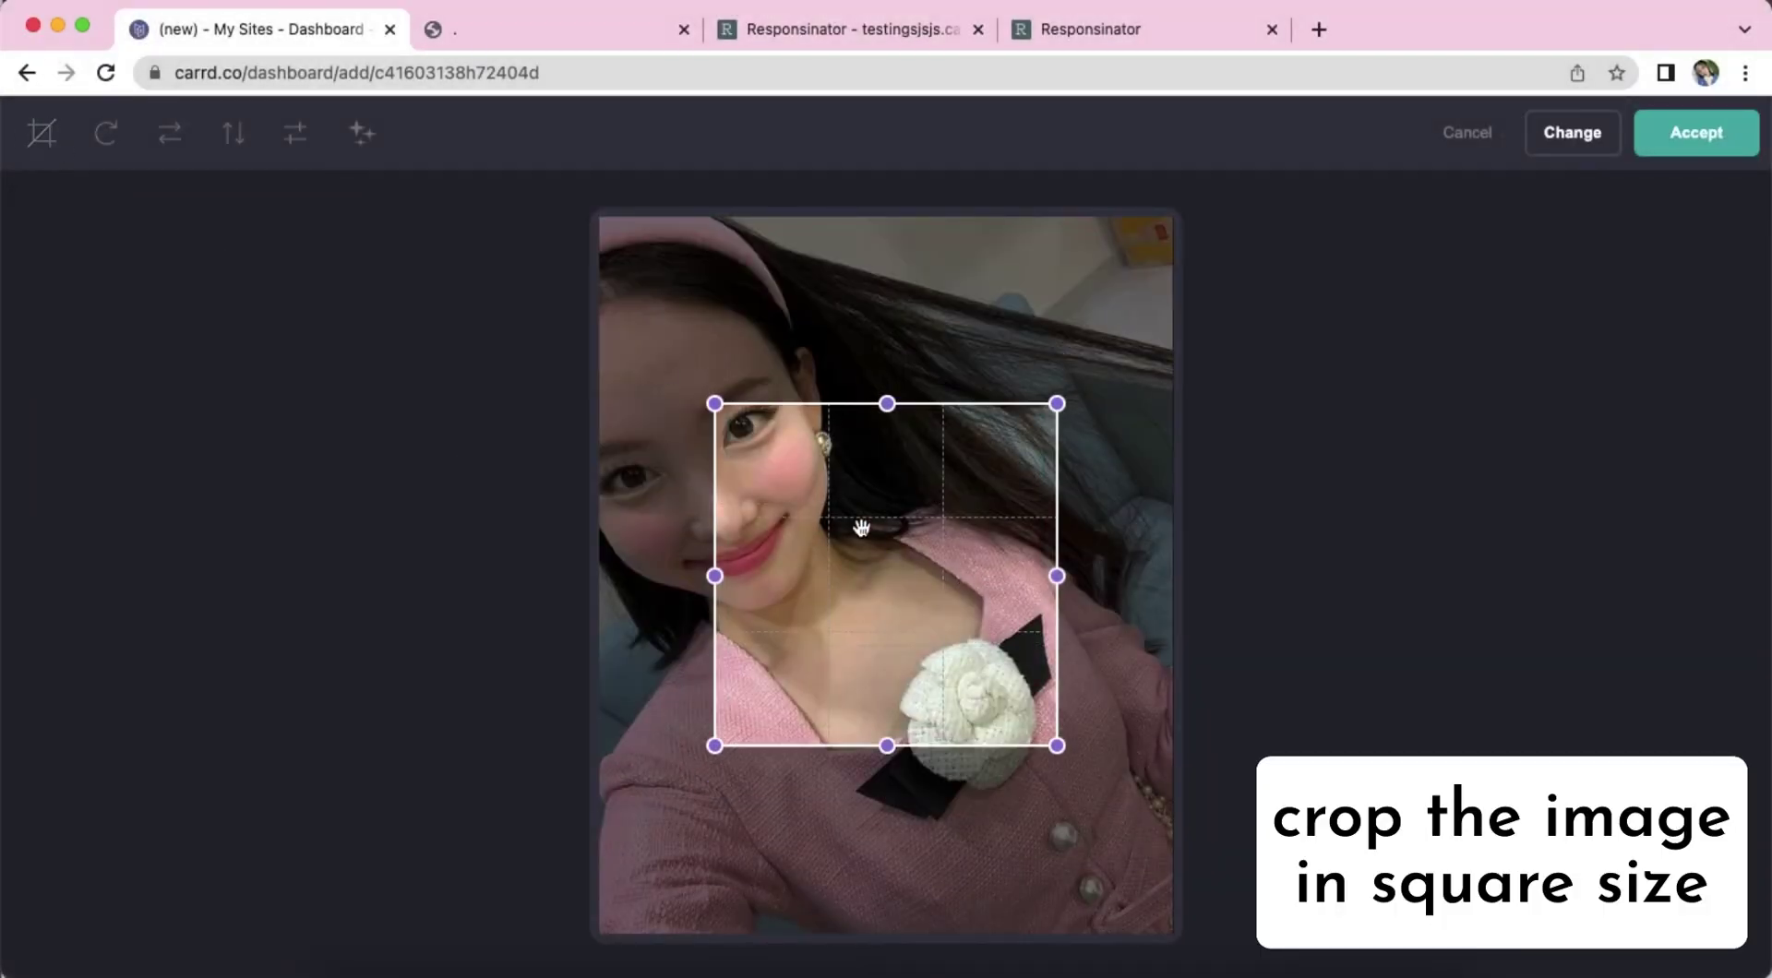
pyautogui.moveTo(829, 668); pyautogui.dragTo(671, 402)
pyautogui.moveTo(942, 560); pyautogui.dragTo(1167, 792)
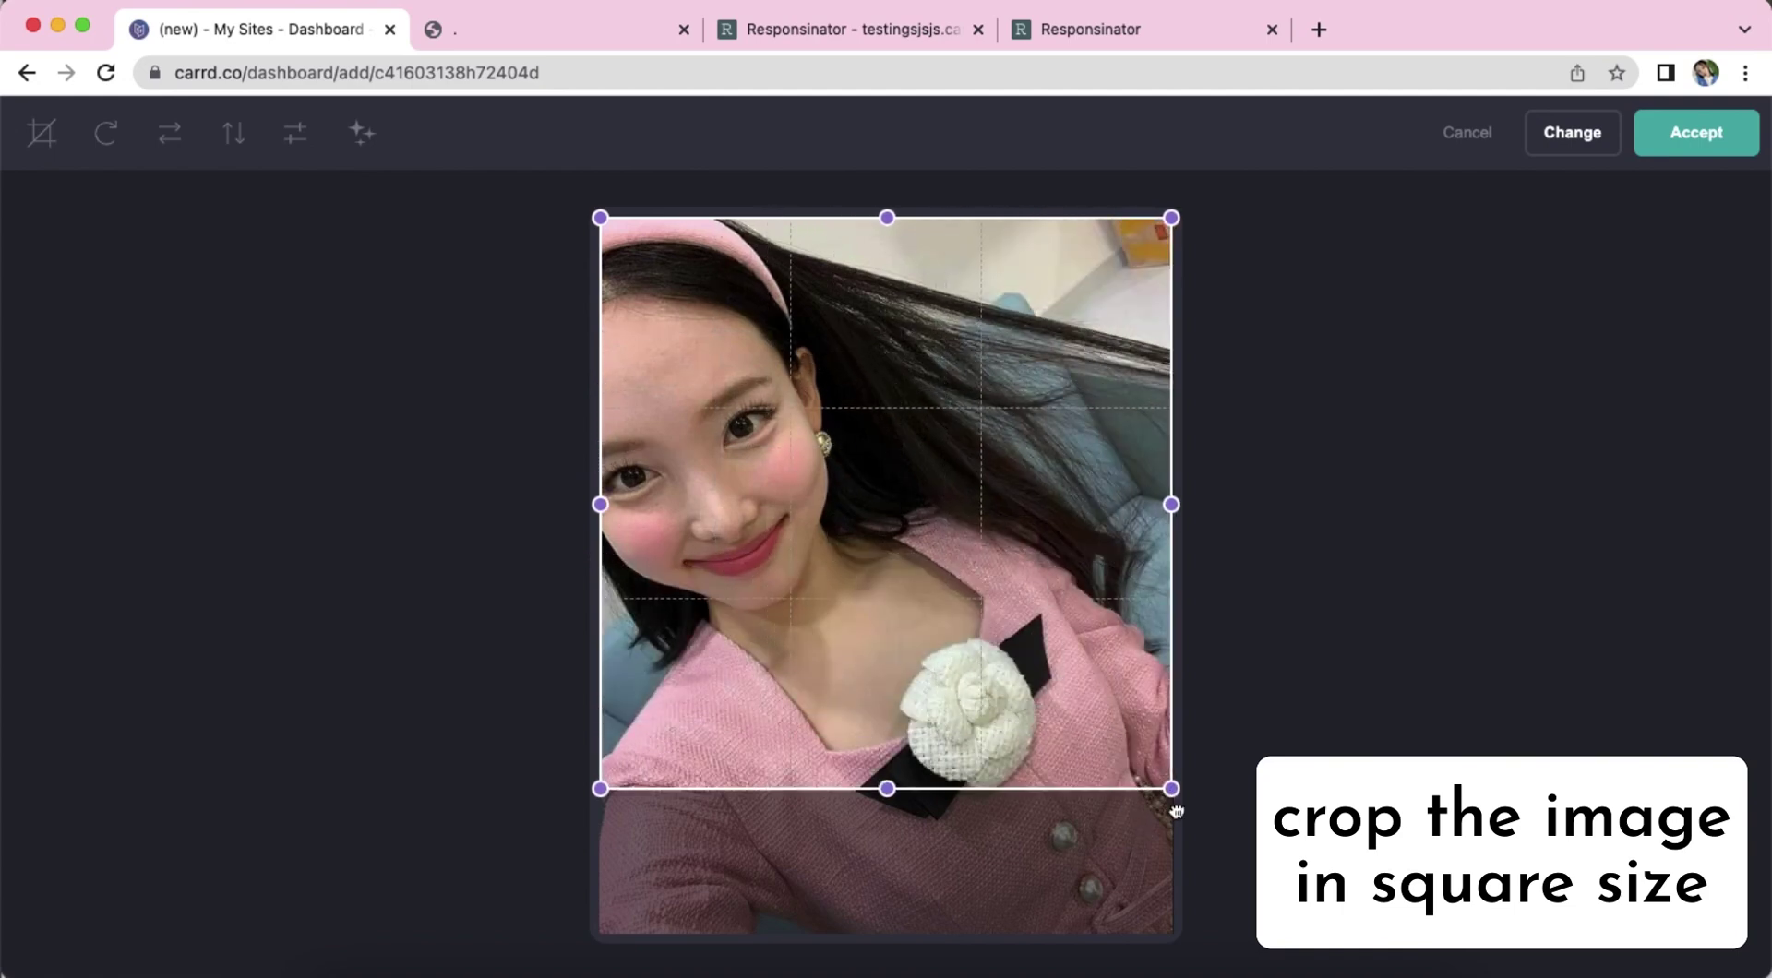
pyautogui.click(1652, 142)
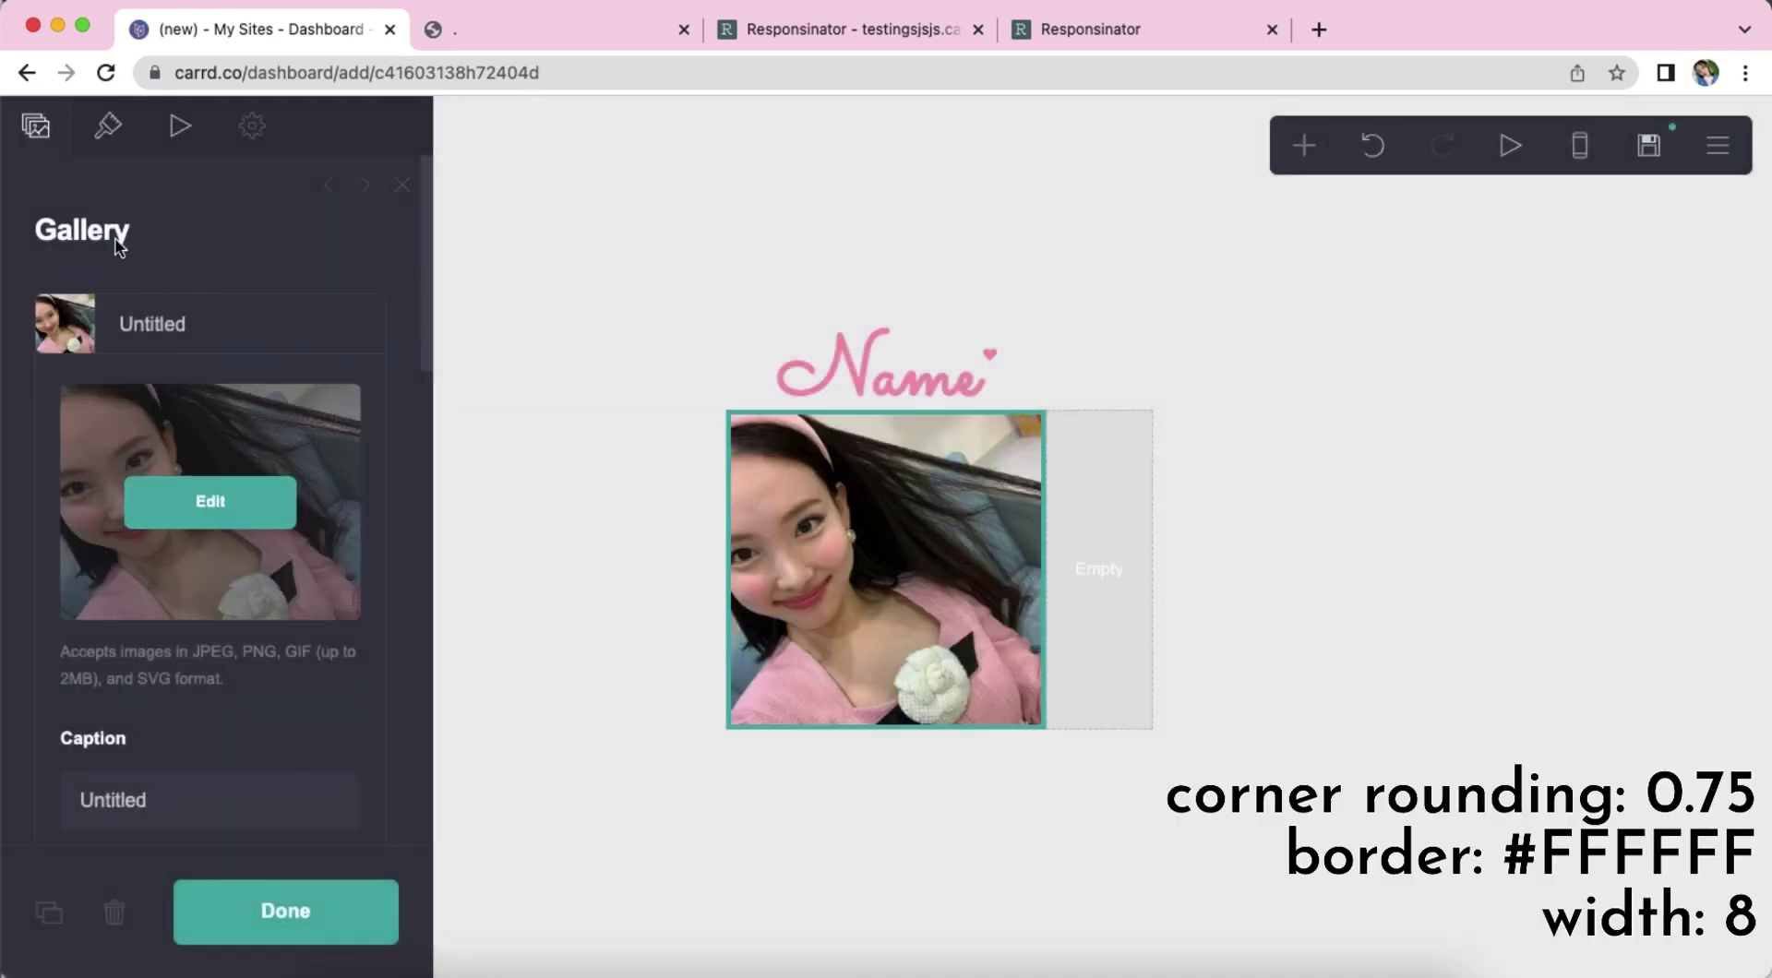
# Set the corner rounding of the gallery's images to 0.75.
pyautogui.click(109, 129)
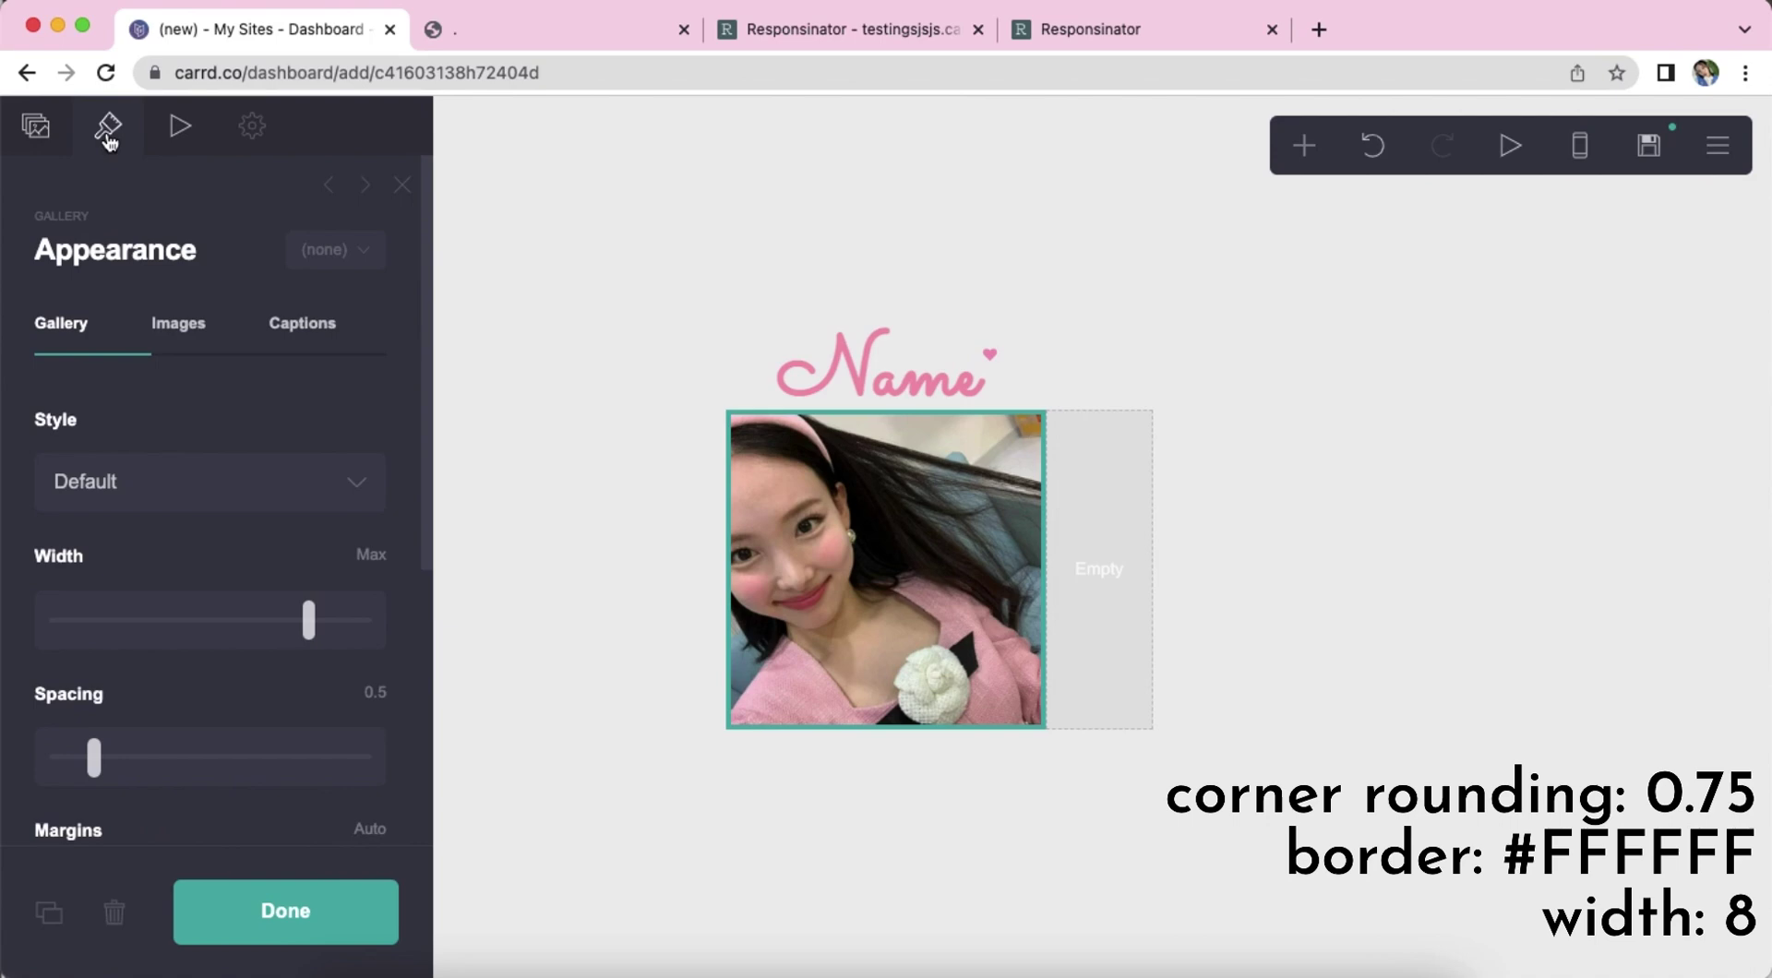
pyautogui.click(210, 343)
pyautogui.click(364, 565)
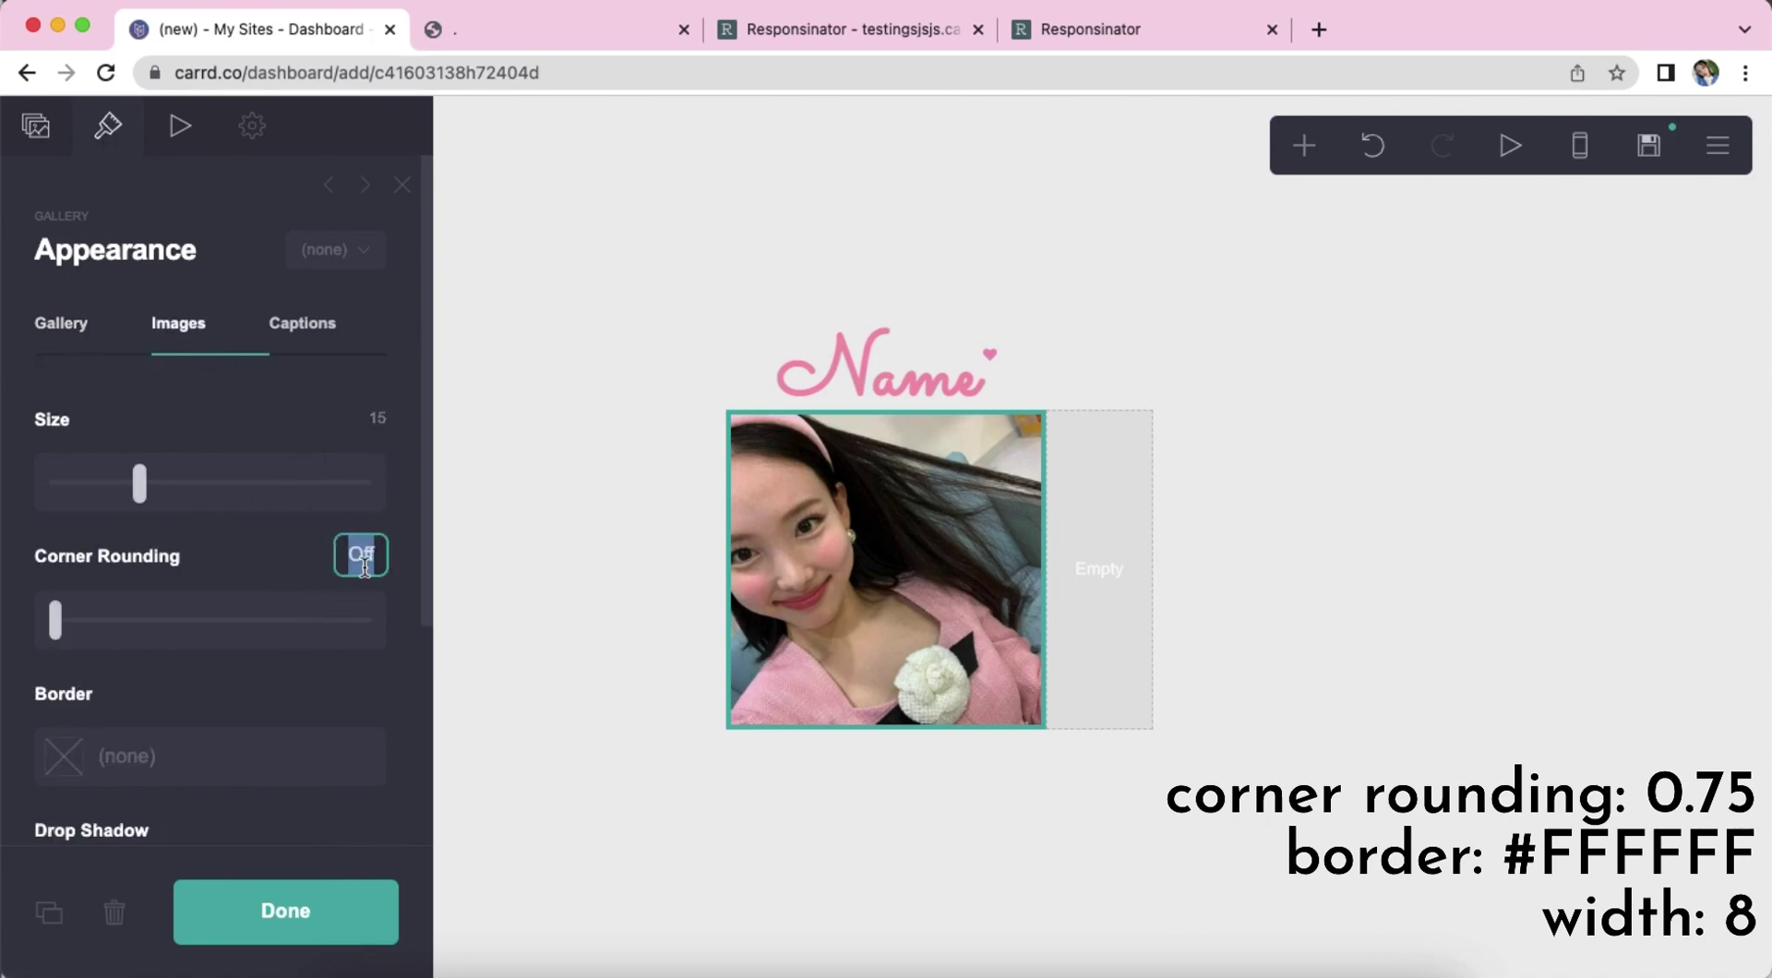
pyautogui.write('0.75')
pyautogui.press('Return')
pyautogui.scroll(-5, 214, 557)
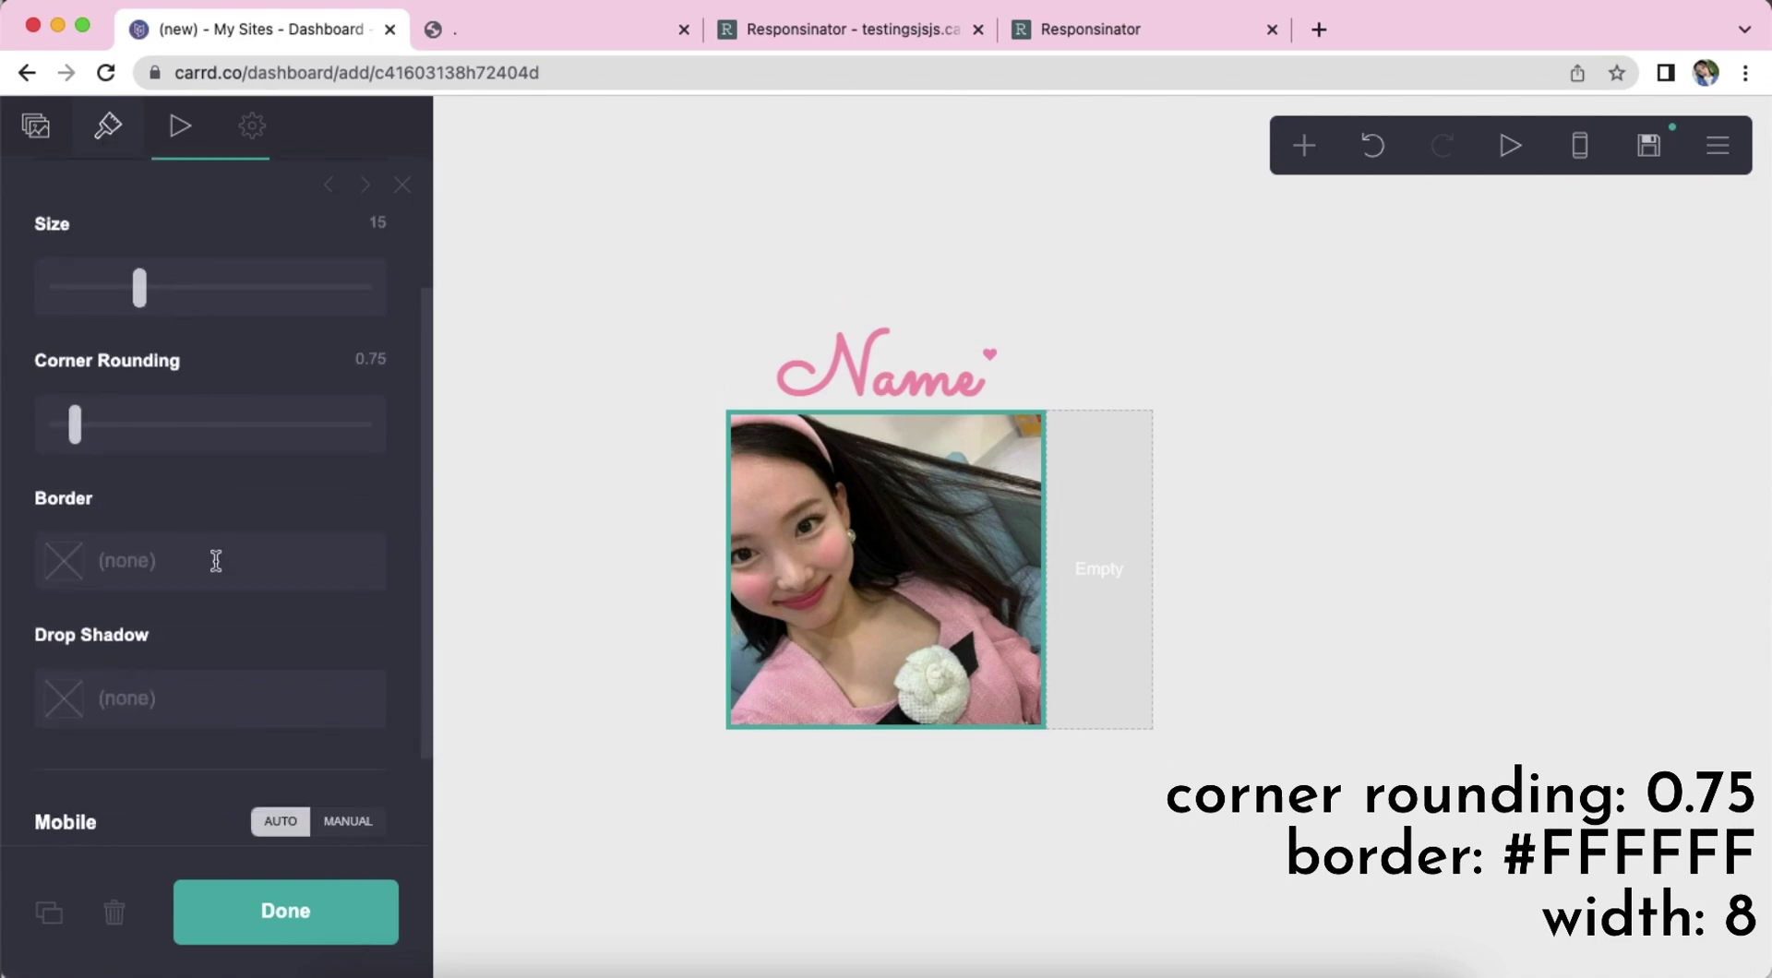
# Give the gallery image a #FFFFFF border with a width of 8.
pyautogui.click(210, 458)
pyautogui.write('#FFFFFF')
pyautogui.click(184, 399)
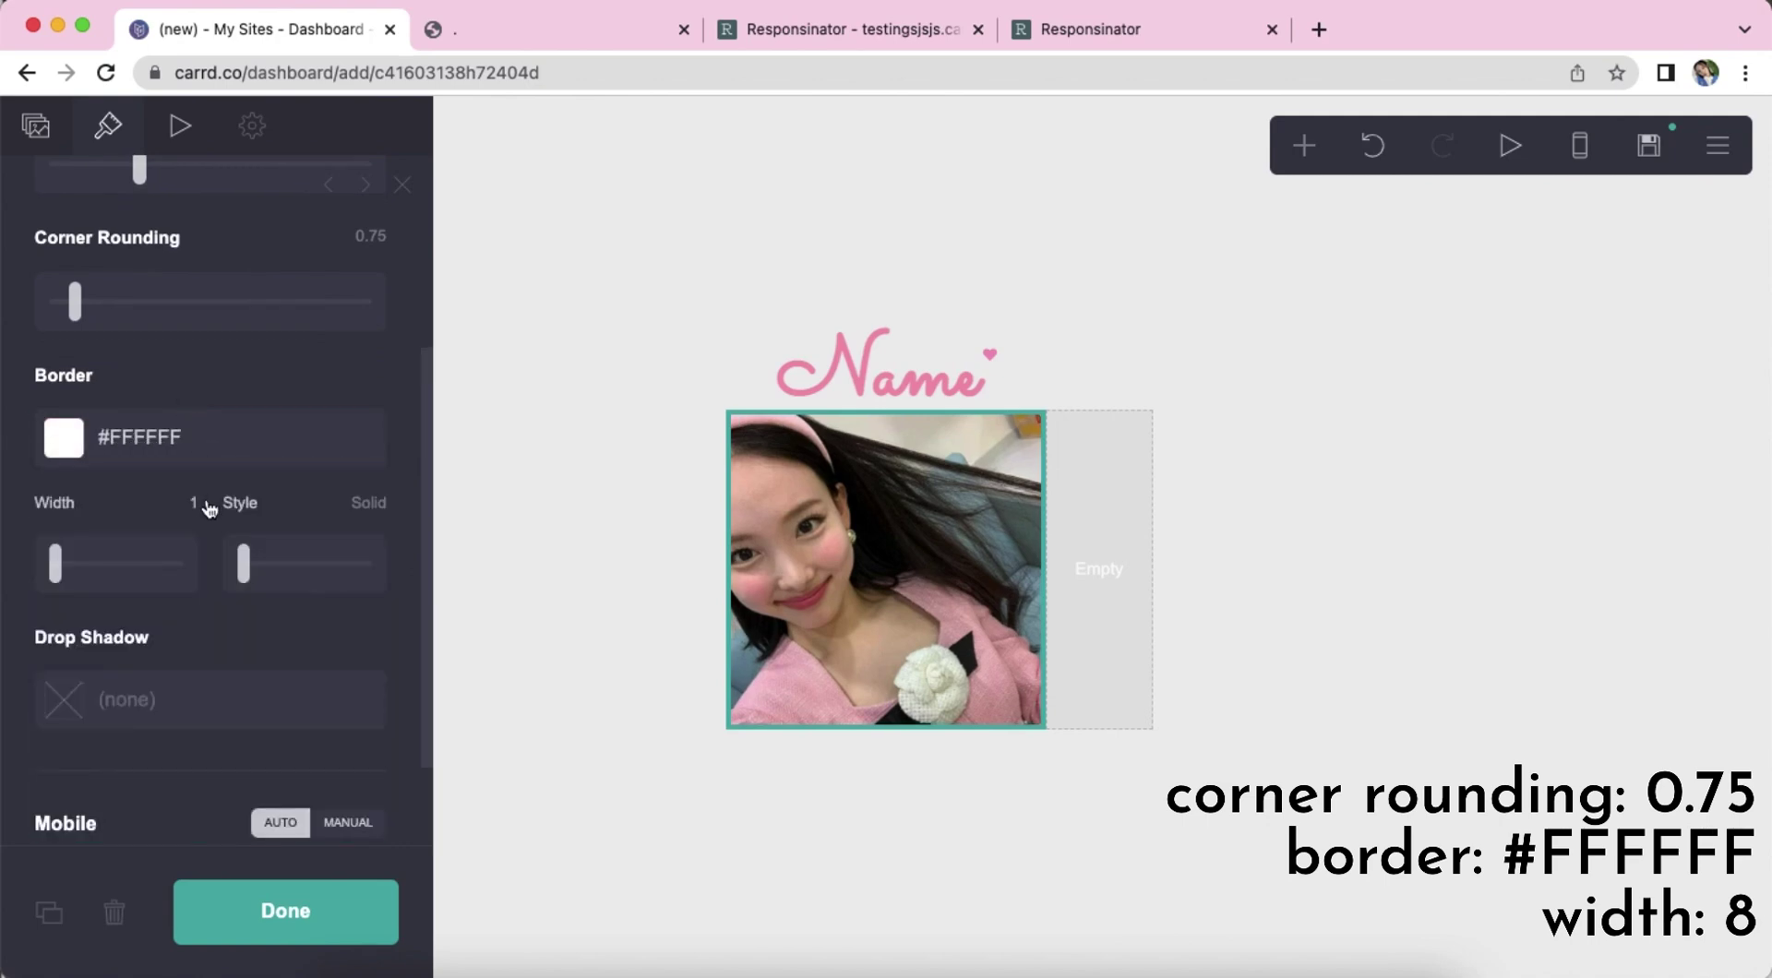
pyautogui.write('8')
pyautogui.press('Return')
pyautogui.scroll(-2, 226, 562)
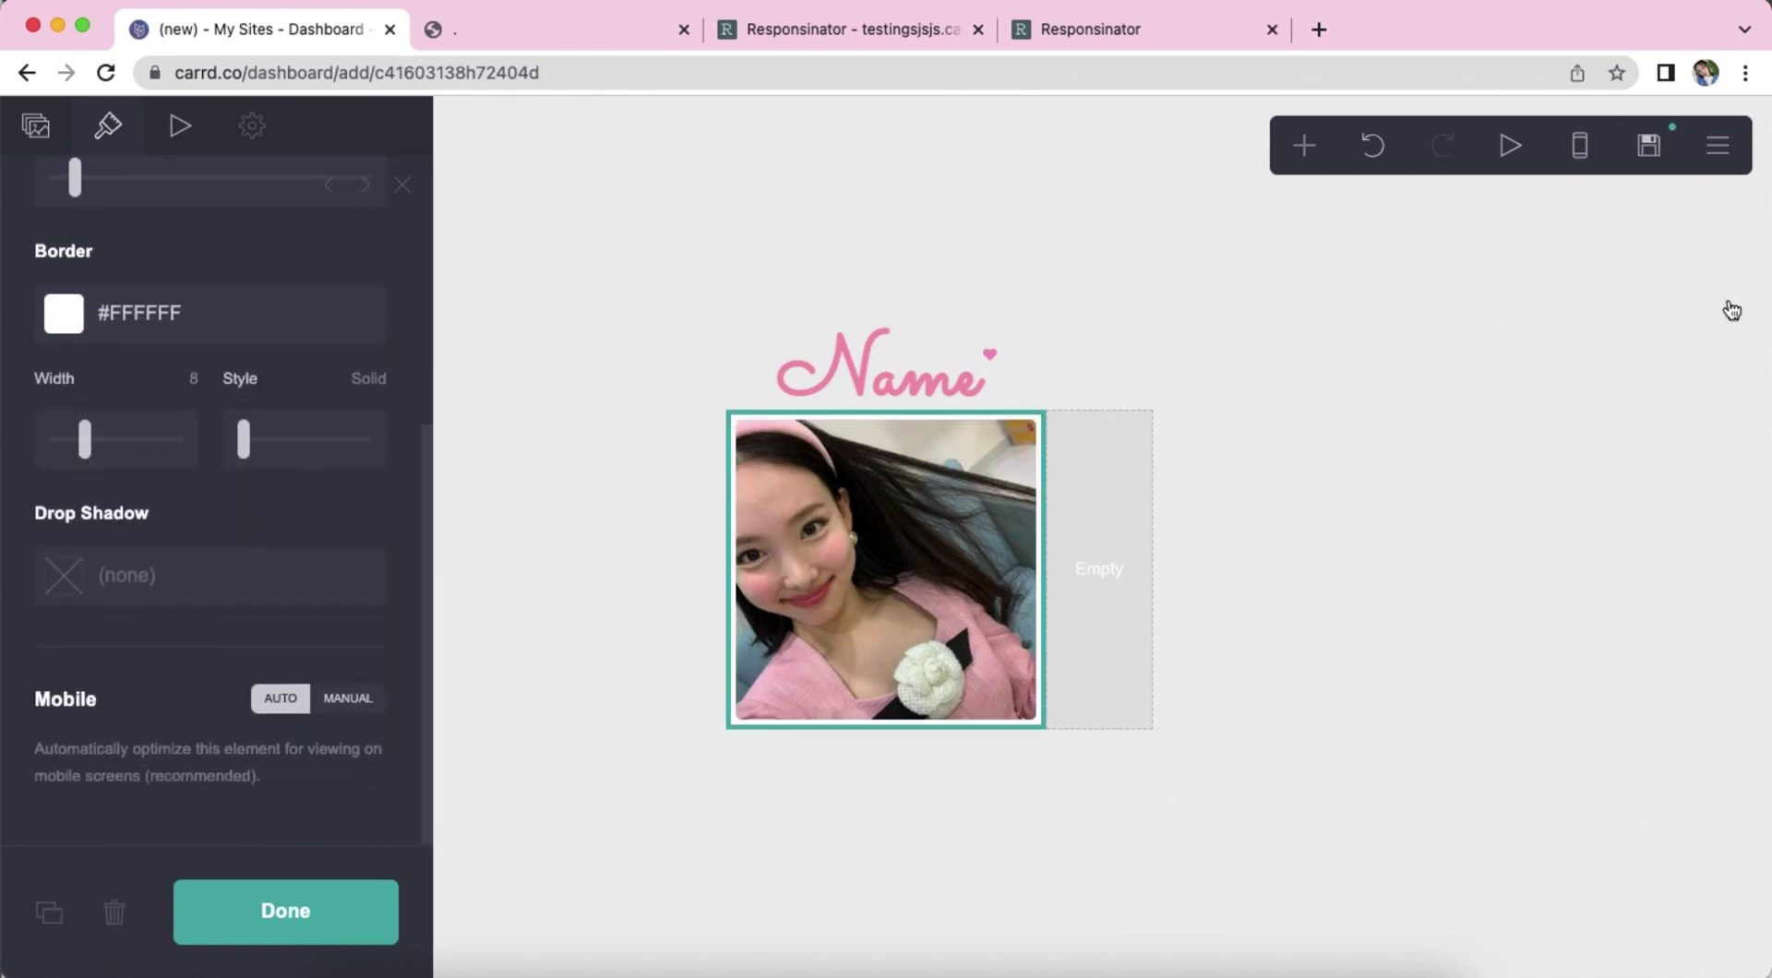
# Switch the gallery images' mobile settings to manual with size 15, then return to the desktop view.
pyautogui.click(1587, 161)
pyautogui.click(380, 700)
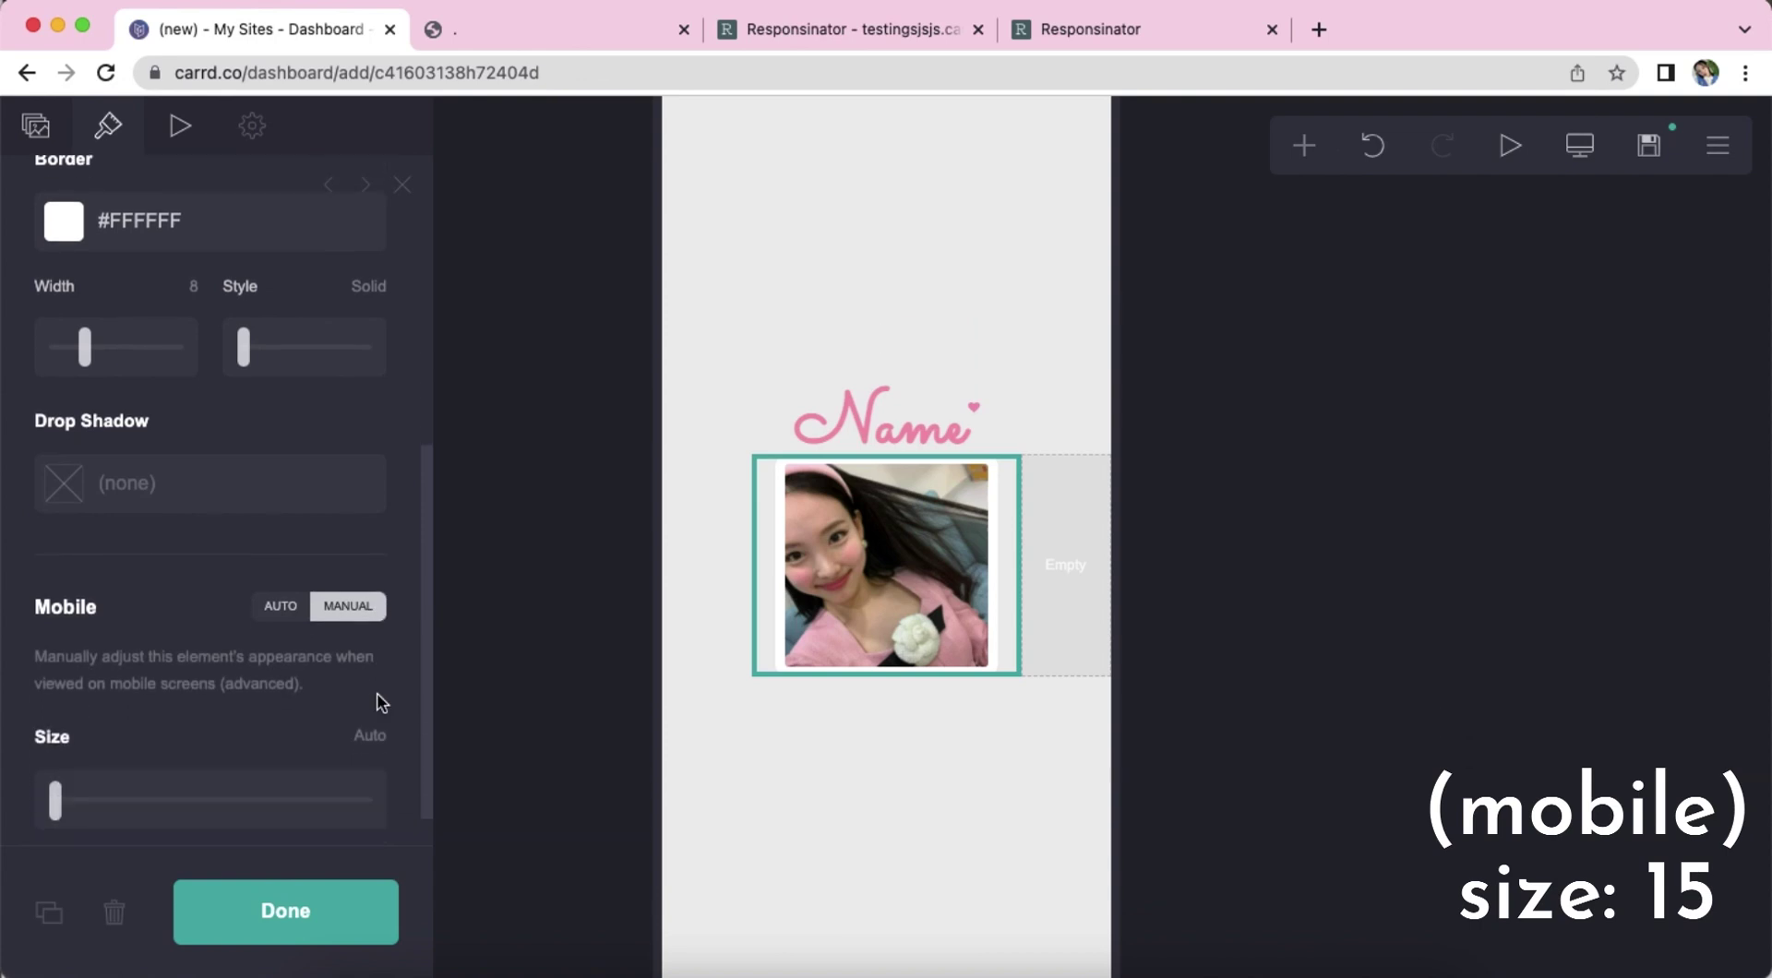
pyautogui.click(368, 692)
pyautogui.write('15')
pyautogui.press('Return')
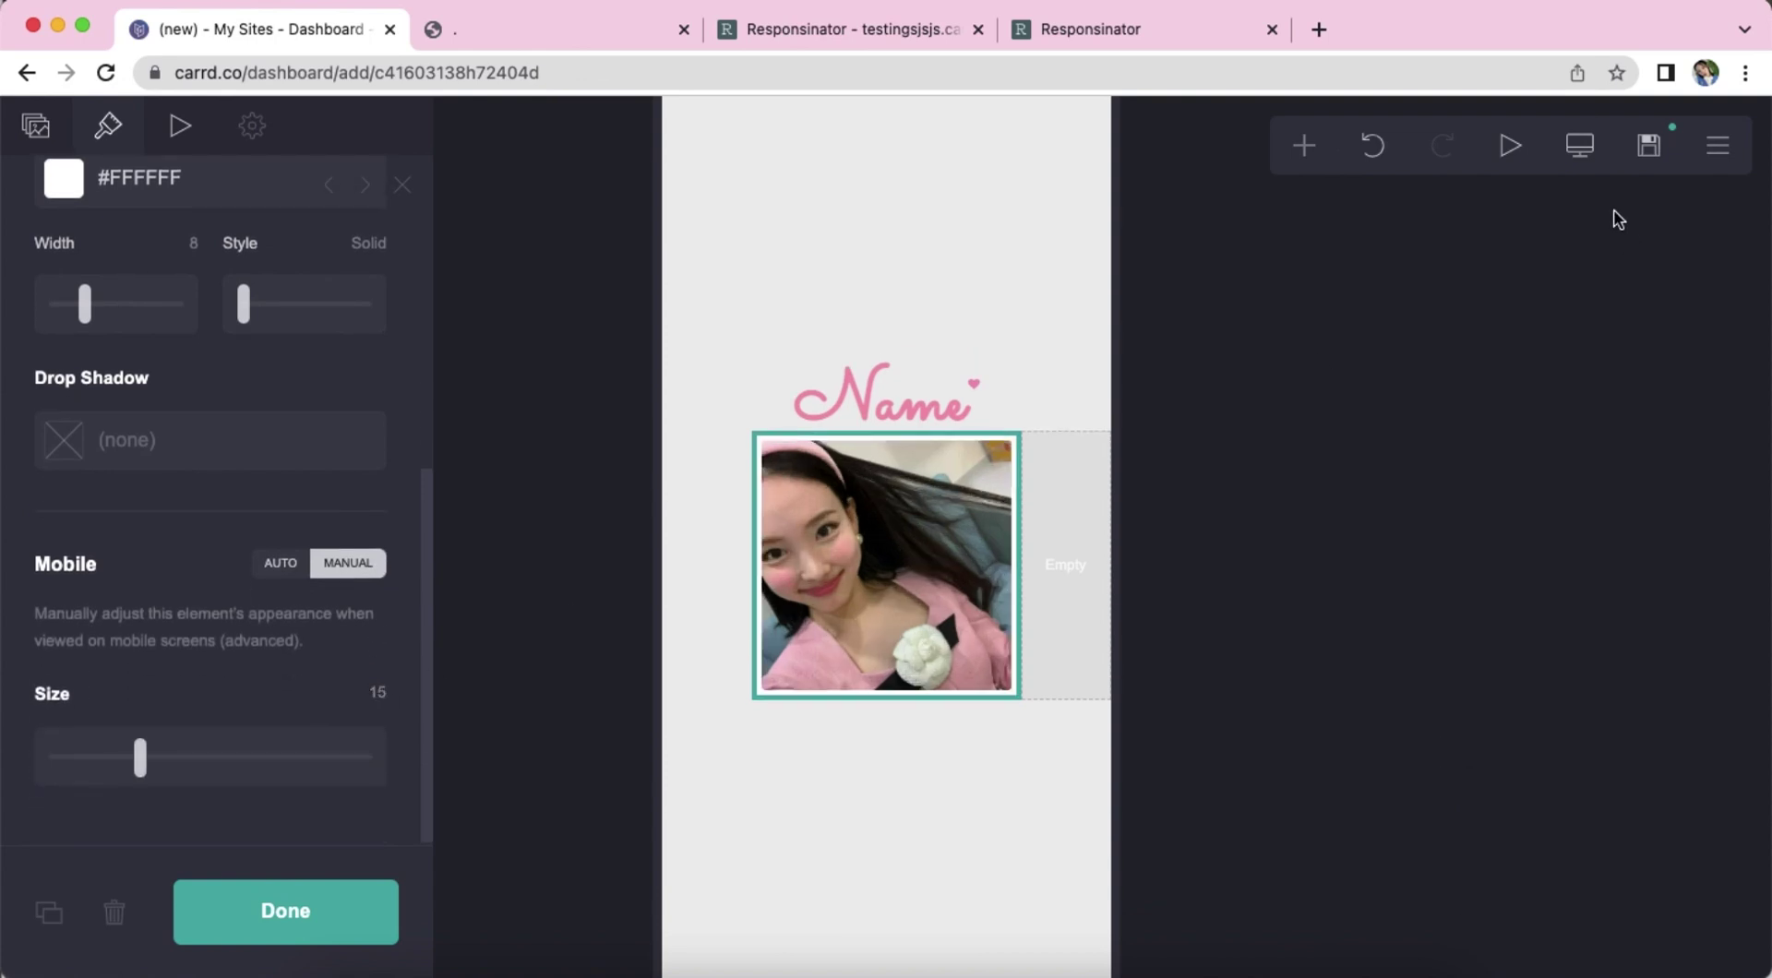
pyautogui.click(1579, 145)
pyautogui.click(825, 840)
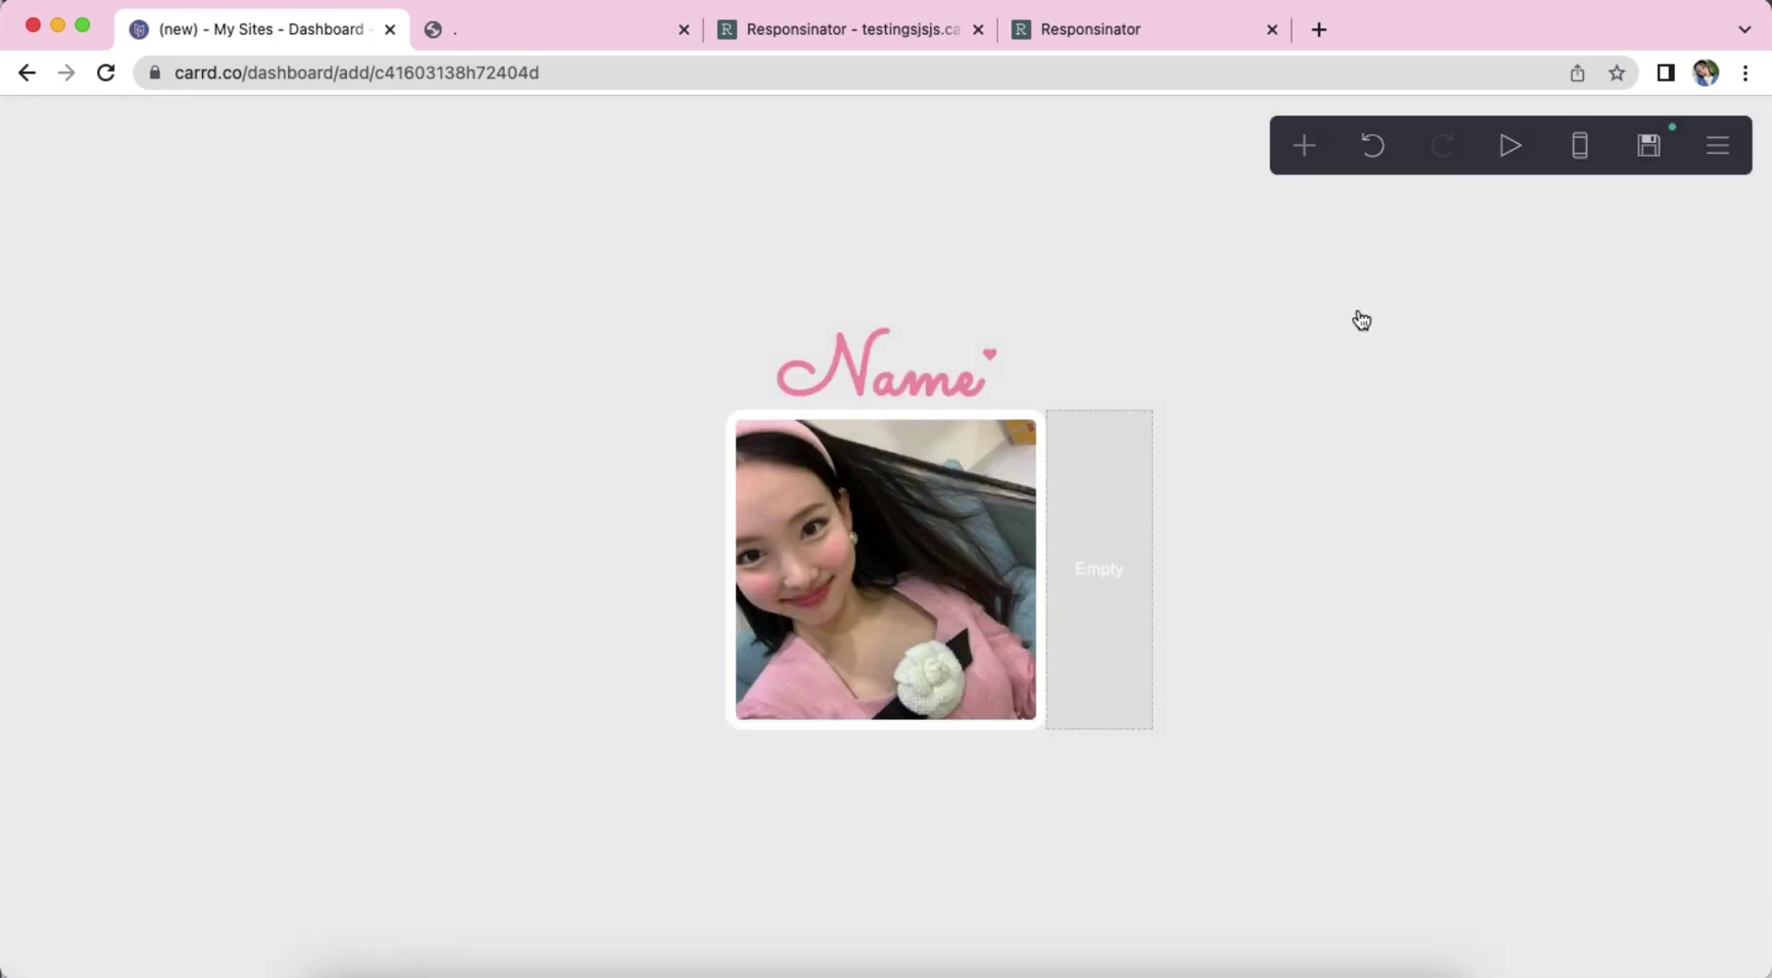
# Add an Icons element to the empty column to the right of the photo.
pyautogui.click(1303, 144)
pyautogui.click(1209, 403)
pyautogui.moveTo(917, 739); pyautogui.dragTo(1084, 566)
pyautogui.click(67, 214)
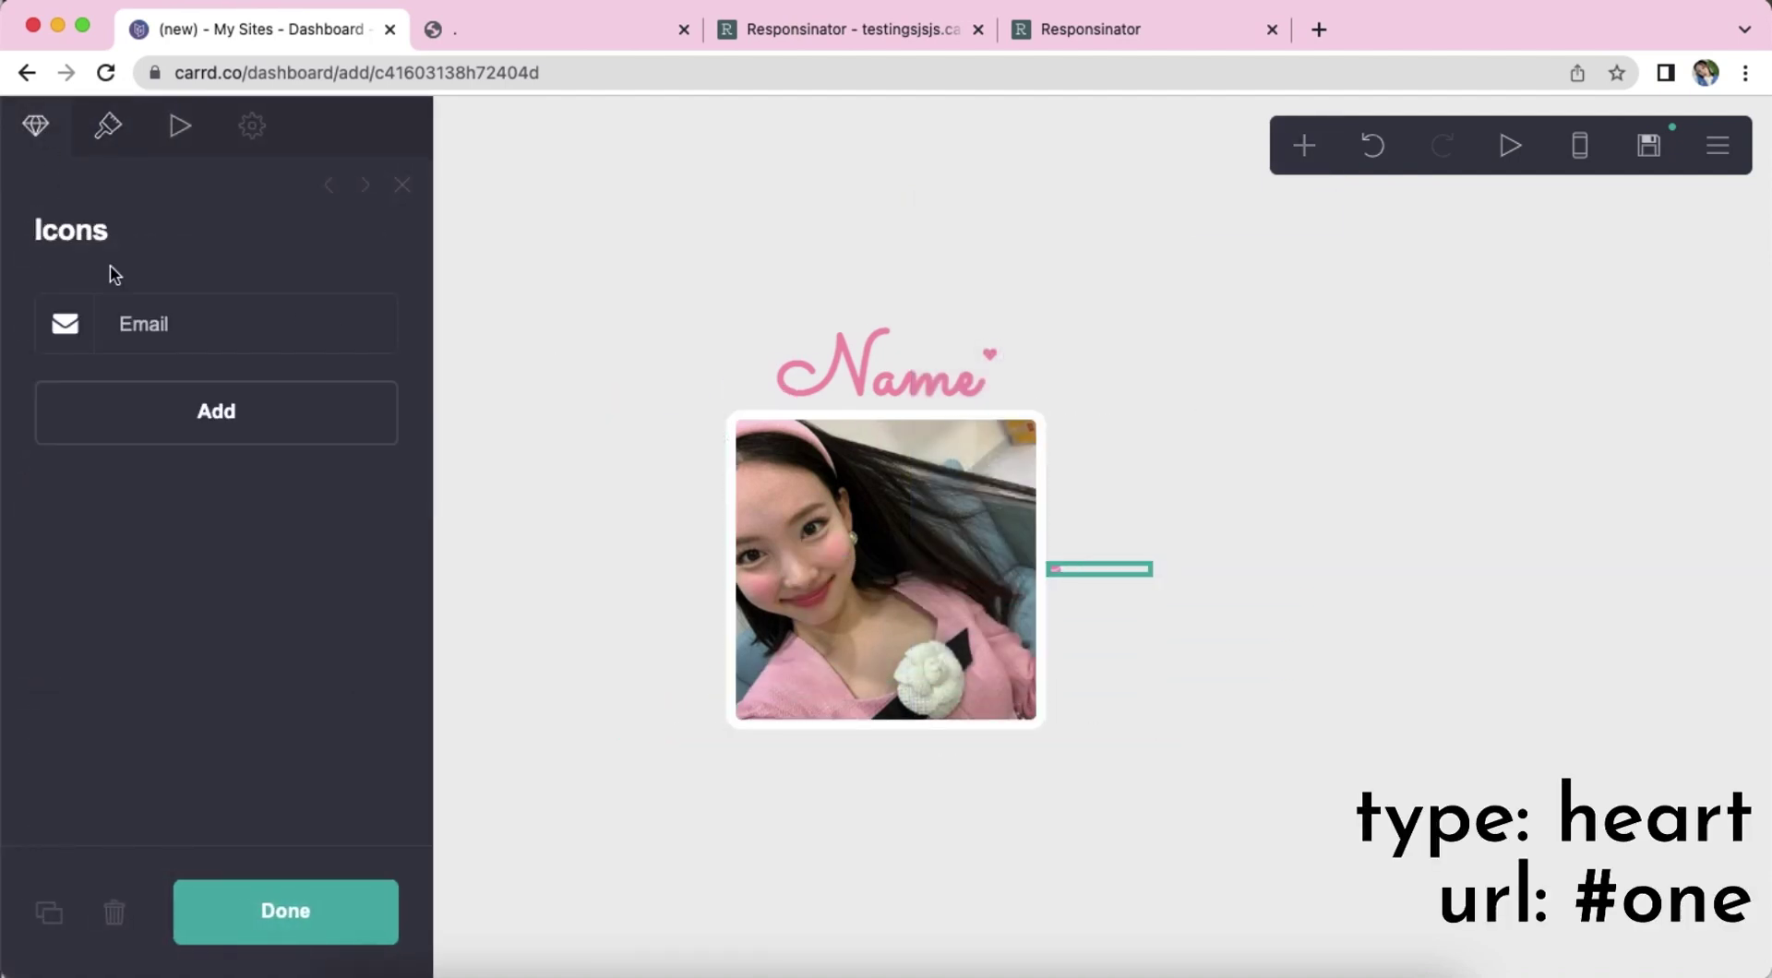
# Change the new icon's type to Heart and set its URL to #one.
pyautogui.click(202, 336)
pyautogui.click(215, 452)
pyautogui.write('heart')
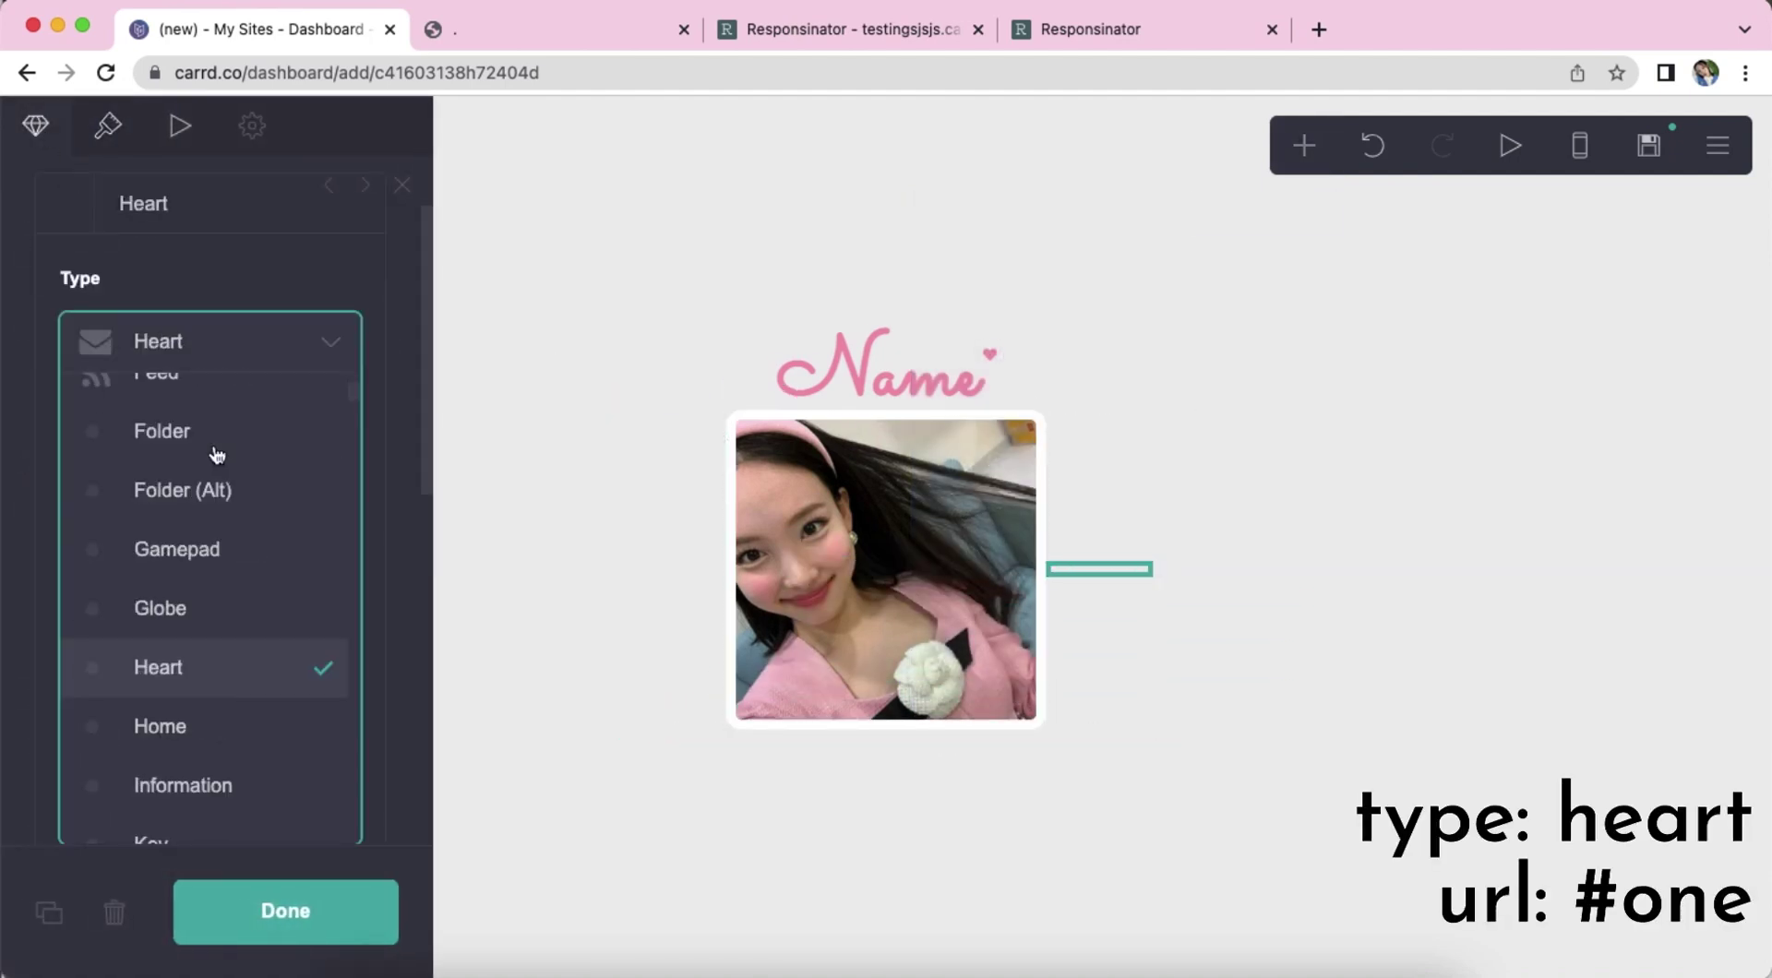
pyautogui.press('Return')
pyautogui.click(324, 474)
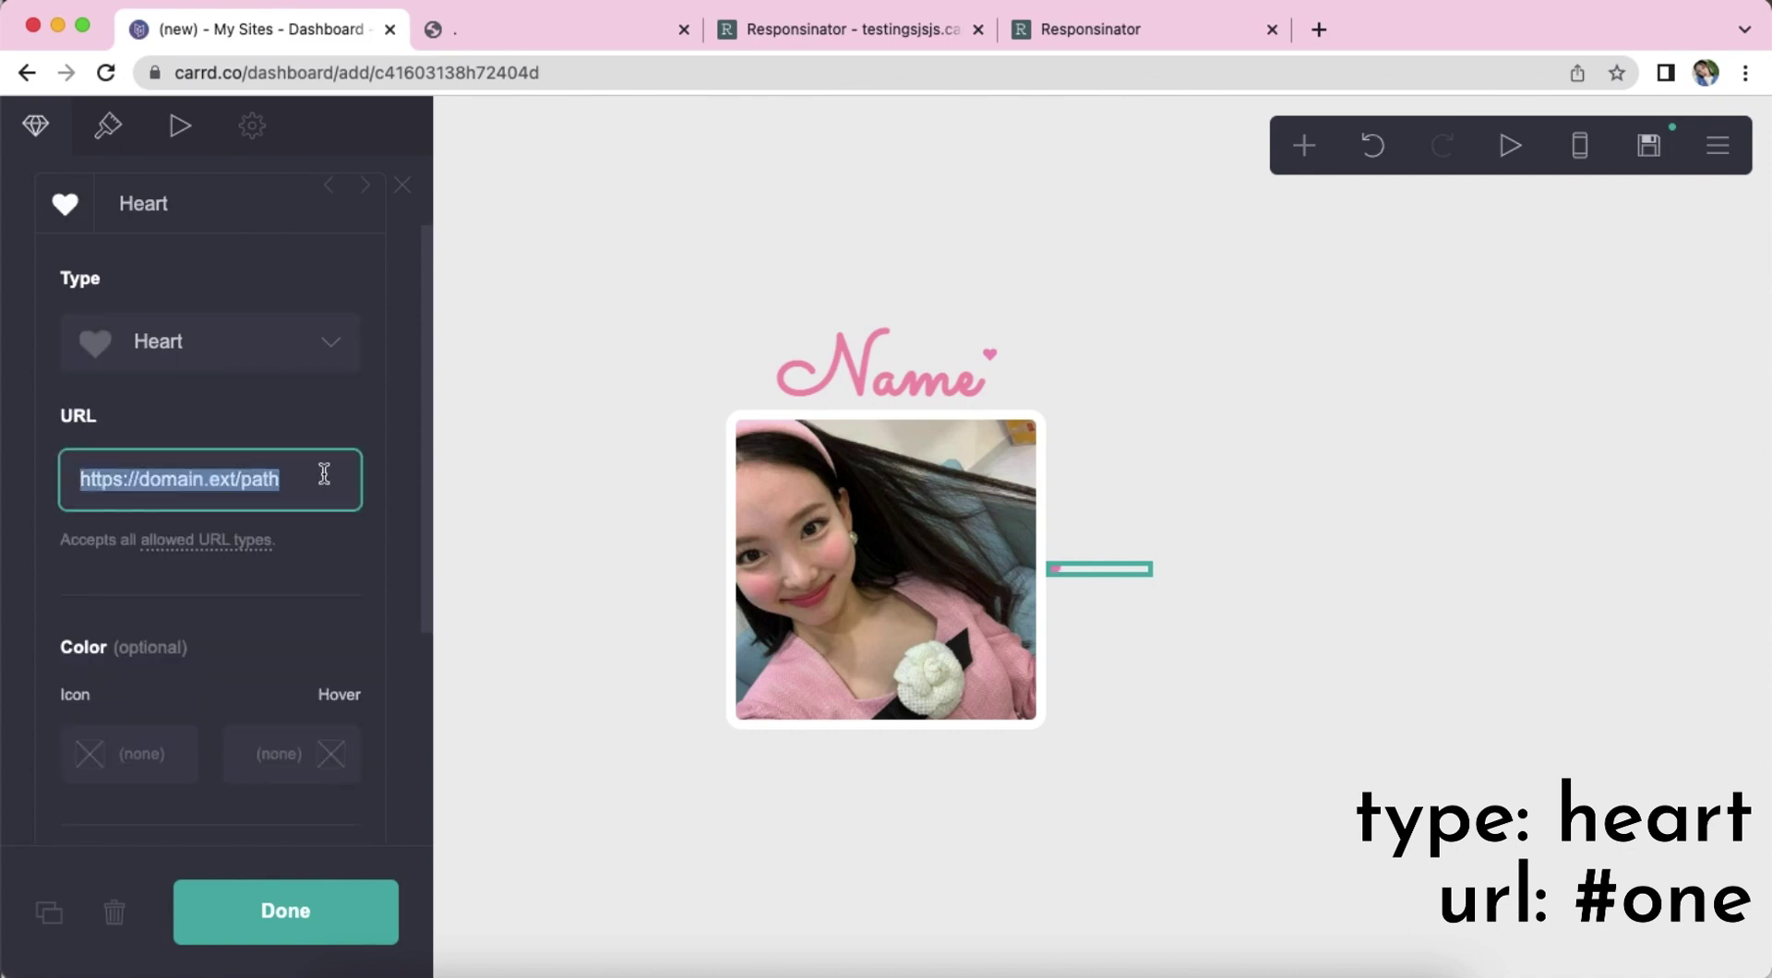
pyautogui.write('#one')
pyautogui.scroll(3, 317, 466)
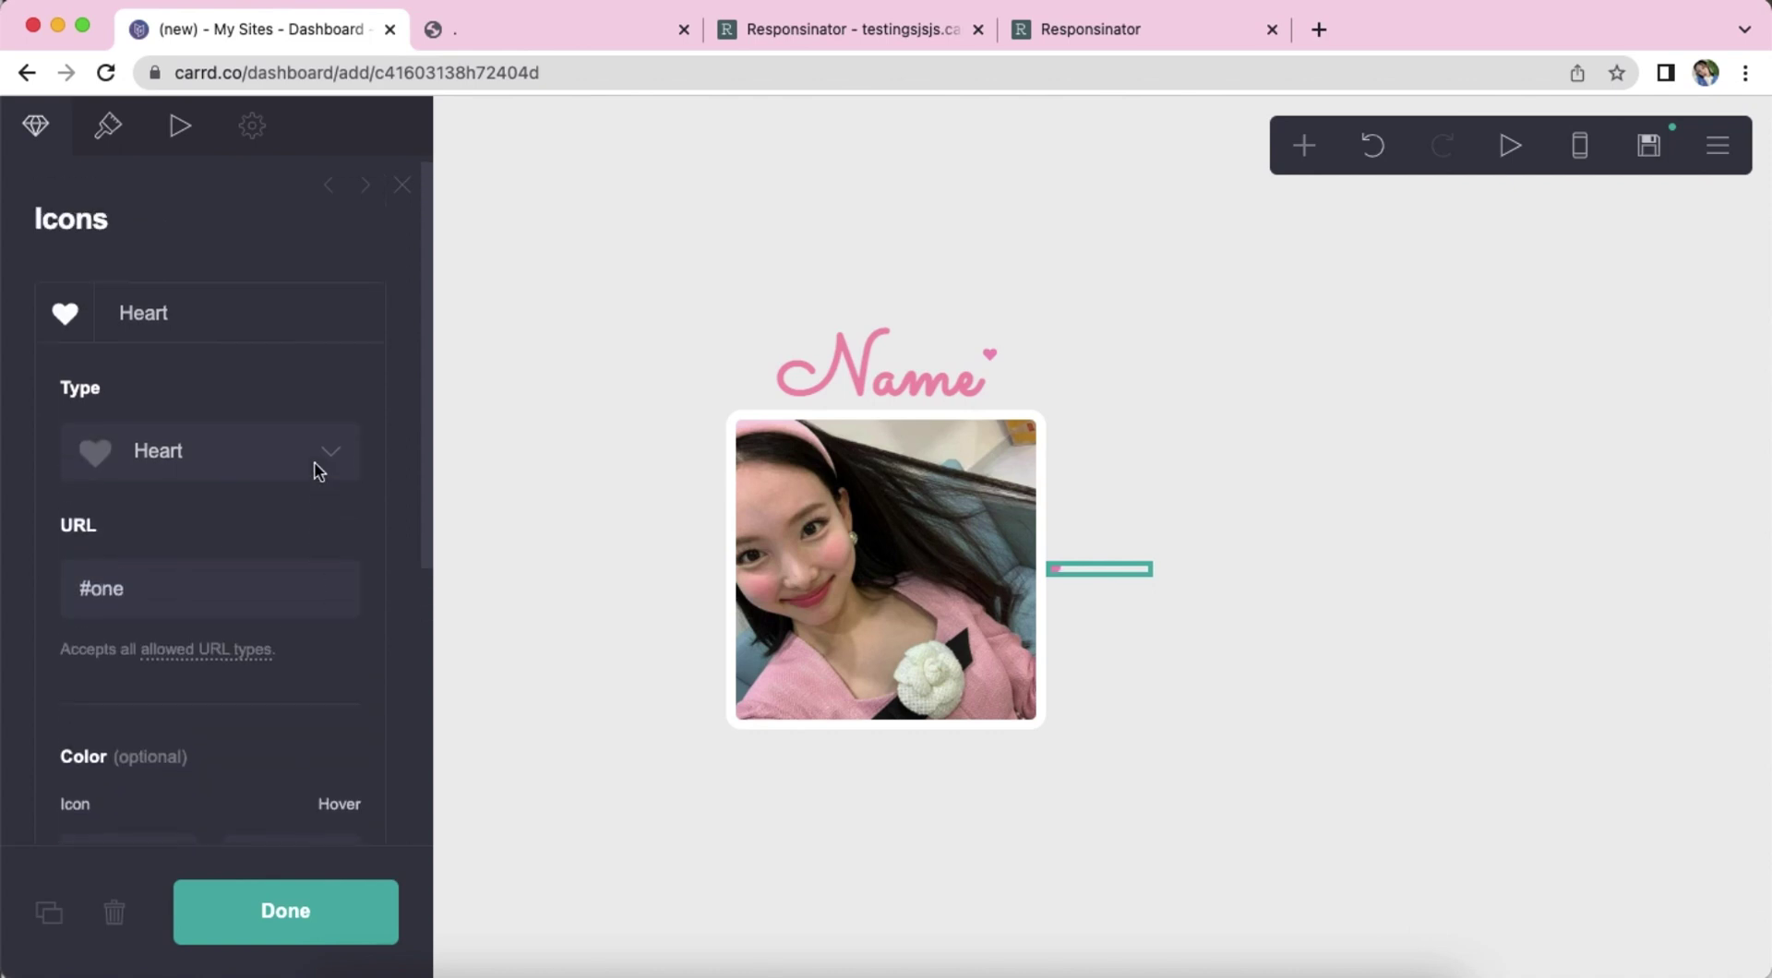
pyautogui.click(192, 323)
# Set the heart icon's style to Solid and its icon color to #FF94AC.
pyautogui.click(108, 125)
pyautogui.click(190, 418)
pyautogui.click(188, 425)
pyautogui.click(187, 426)
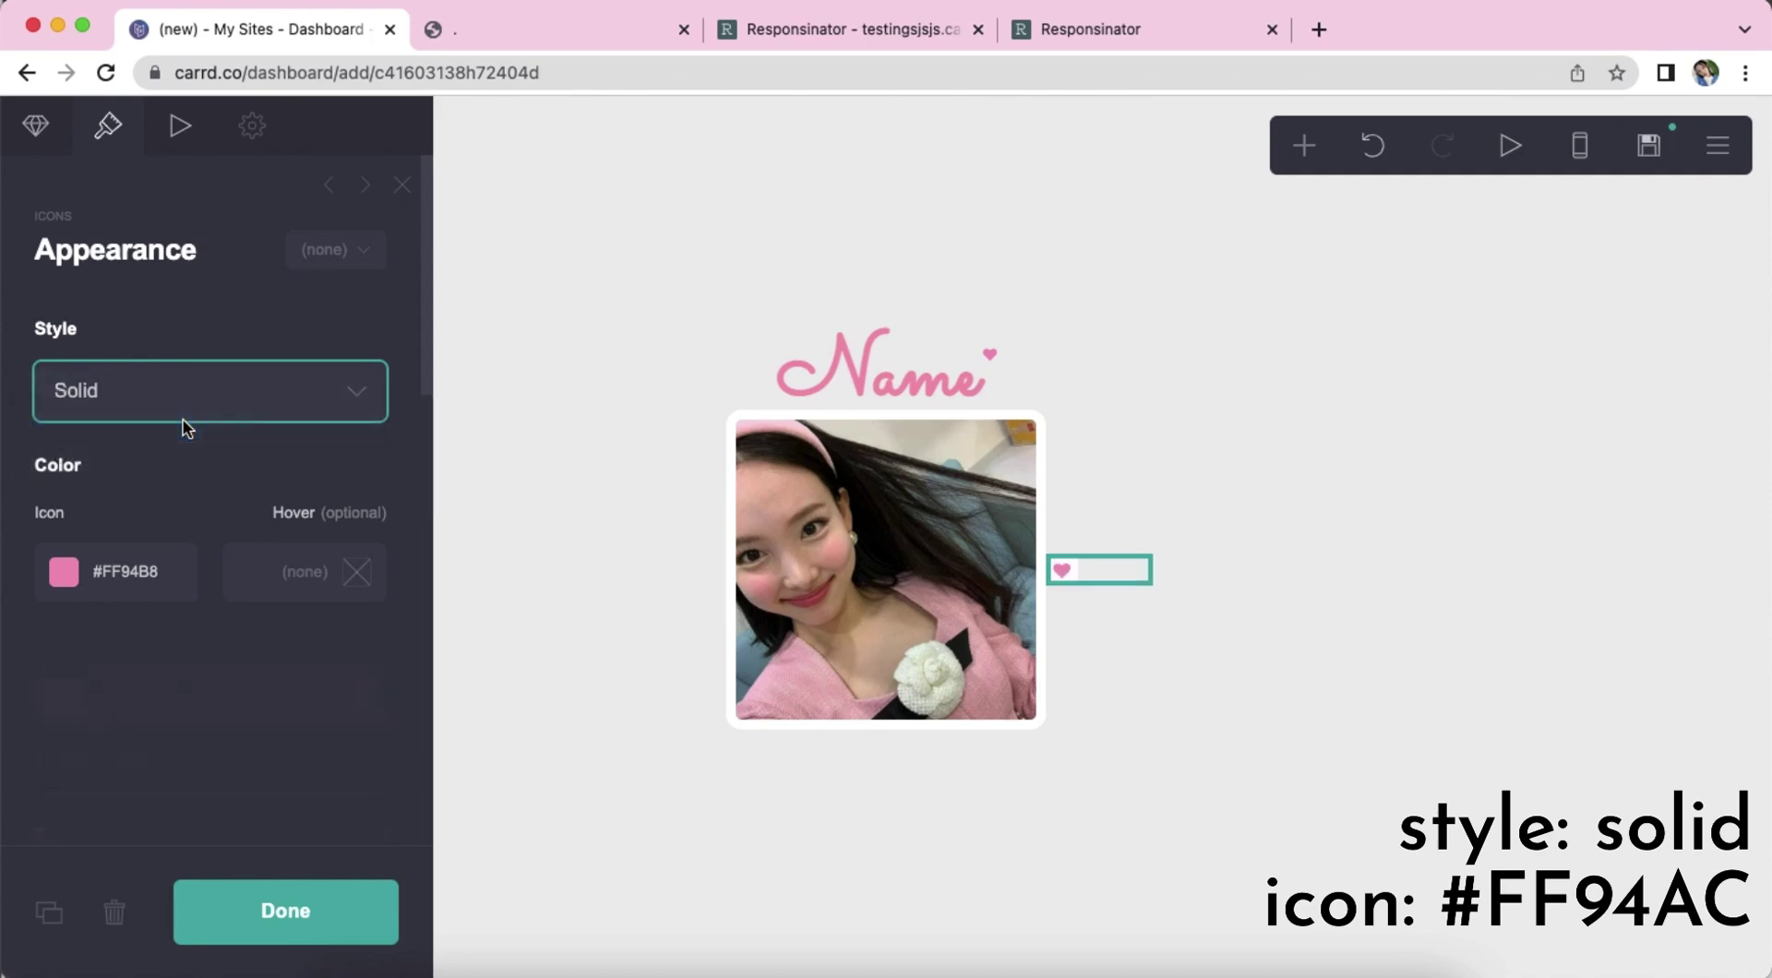
pyautogui.scroll(-1, 162, 528)
pyautogui.click(174, 535)
pyautogui.write('#FF9')
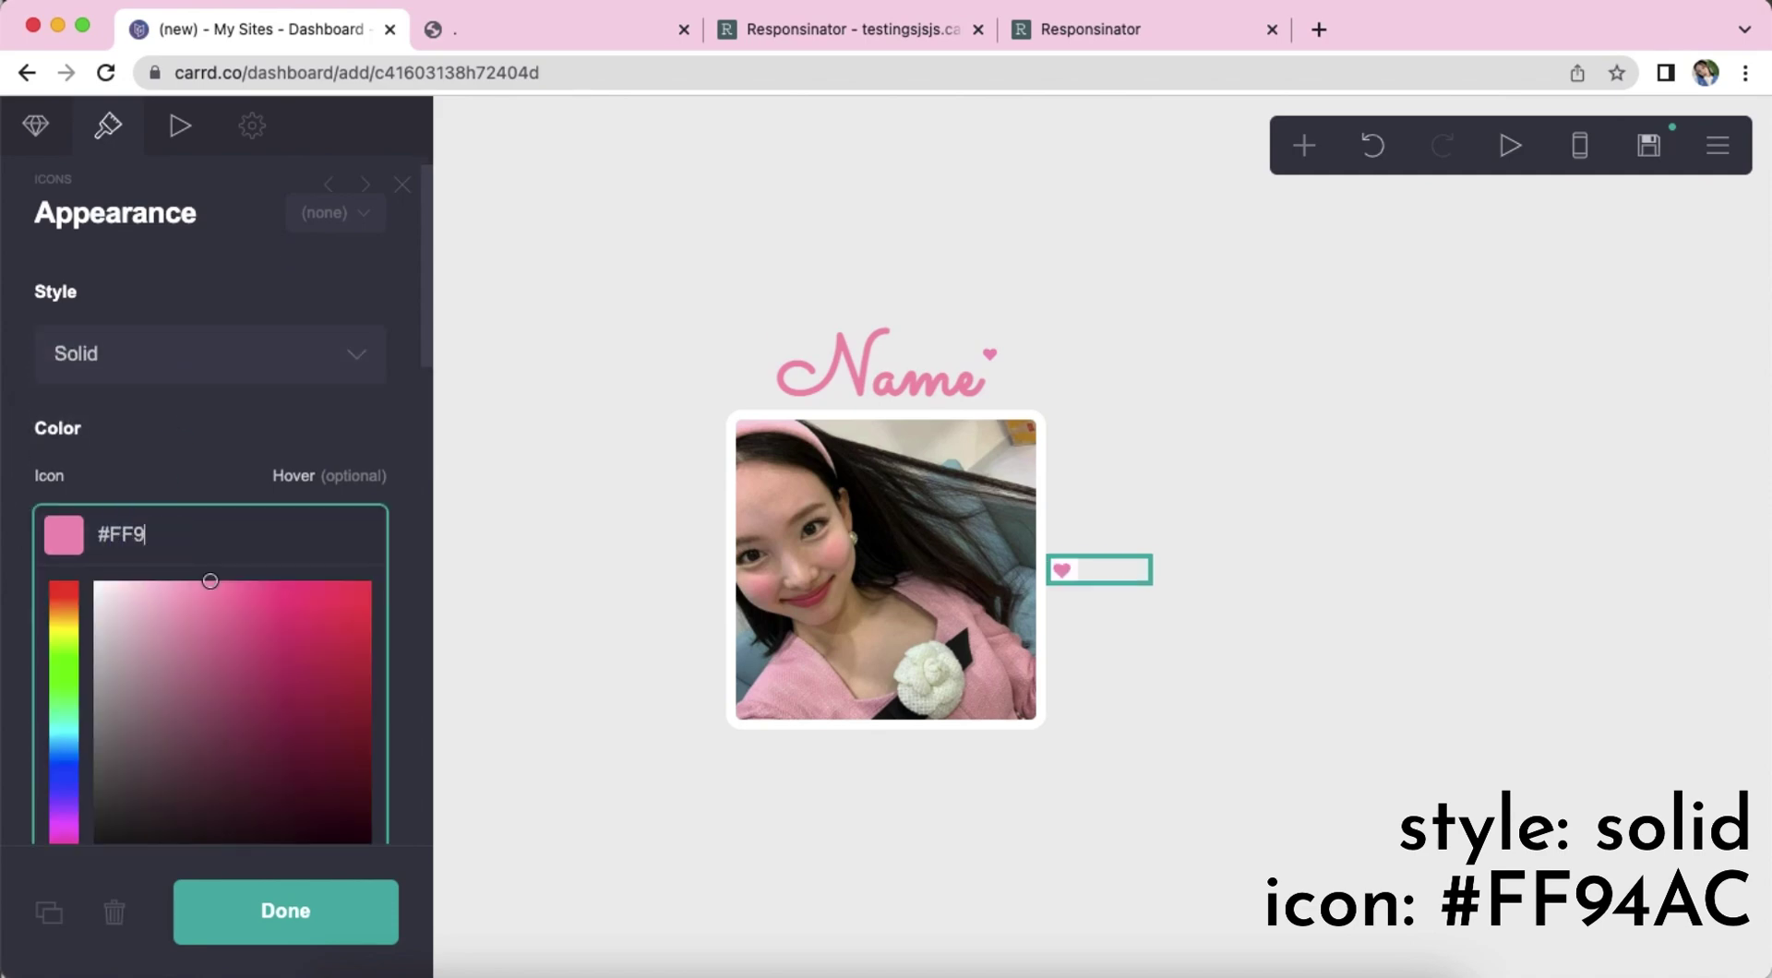
pyautogui.press('Return')
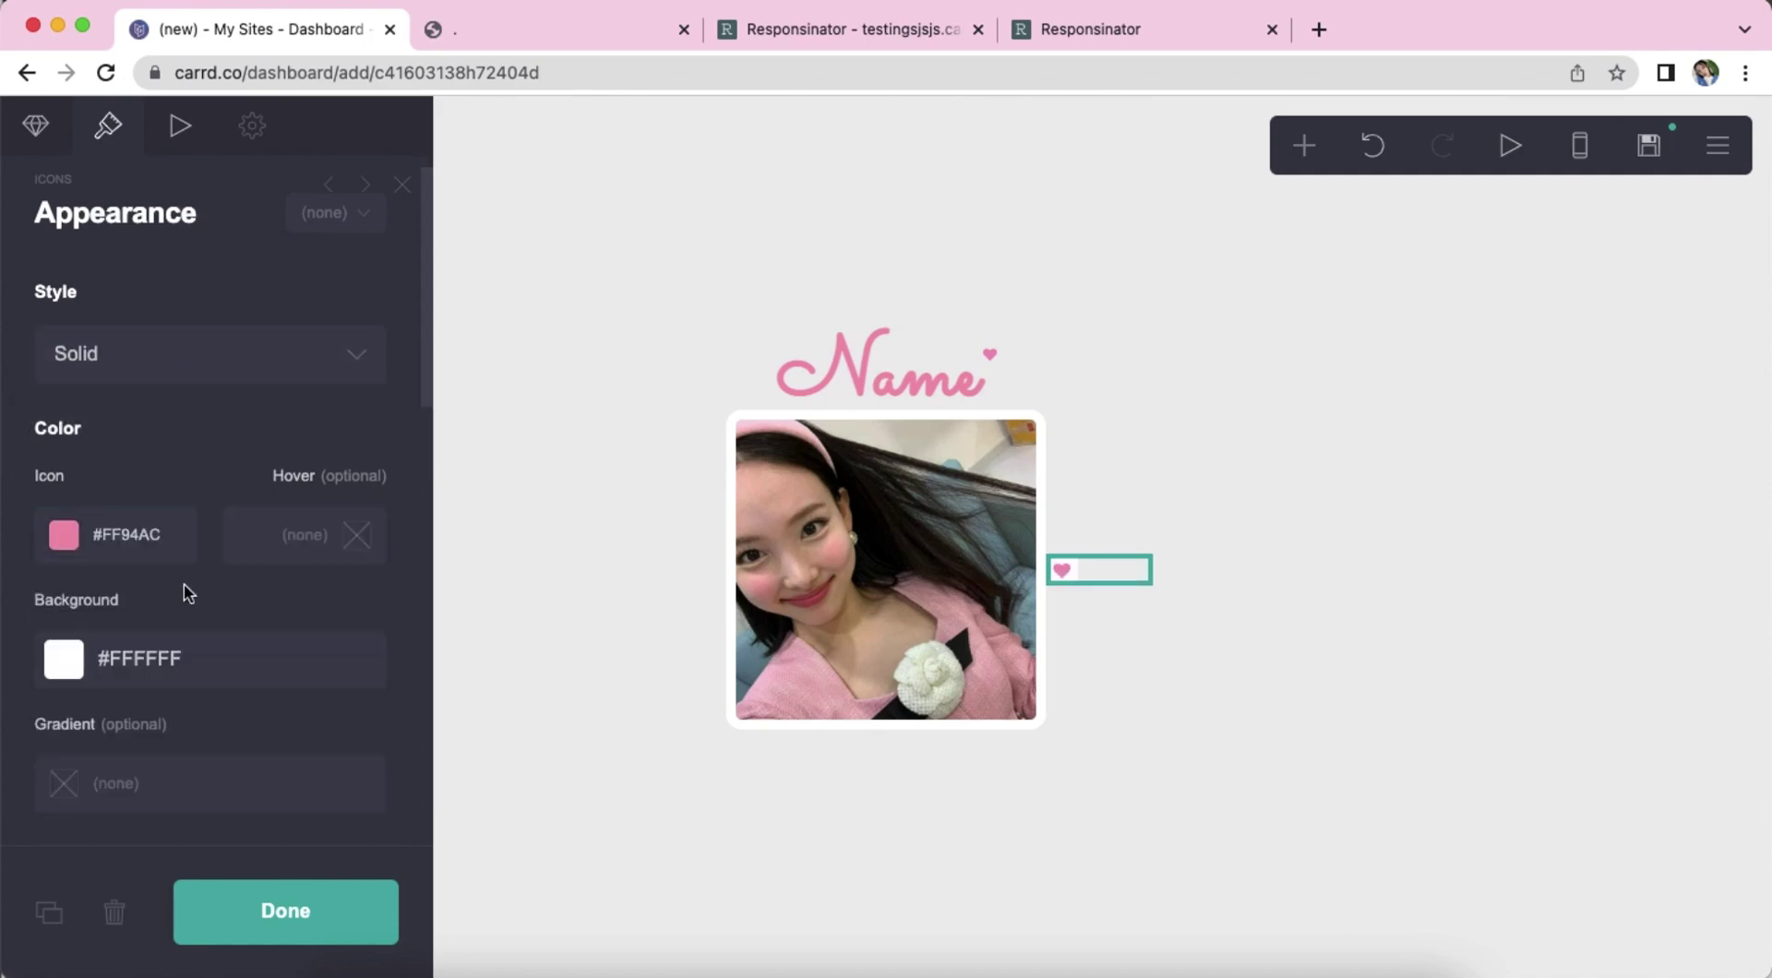
# Give the heart icon a drop shadow in #FFFFFF.
pyautogui.scroll(-3, 188, 584)
pyautogui.scroll(-3, 188, 585)
pyautogui.click(182, 464)
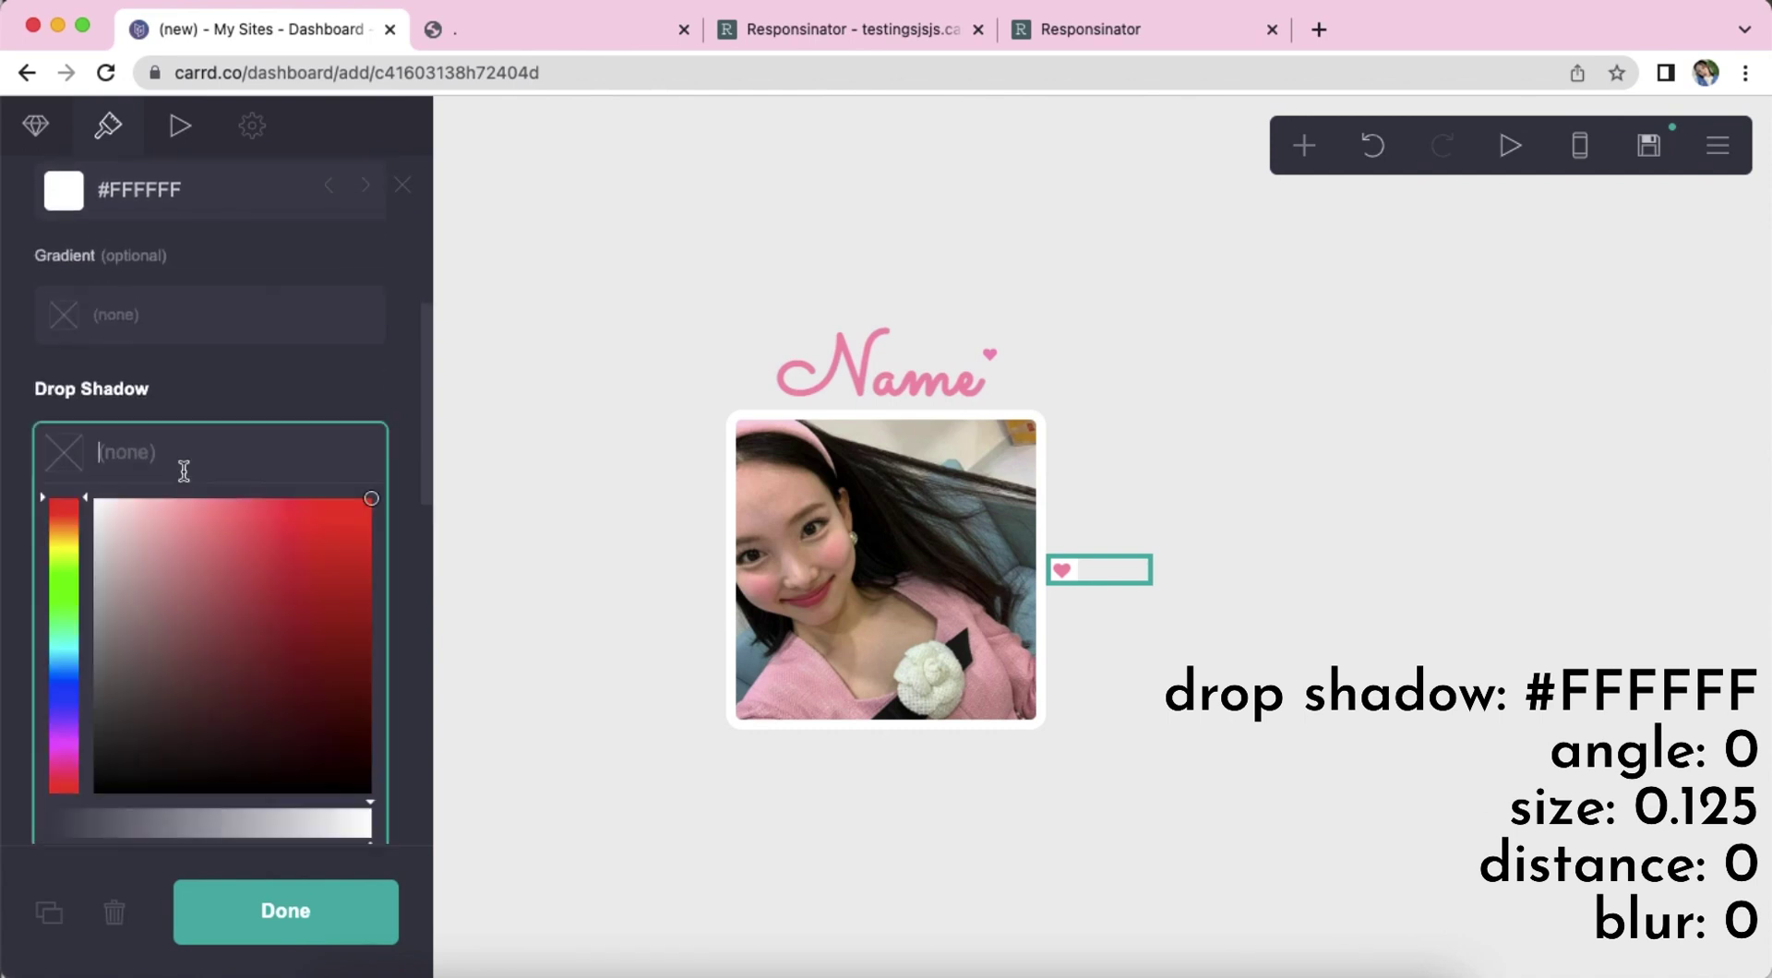
pyautogui.write('#FFFFFF')
pyautogui.press('Return')
pyautogui.scroll(-3, 172, 434)
# Set the icon's drop shadow to angle 0, size 0.125, distance 0 and blur 0.
pyautogui.click(51, 446)
pyautogui.click(375, 367)
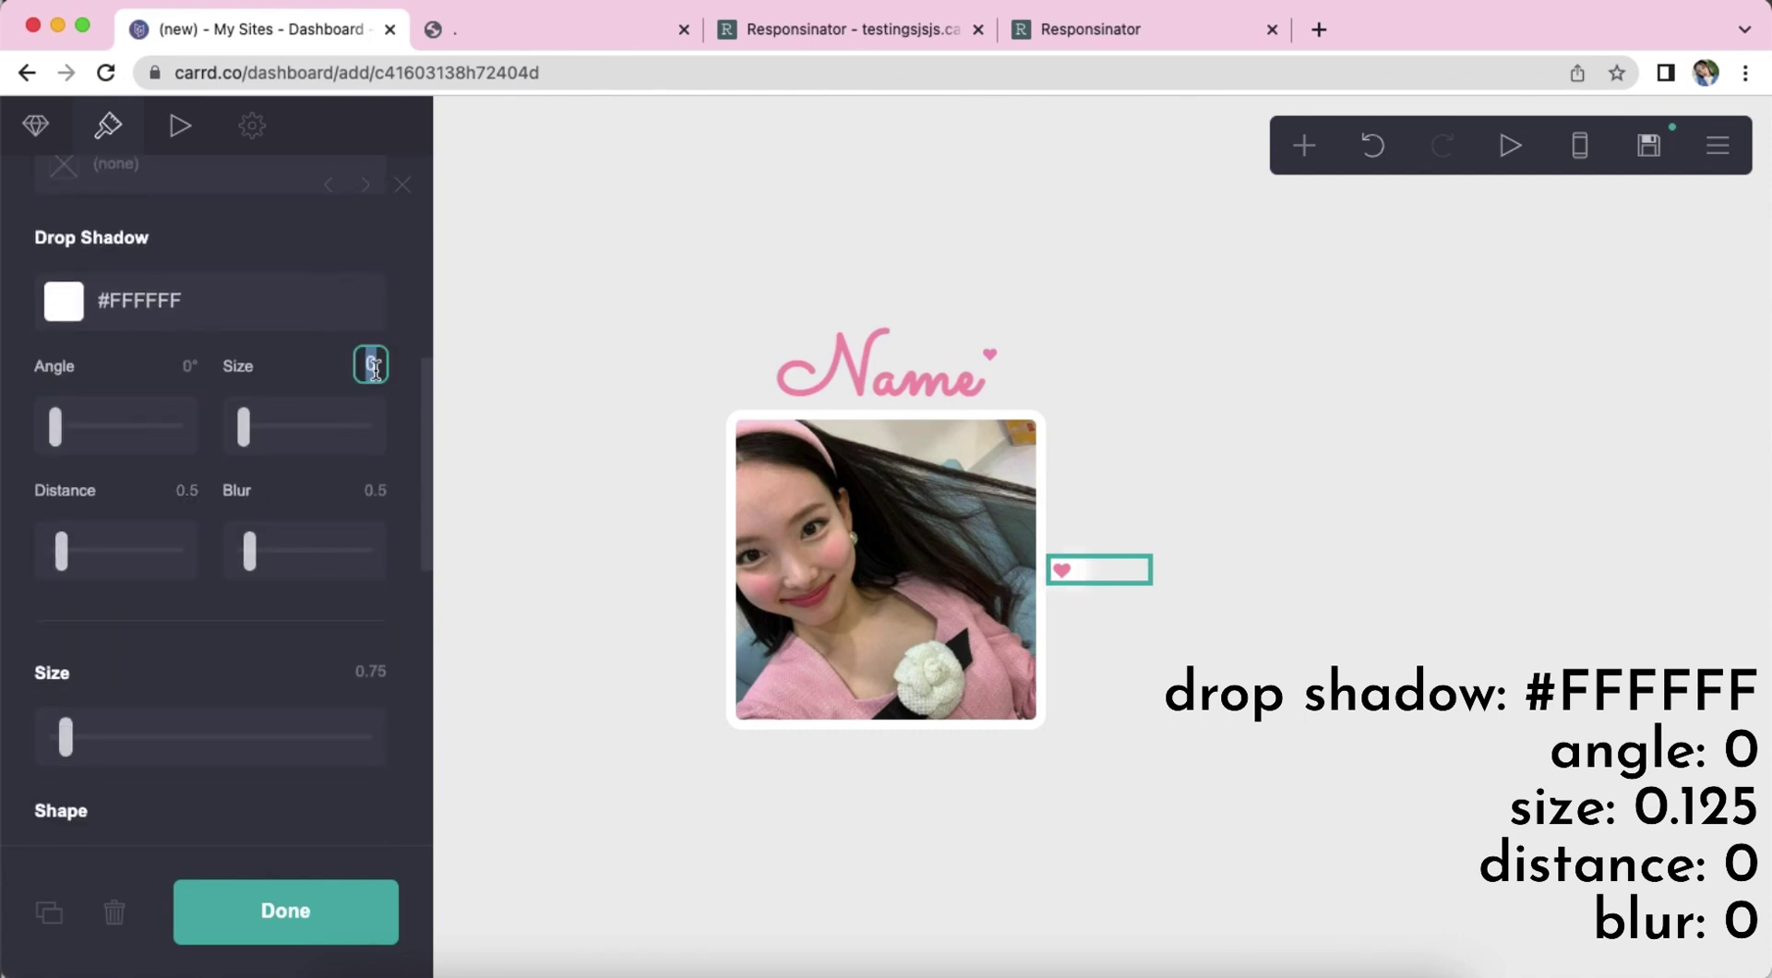
pyautogui.click(39, 564)
pyautogui.moveTo(251, 561); pyautogui.dragTo(217, 601)
# Change the heart icon's shape to Circle and check the page in the mobile view.
pyautogui.scroll(-5, 218, 578)
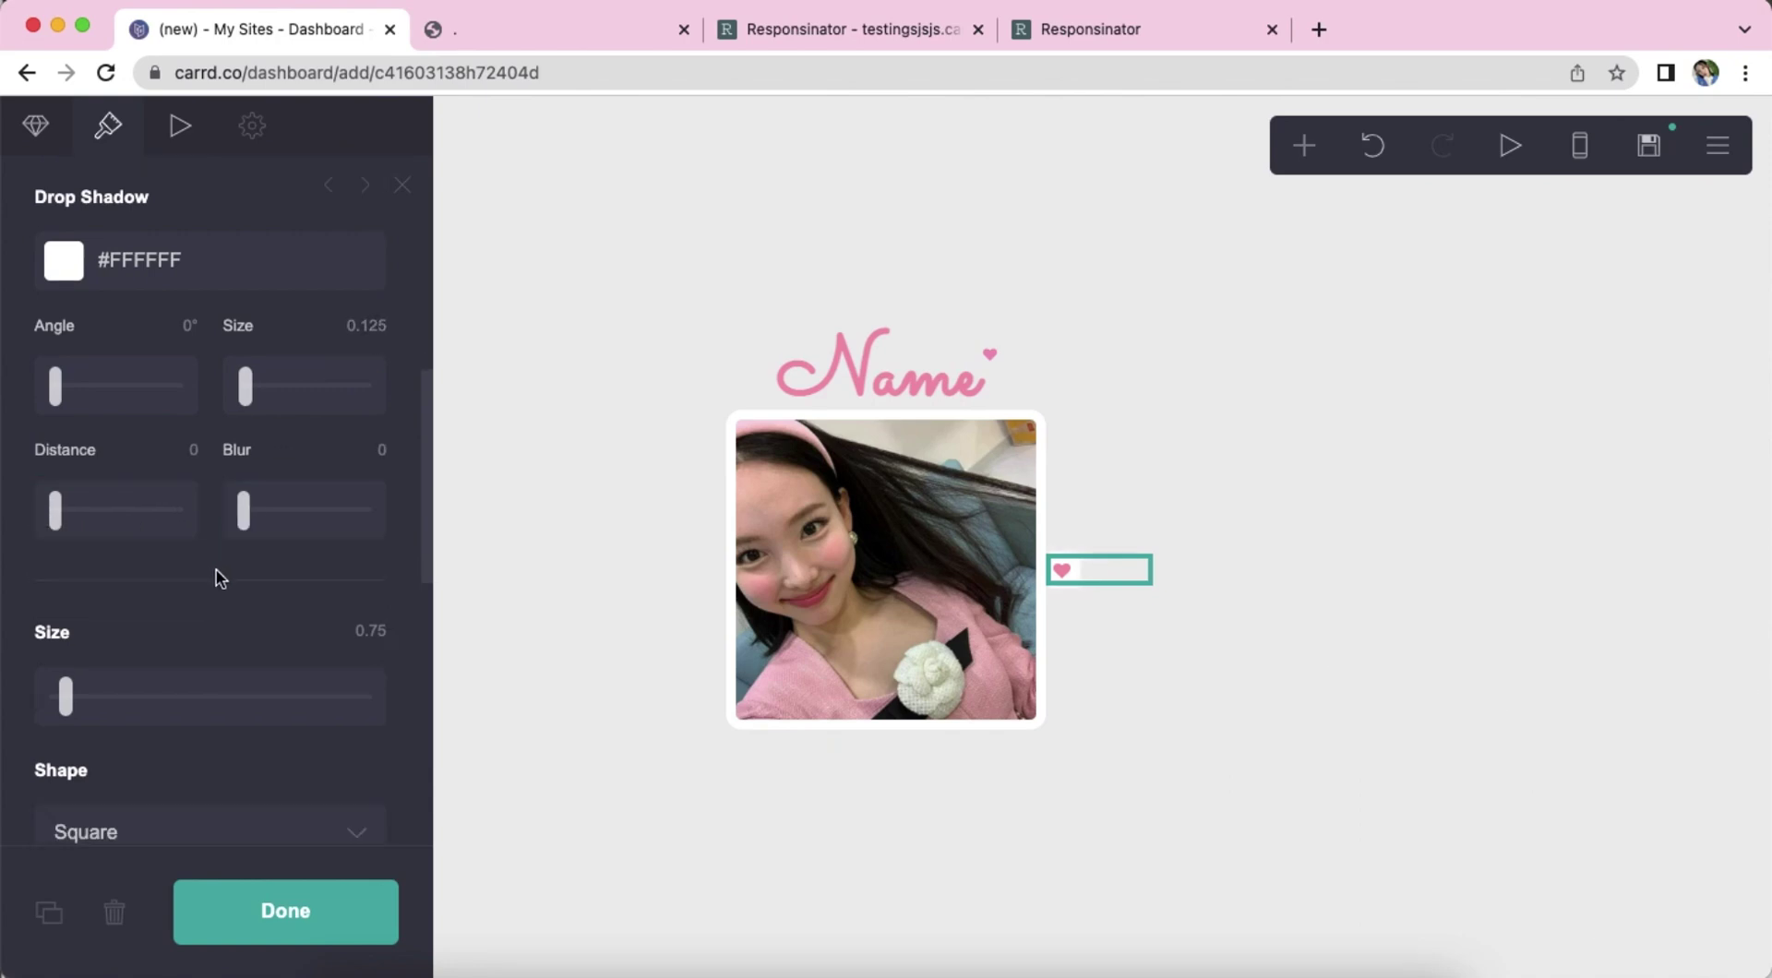
pyautogui.click(210, 633)
pyautogui.click(201, 664)
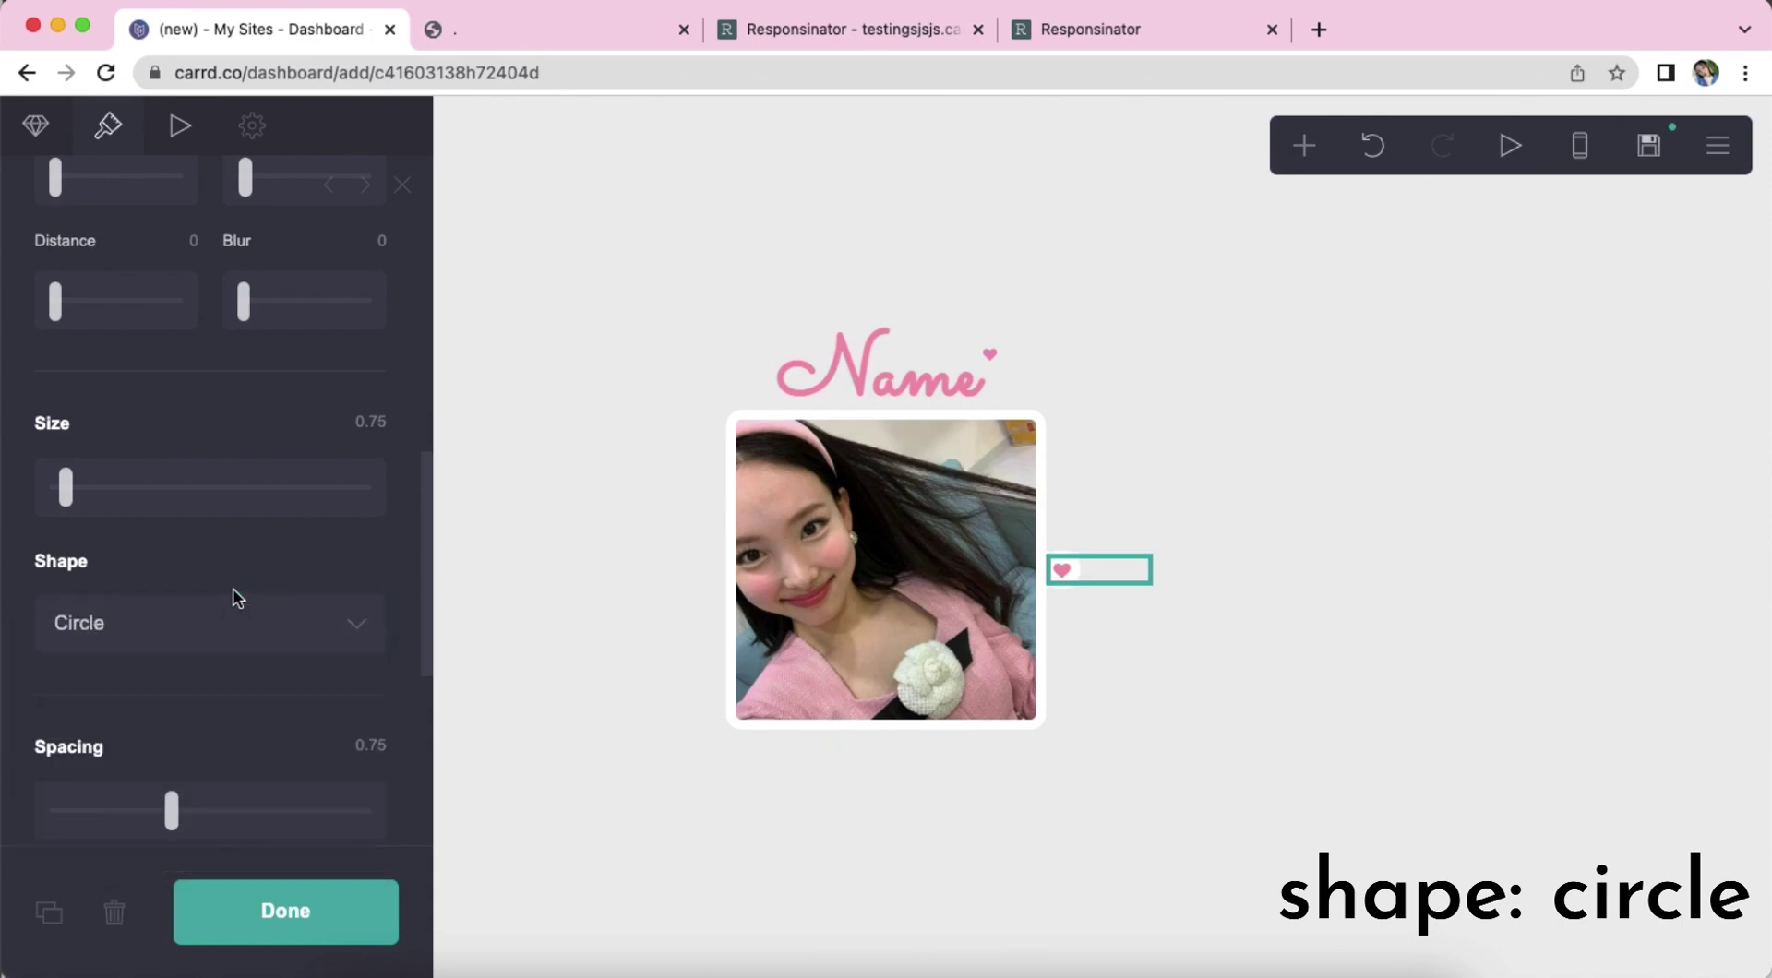
pyautogui.scroll(-5, 209, 604)
pyautogui.scroll(-2, 209, 606)
pyautogui.click(843, 803)
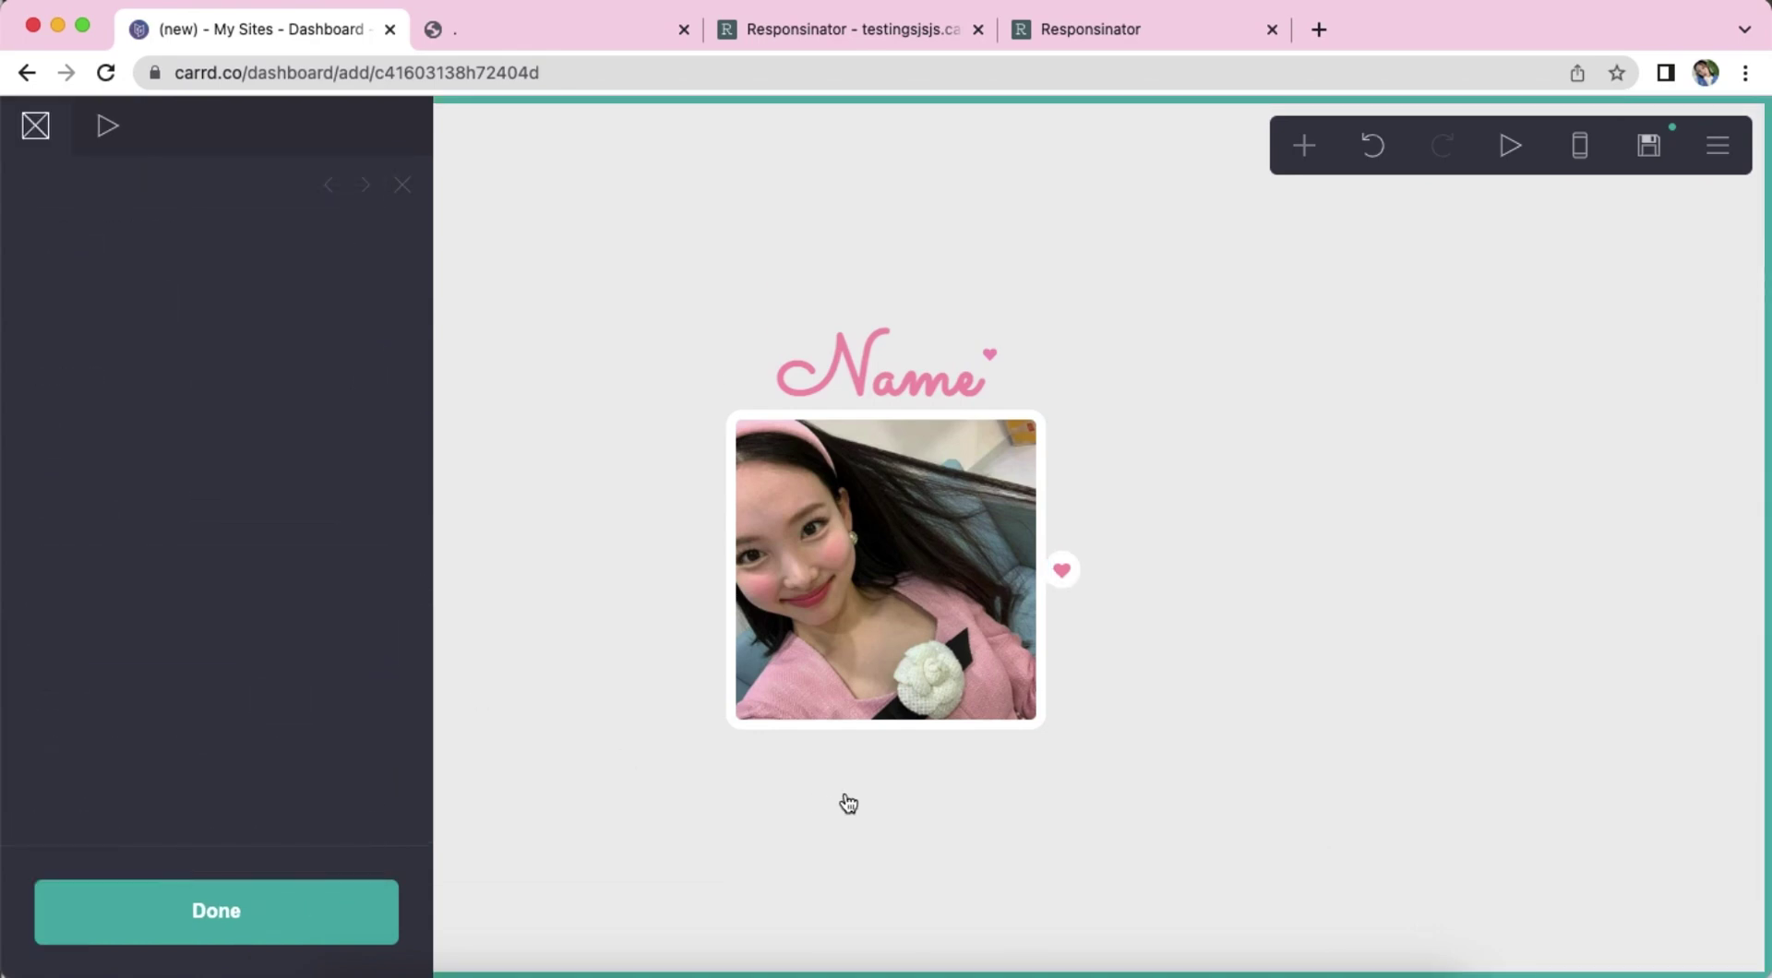
pyautogui.click(1579, 150)
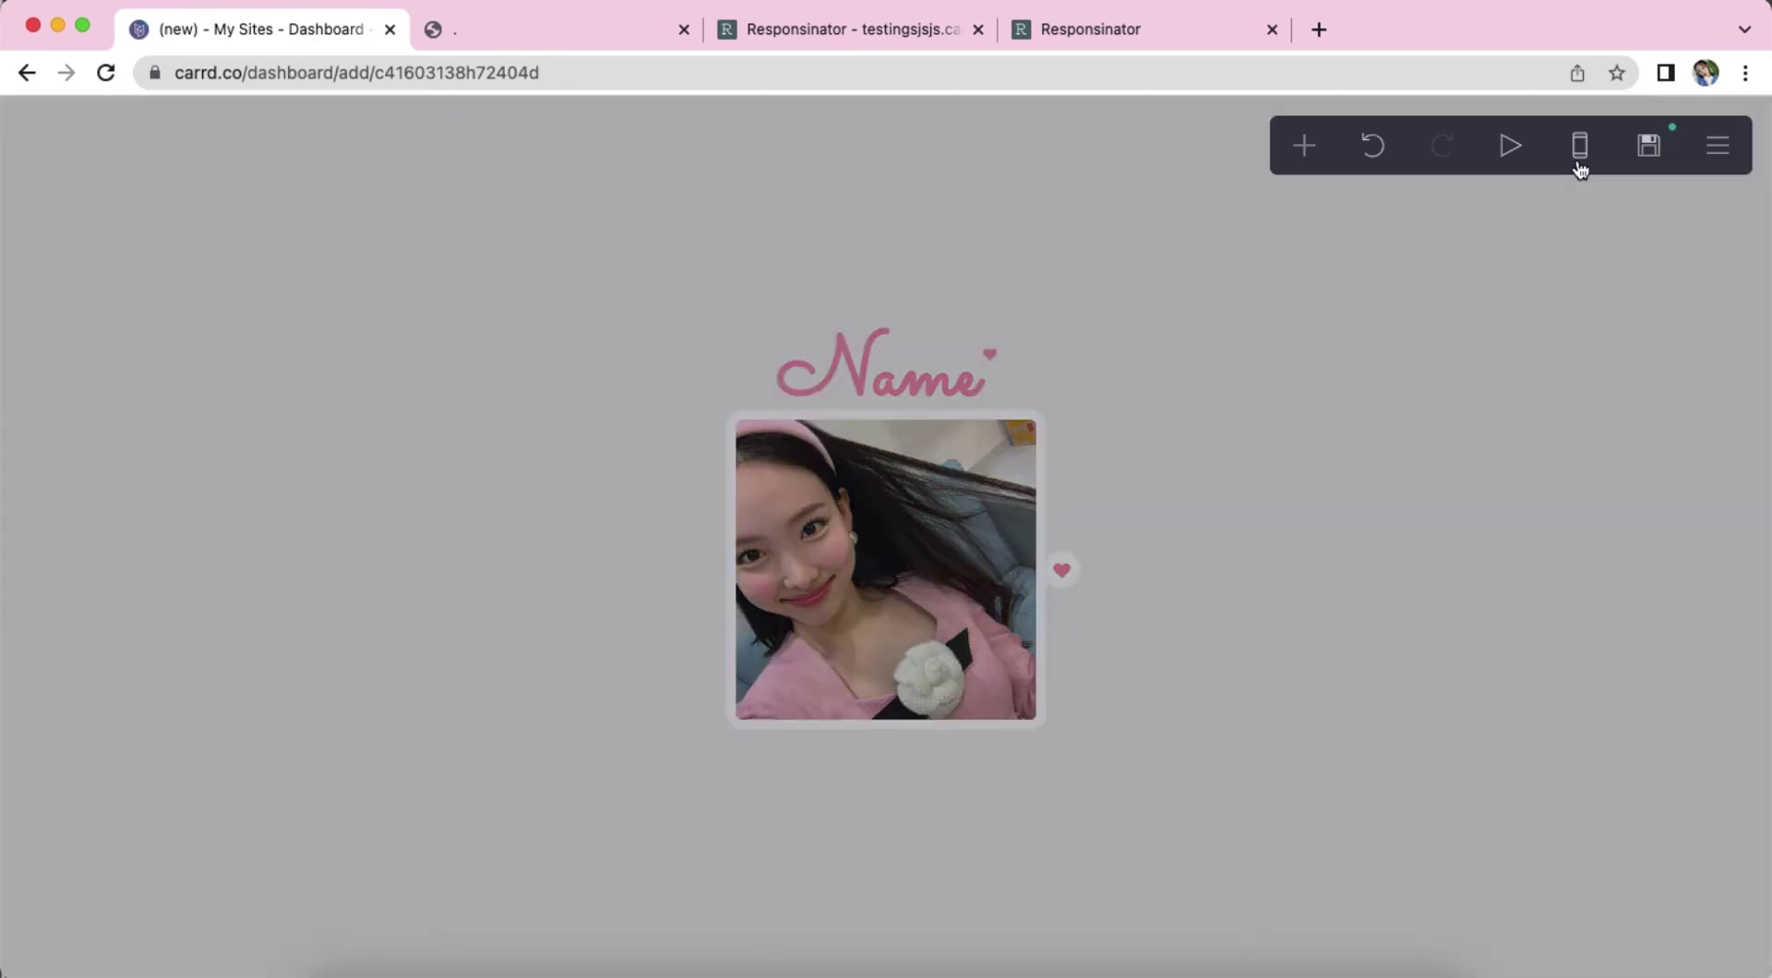
pyautogui.click(1579, 150)
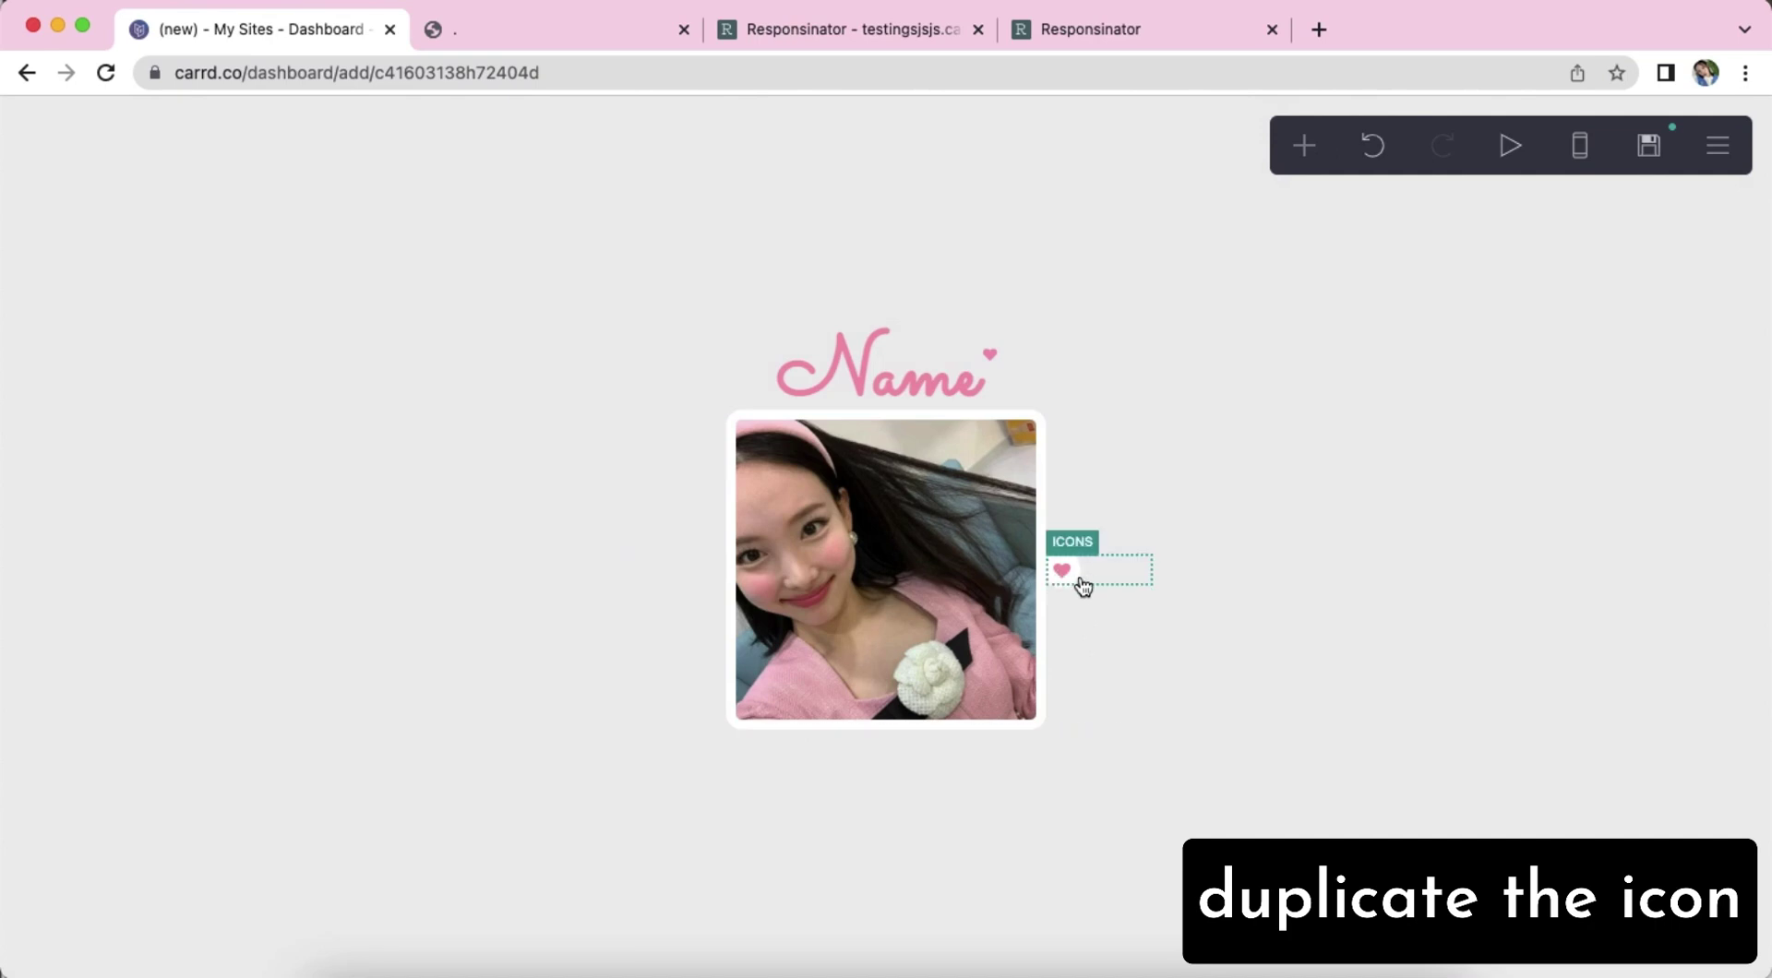
# Duplicate the heart icon beside the photo.
pyautogui.click(1079, 581)
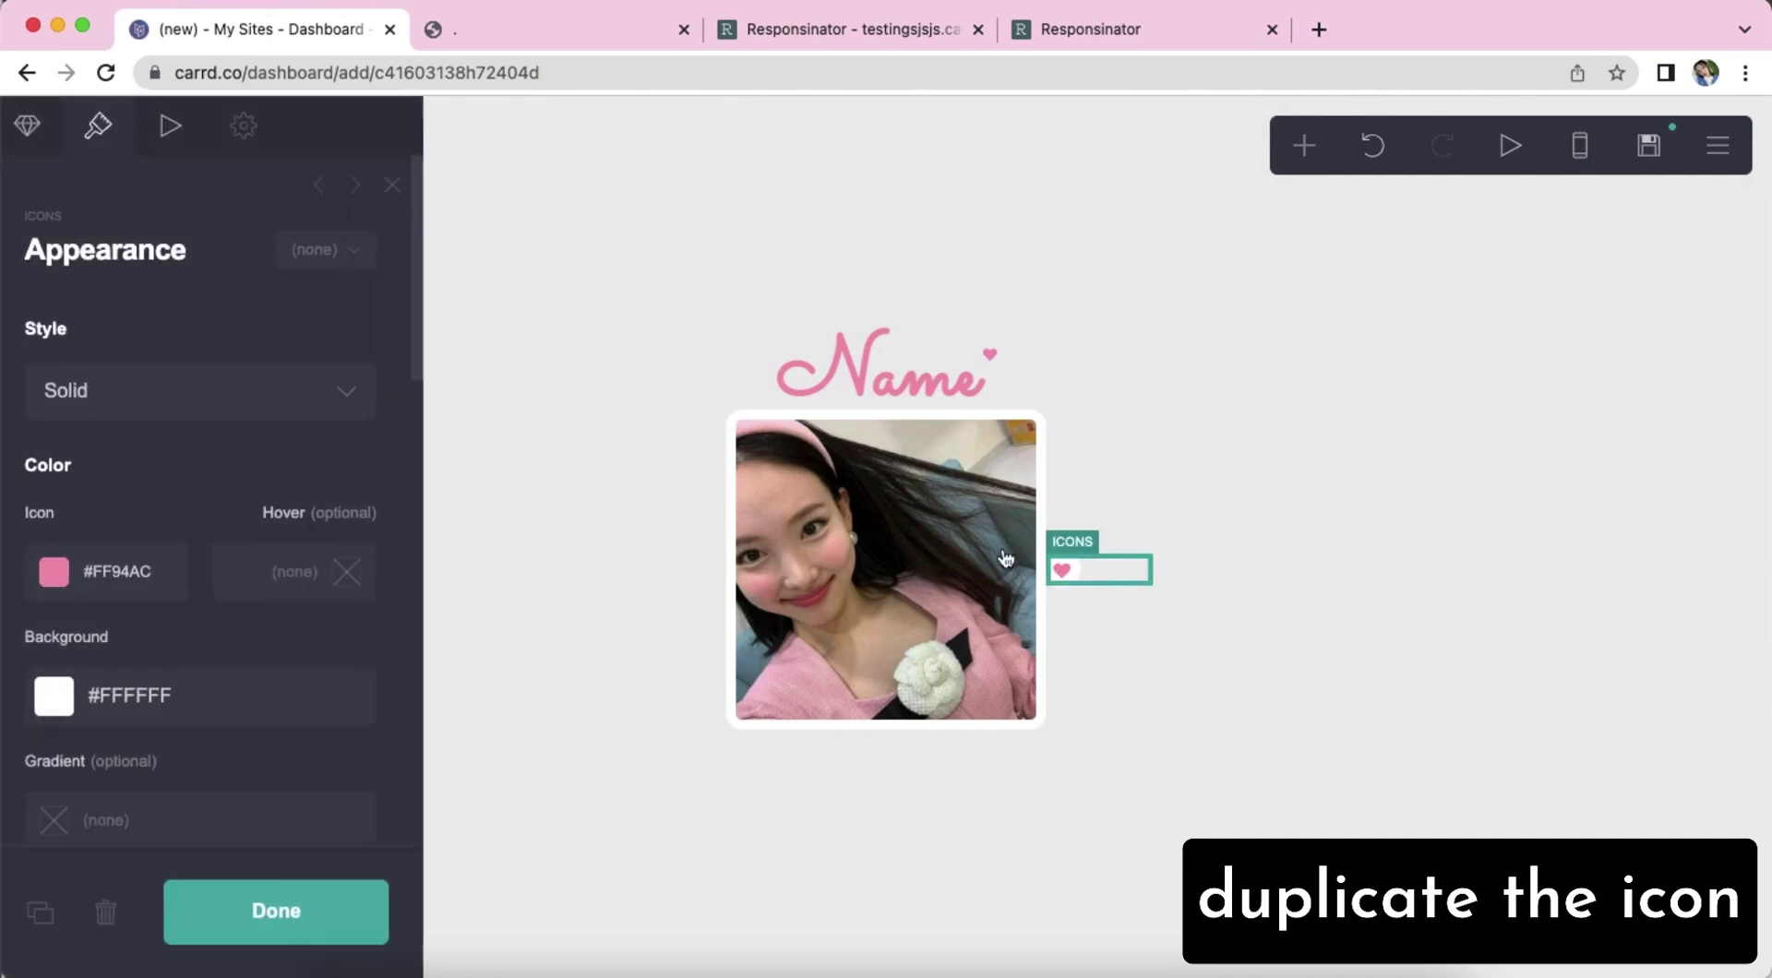
pyautogui.click(52, 911)
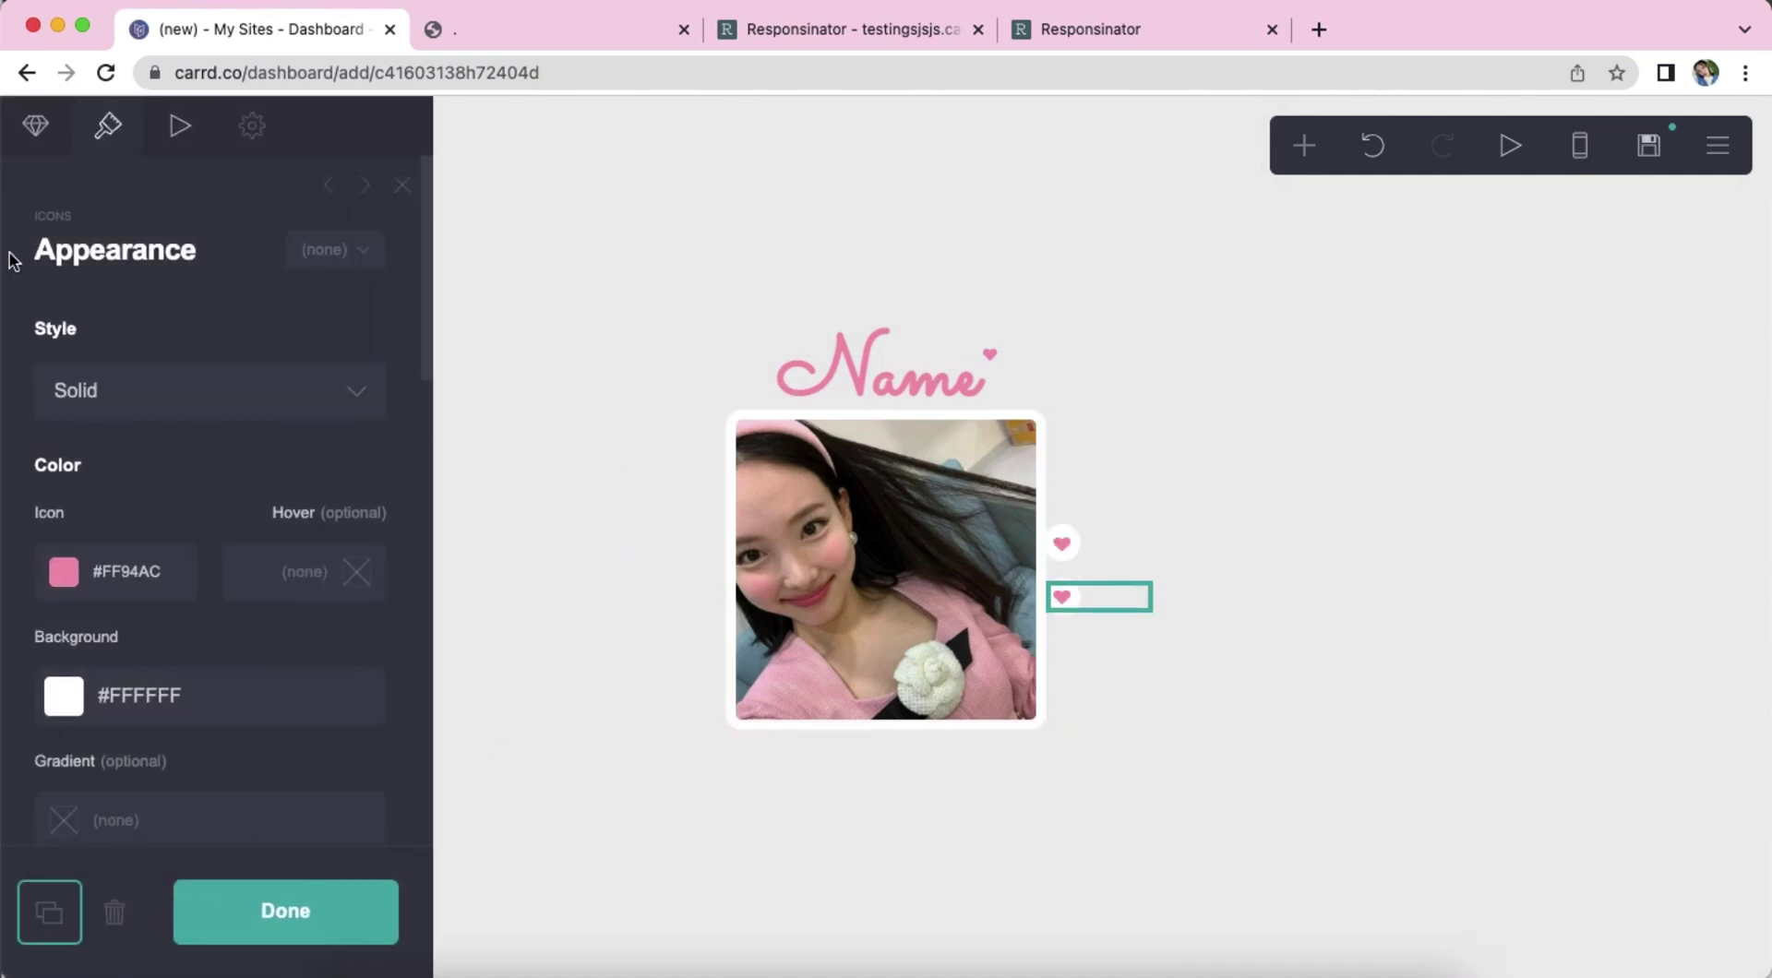
# Set the duplicated heart icon's URL to #two.
pyautogui.click(36, 126)
pyautogui.click(260, 349)
pyautogui.doubleClick(98, 602)
pyautogui.write('two')
pyautogui.press('Return')
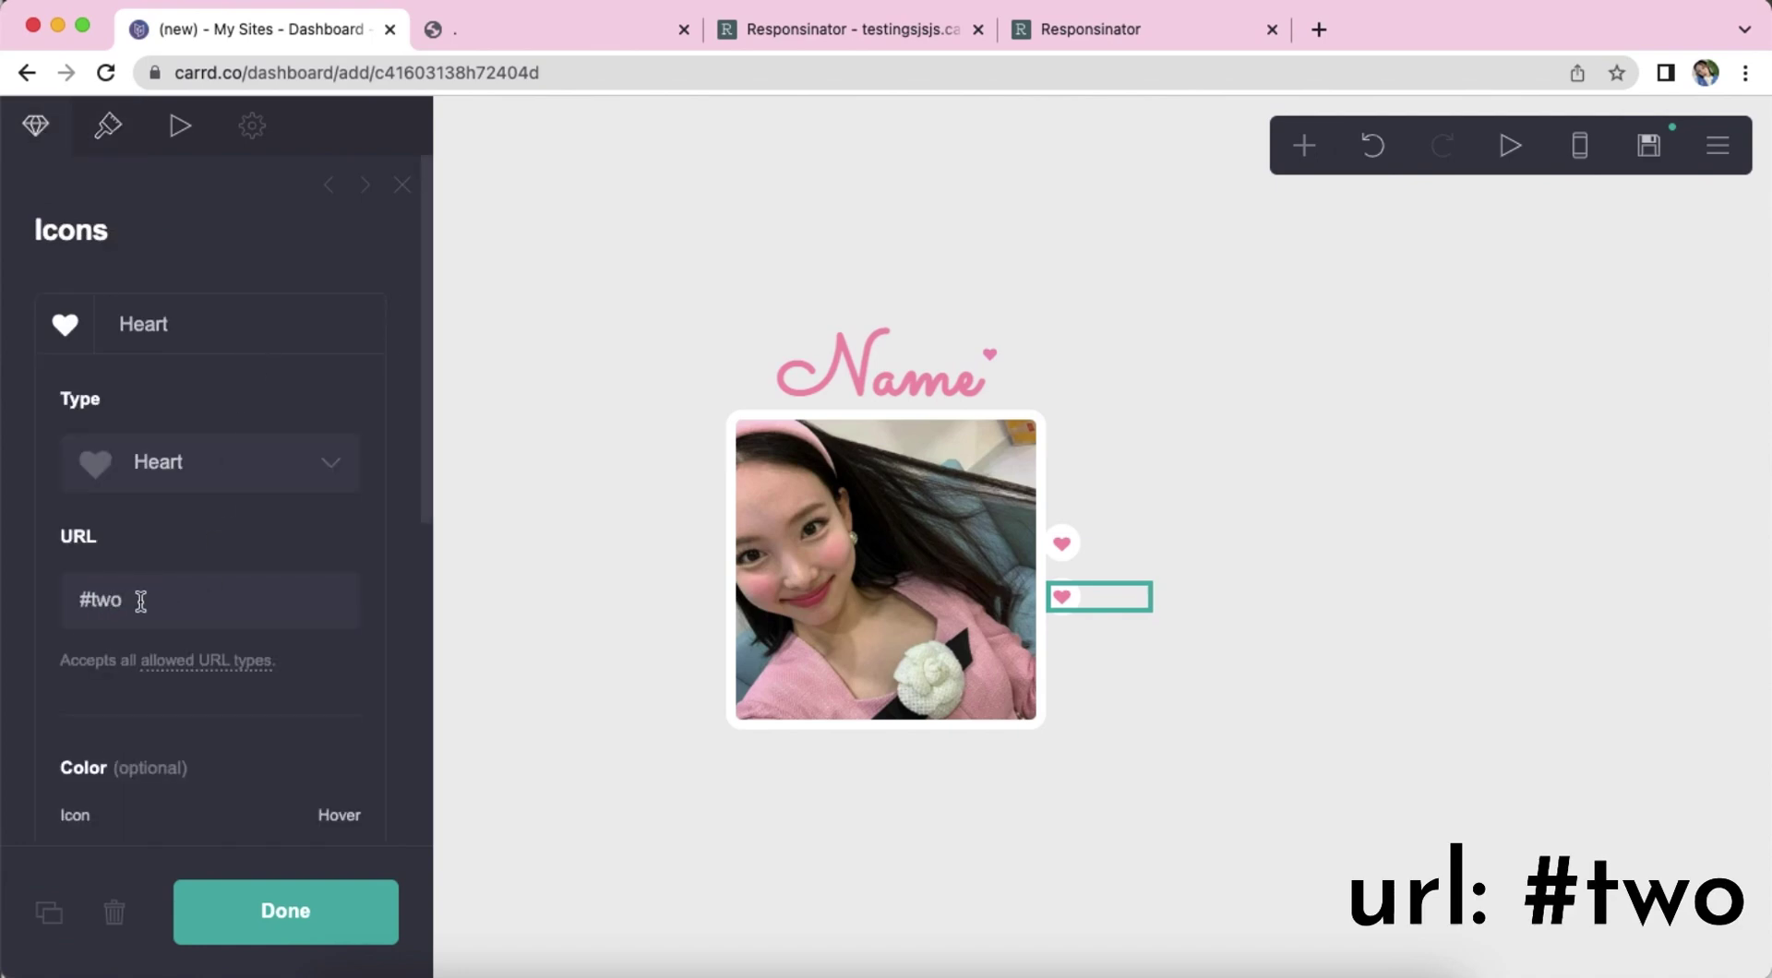
pyautogui.click(168, 316)
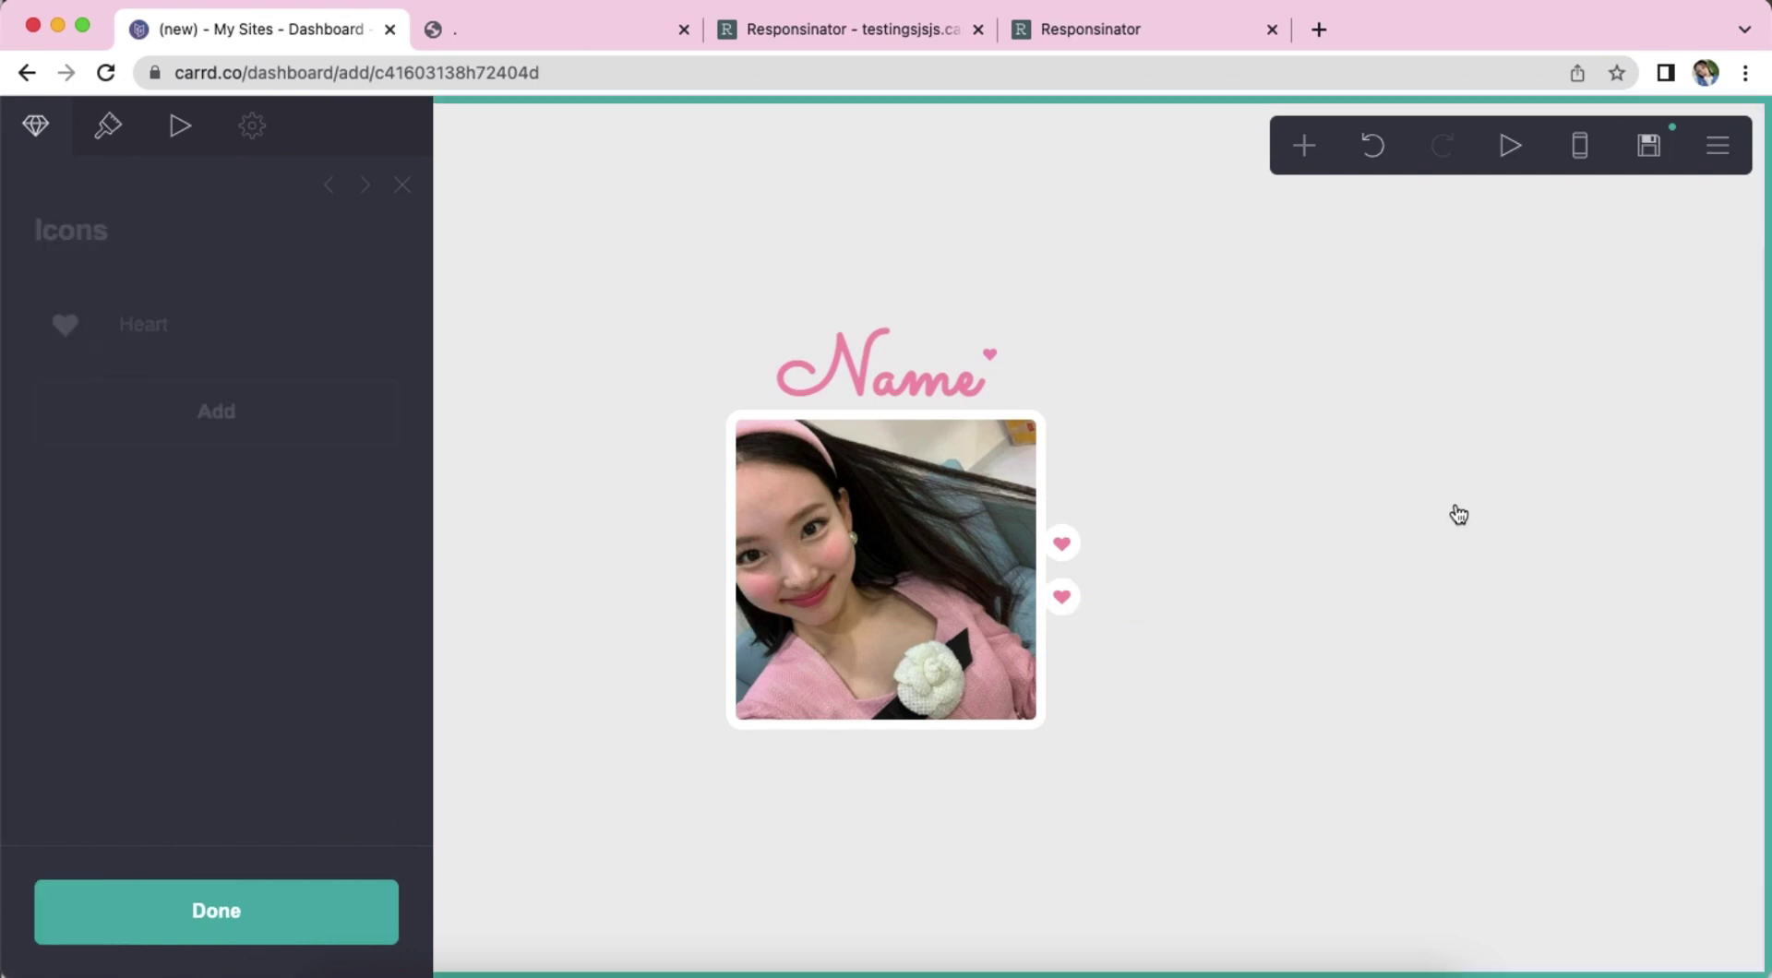
pyautogui.click(1458, 514)
# Duplicate the second heart icon and set the copy's URL to #three.
pyautogui.click(1068, 601)
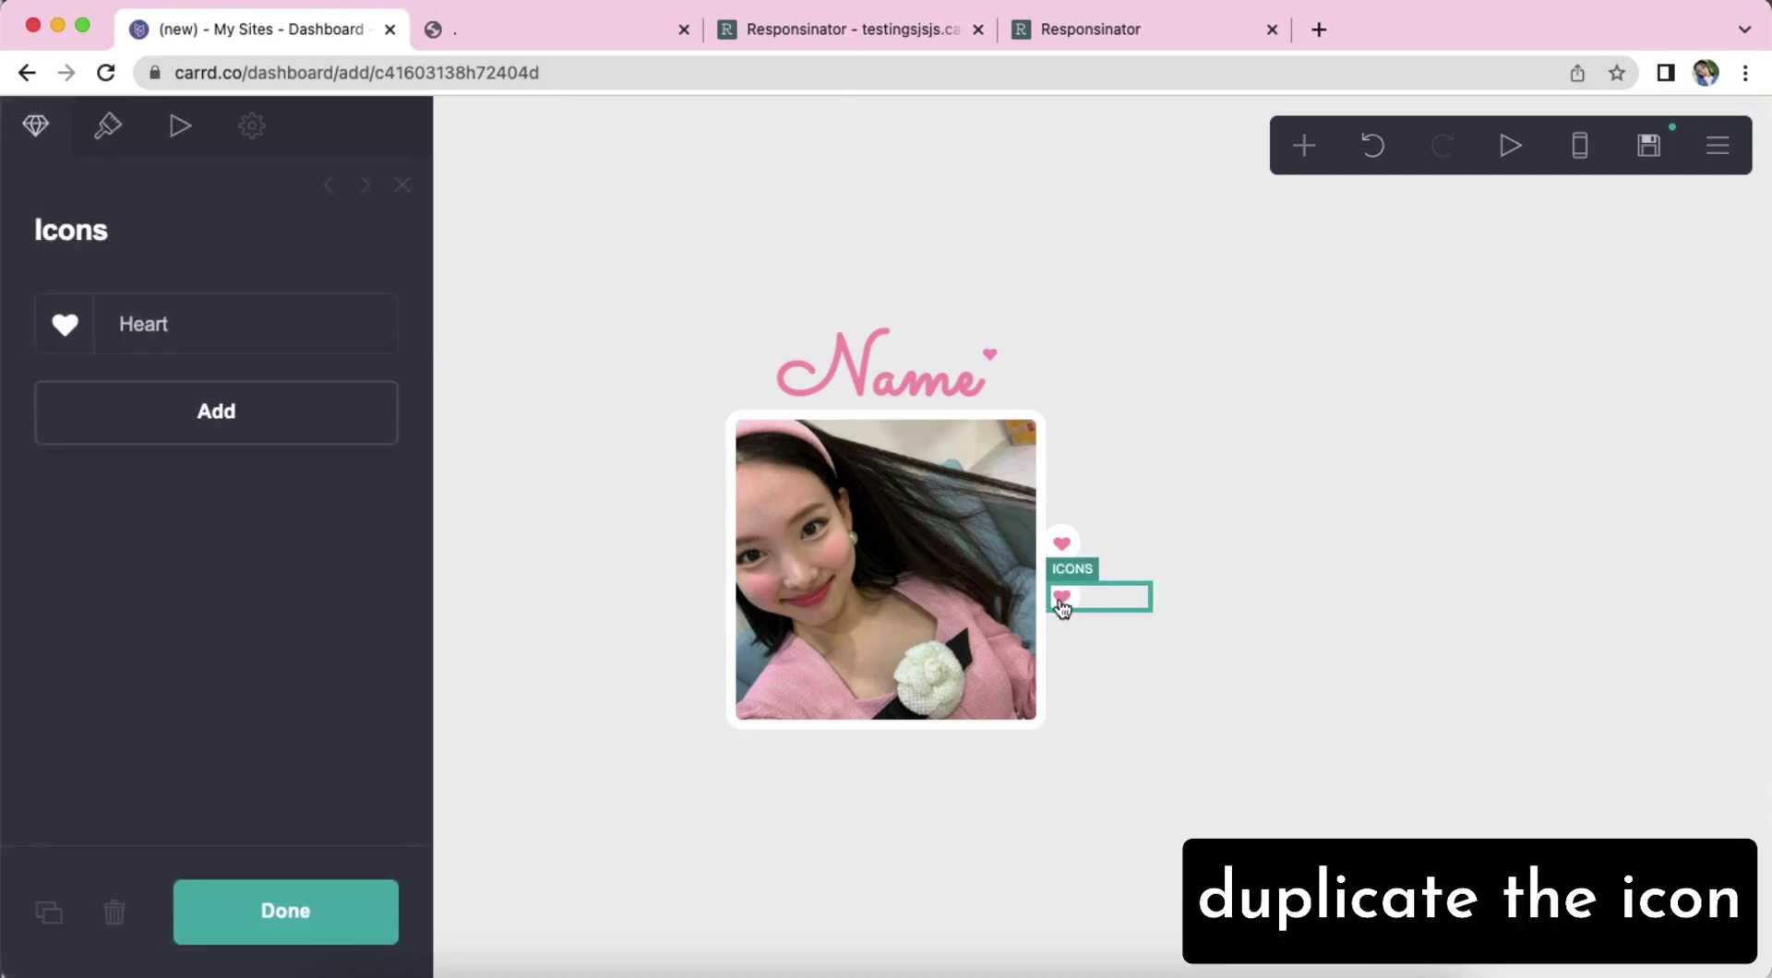
pyautogui.click(48, 912)
pyautogui.click(240, 337)
pyautogui.doubleClick(239, 605)
pyautogui.write('three')
pyautogui.click(365, 598)
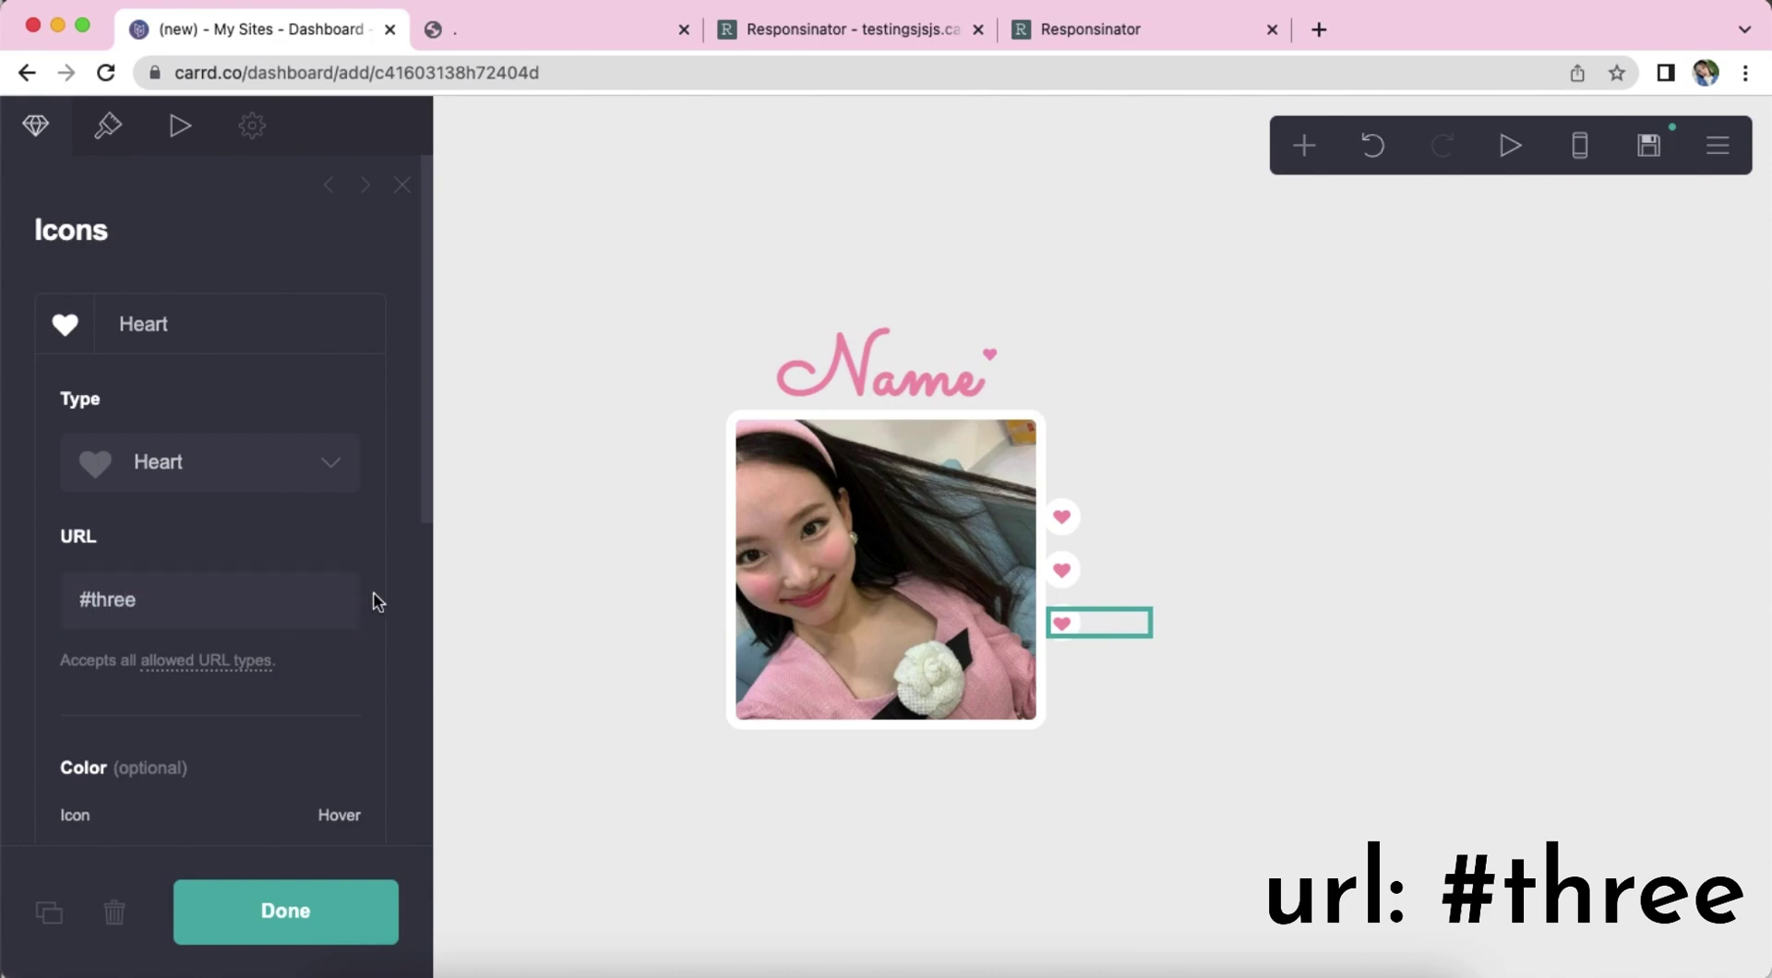
pyautogui.click(229, 346)
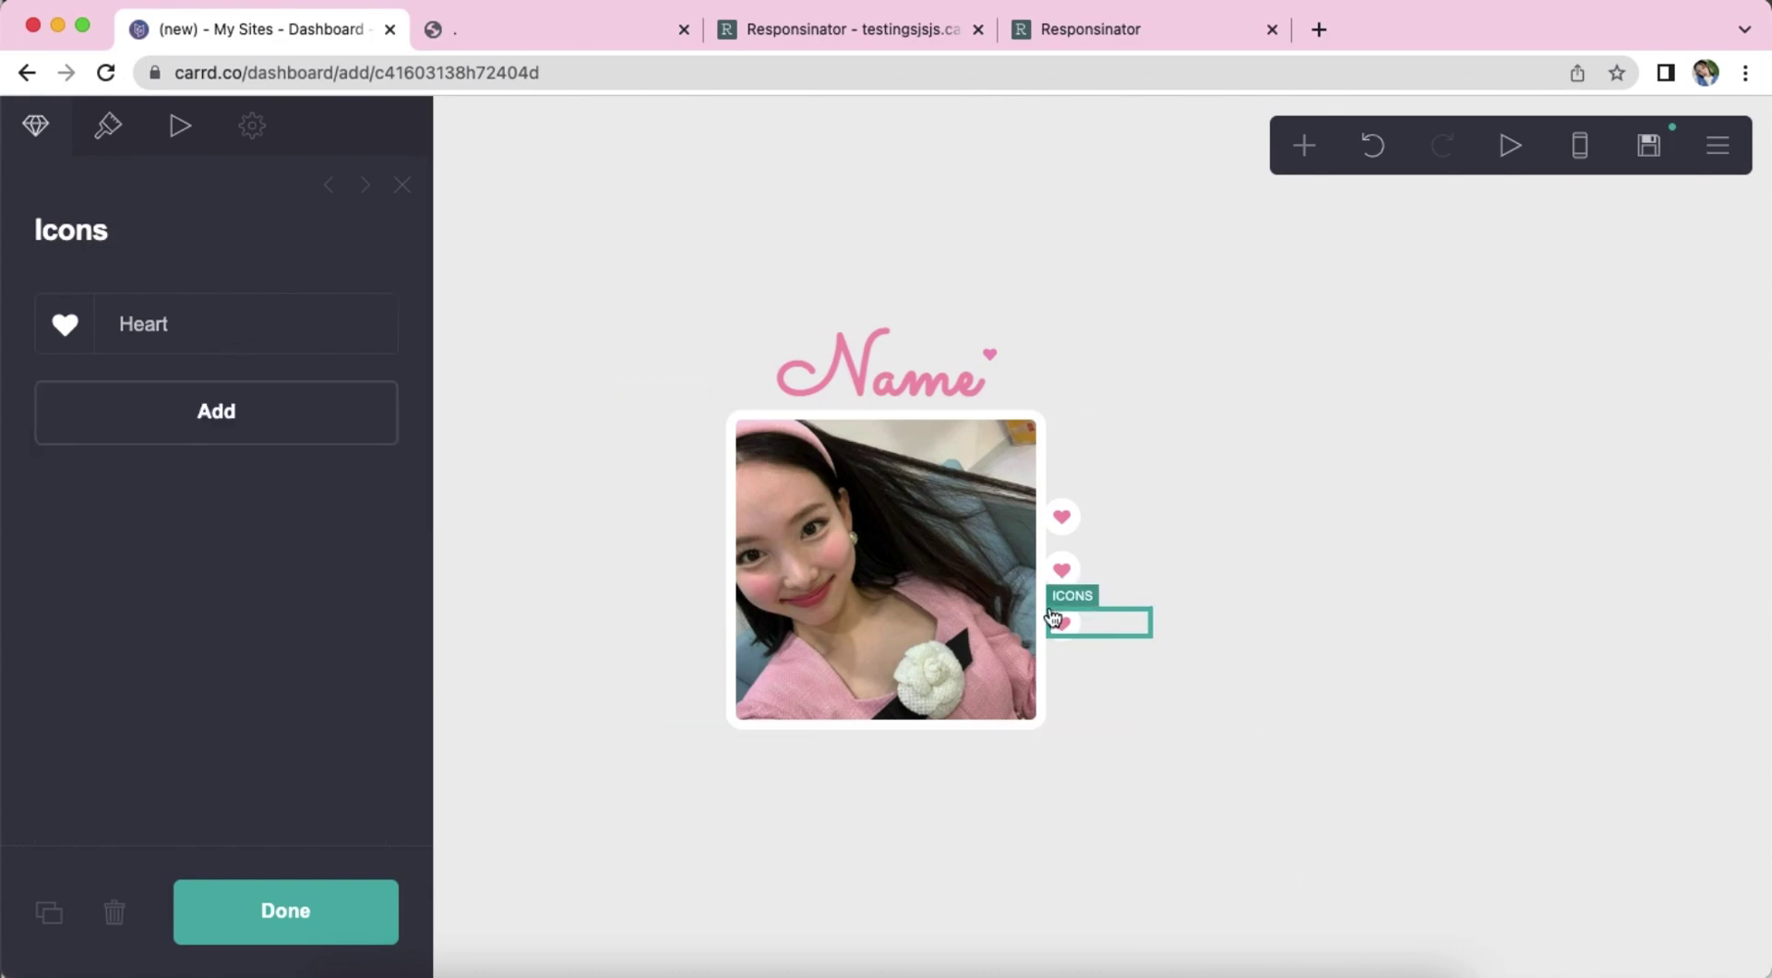
# Duplicate the third heart icon, set the copy's URL to #, and check the page in the mobile view.
pyautogui.click(50, 916)
pyautogui.click(257, 330)
pyautogui.doubleClick(122, 602)
pyautogui.press('BackSpace')
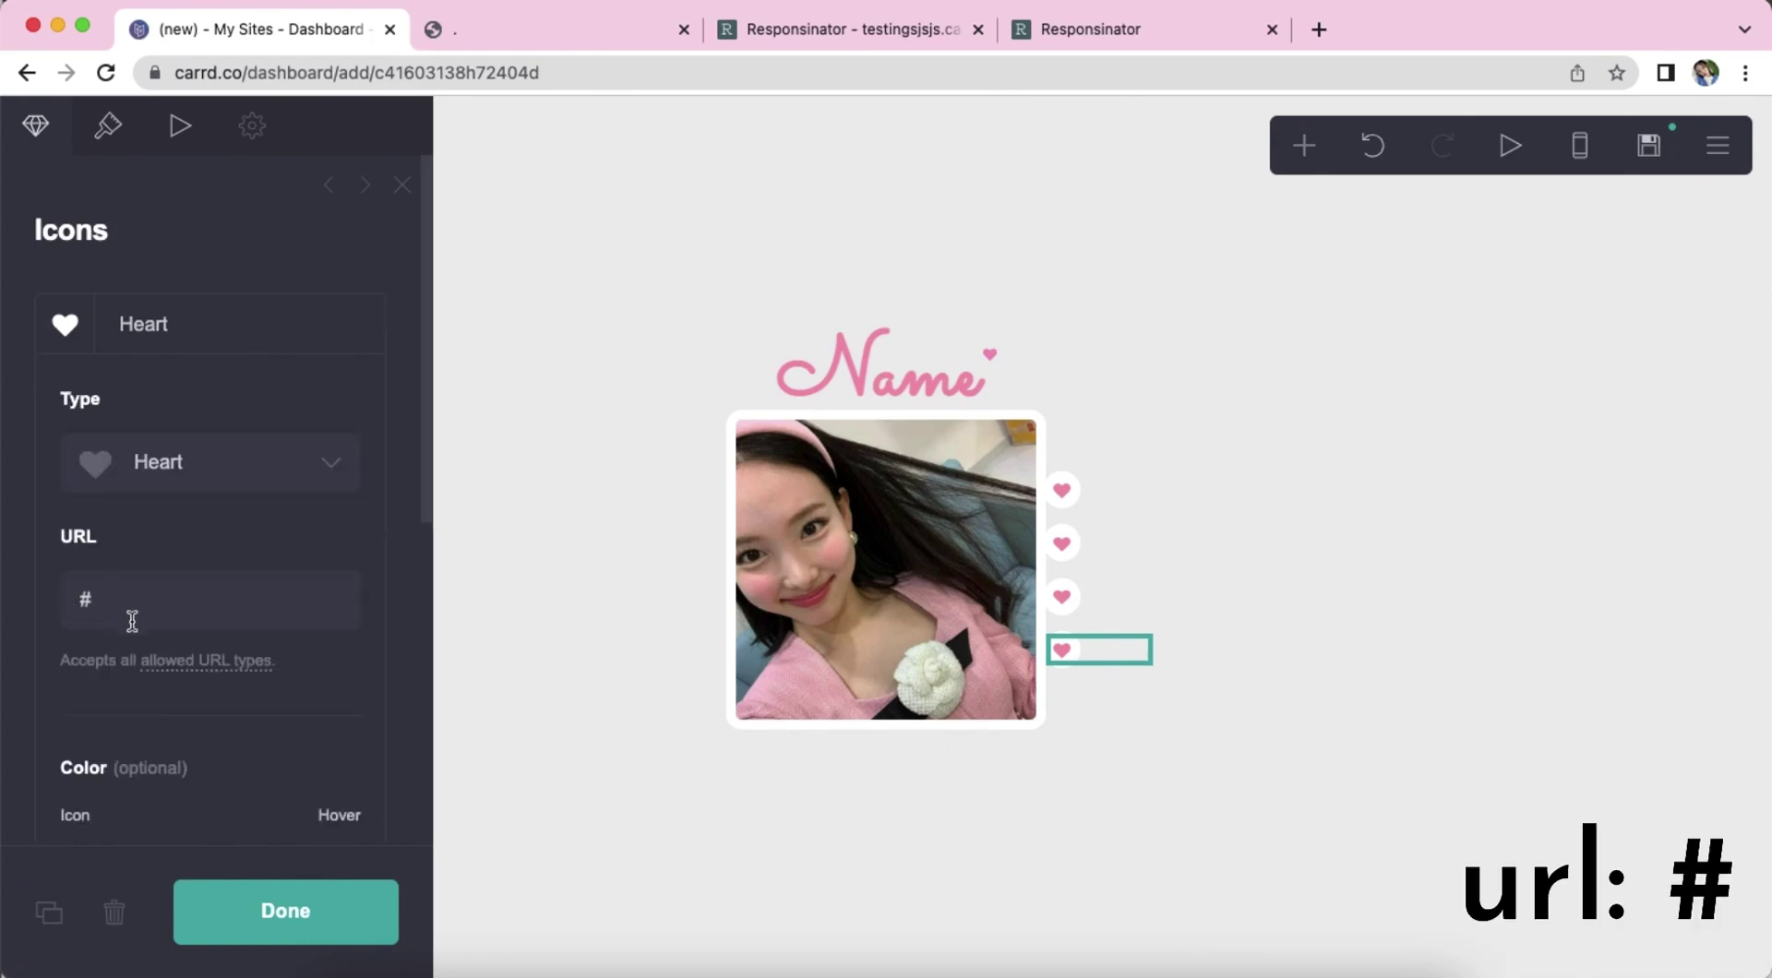
pyautogui.click(210, 344)
pyautogui.click(1387, 640)
pyautogui.click(1523, 328)
pyautogui.click(1580, 148)
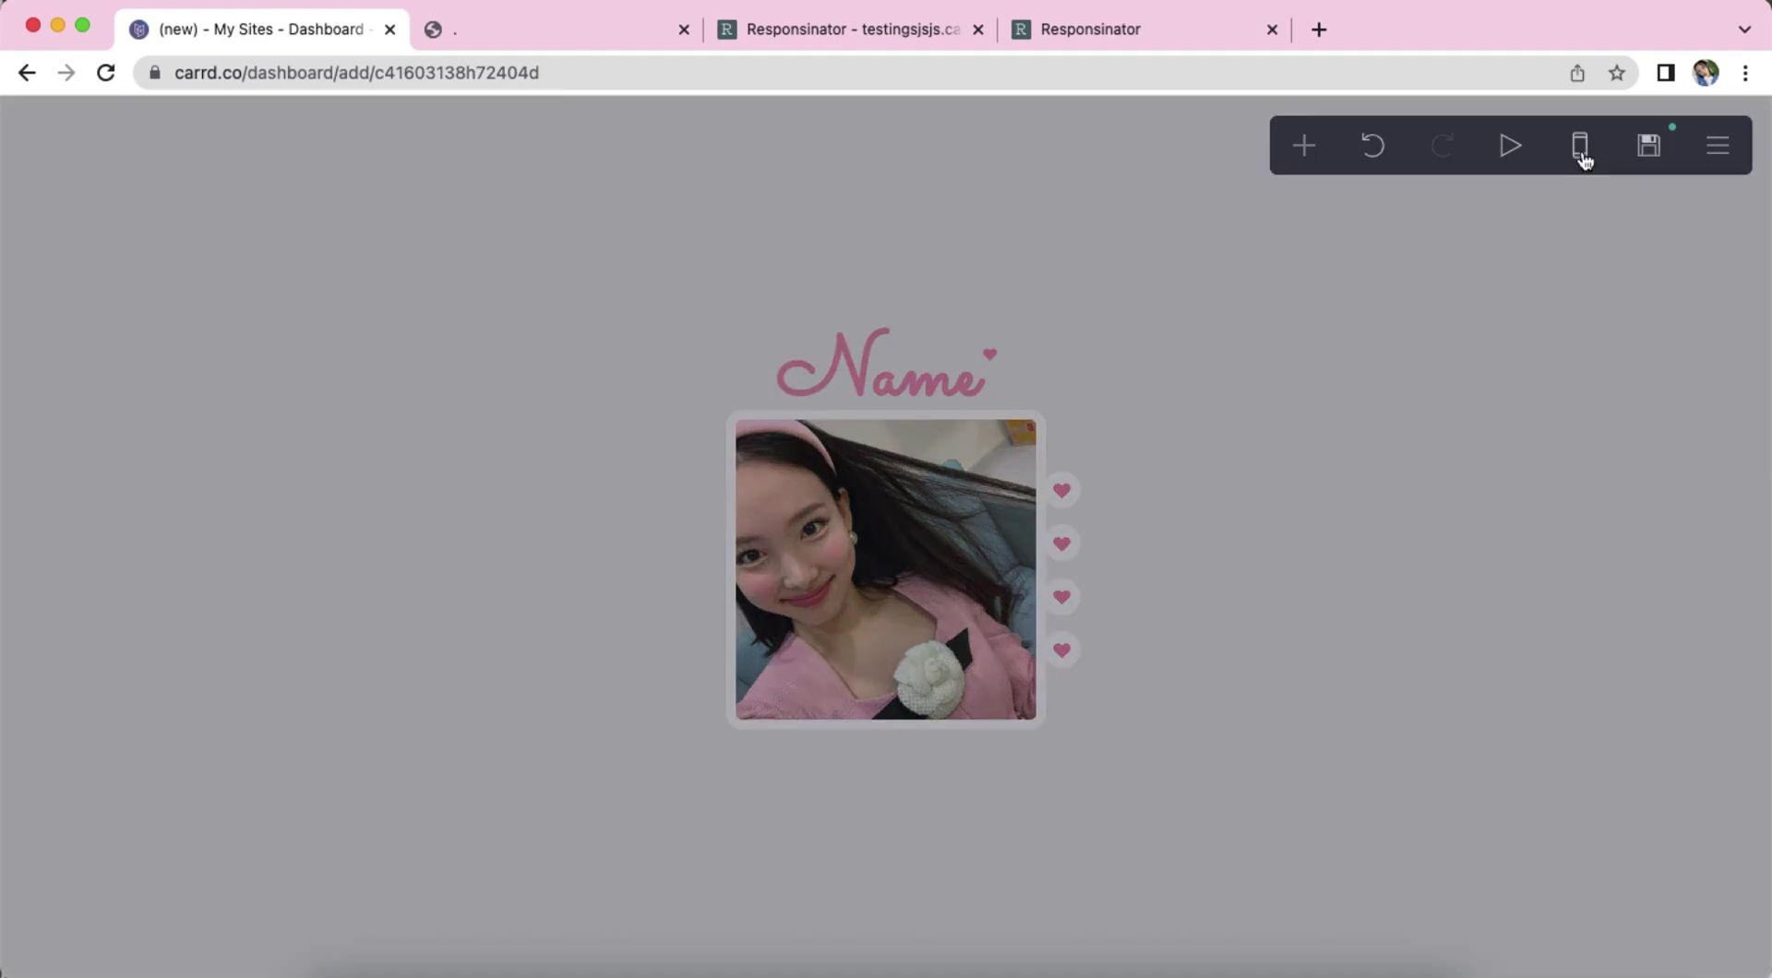
pyautogui.click(1582, 154)
# Add a section break named "one" below the photo and check that it matches the first heart icon's URL.
pyautogui.click(1304, 148)
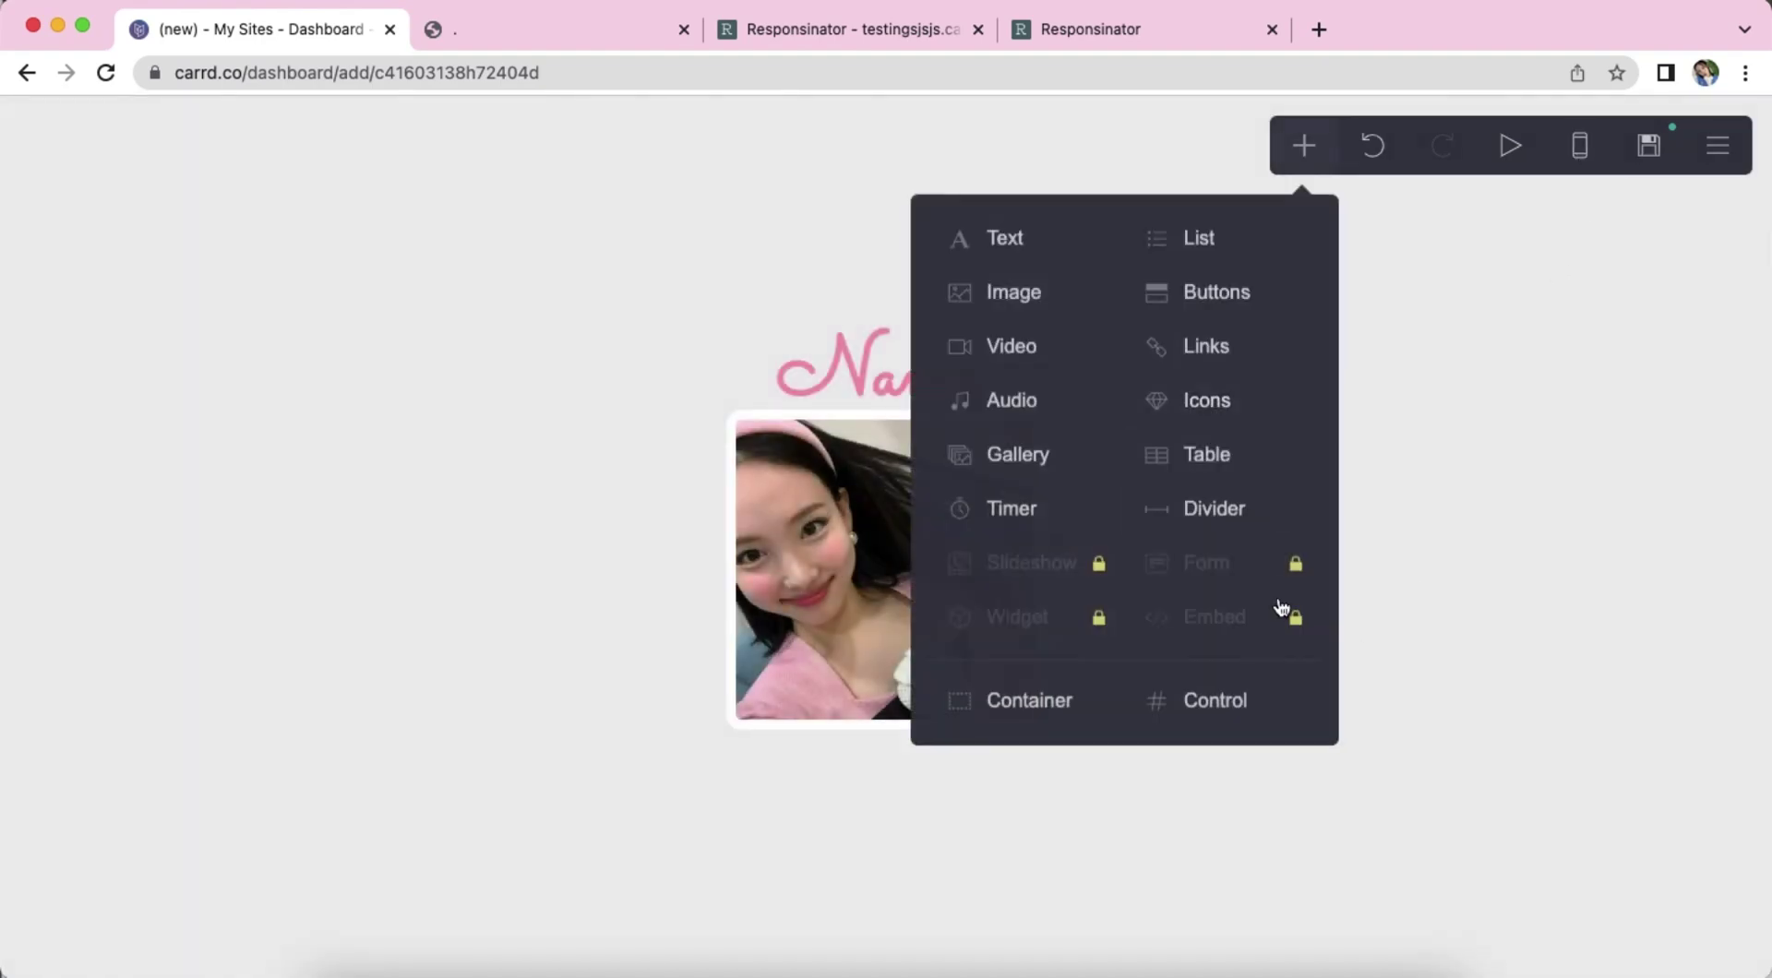
pyautogui.click(1200, 701)
pyautogui.scroll(-2, 253, 692)
pyautogui.doubleClick(253, 692)
pyautogui.write('one')
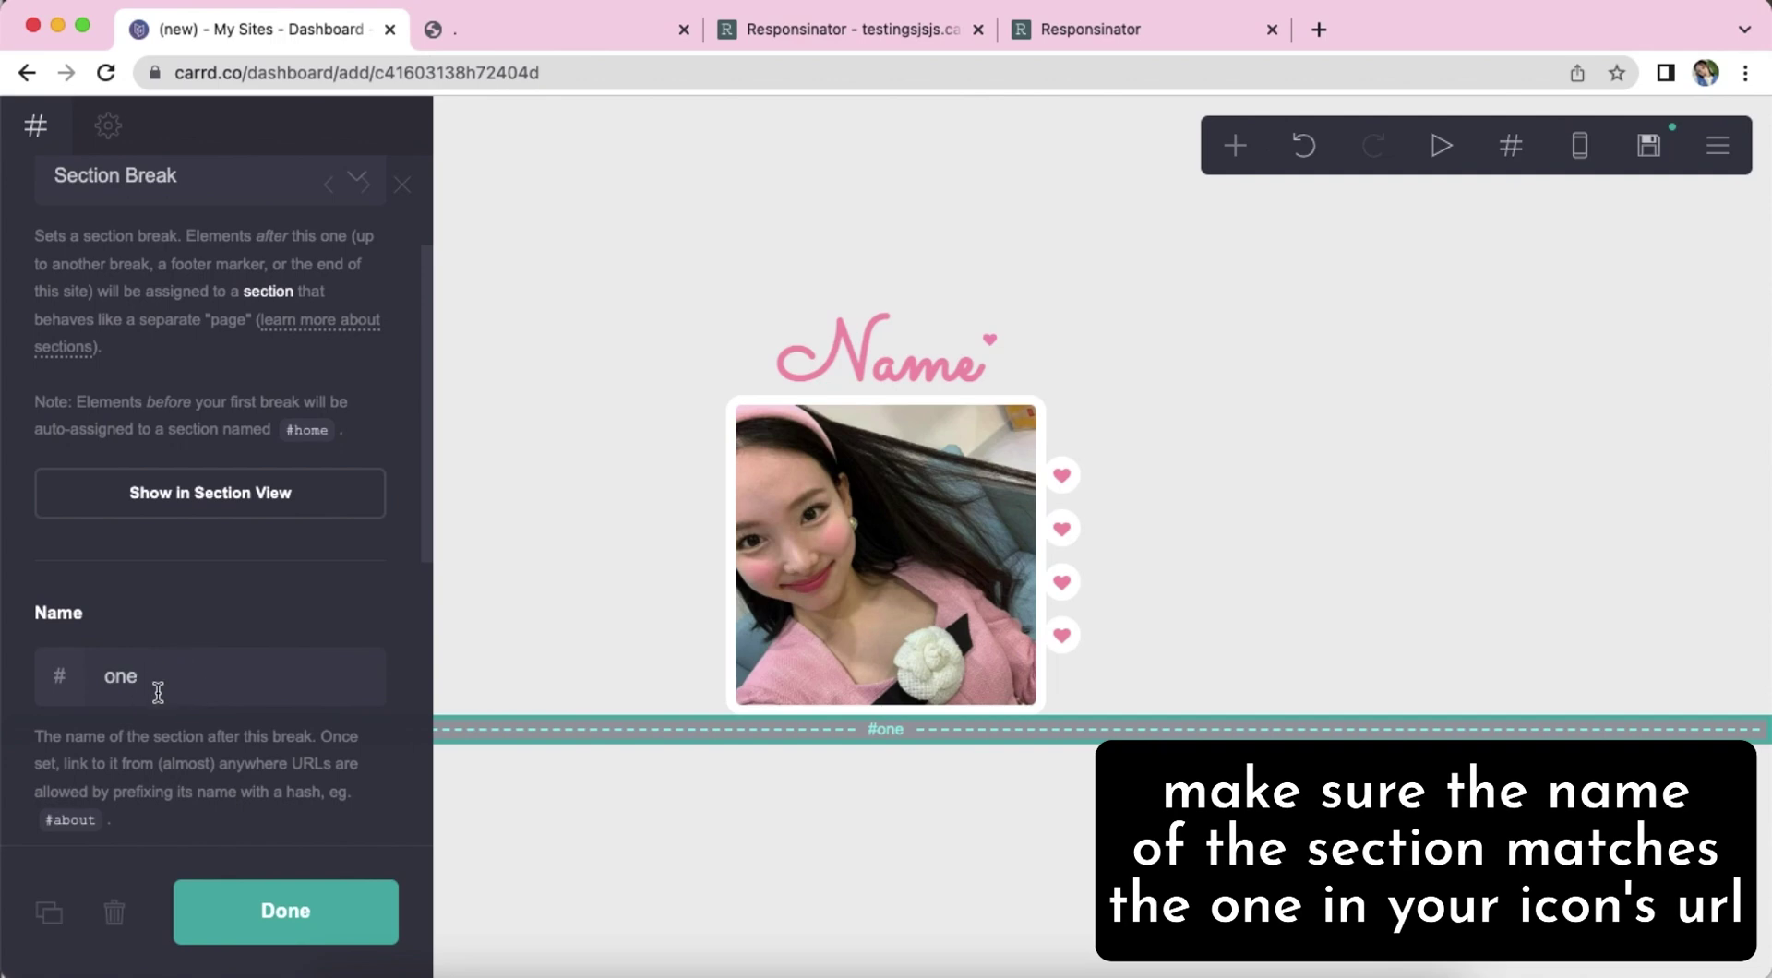
pyautogui.click(173, 339)
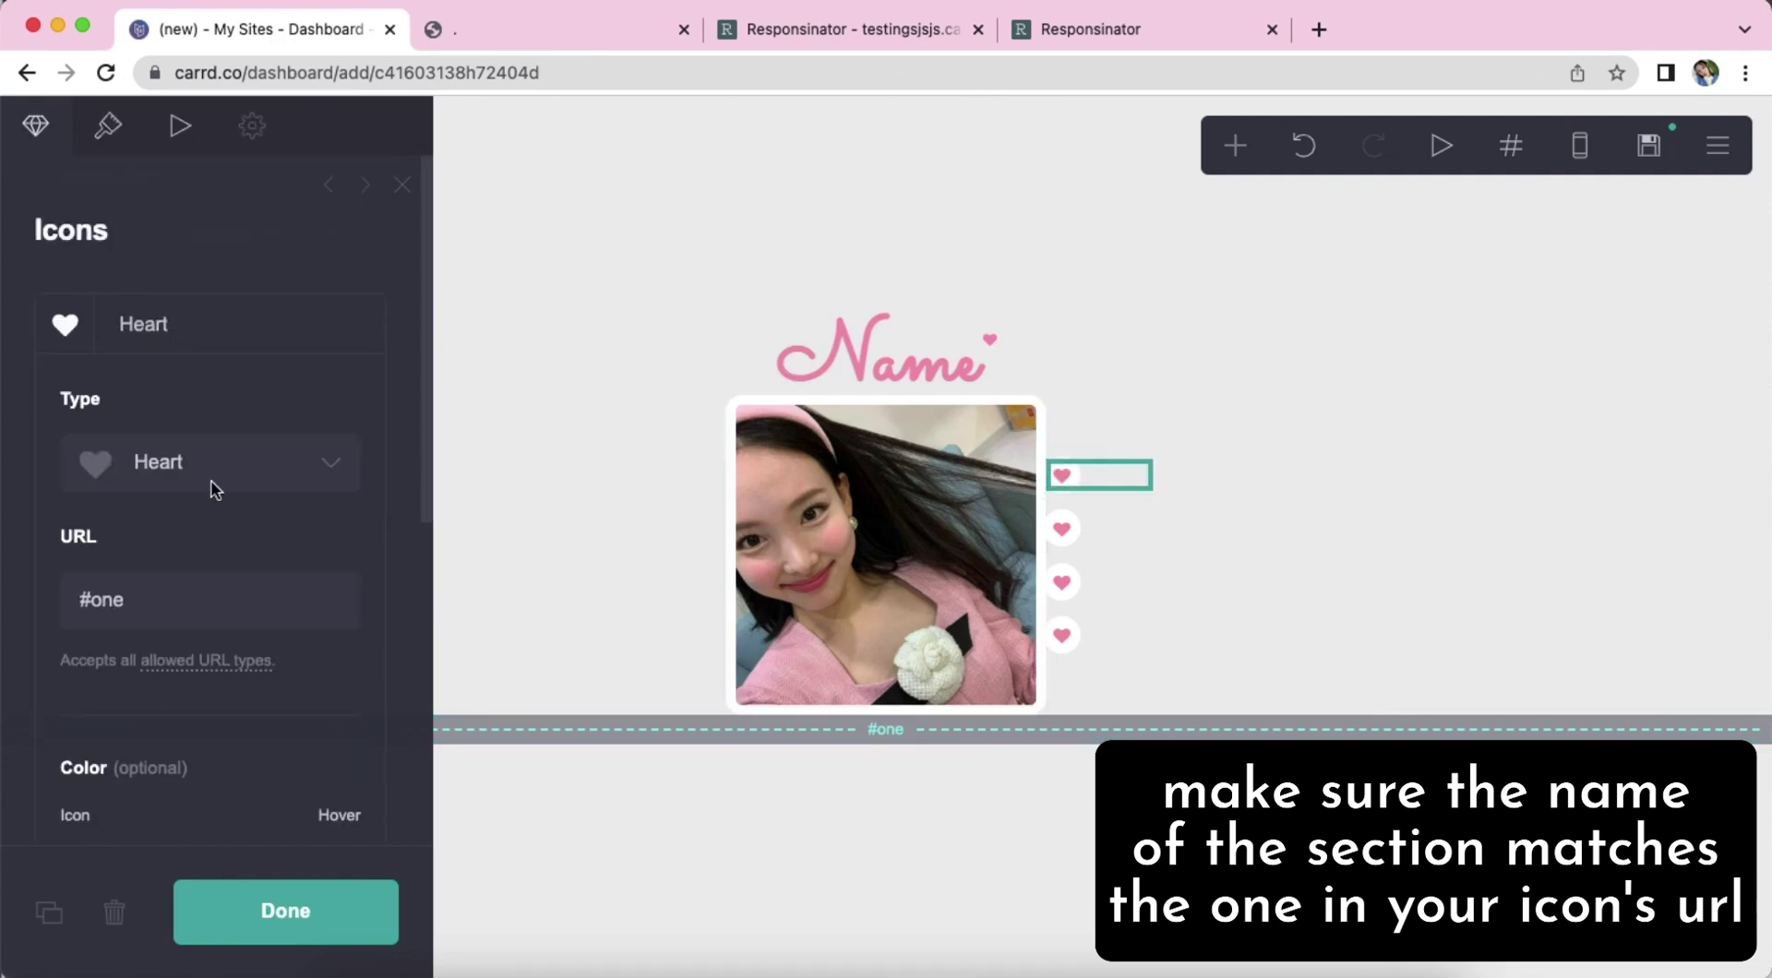
pyautogui.click(1242, 633)
# Duplicate the Name container and move the copy below the #one section break.
pyautogui.click(661, 359)
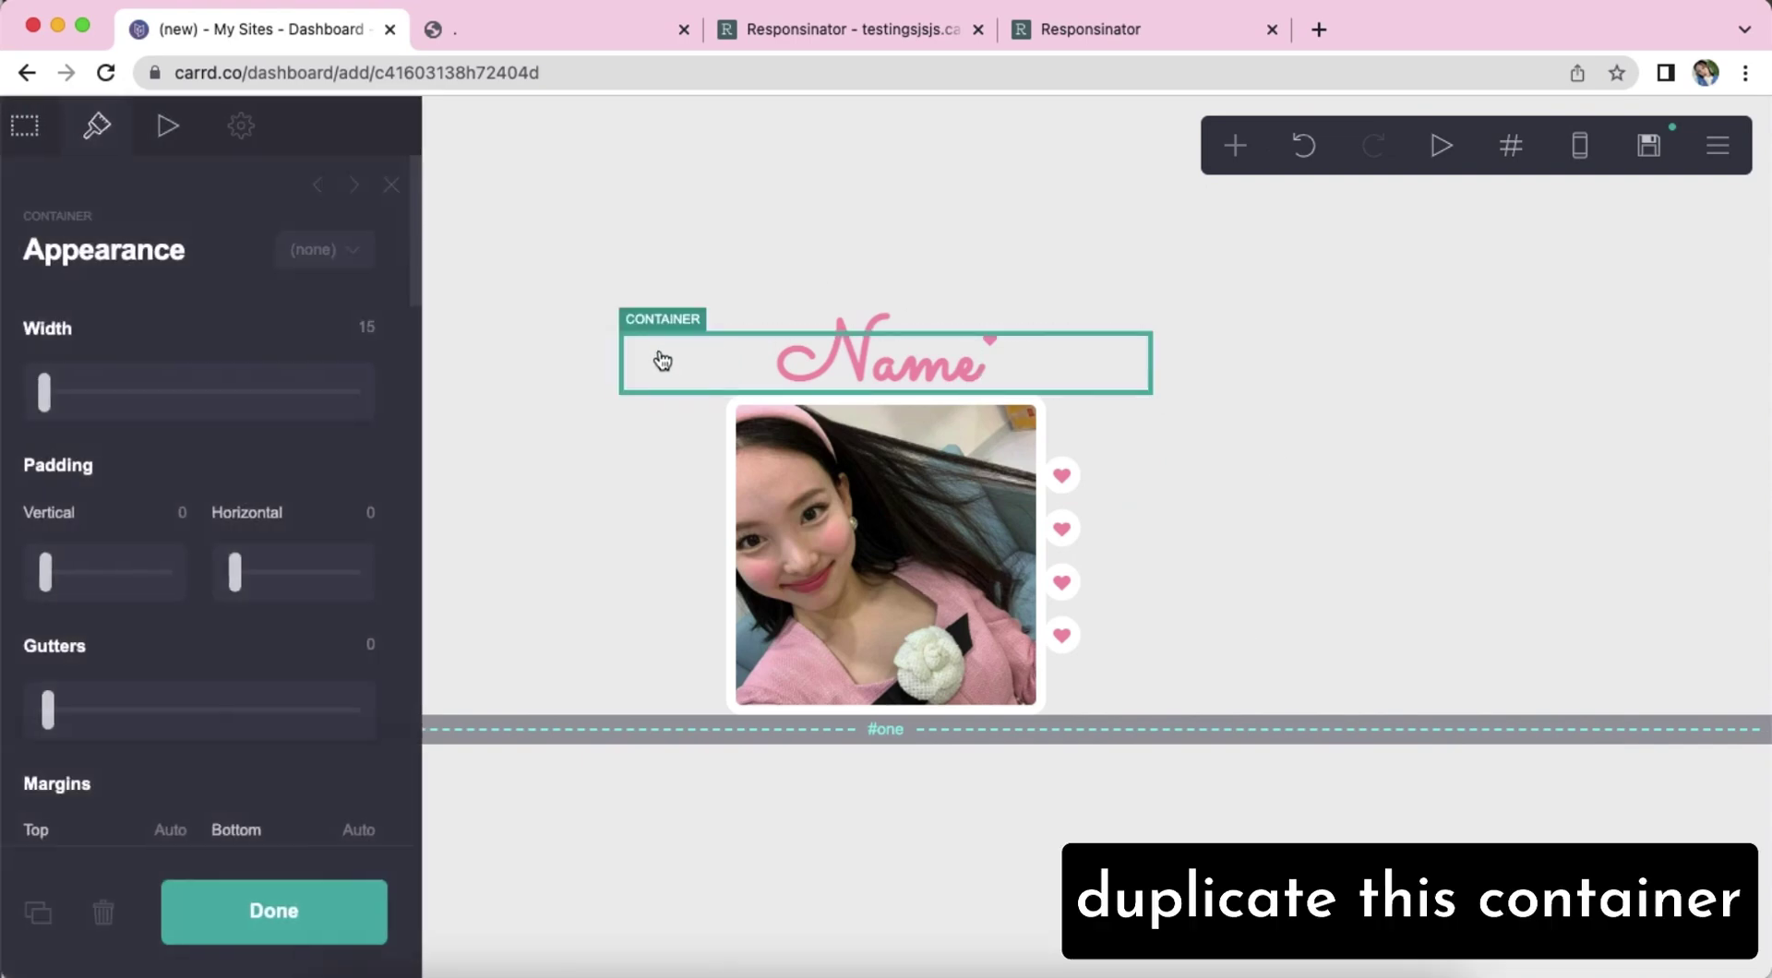
pyautogui.click(49, 912)
pyautogui.moveTo(650, 406); pyautogui.dragTo(734, 786)
pyautogui.click(1052, 835)
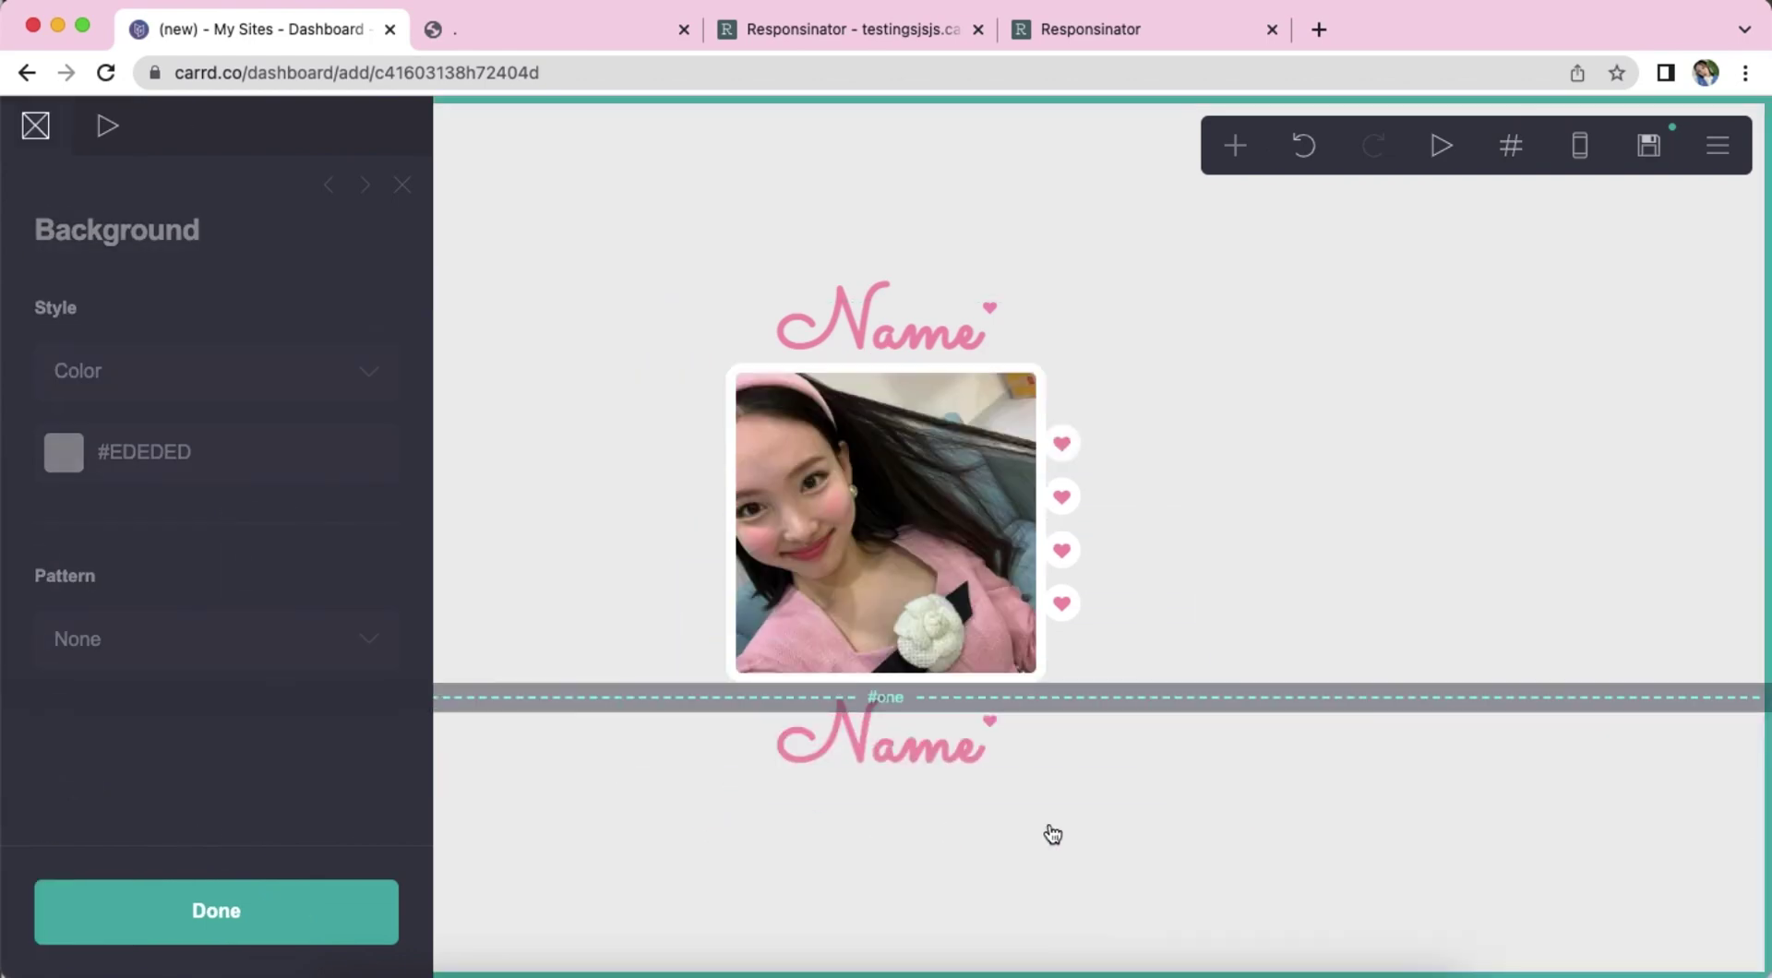
# Duplicate the container with the photo and heart icons and move the copy beneath the Name in section #one.
pyautogui.click(661, 419)
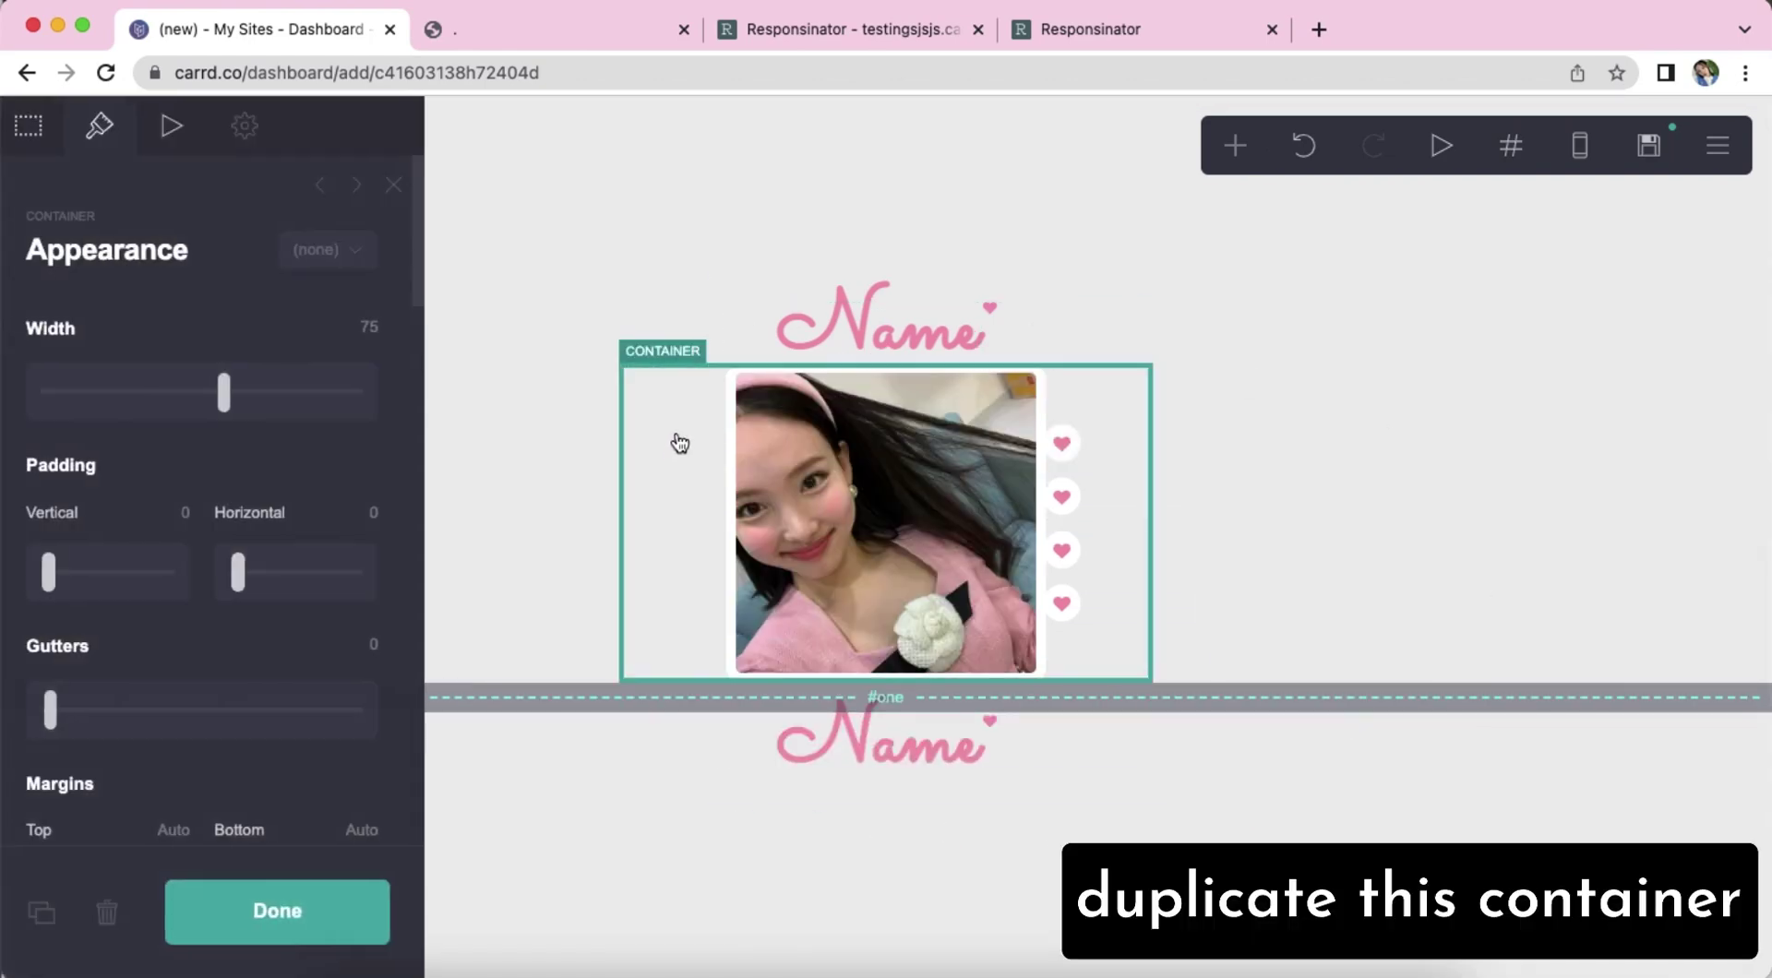
pyautogui.click(53, 911)
pyautogui.moveTo(668, 582); pyautogui.dragTo(739, 936)
pyautogui.click(1449, 715)
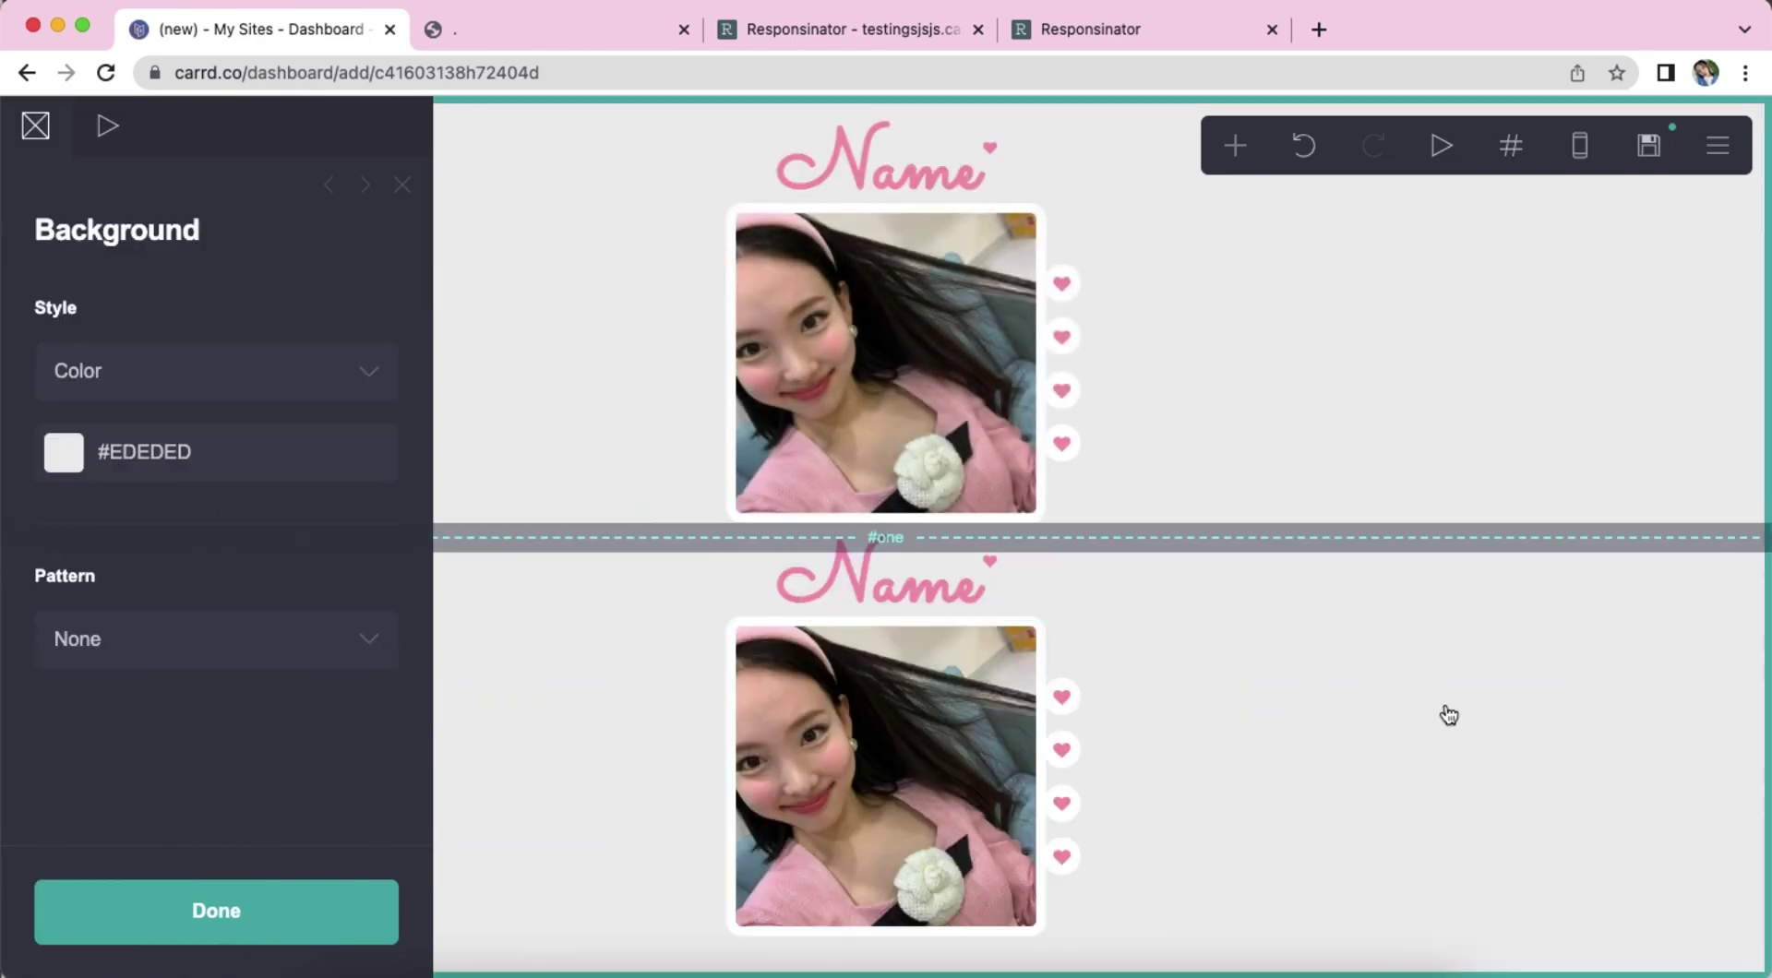
pyautogui.click(1445, 714)
# Set the caption style of the section #one photo to Full and allow captions to span multiple lines.
pyautogui.click(858, 745)
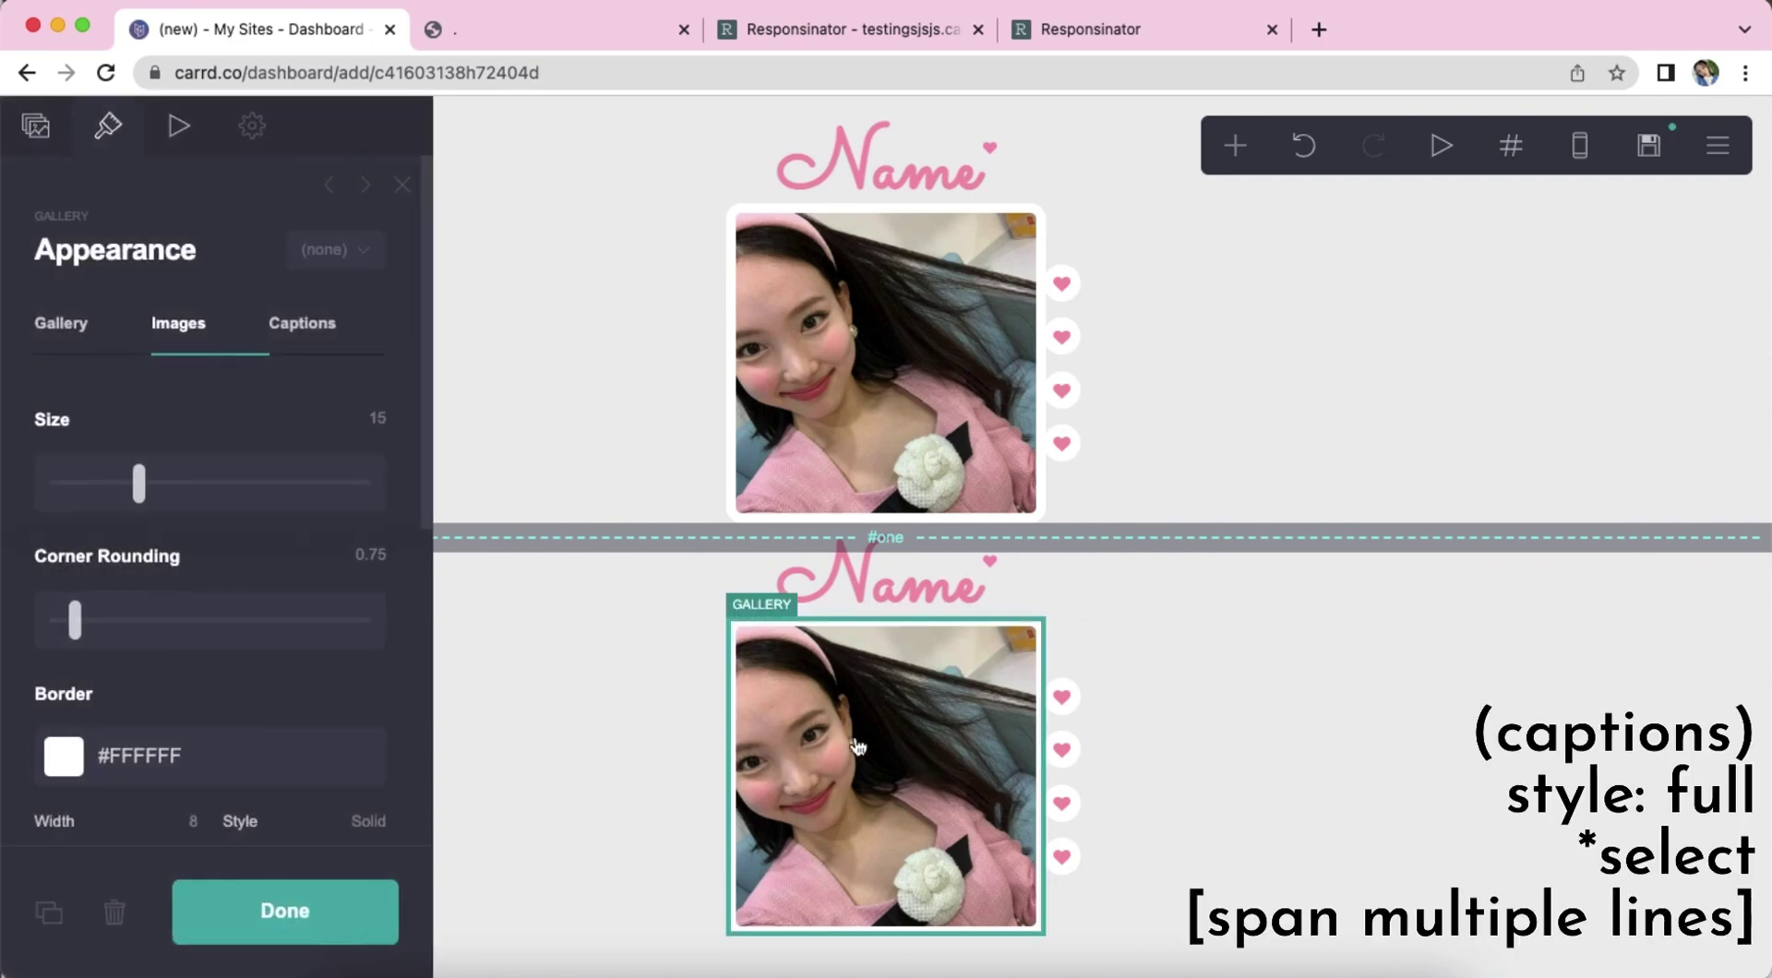
pyautogui.click(321, 353)
pyautogui.click(190, 476)
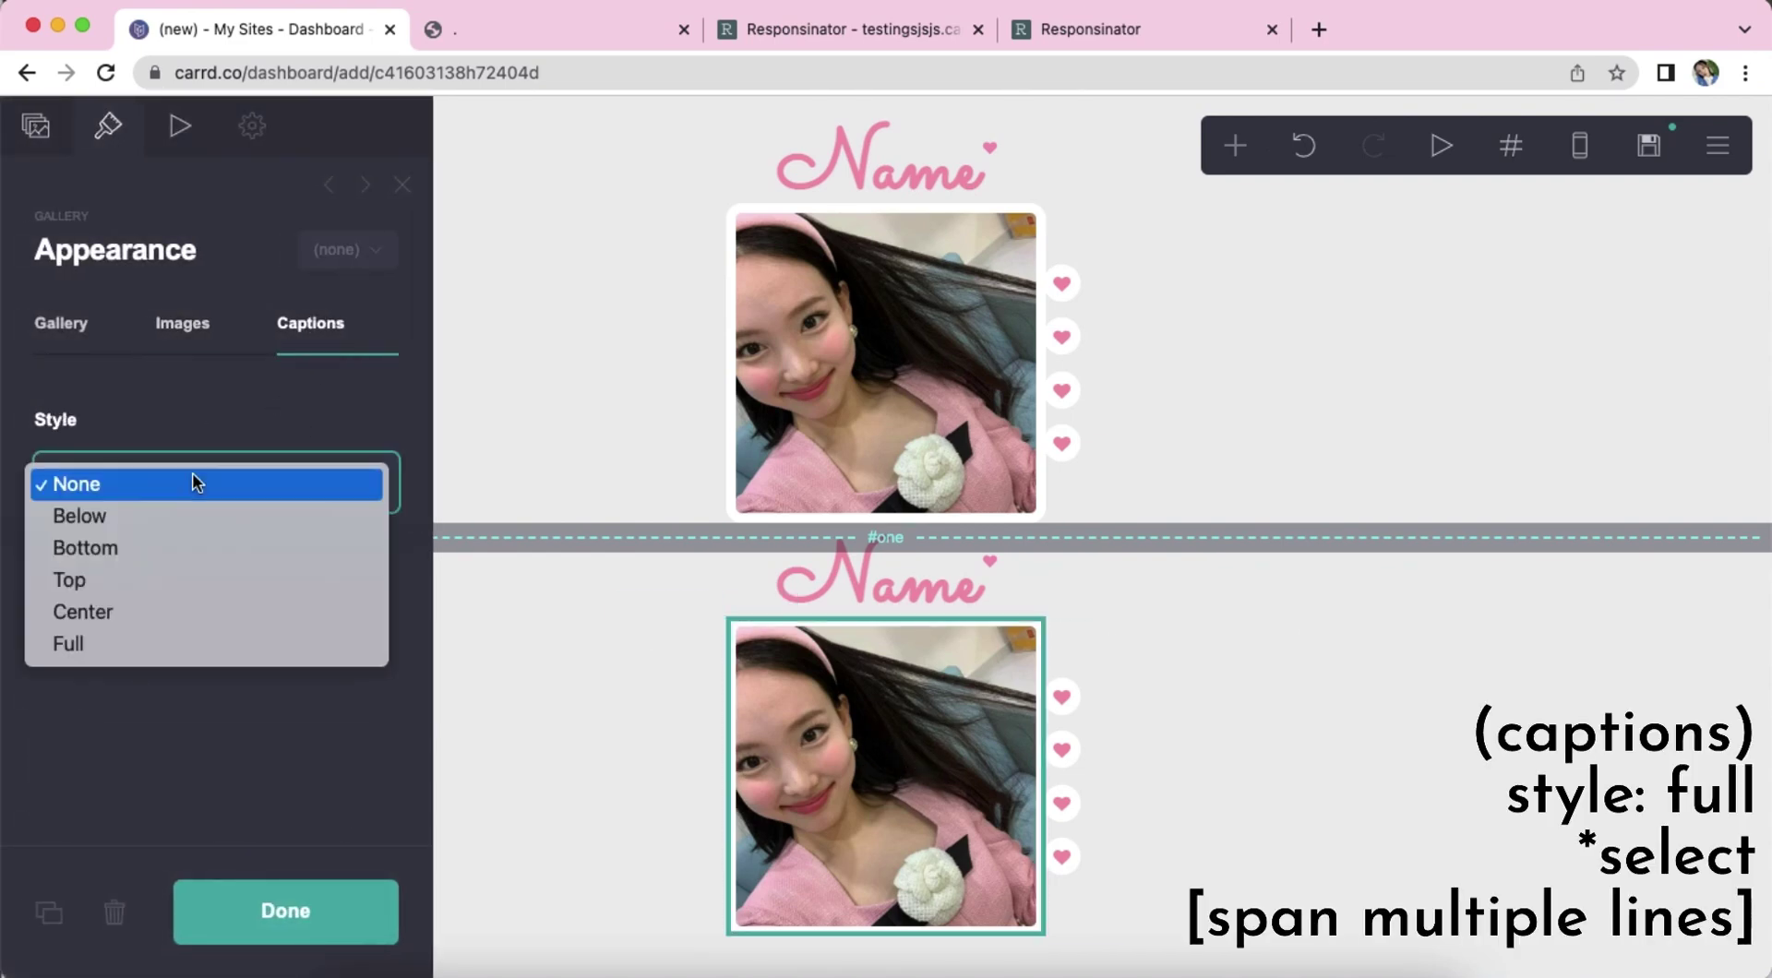
pyautogui.click(177, 644)
pyautogui.click(53, 554)
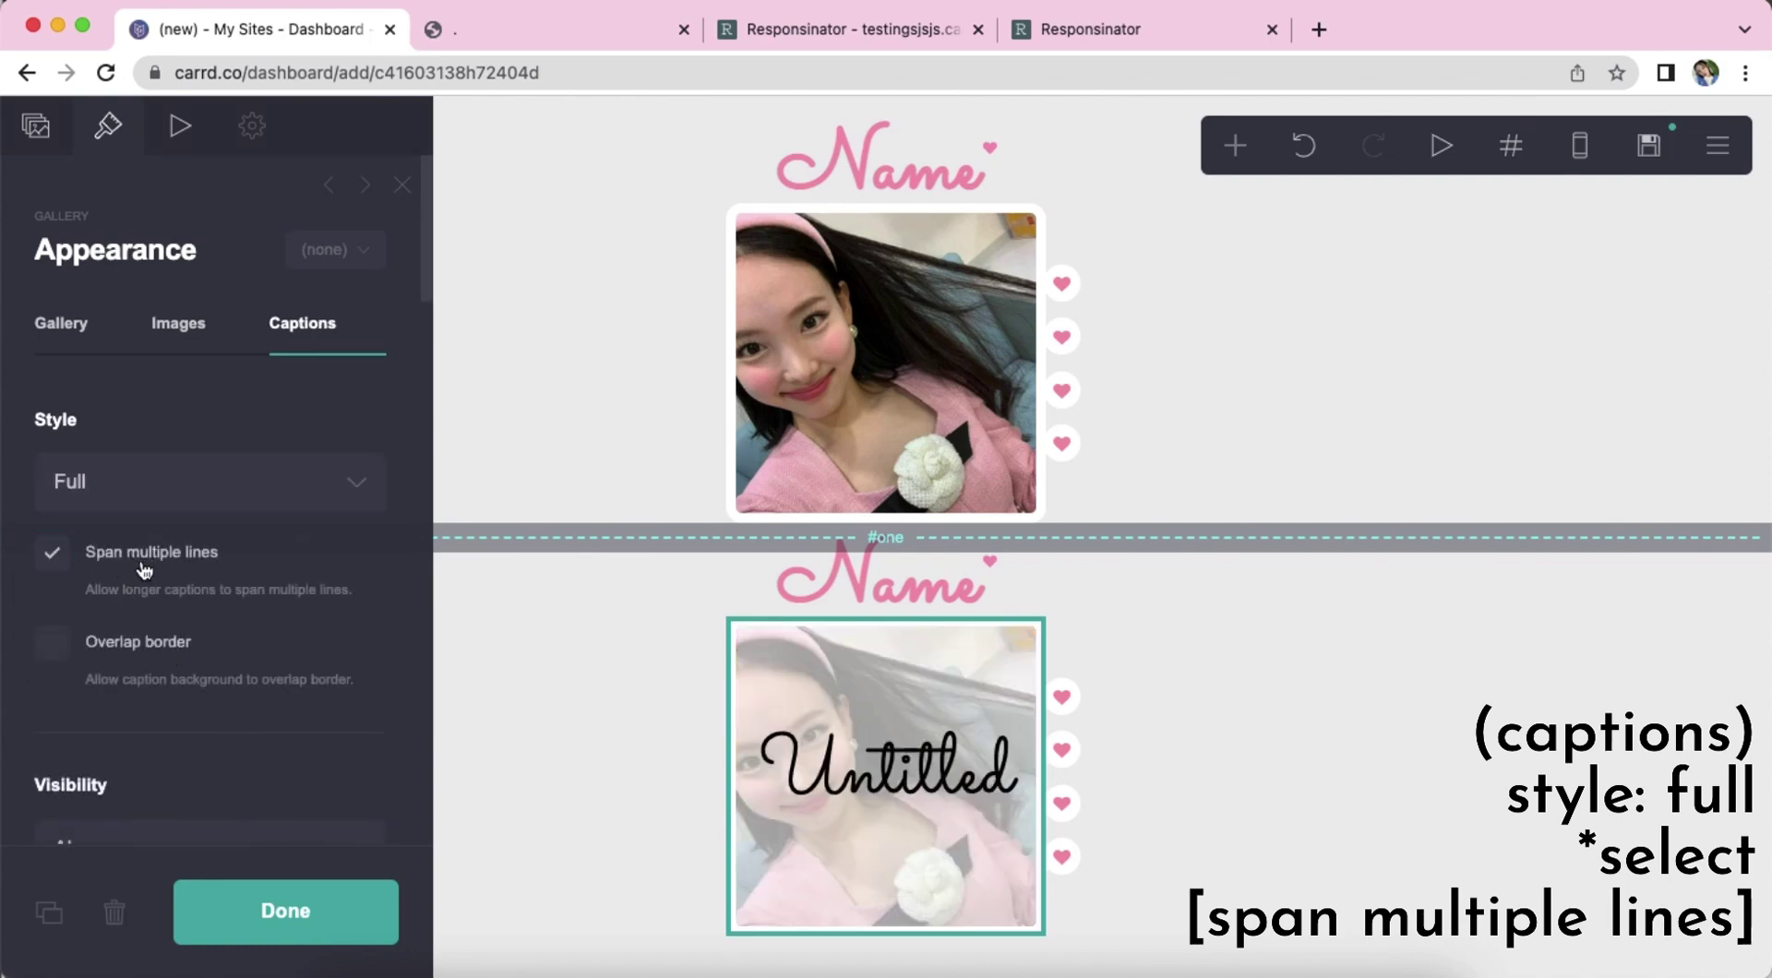
# Set the caption's background color to #FFFFFFC2 and its padding to 0.375.
pyautogui.scroll(-5, 166, 570)
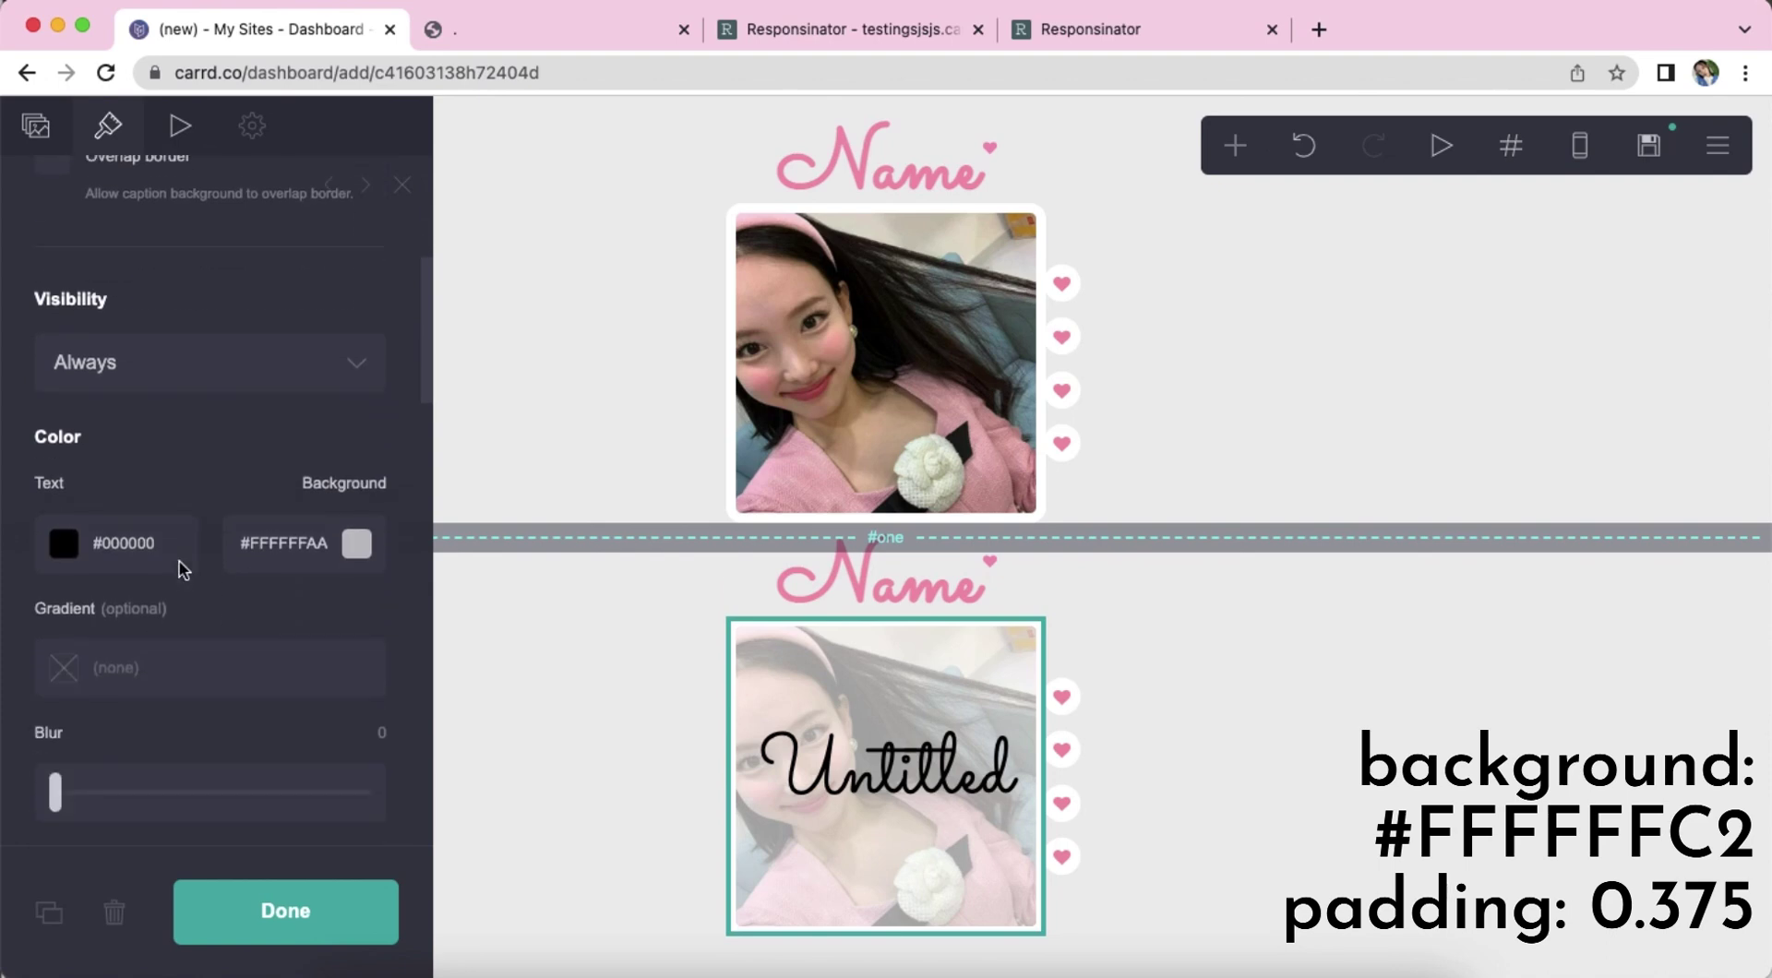
pyautogui.click(277, 512)
pyautogui.press('BackSpace')
pyautogui.press('BackSpace')
pyautogui.write('C2')
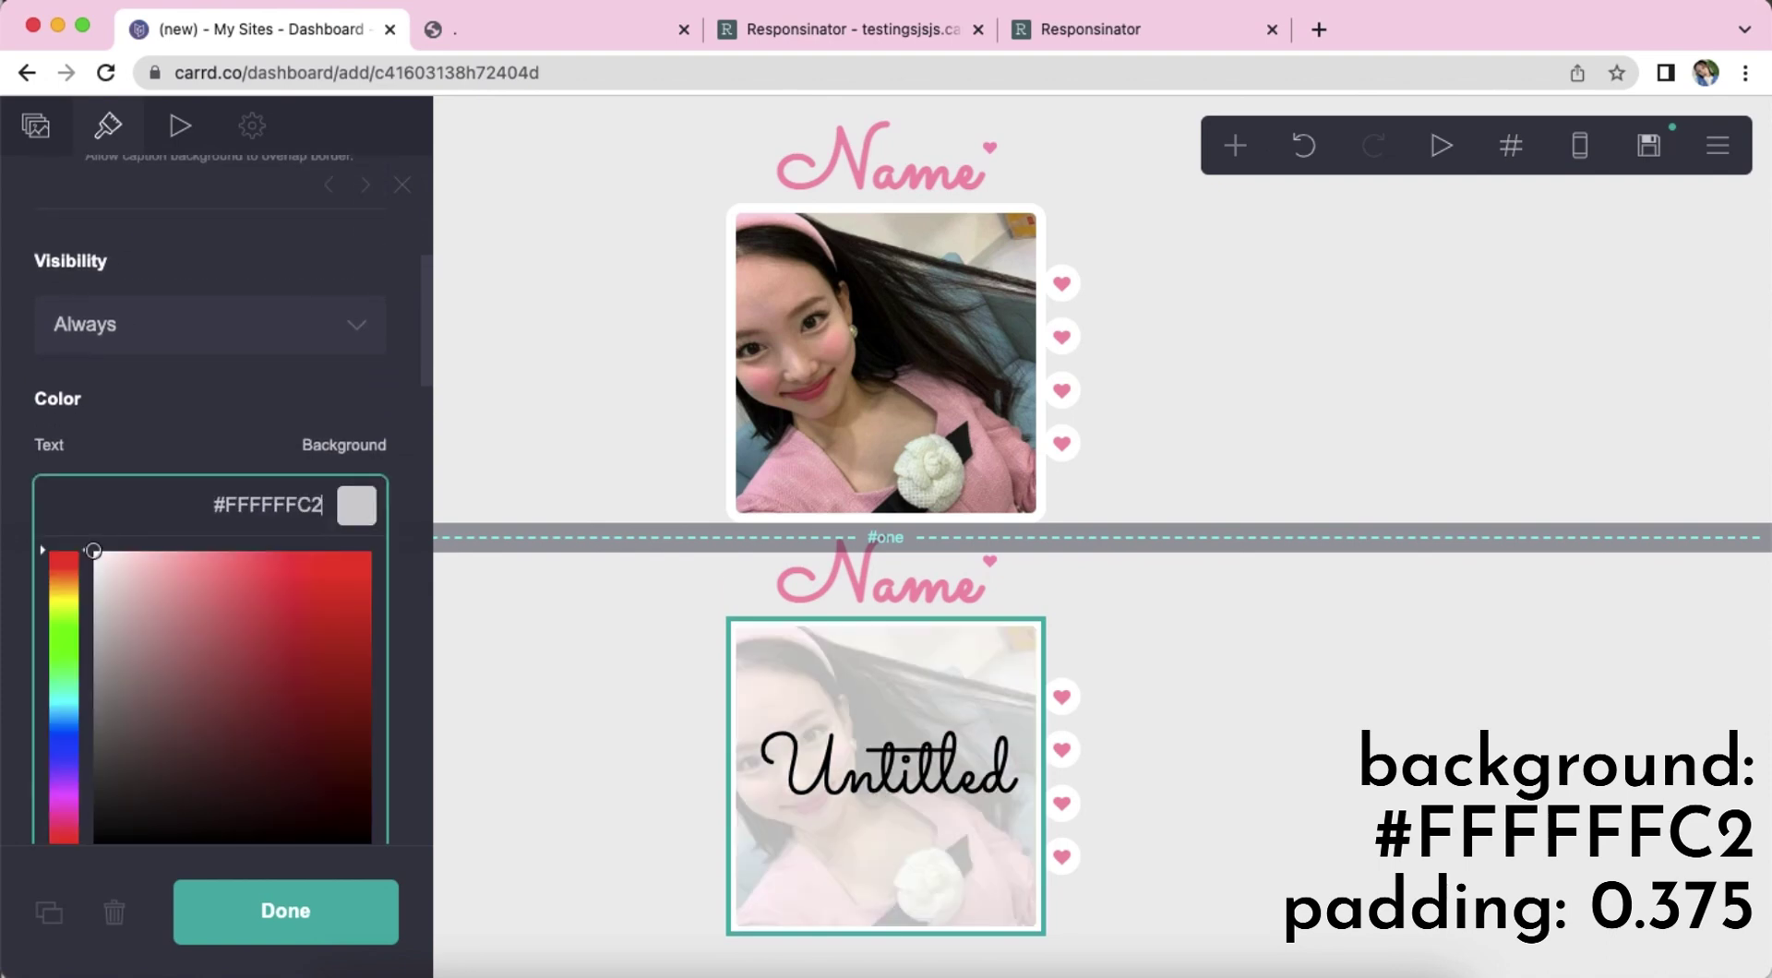
pyautogui.press('Return')
pyautogui.scroll(-5, 238, 573)
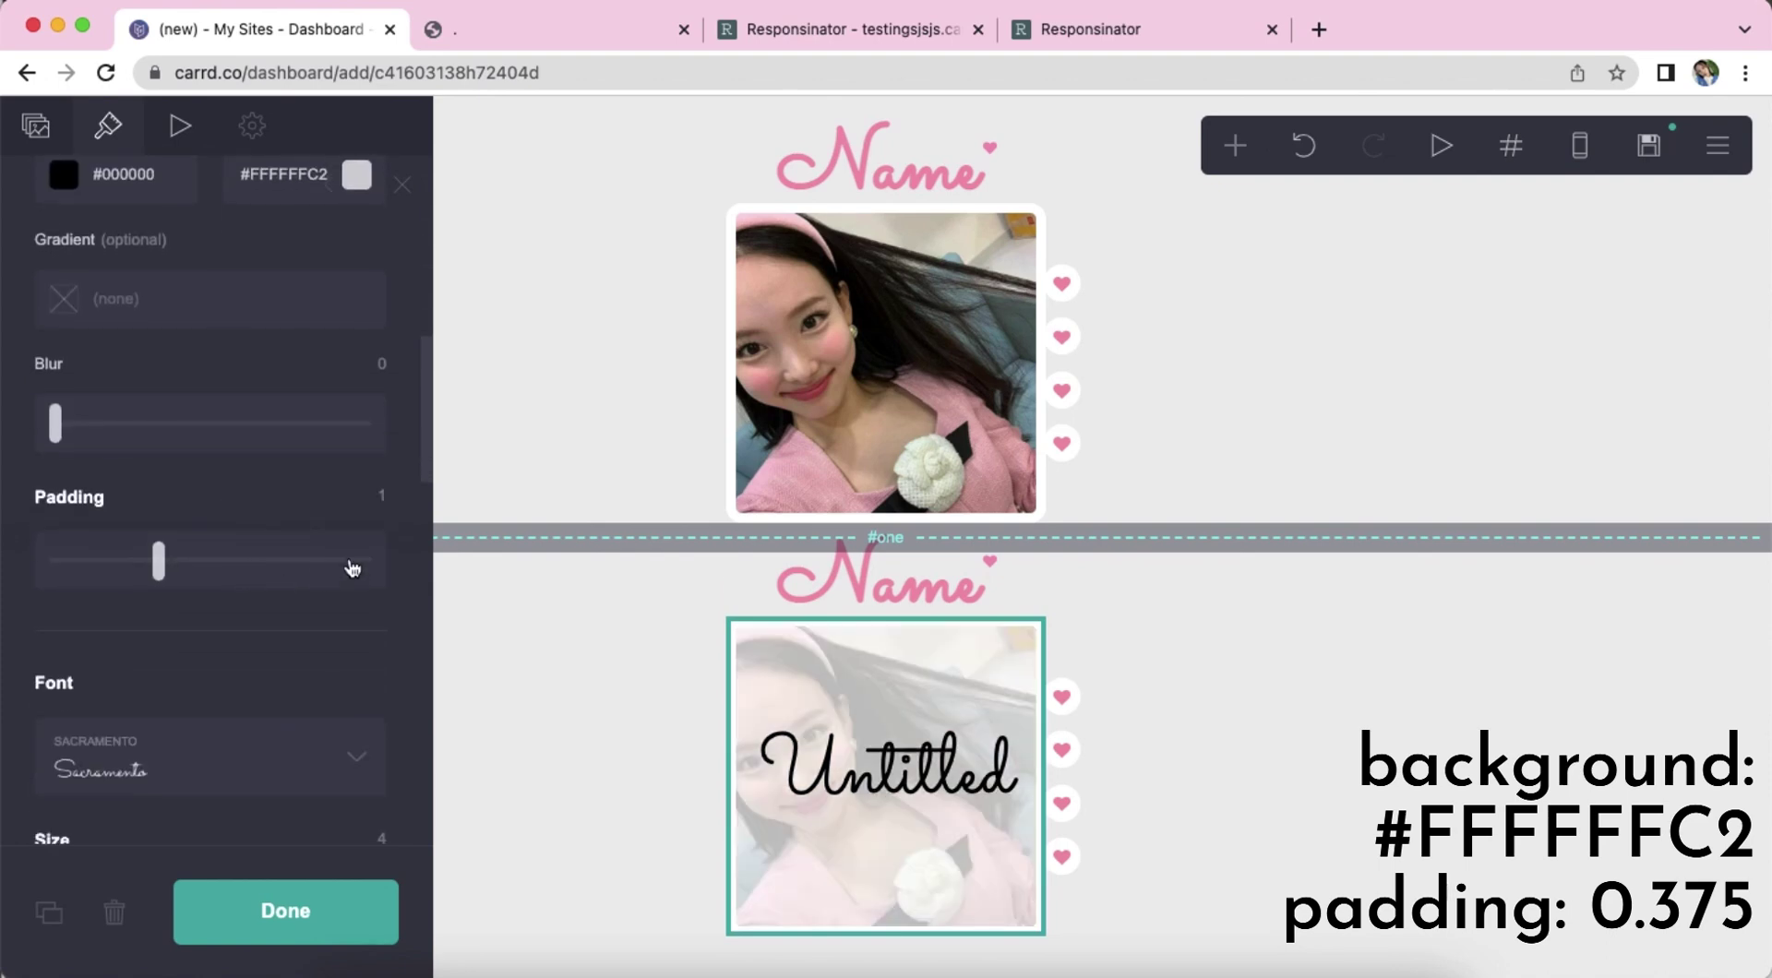
pyautogui.scroll(-4, 261, 562)
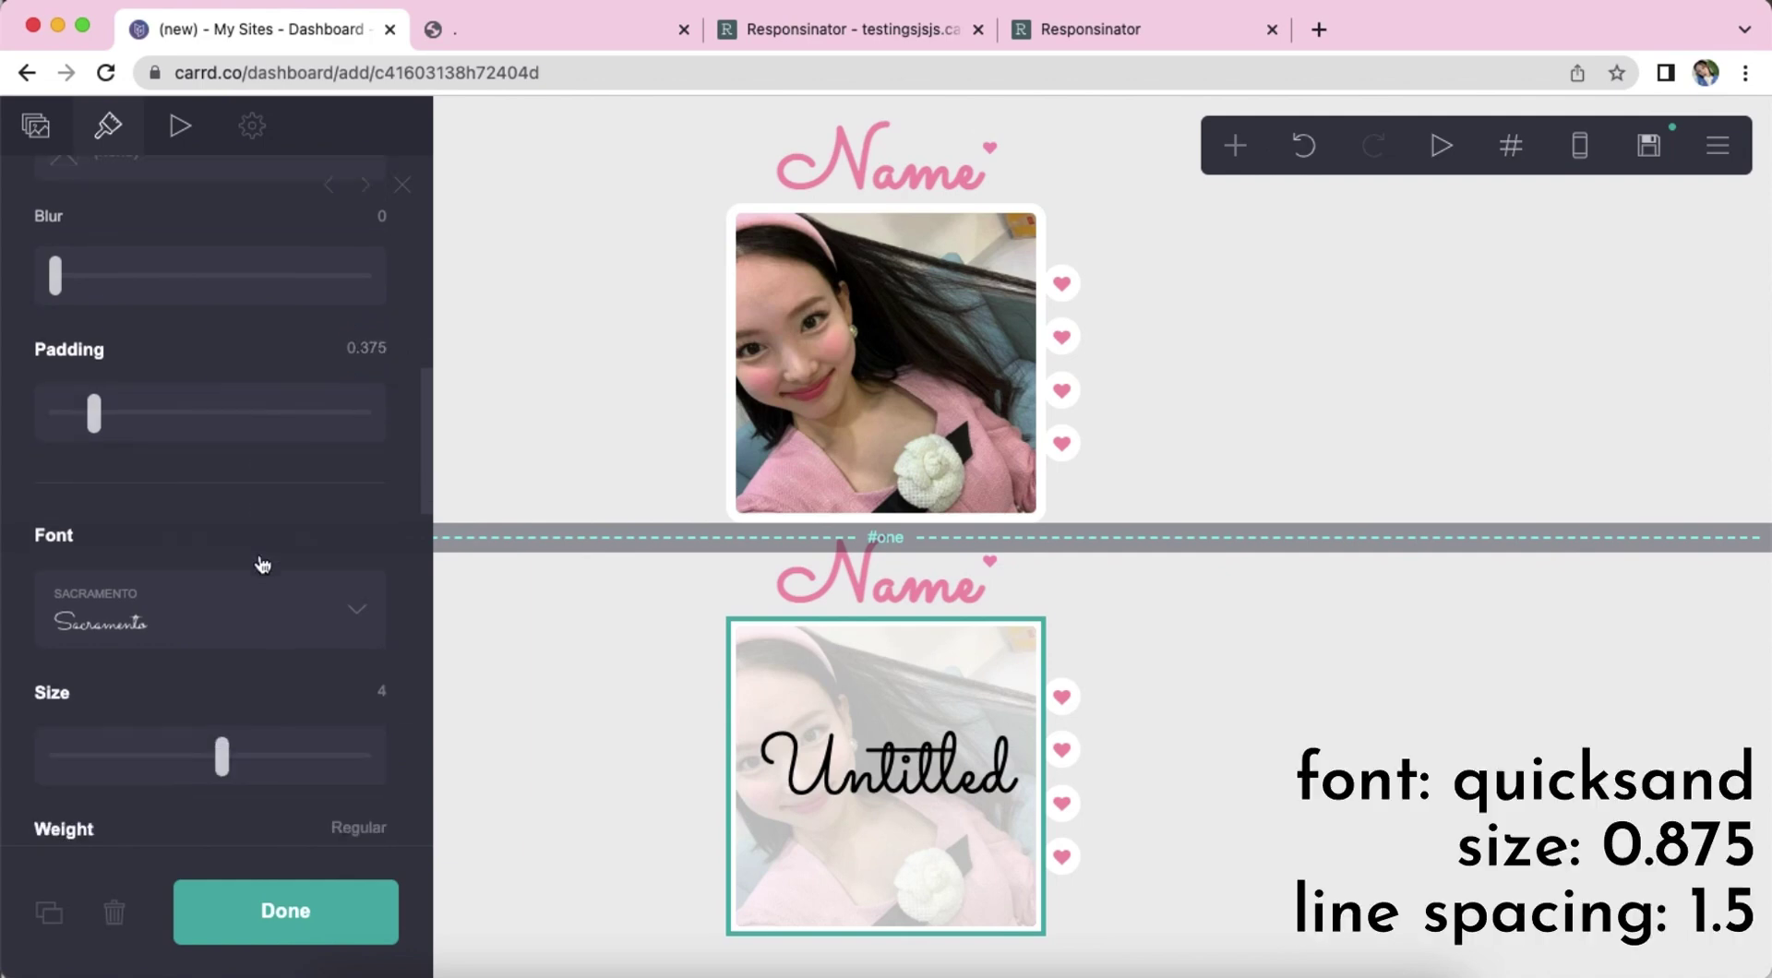
# Set the caption font to Quicksand with size 0.875 and line spacing 1.5.
pyautogui.click(356, 578)
pyautogui.scroll(3, 360, 579)
pyautogui.click(360, 579)
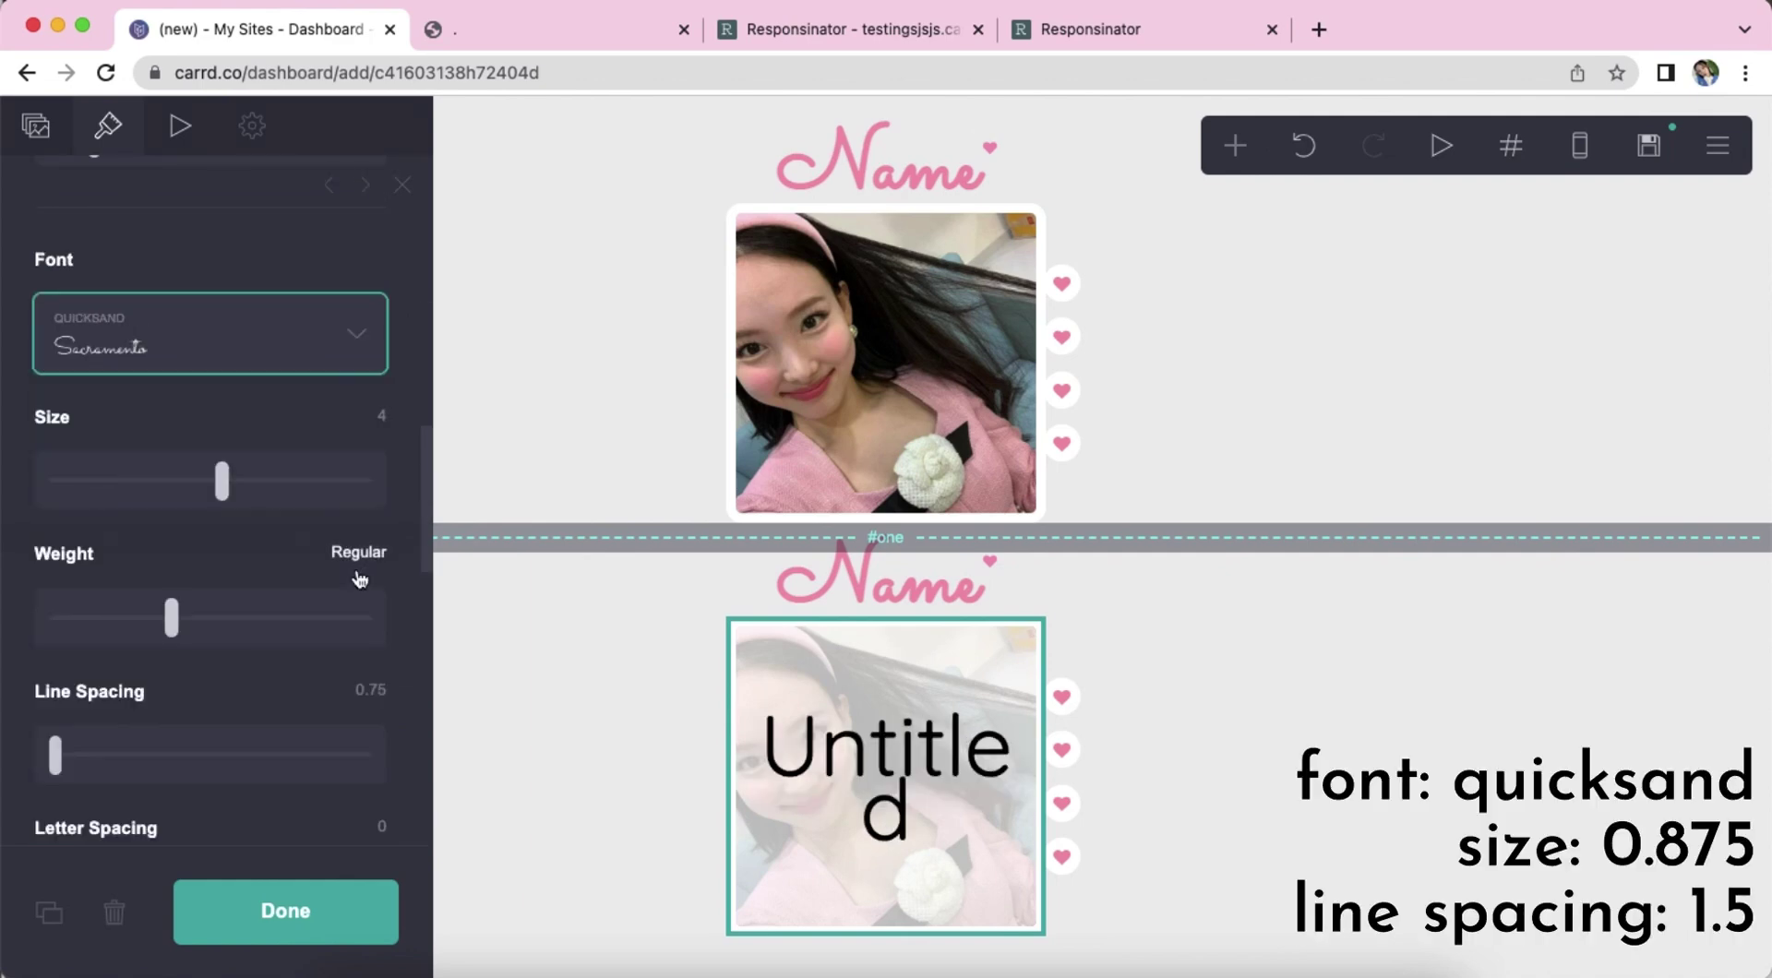
pyautogui.click(386, 432)
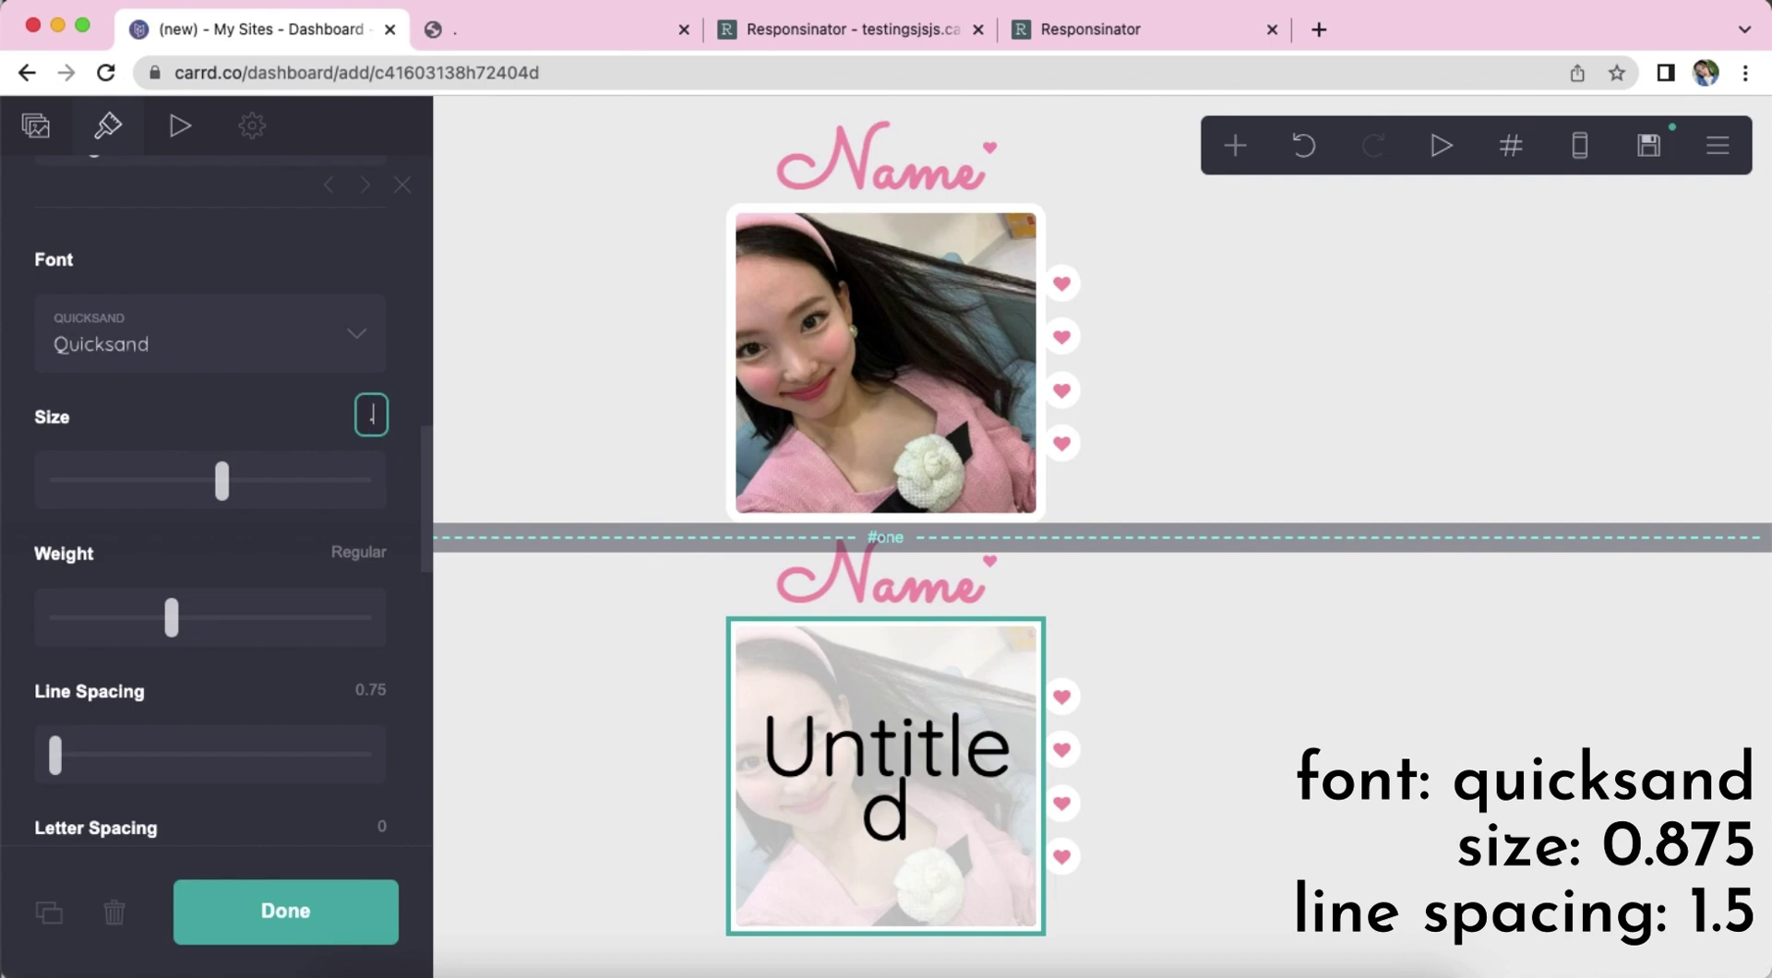
pyautogui.write('0.875')
pyautogui.press('Return')
pyautogui.click(369, 689)
pyautogui.write('1')
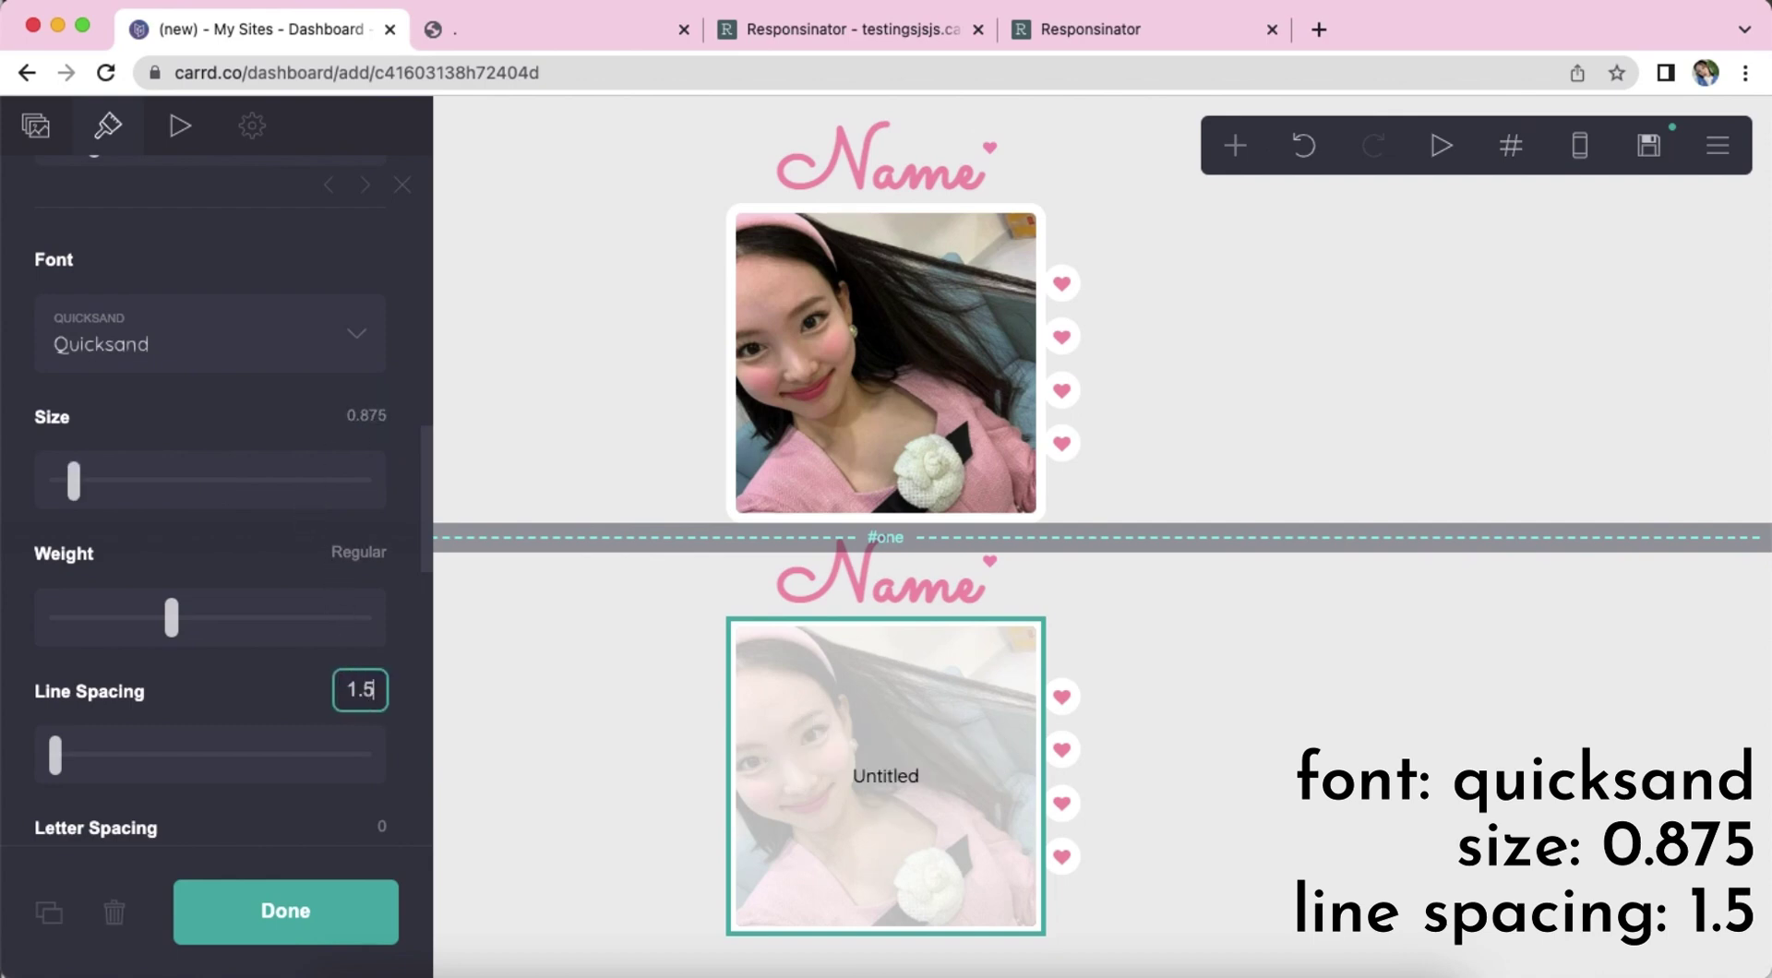
pyautogui.write('.5')
pyautogui.press('Return')
# Give the caption text a #000000 drop shadow with angle 0, distance 0 and blur 0.125.
pyautogui.scroll(-10, 296, 633)
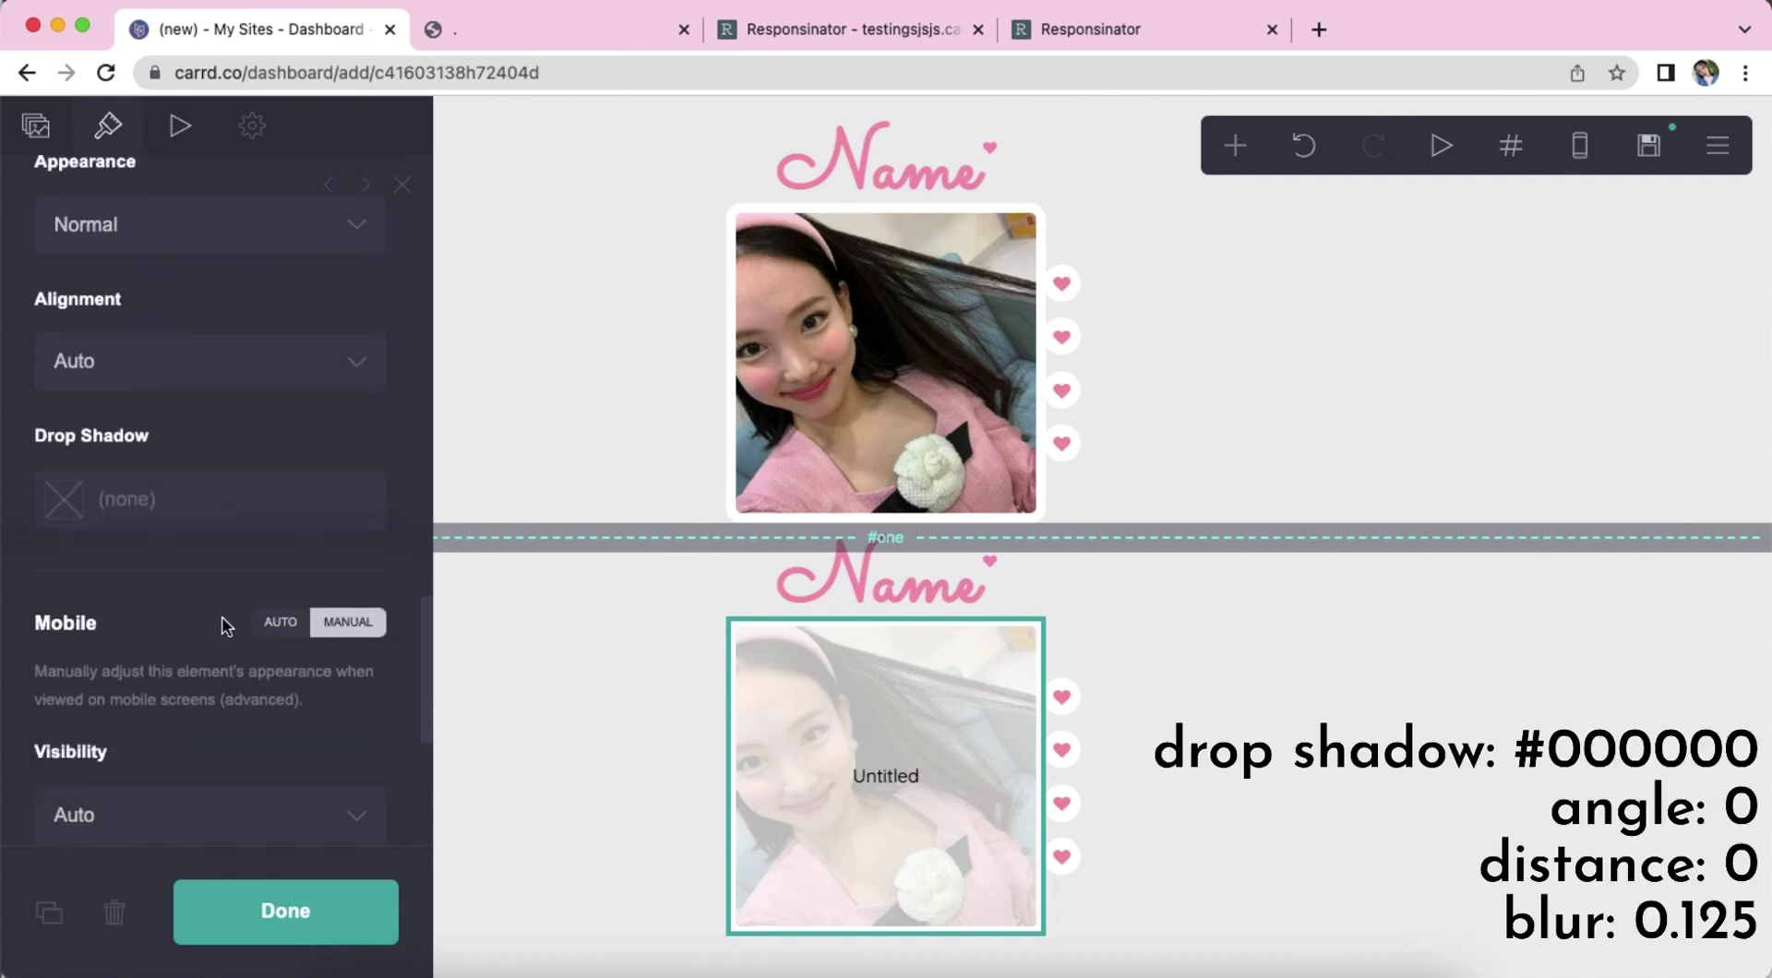
pyautogui.click(194, 494)
pyautogui.click(147, 514)
pyautogui.click(225, 443)
pyautogui.scroll(-2, 182, 542)
pyautogui.click(44, 486)
pyautogui.moveTo(57, 604); pyautogui.dragTo(37, 609)
pyautogui.click(368, 536)
pyautogui.write('0.125')
pyautogui.press('Return')
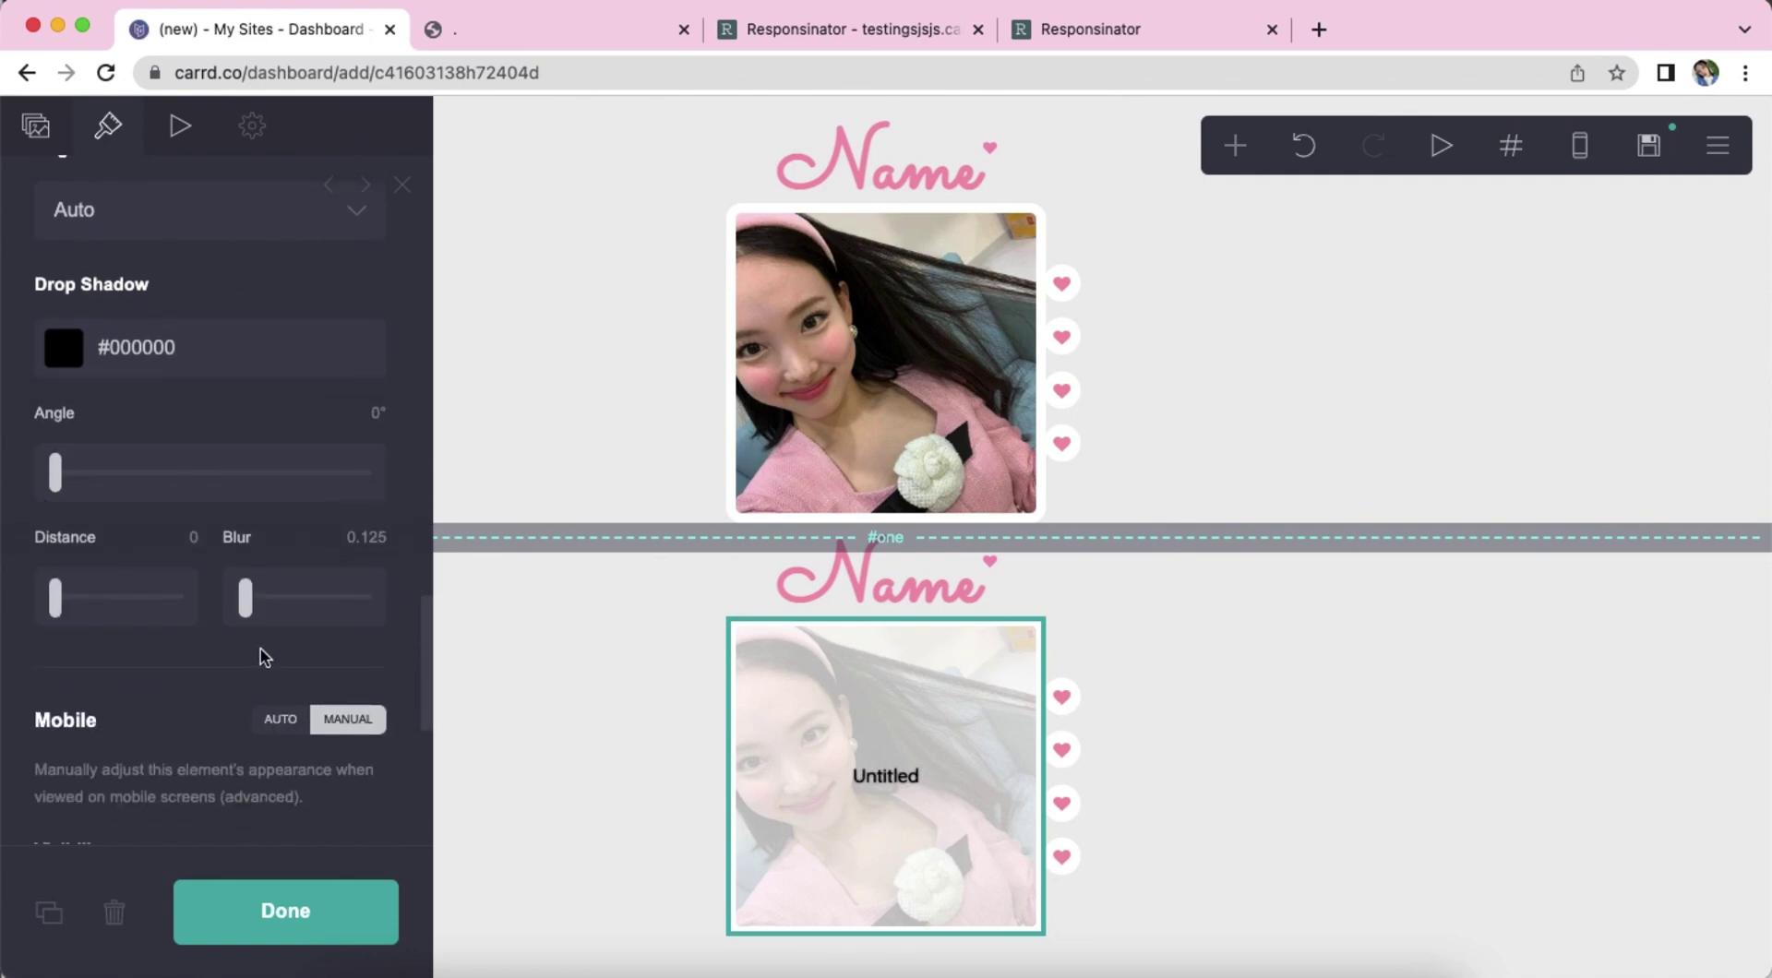
# Replace the photo's "Untitled" caption with the pasted text starting "ABOUT ✦ info info info".
pyautogui.scroll(-10, 269, 609)
pyautogui.click(27, 127)
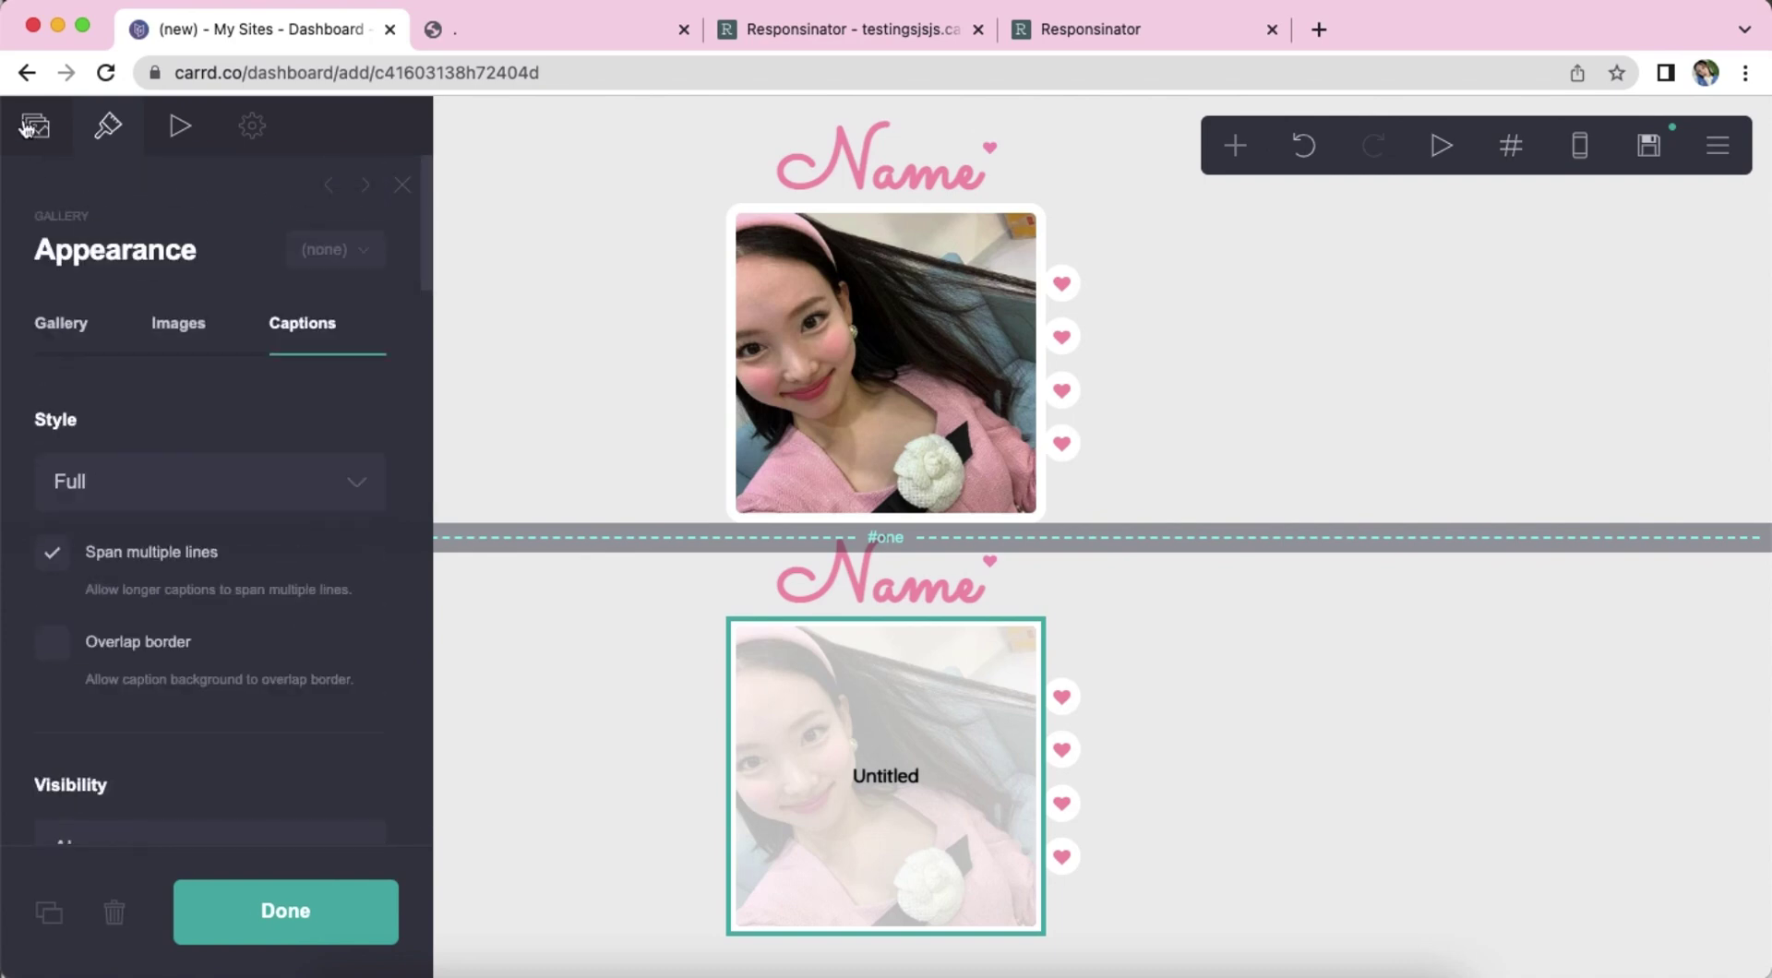
pyautogui.click(27, 127)
pyautogui.scroll(-3, 222, 489)
pyautogui.click(177, 645)
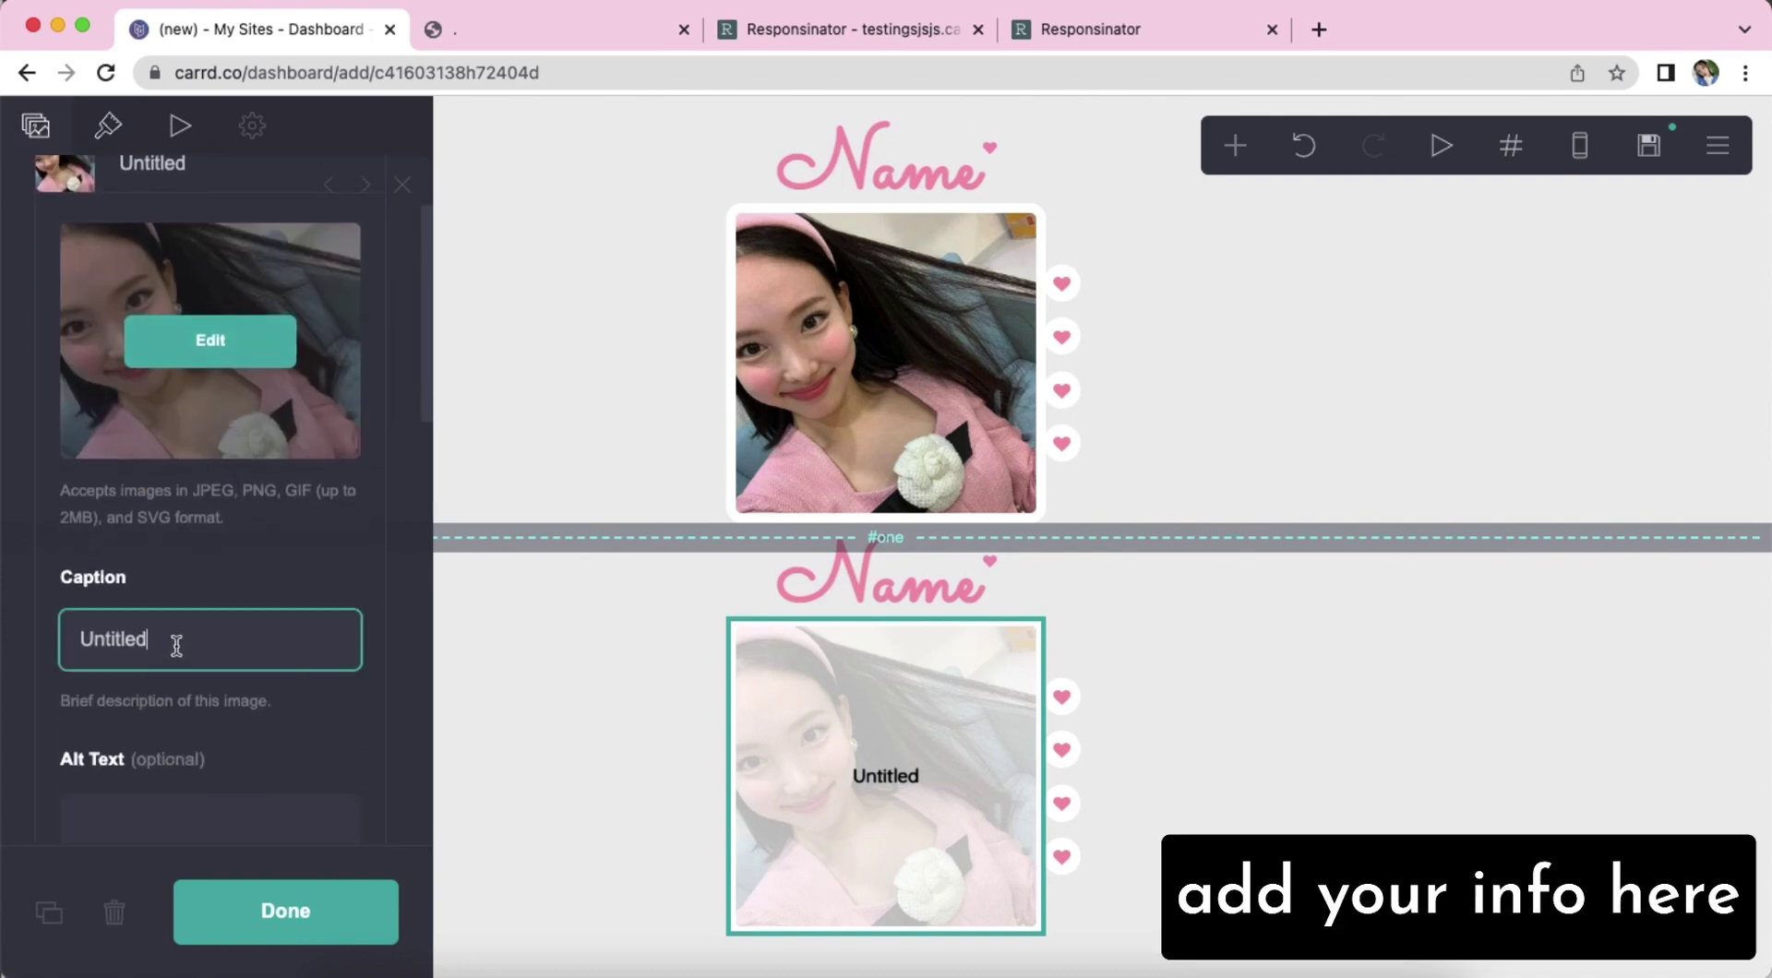
pyautogui.doubleClick(161, 639)
pyautogui.press('super+v')
pyautogui.click(847, 865)
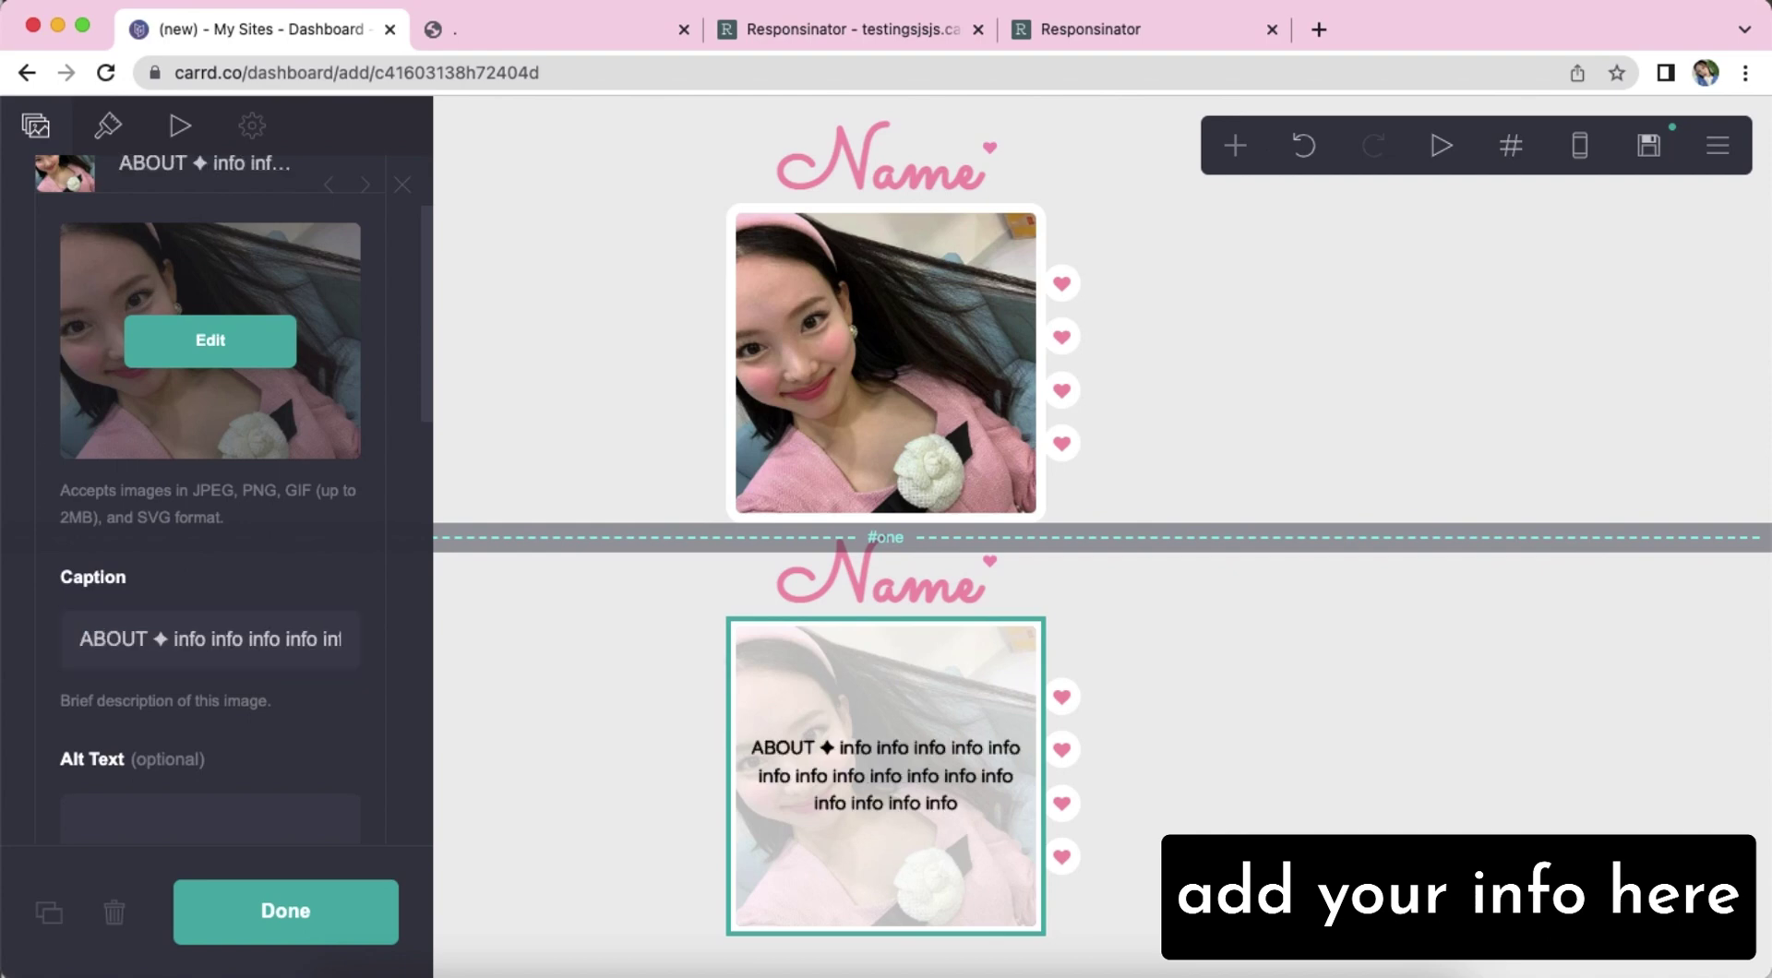
# Append "✧ cr" and the creator's handle to the end of the photo caption.
pyautogui.click(308, 639)
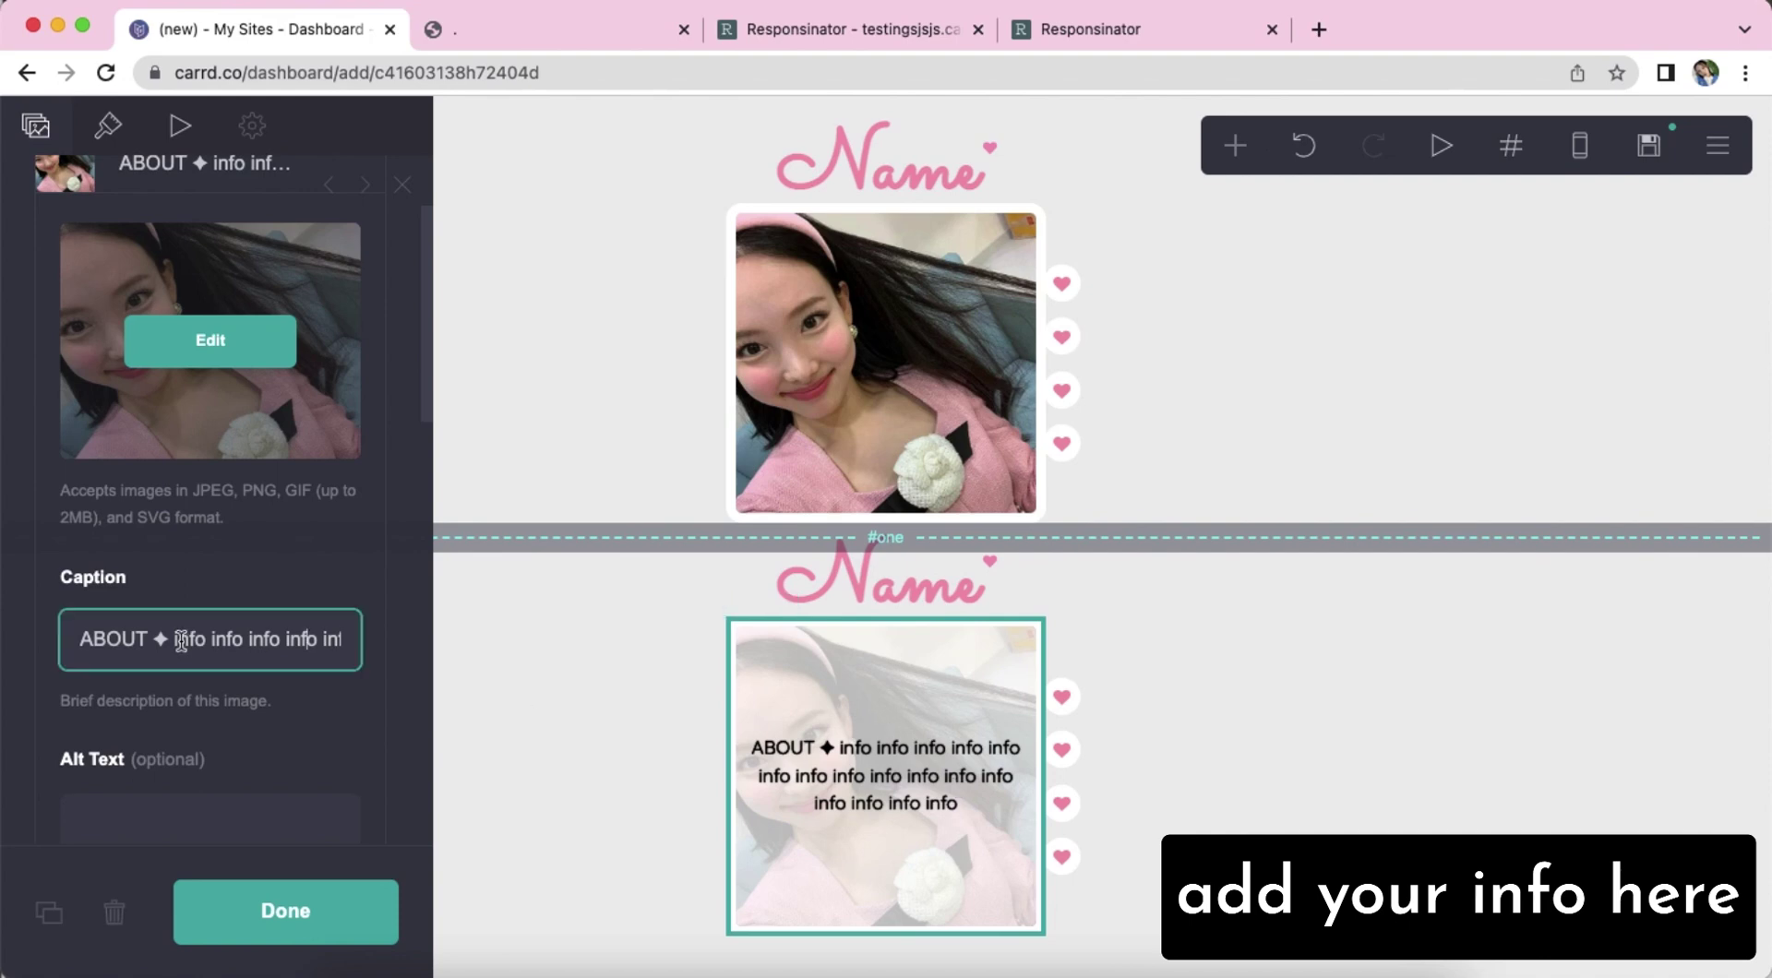
pyautogui.moveTo(308, 633); pyautogui.dragTo(427, 641)
pyautogui.click(332, 638)
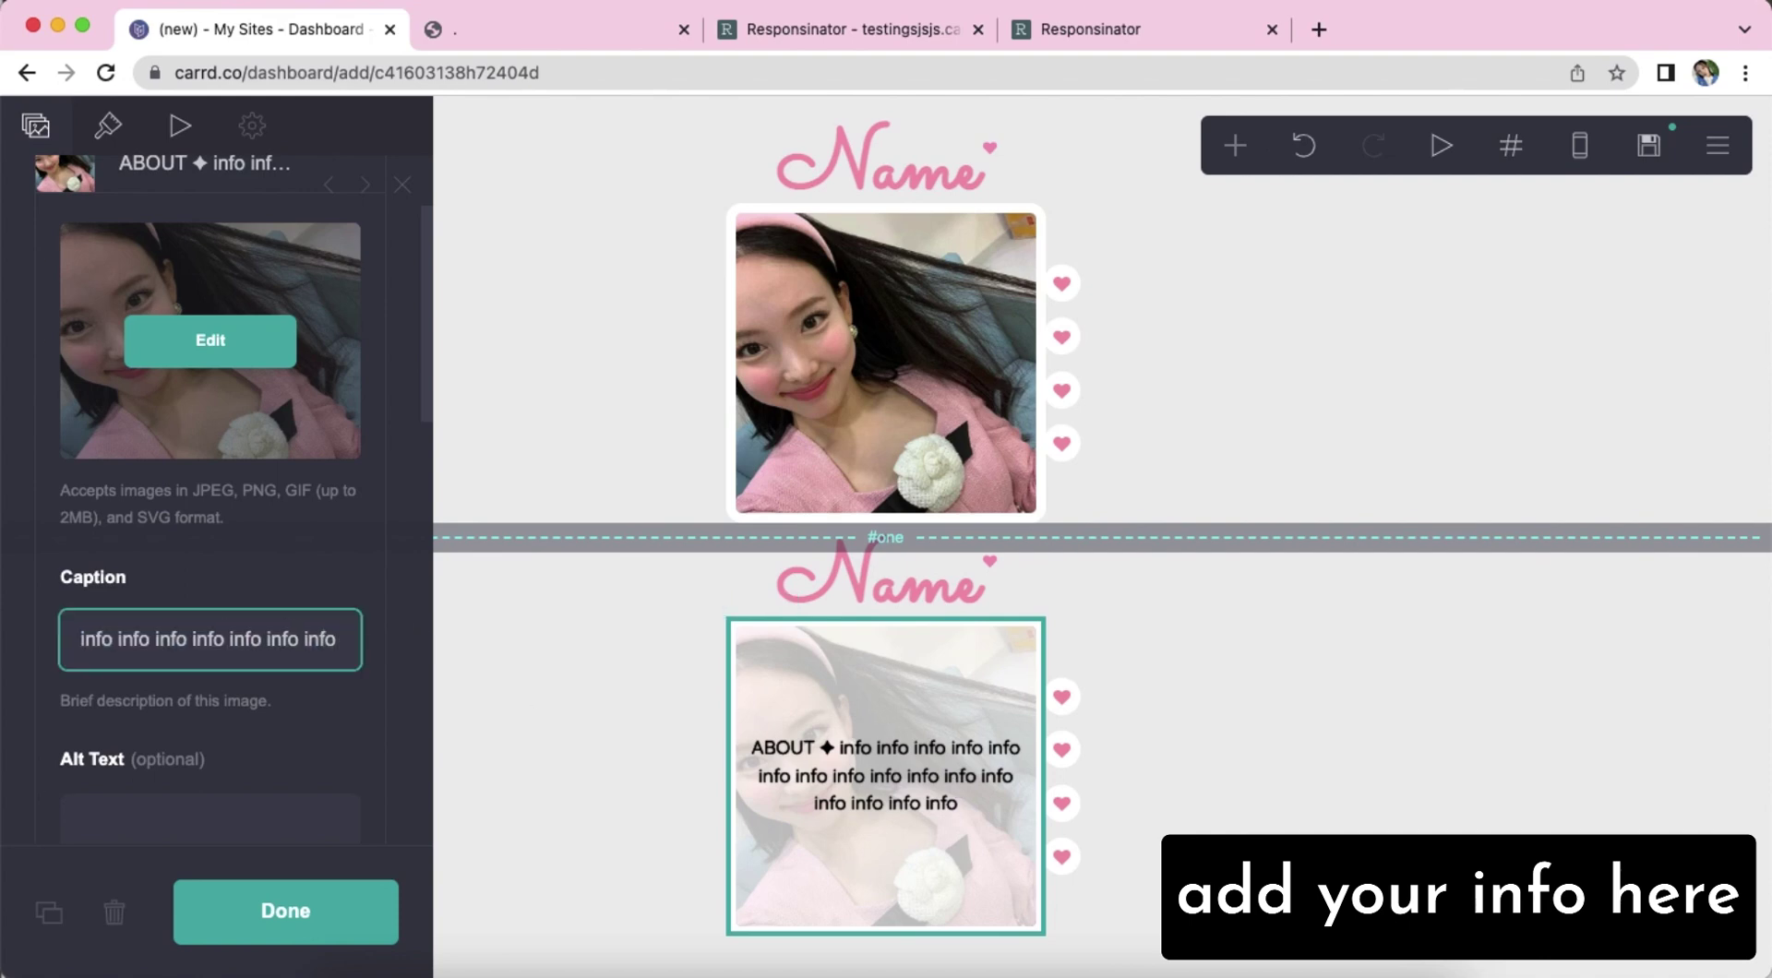
pyautogui.write('✧ cr jj')
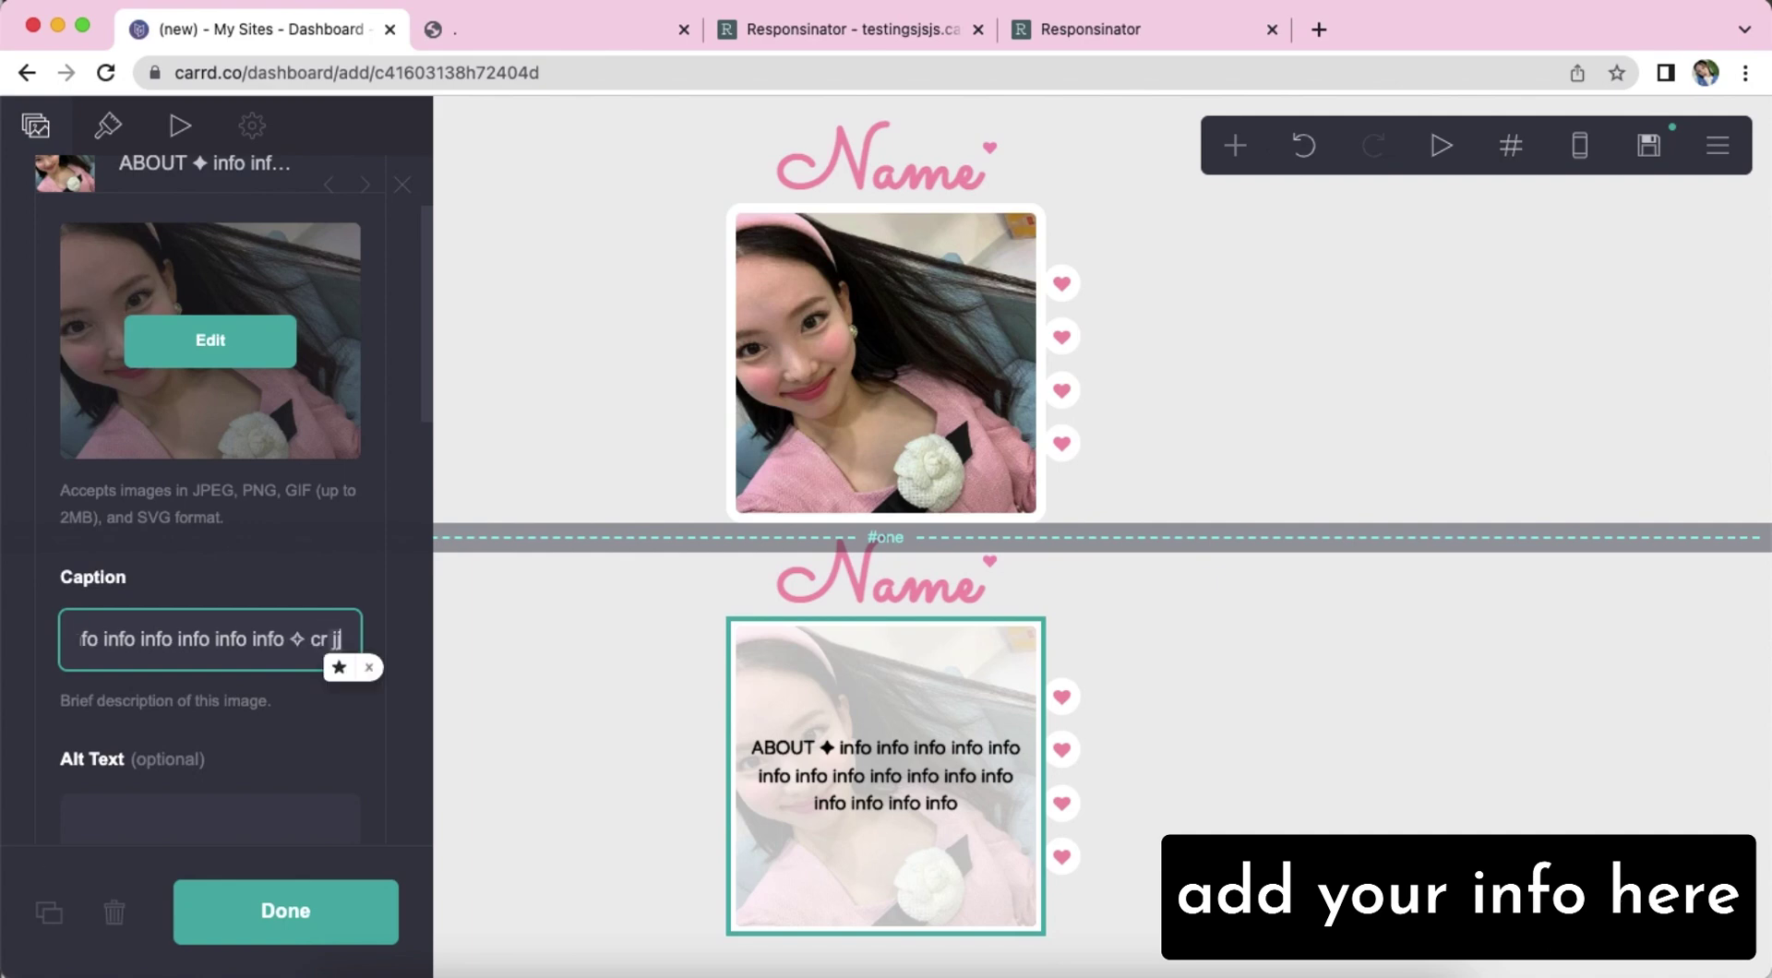
pyautogui.write('uniiy')
pyautogui.press('Return')
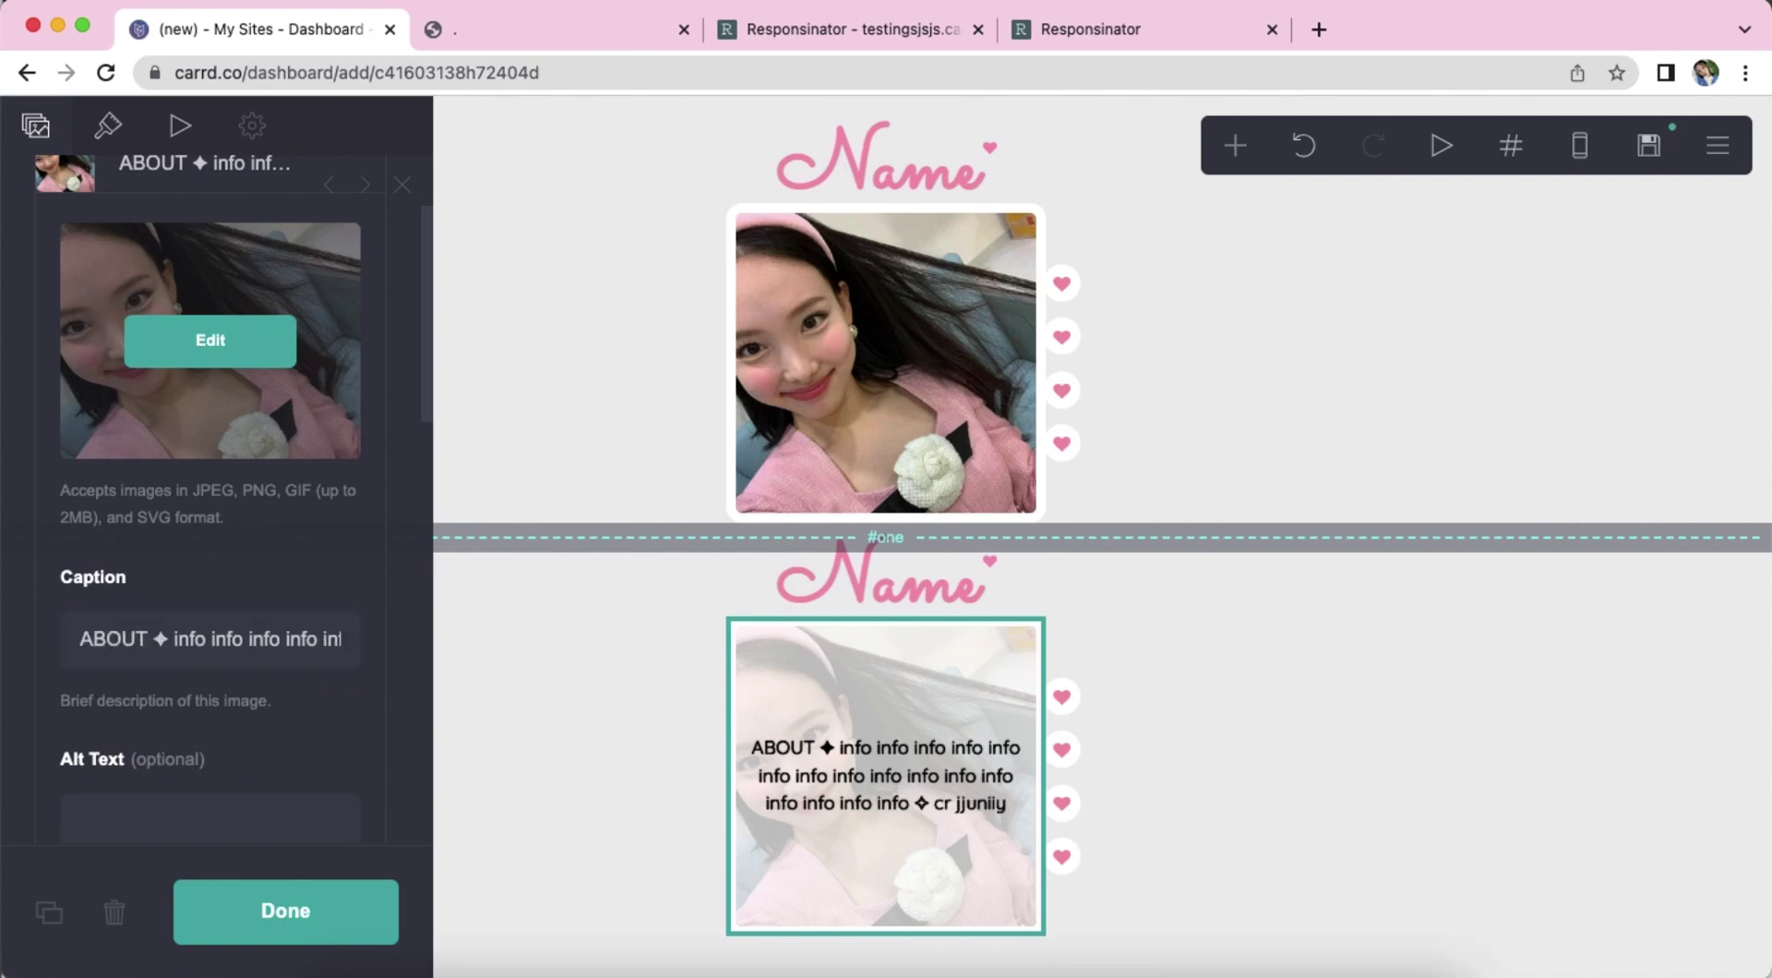
# Lengthen the ABOUT caption on the #one photo with additional repeated "info" words ahead of the "✧ cr" credit.
pyautogui.click(188, 641)
pyautogui.press('Right')
pyautogui.press('Right')
pyautogui.press('Right')
pyautogui.press('Right')
pyautogui.press('Right')
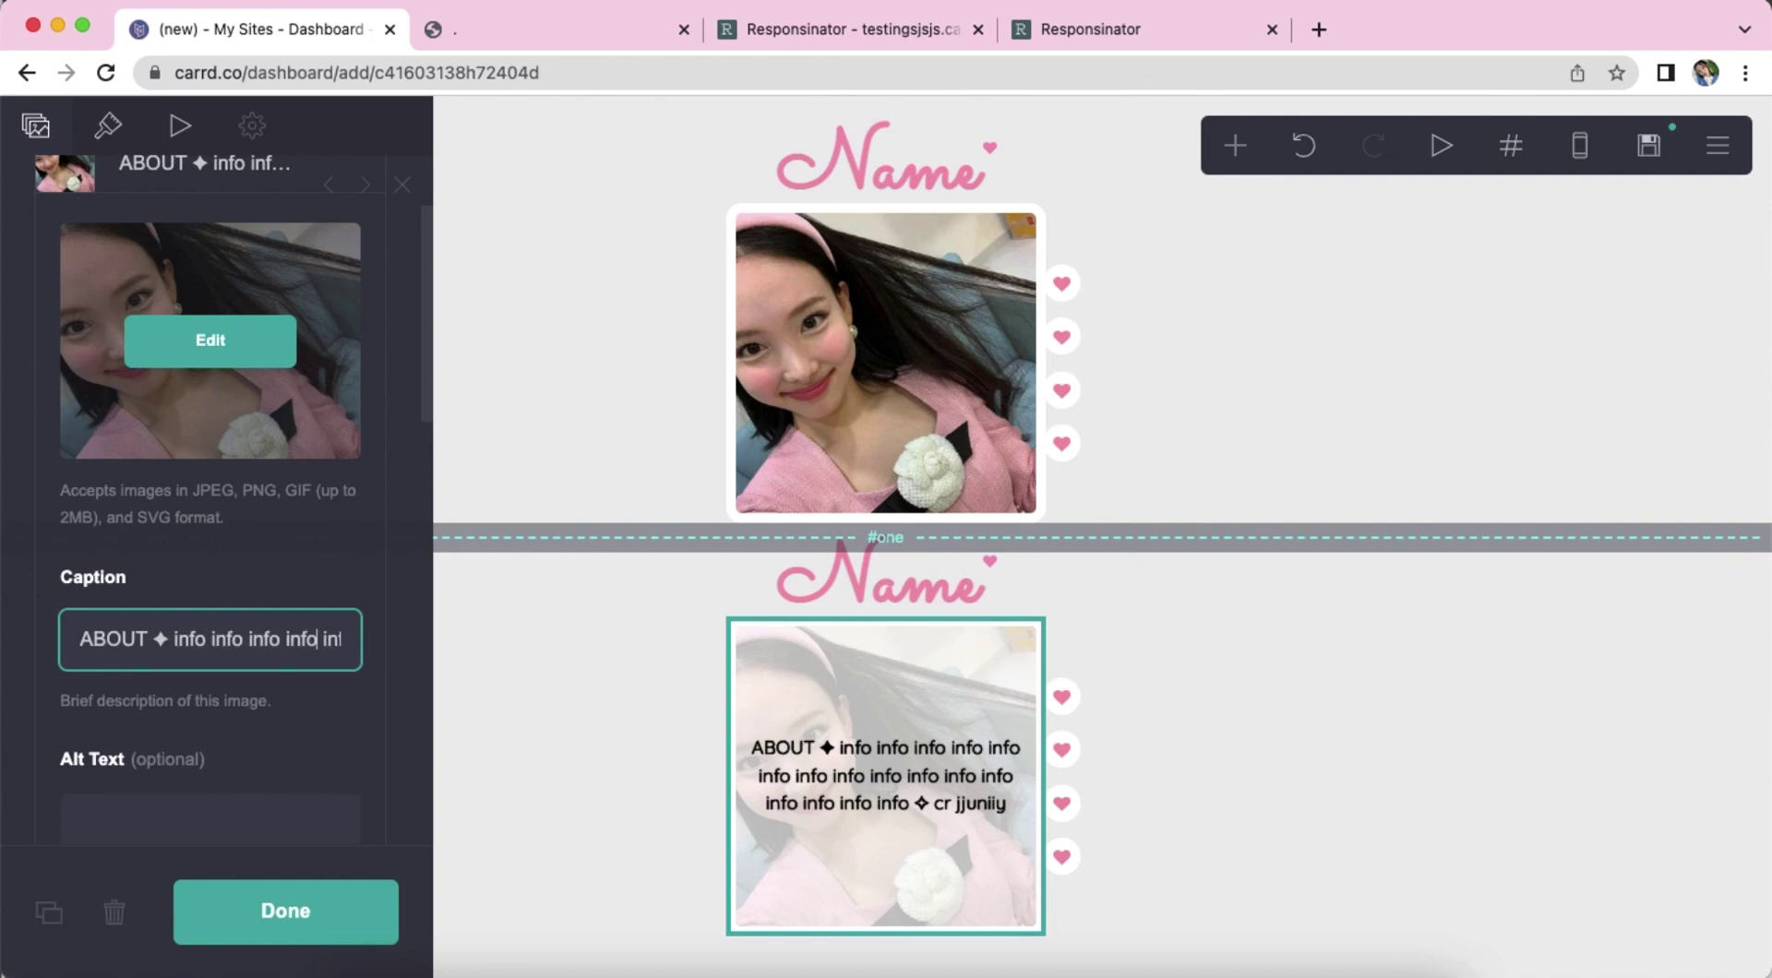
pyautogui.write('info info info')
pyautogui.press('Return')
pyautogui.click(188, 641)
pyautogui.press('BackSpace')
pyautogui.write('o info info info info info info')
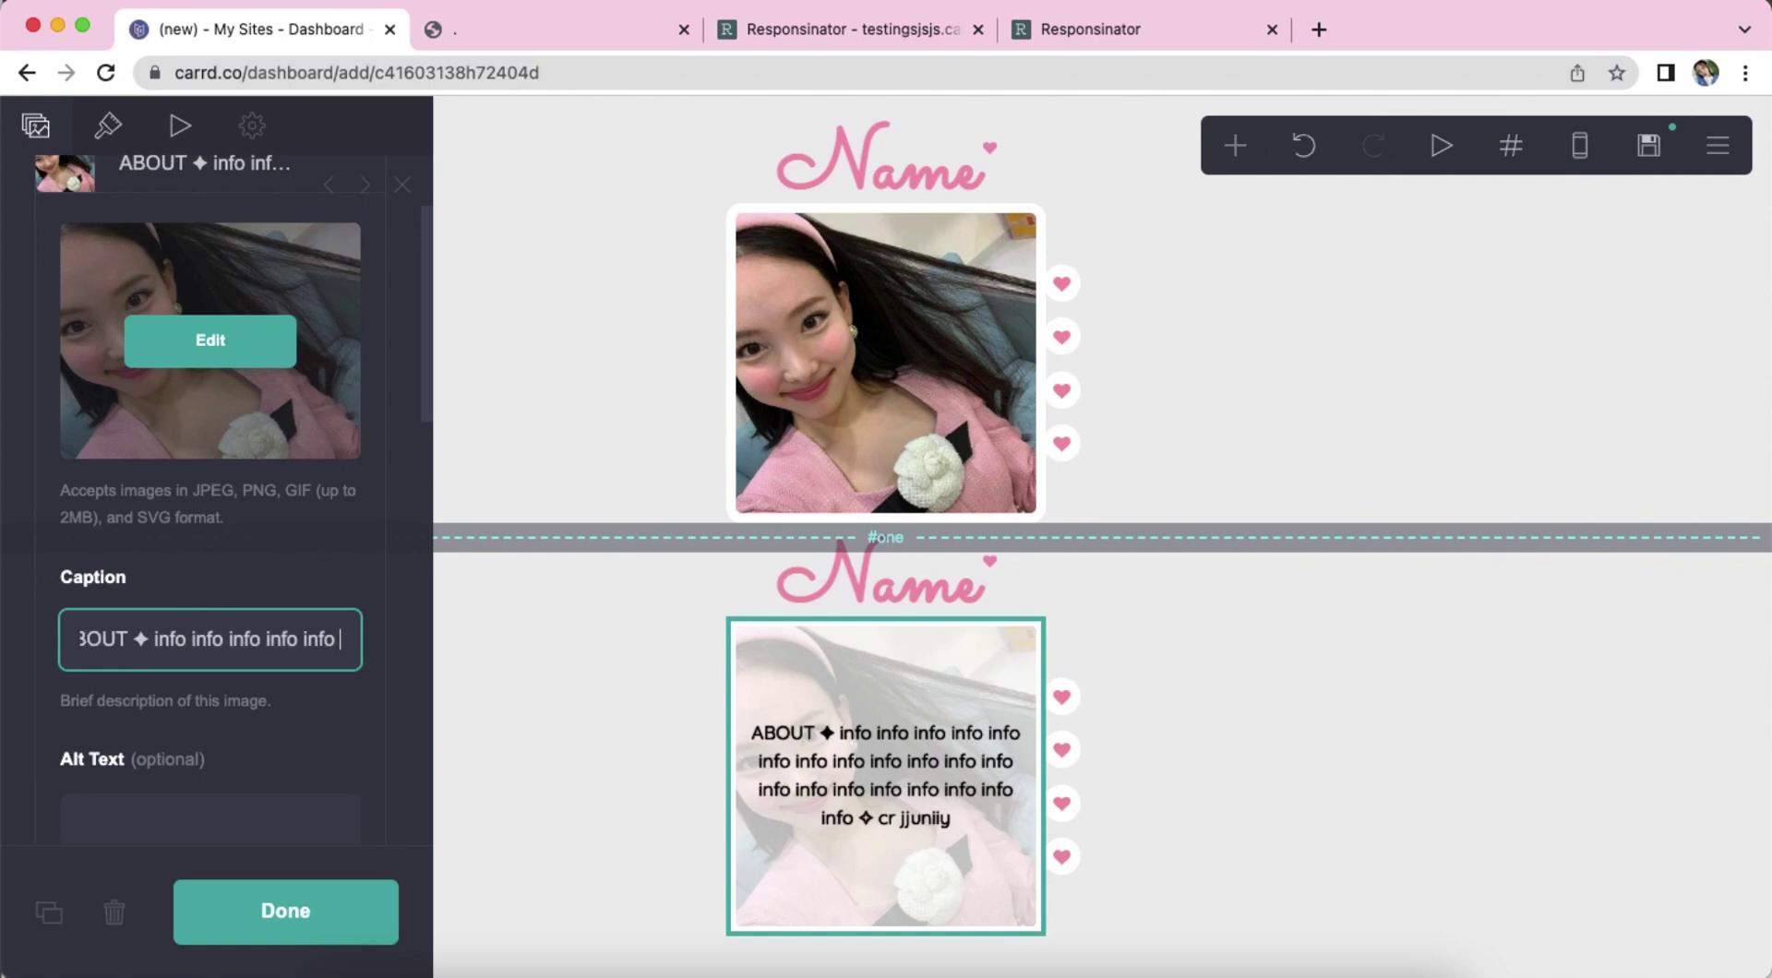
pyautogui.press('Return')
pyautogui.click(313, 633)
pyautogui.press('Right')
pyautogui.press('Right')
pyautogui.press('Right')
pyautogui.press('Right')
pyautogui.press('Right')
pyautogui.press('Right')
pyautogui.press('Right')
pyautogui.press('Right')
pyautogui.press('Right')
pyautogui.press('Right')
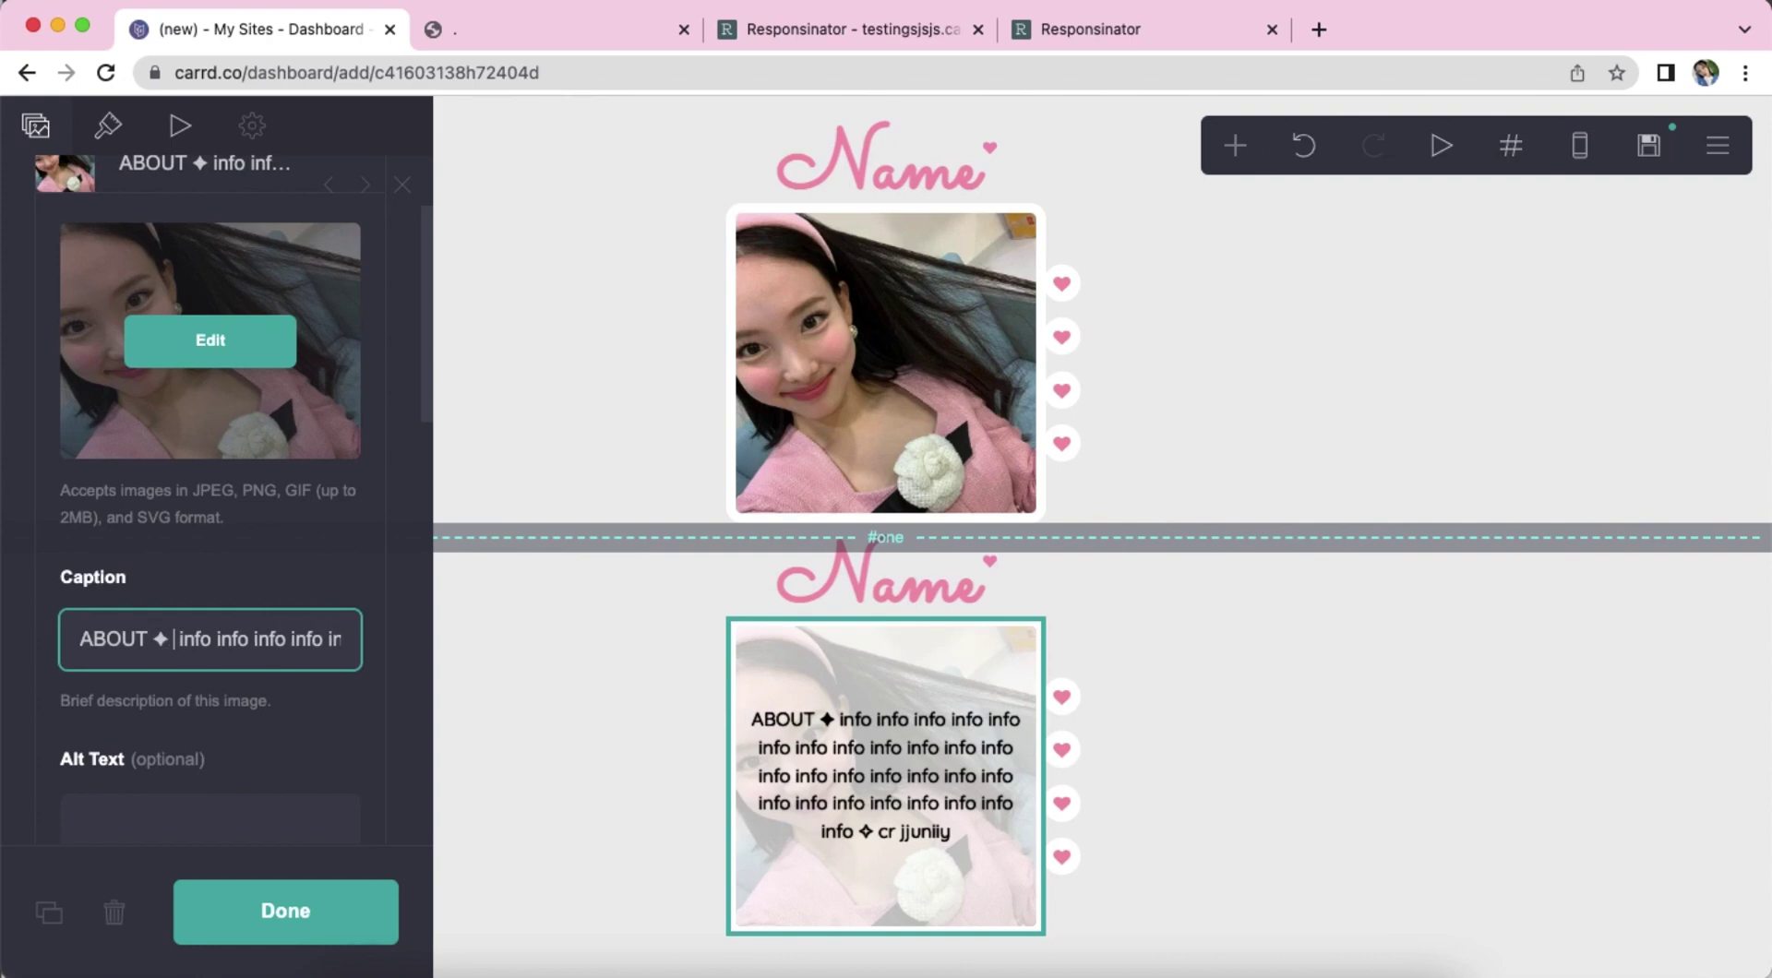
pyautogui.press('Return')
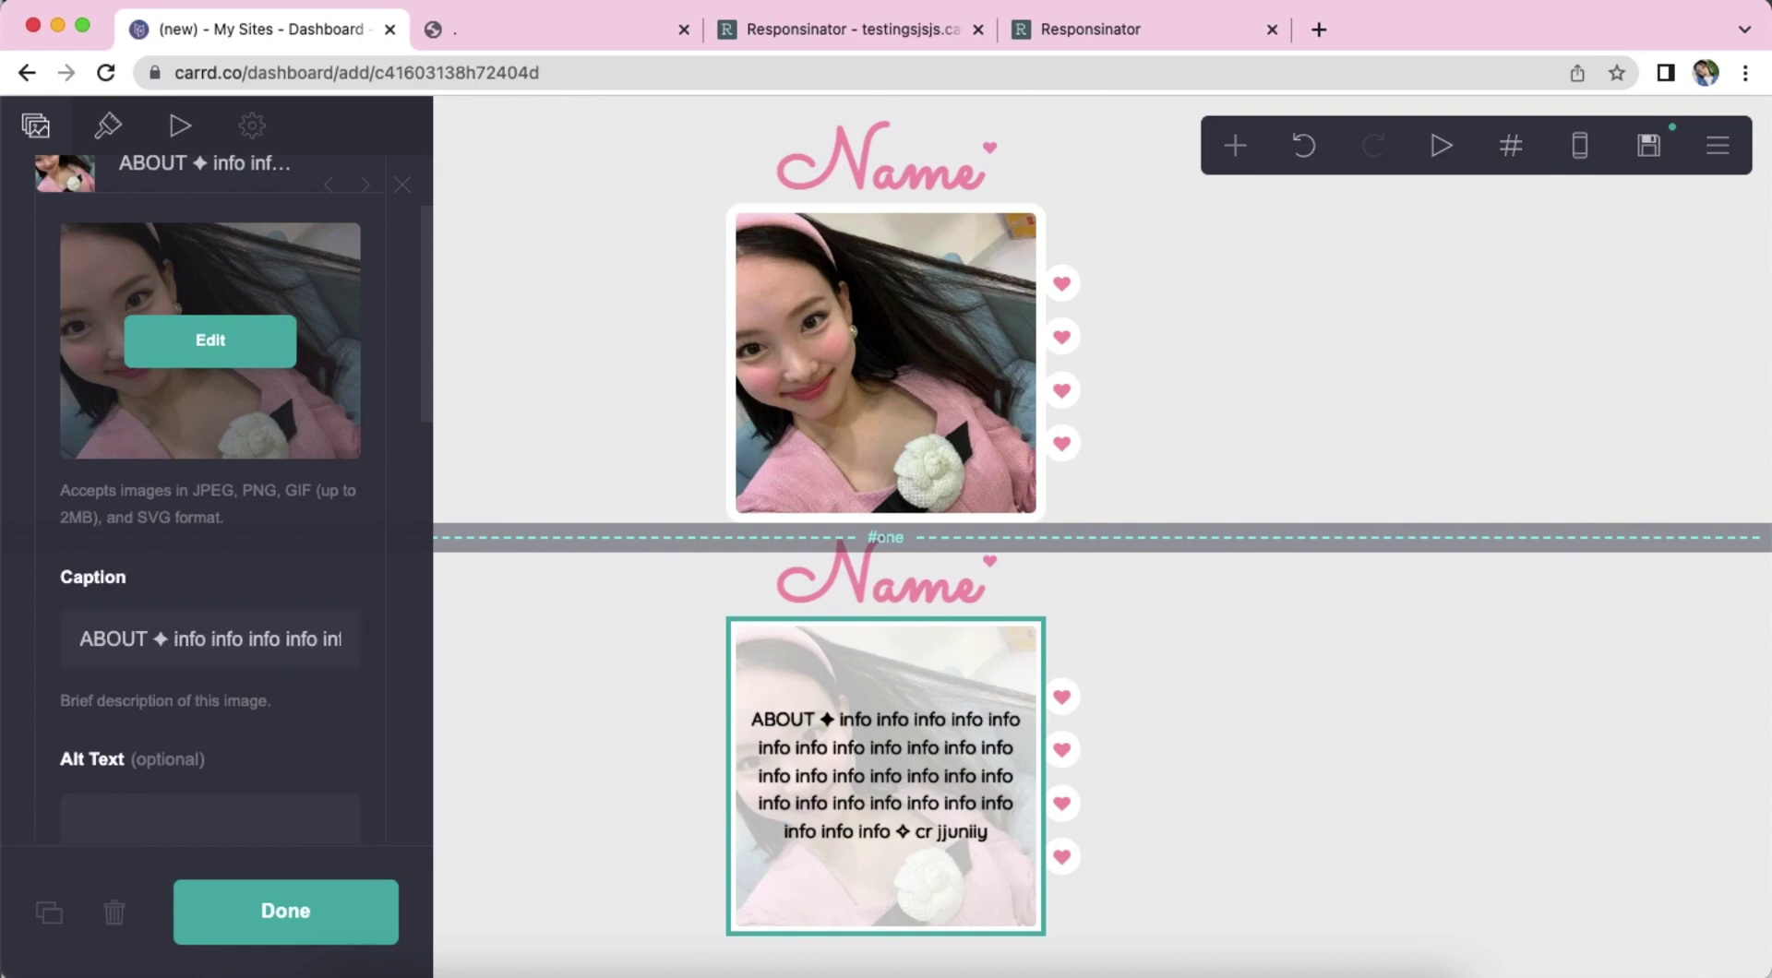
pyautogui.click(1463, 767)
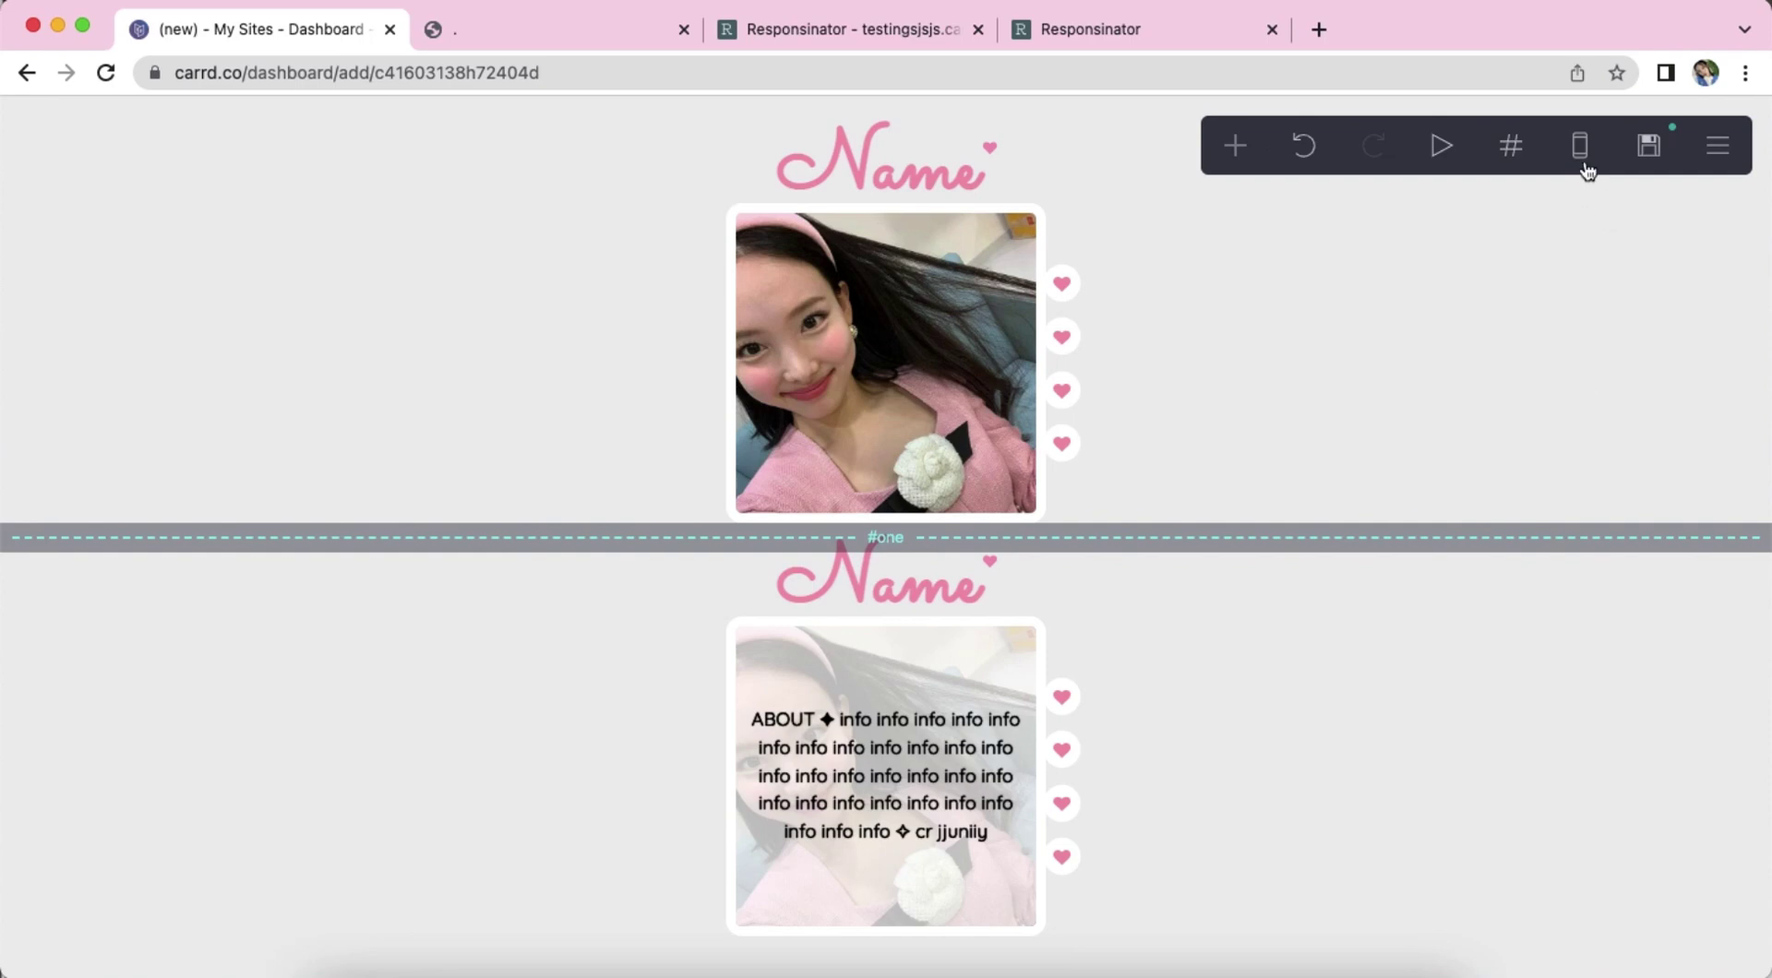
# Remove one "info" word from the ABOUT caption and check the page in mobile view.
pyautogui.click(1584, 162)
pyautogui.click(1585, 162)
pyautogui.click(877, 758)
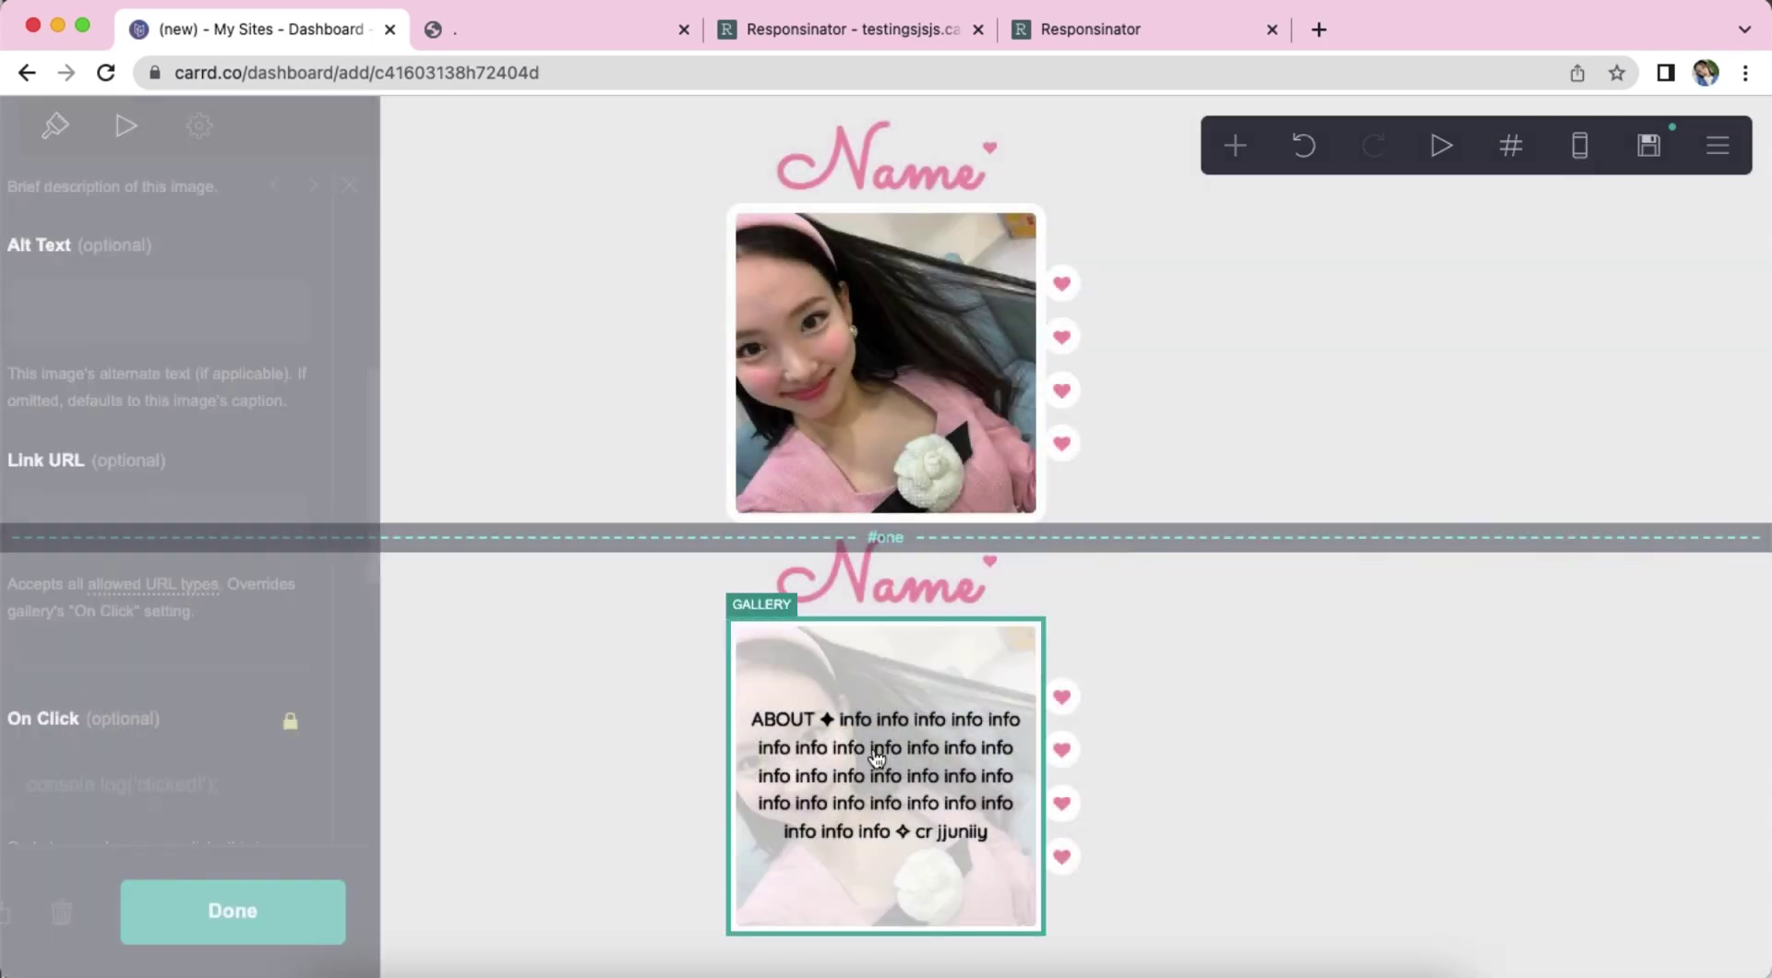
pyautogui.doubleClick(180, 554)
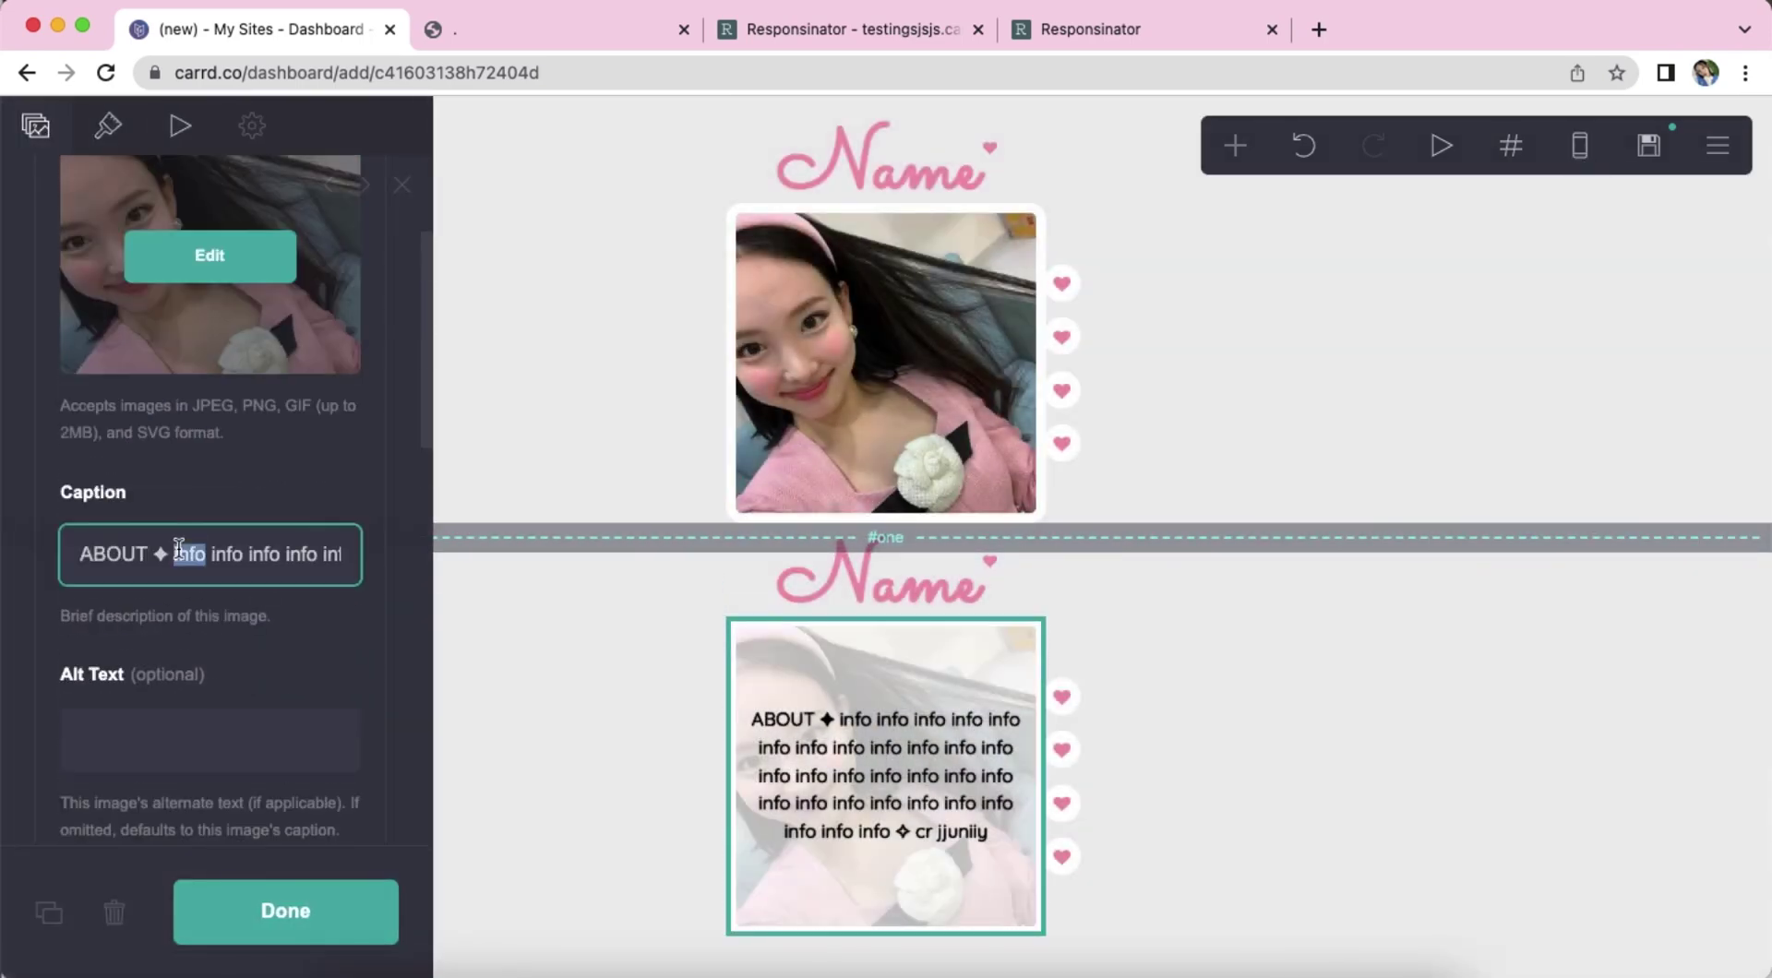
pyautogui.press('Return')
pyautogui.click(1523, 721)
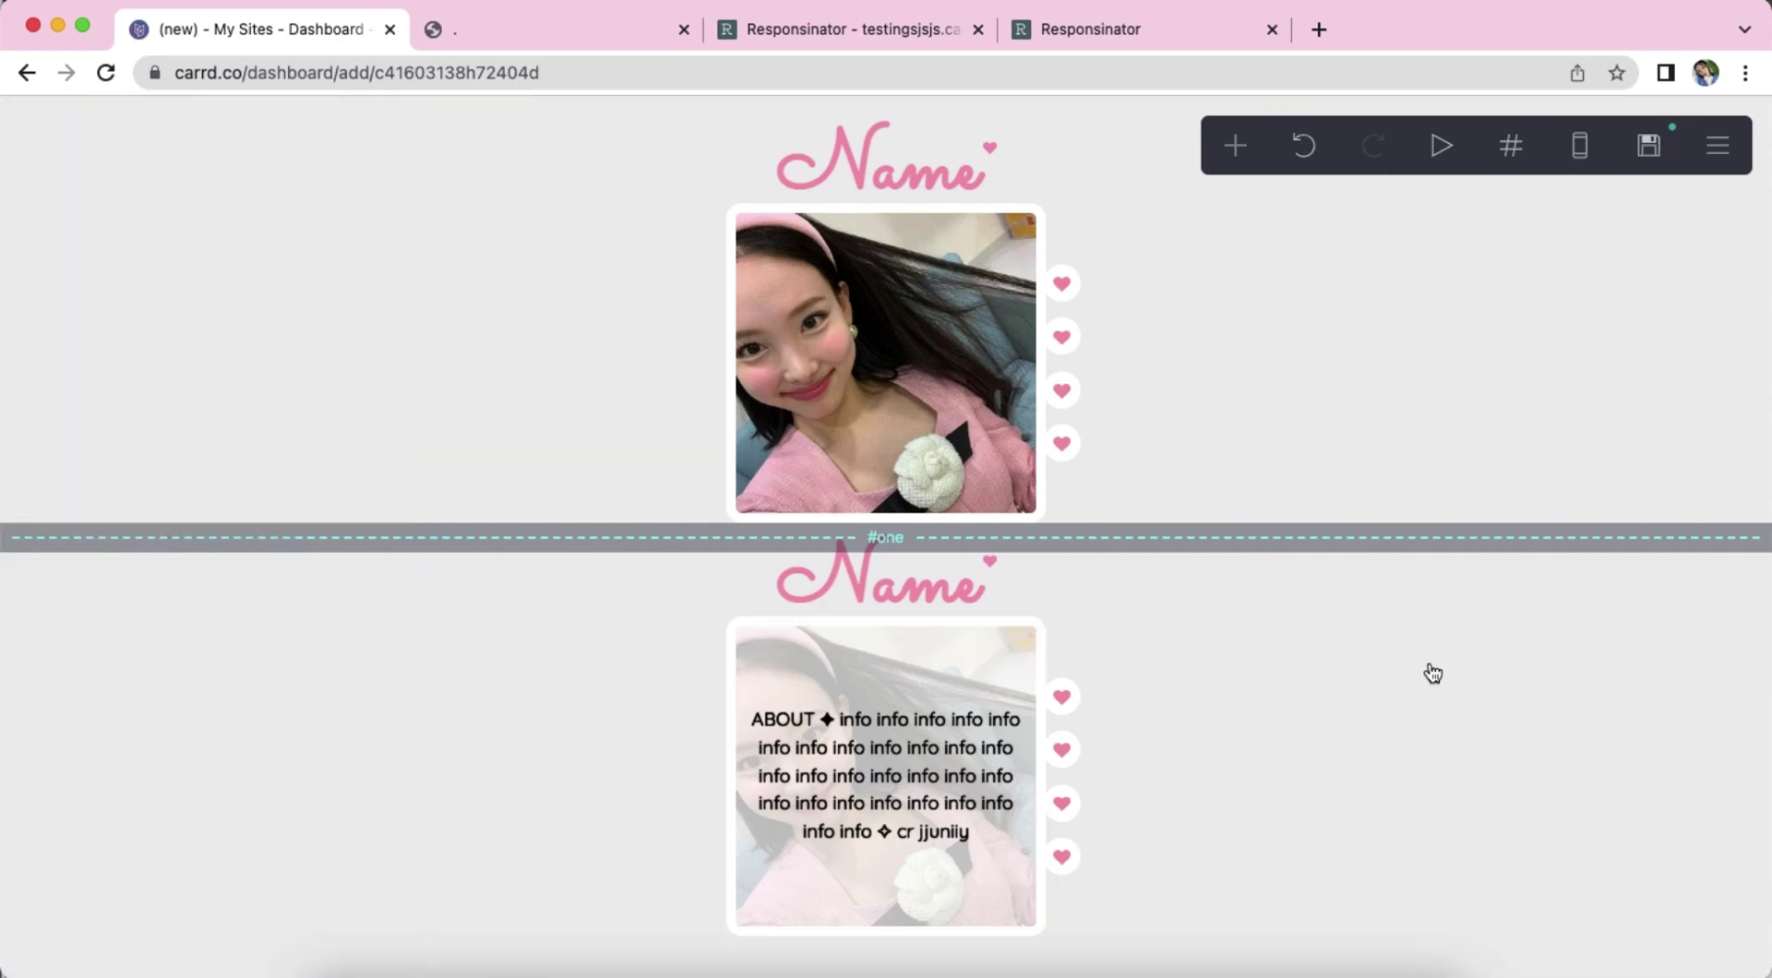
pyautogui.click(1586, 145)
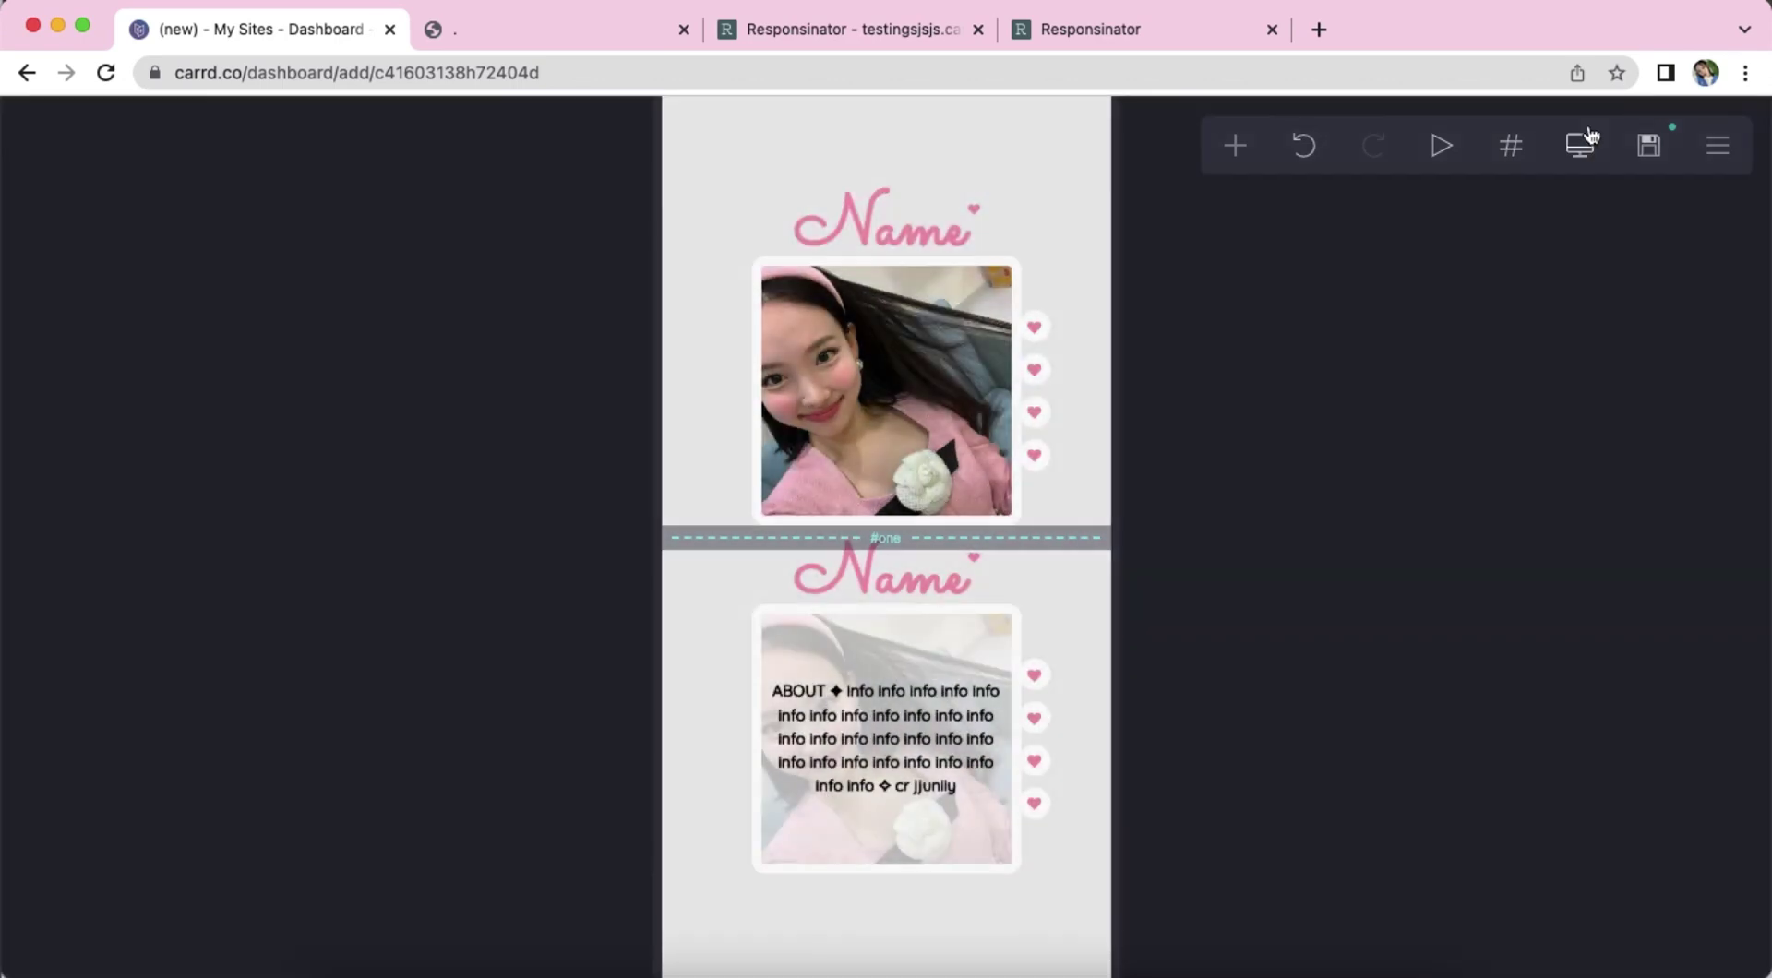
pyautogui.click(1585, 144)
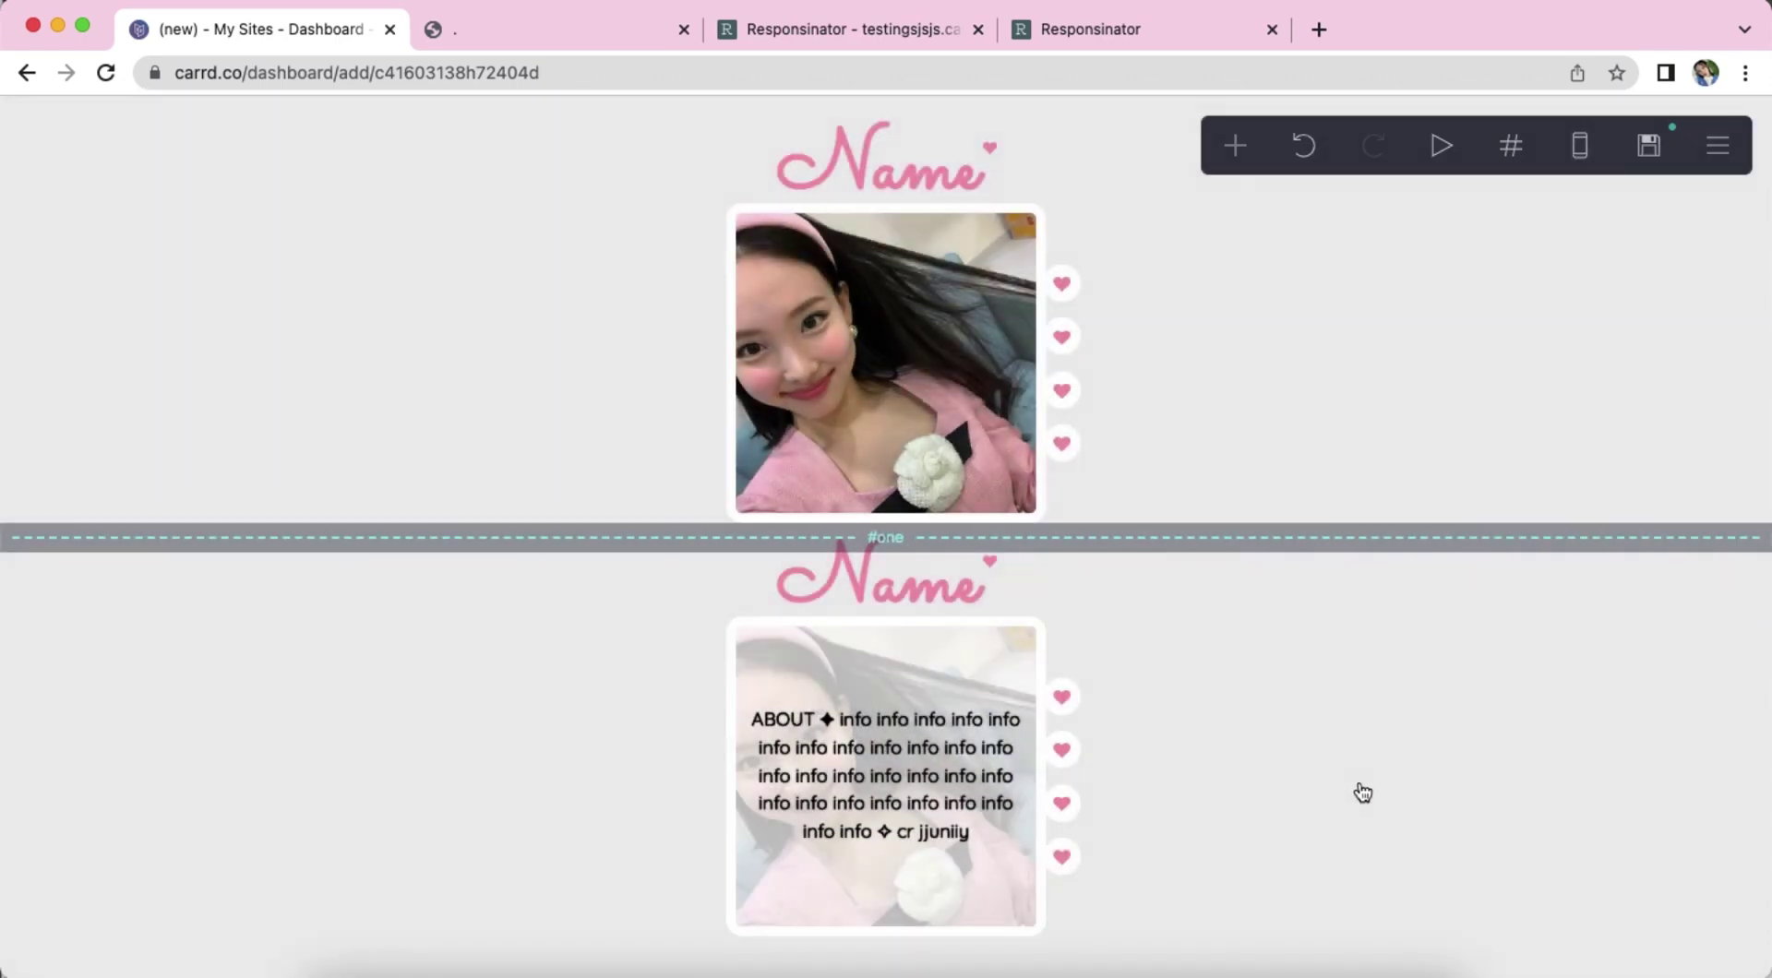
# Publish the site with the title "." to the .carrd.co address "testingsjsjsjsjsjs".
pyautogui.click(1671, 164)
pyautogui.click(272, 372)
pyautogui.click(284, 583)
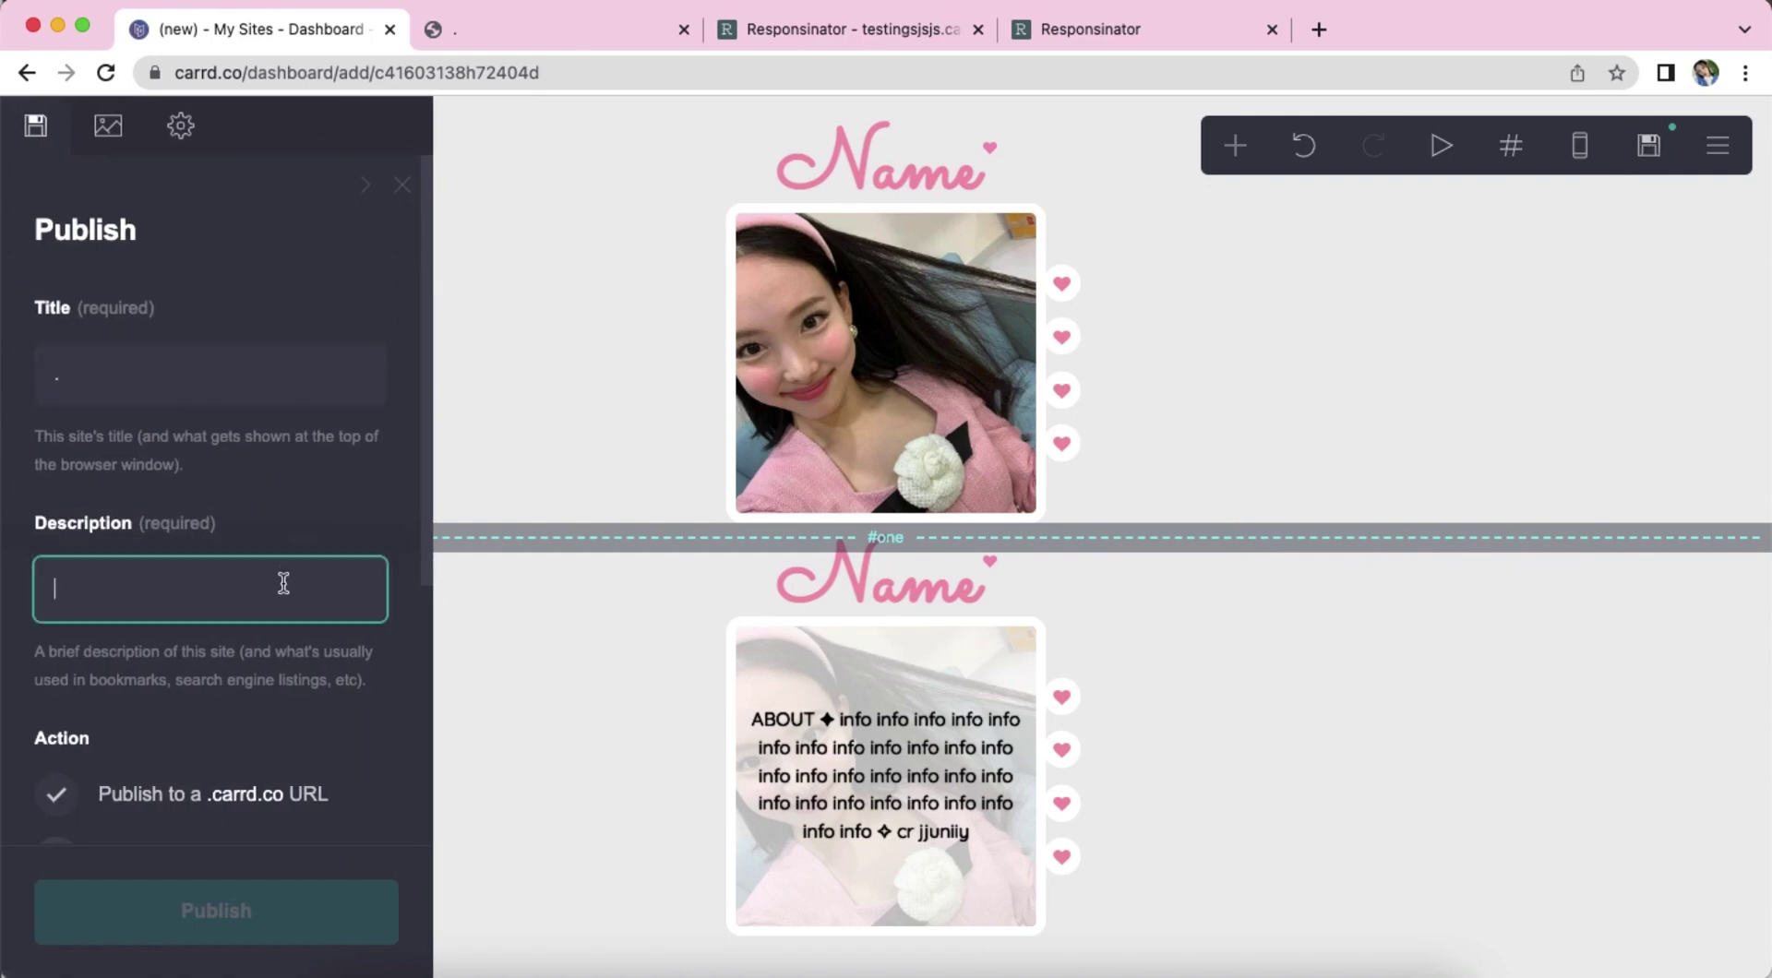
pyautogui.scroll(-5, 199, 610)
pyautogui.click(159, 646)
pyautogui.write('testingsjsjsjsjsjs')
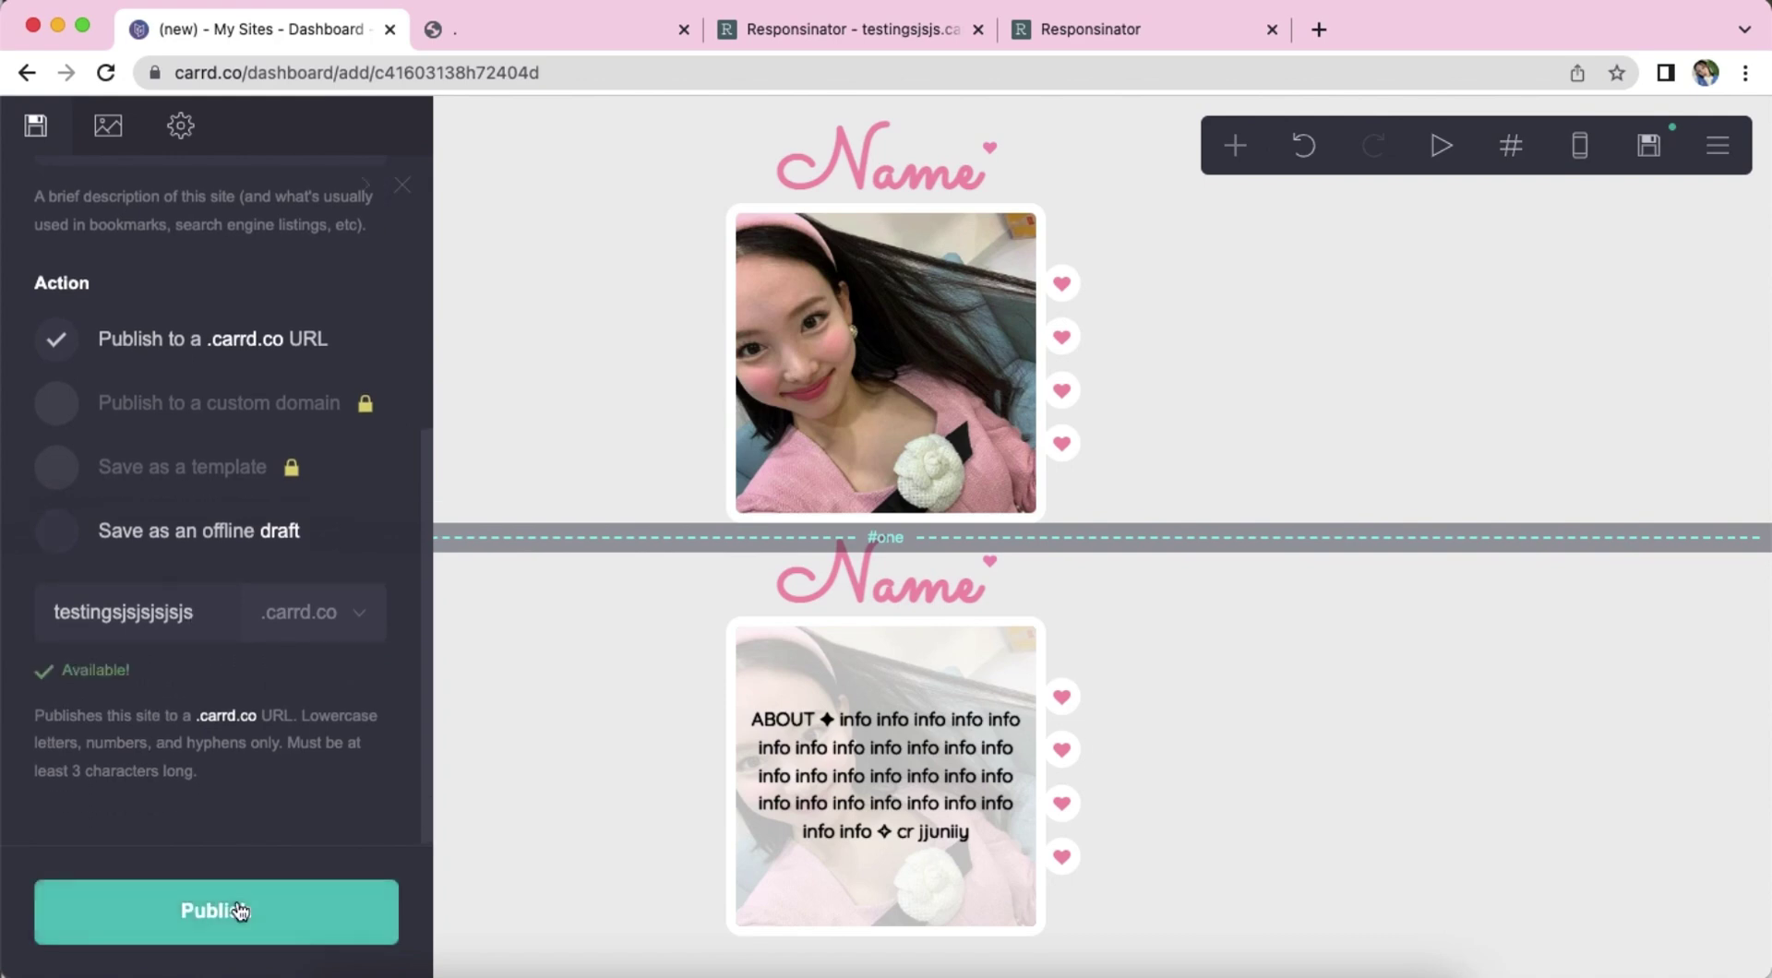
pyautogui.click(235, 914)
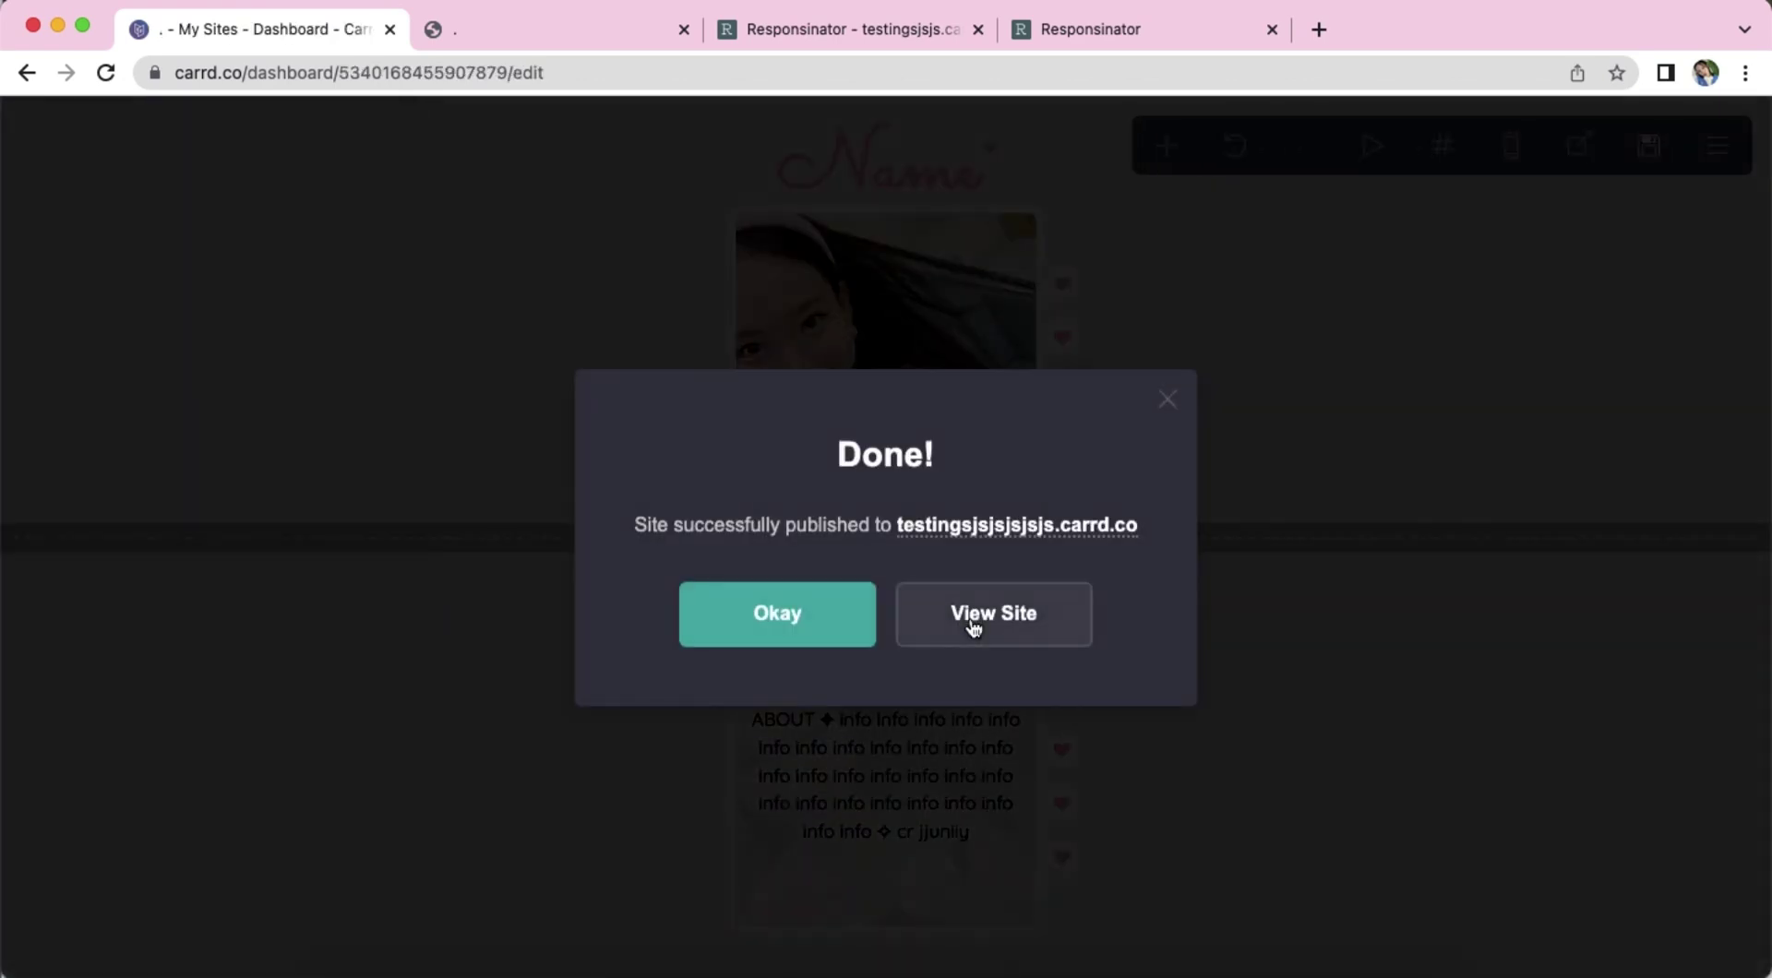
# View the published site and test the first and last heart icon links beside the photo.
pyautogui.click(971, 626)
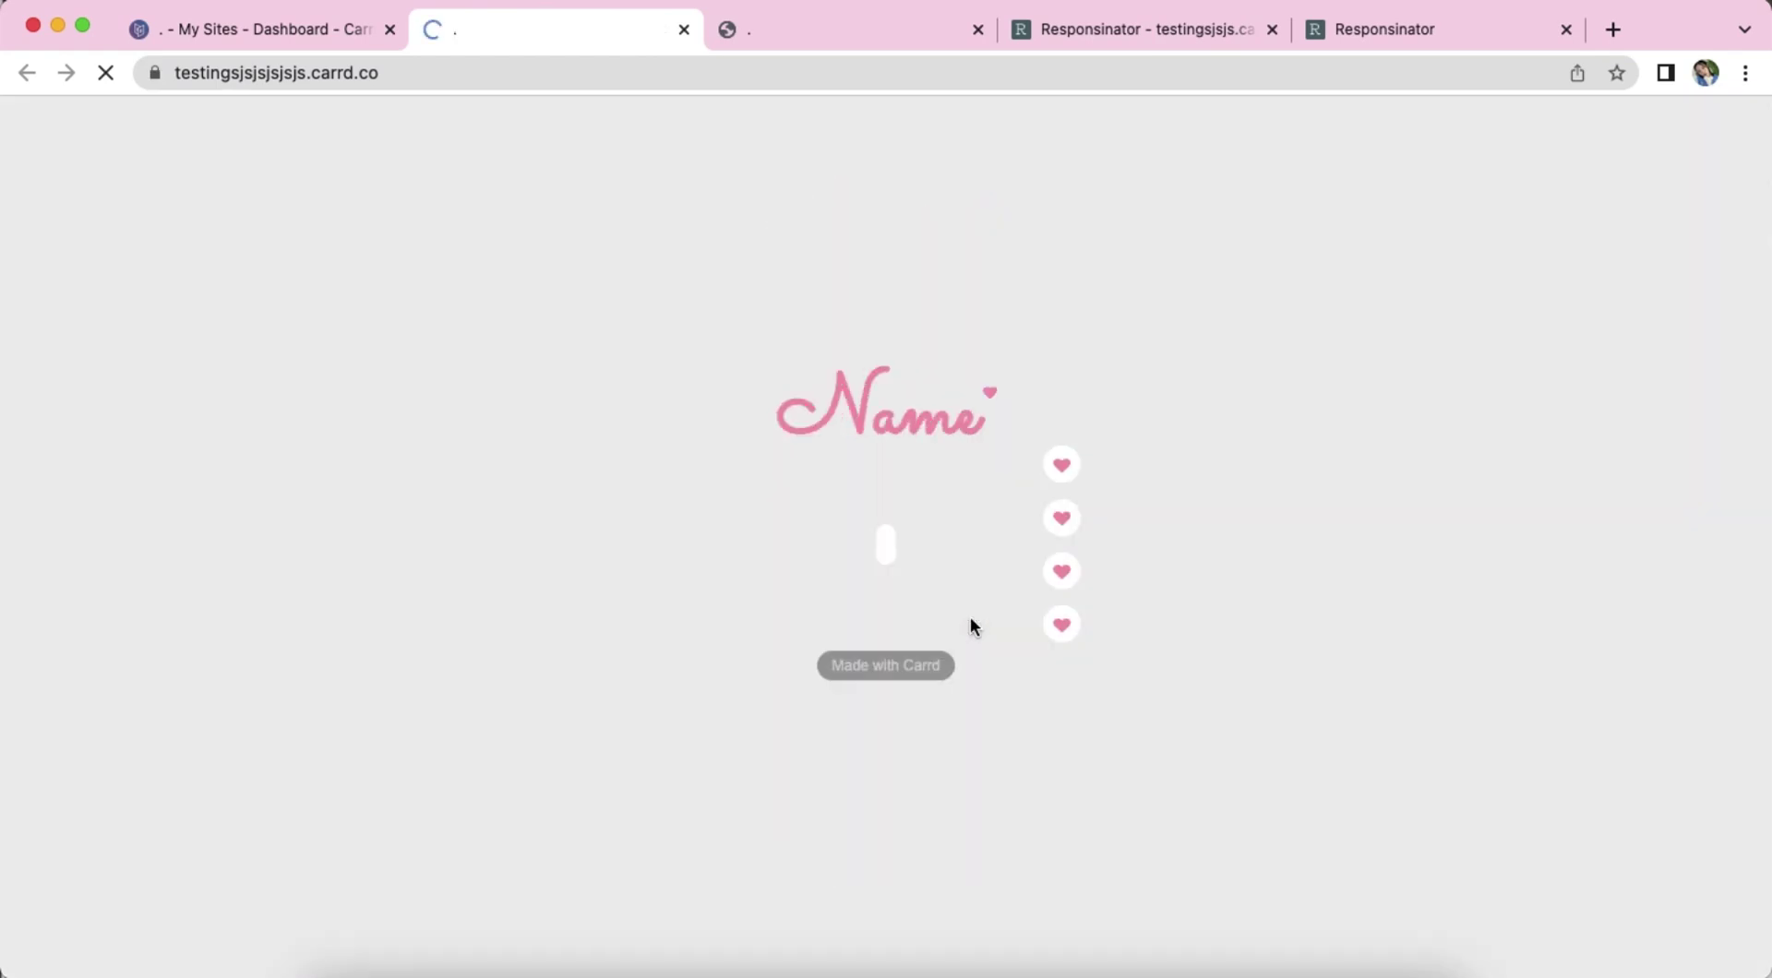
pyautogui.click(1063, 465)
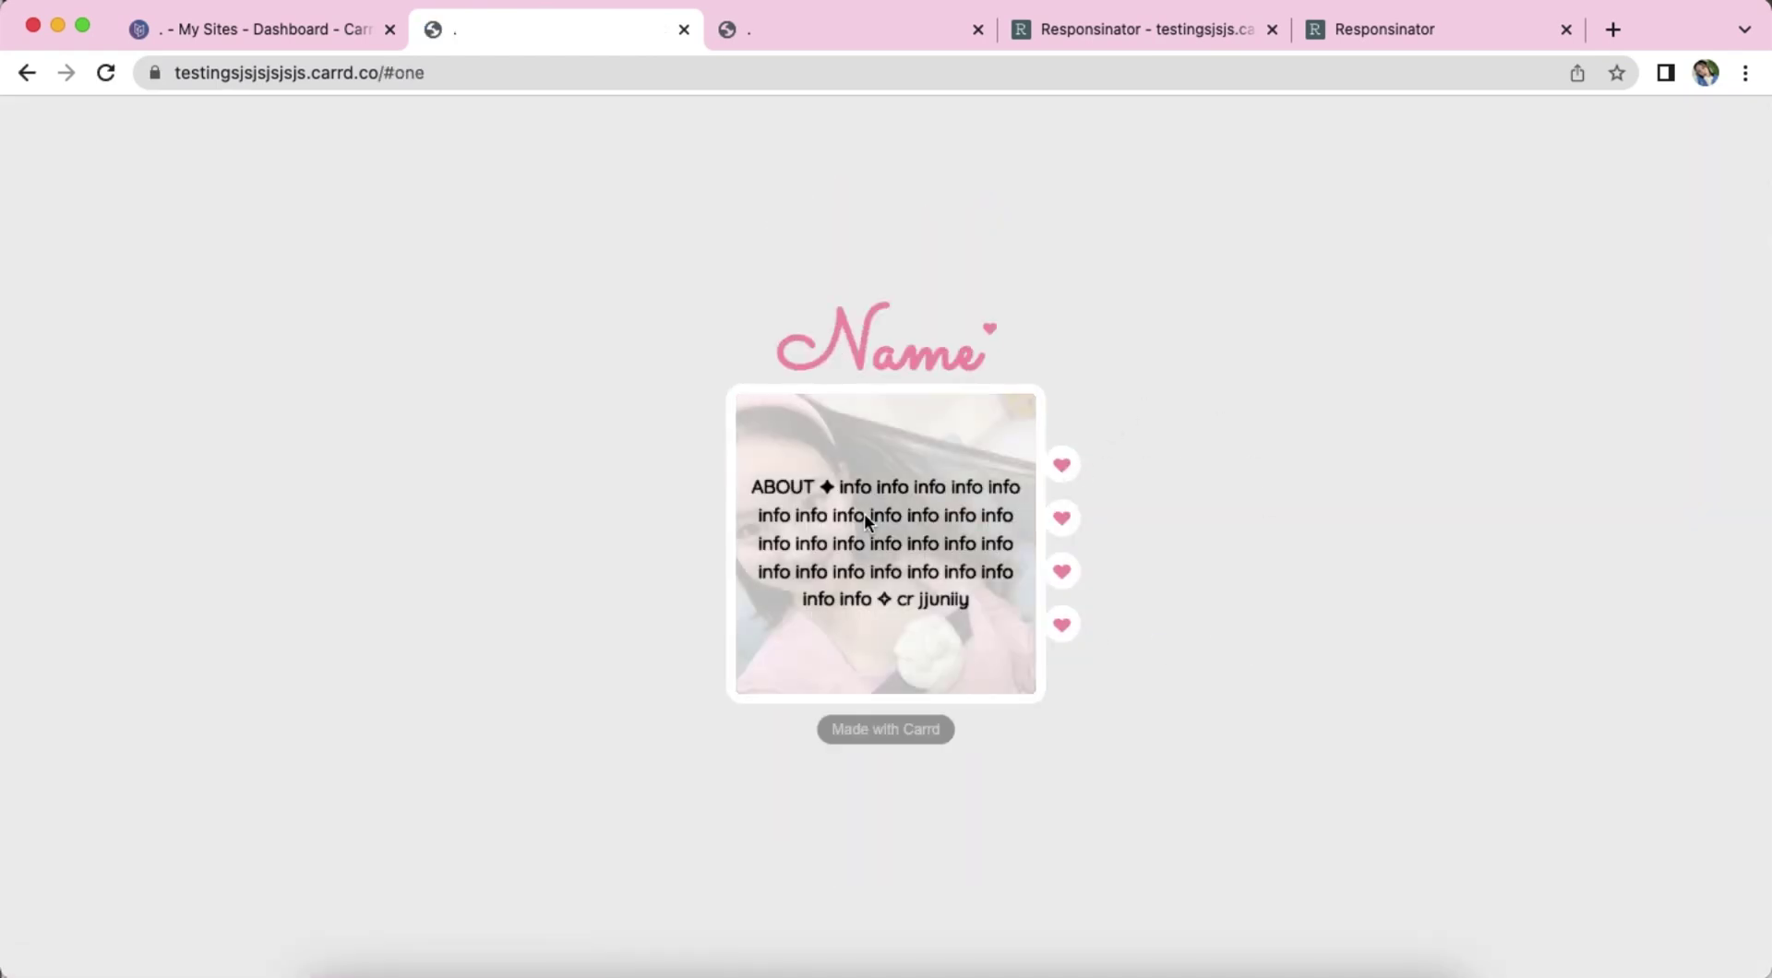
pyautogui.click(1063, 627)
pyautogui.click(1066, 467)
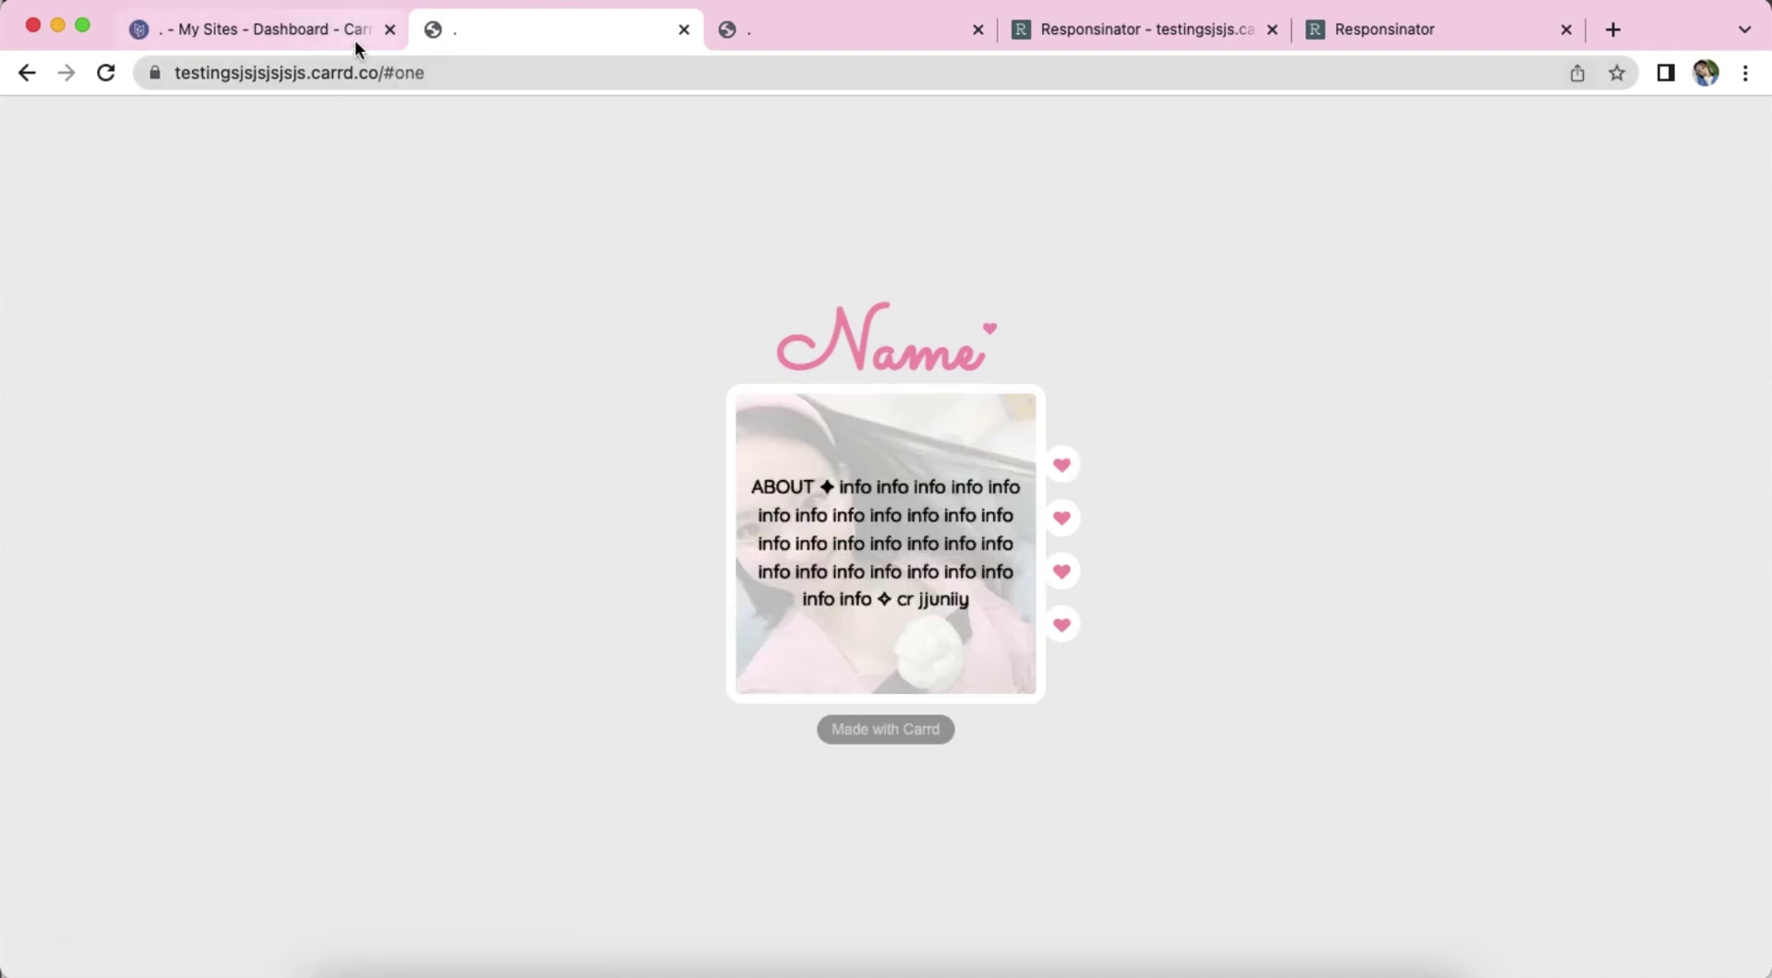
# Return to the site editor and add a section break named "two" below the ABOUT photo.
pyautogui.click(354, 39)
pyautogui.click(790, 641)
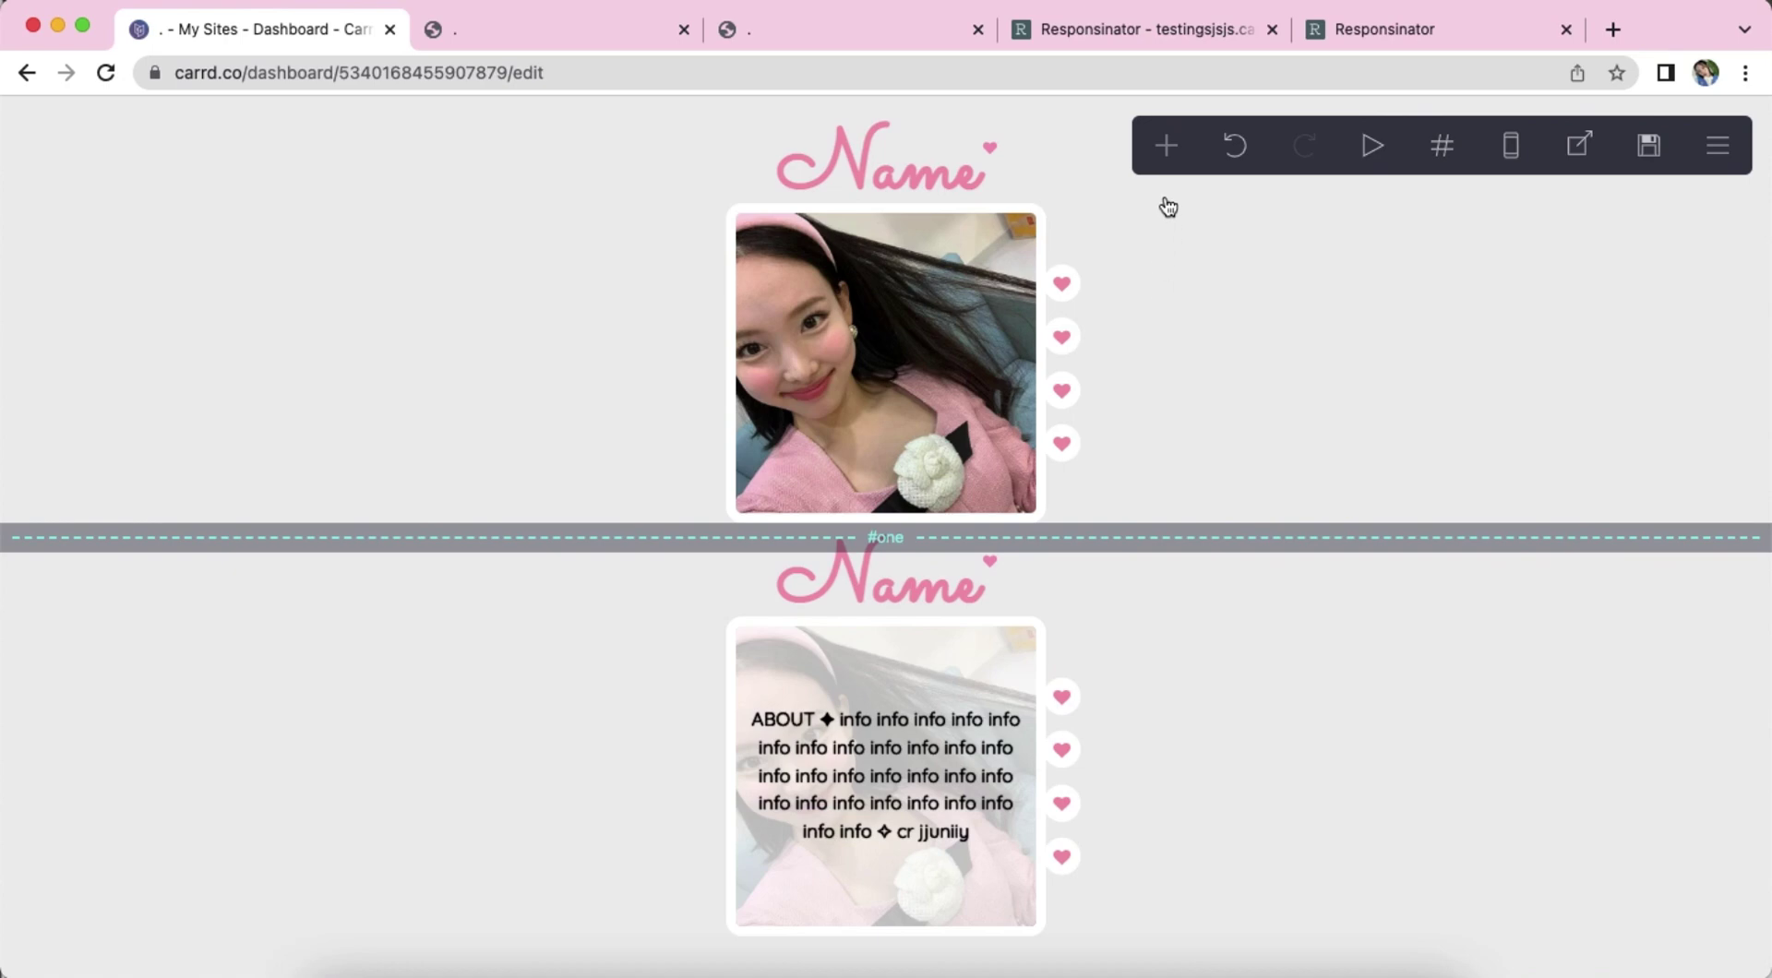
pyautogui.click(1166, 146)
pyautogui.click(1120, 712)
pyautogui.scroll(-4, 238, 662)
pyautogui.click(264, 511)
pyautogui.write('two')
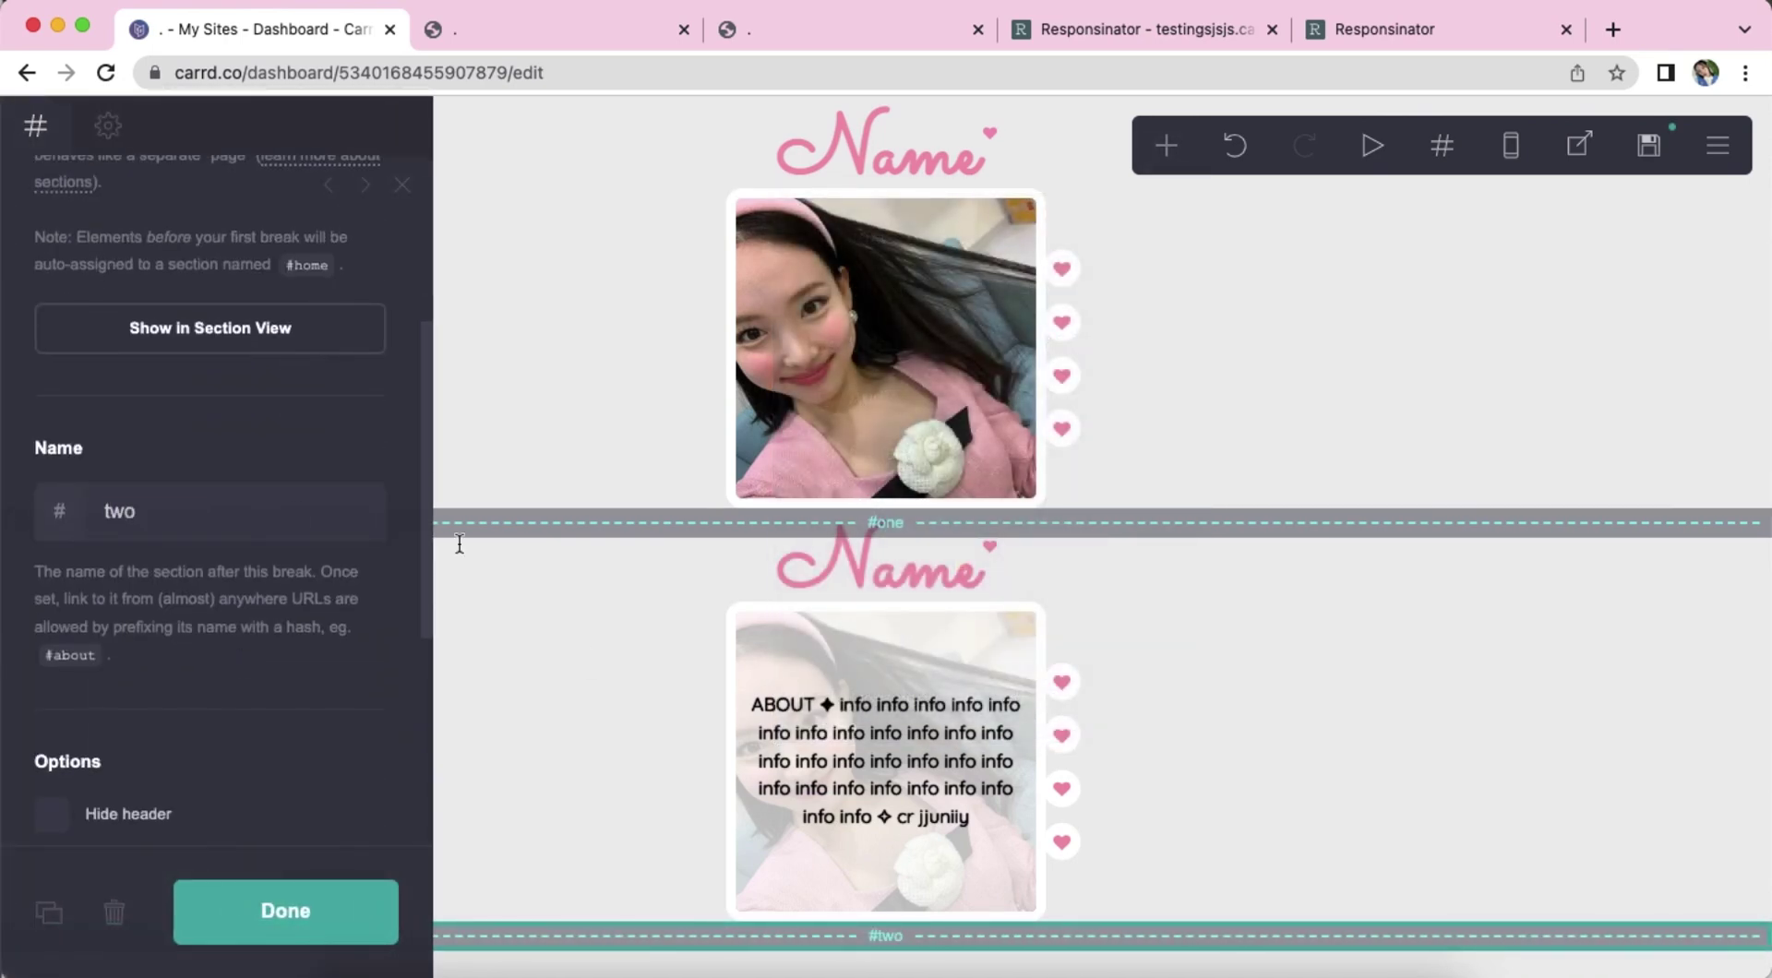
# Duplicate the Name heading container of section #one and move the copy below the #two section break.
pyautogui.click(661, 560)
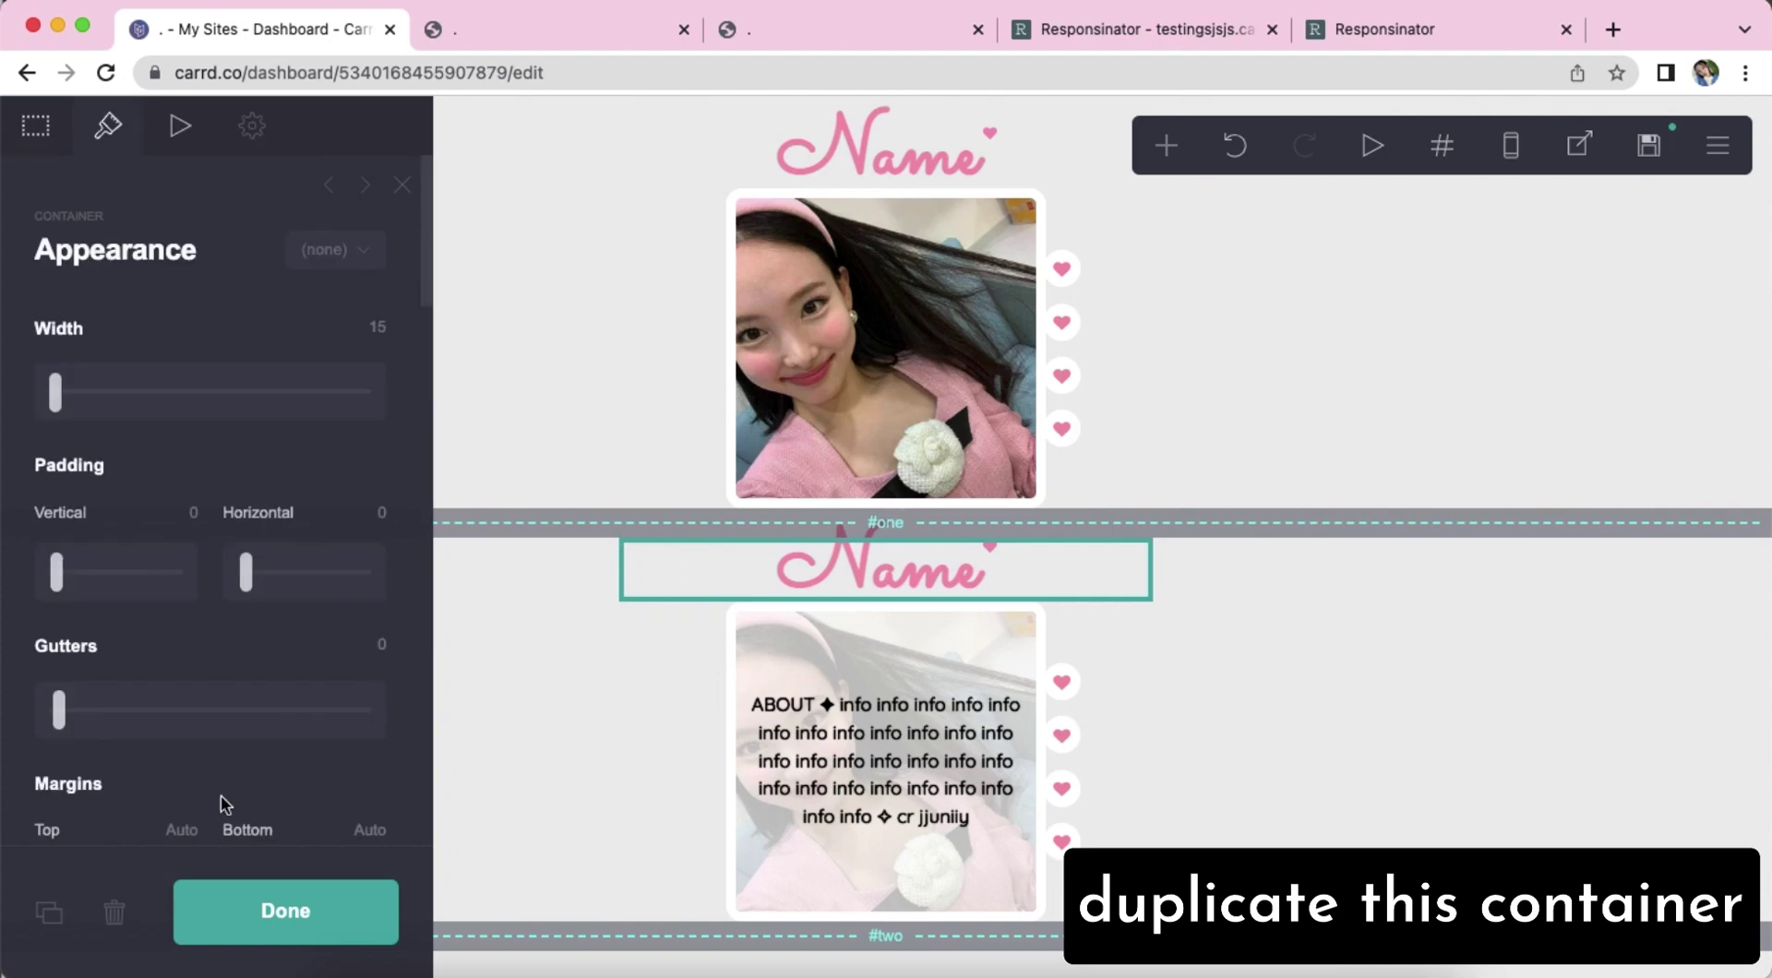
pyautogui.click(49, 912)
pyautogui.moveTo(656, 605); pyautogui.dragTo(745, 973)
pyautogui.click(1234, 784)
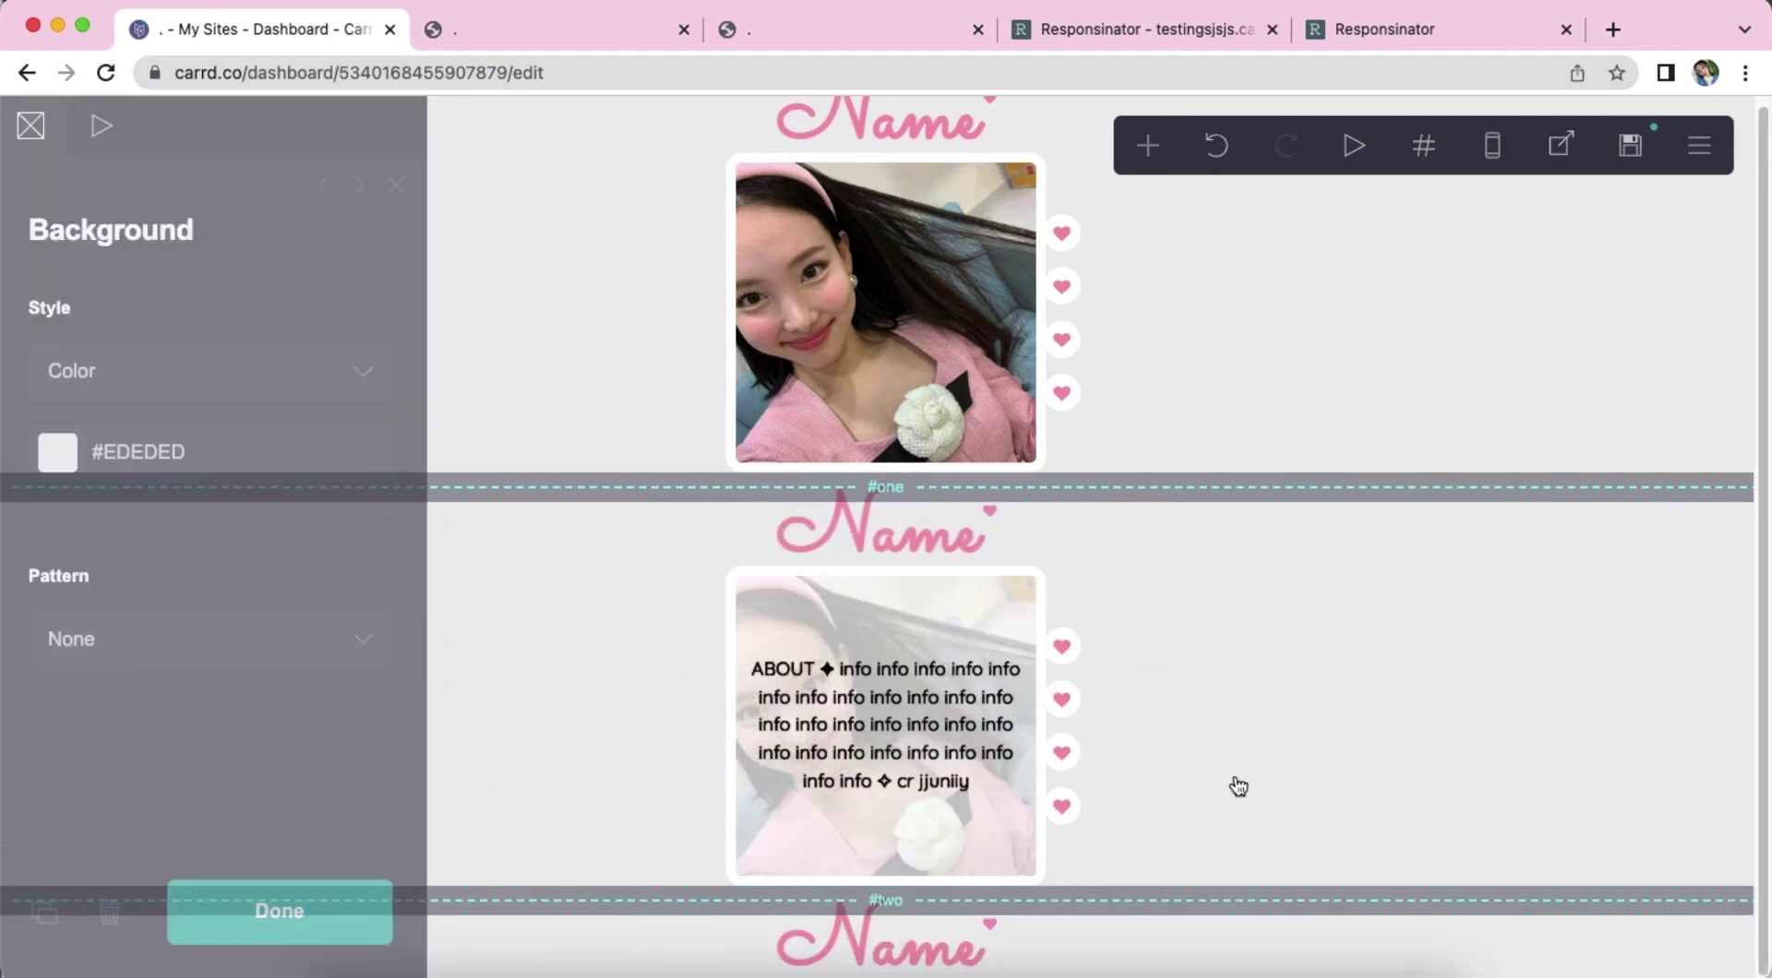
# Duplicate the ABOUT photo-and-hearts container and move the copy under the Name heading in section #two.
pyautogui.click(664, 614)
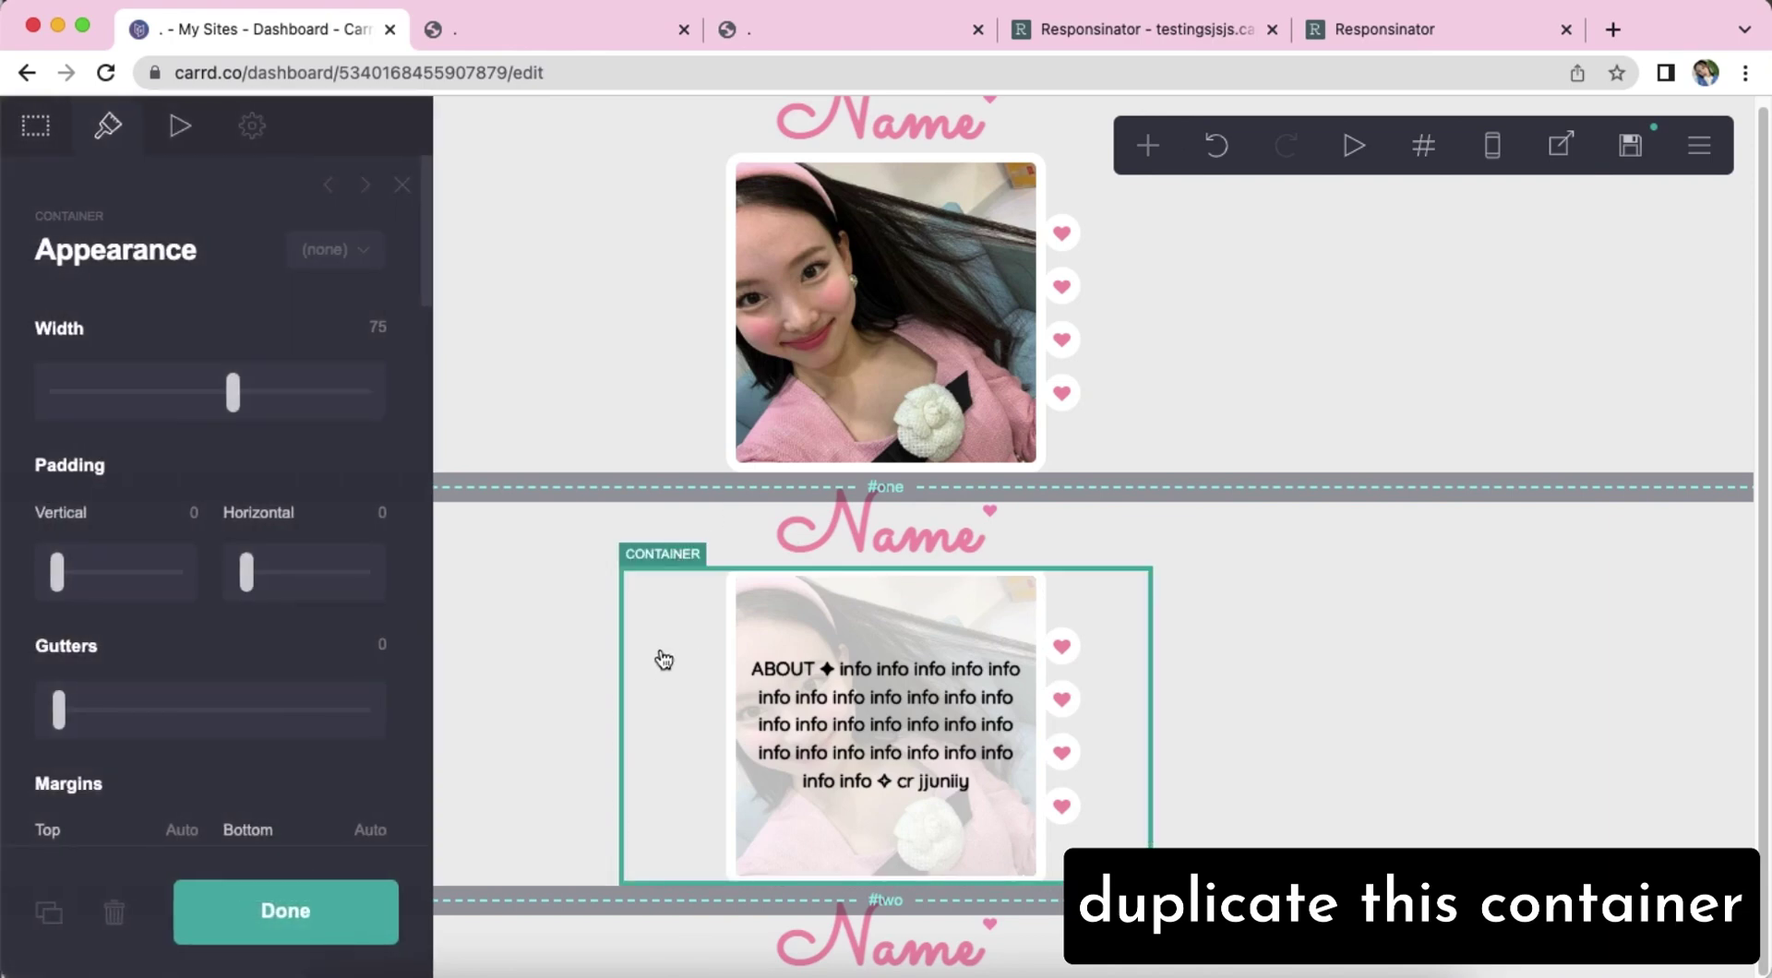
pyautogui.click(42, 923)
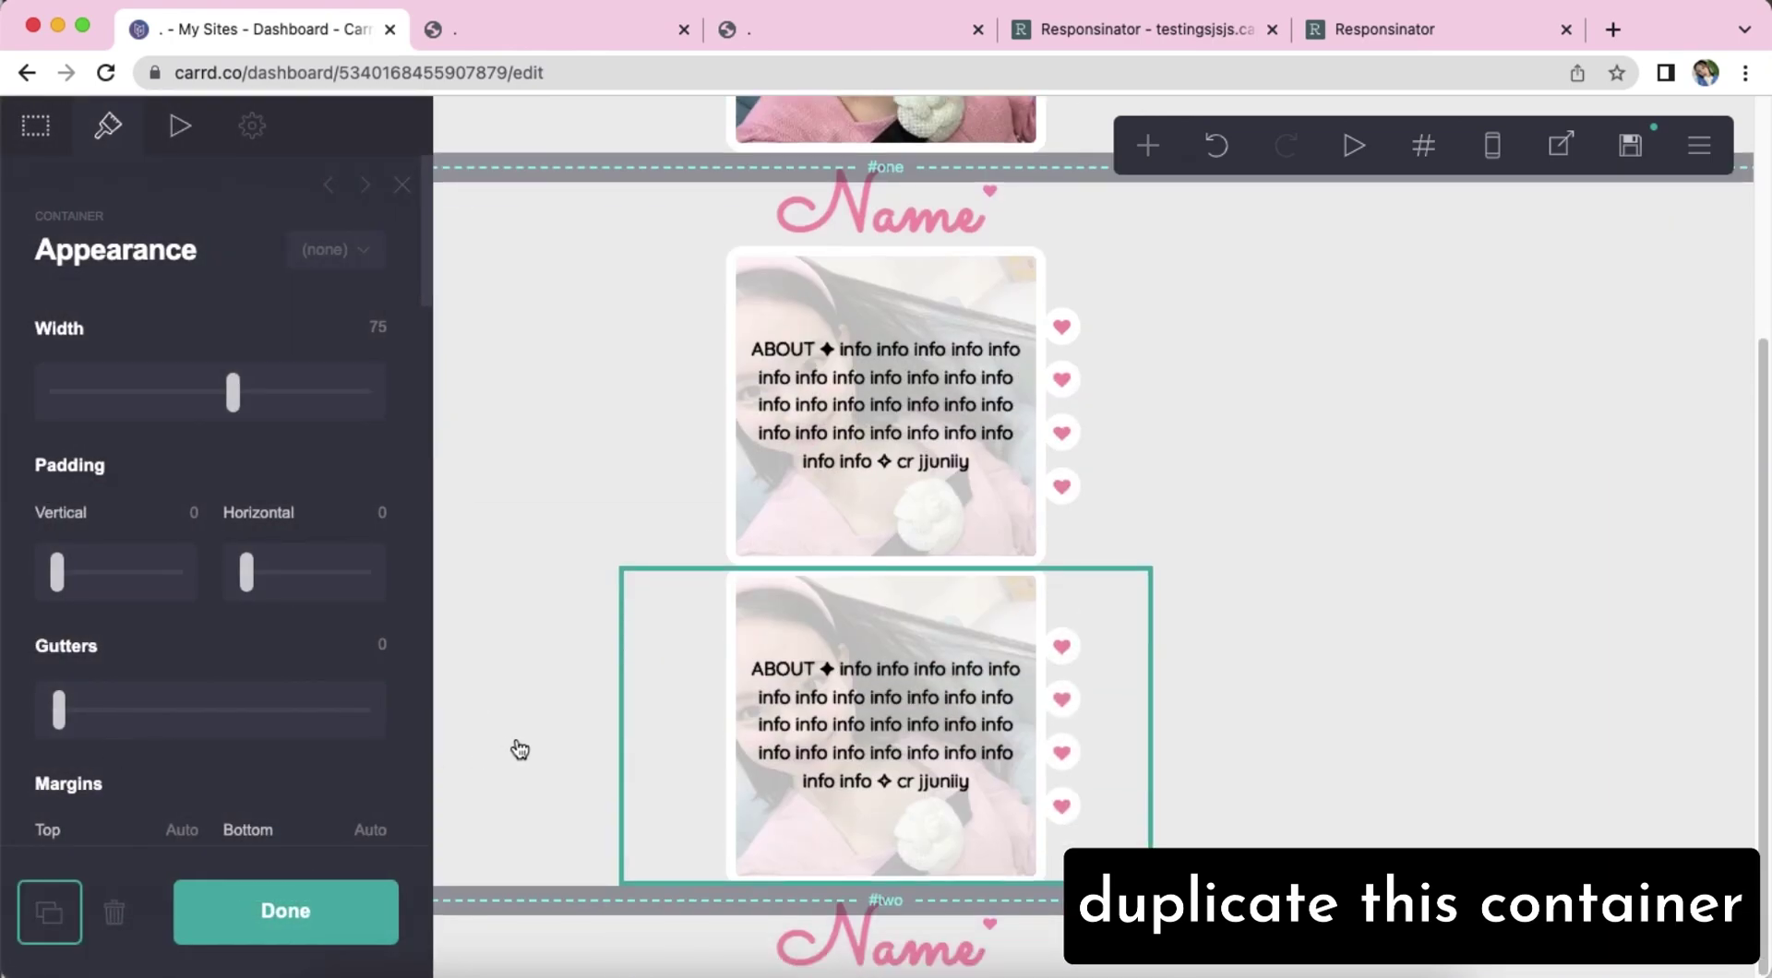
pyautogui.moveTo(664, 732); pyautogui.dragTo(1277, 819)
pyautogui.click(1331, 809)
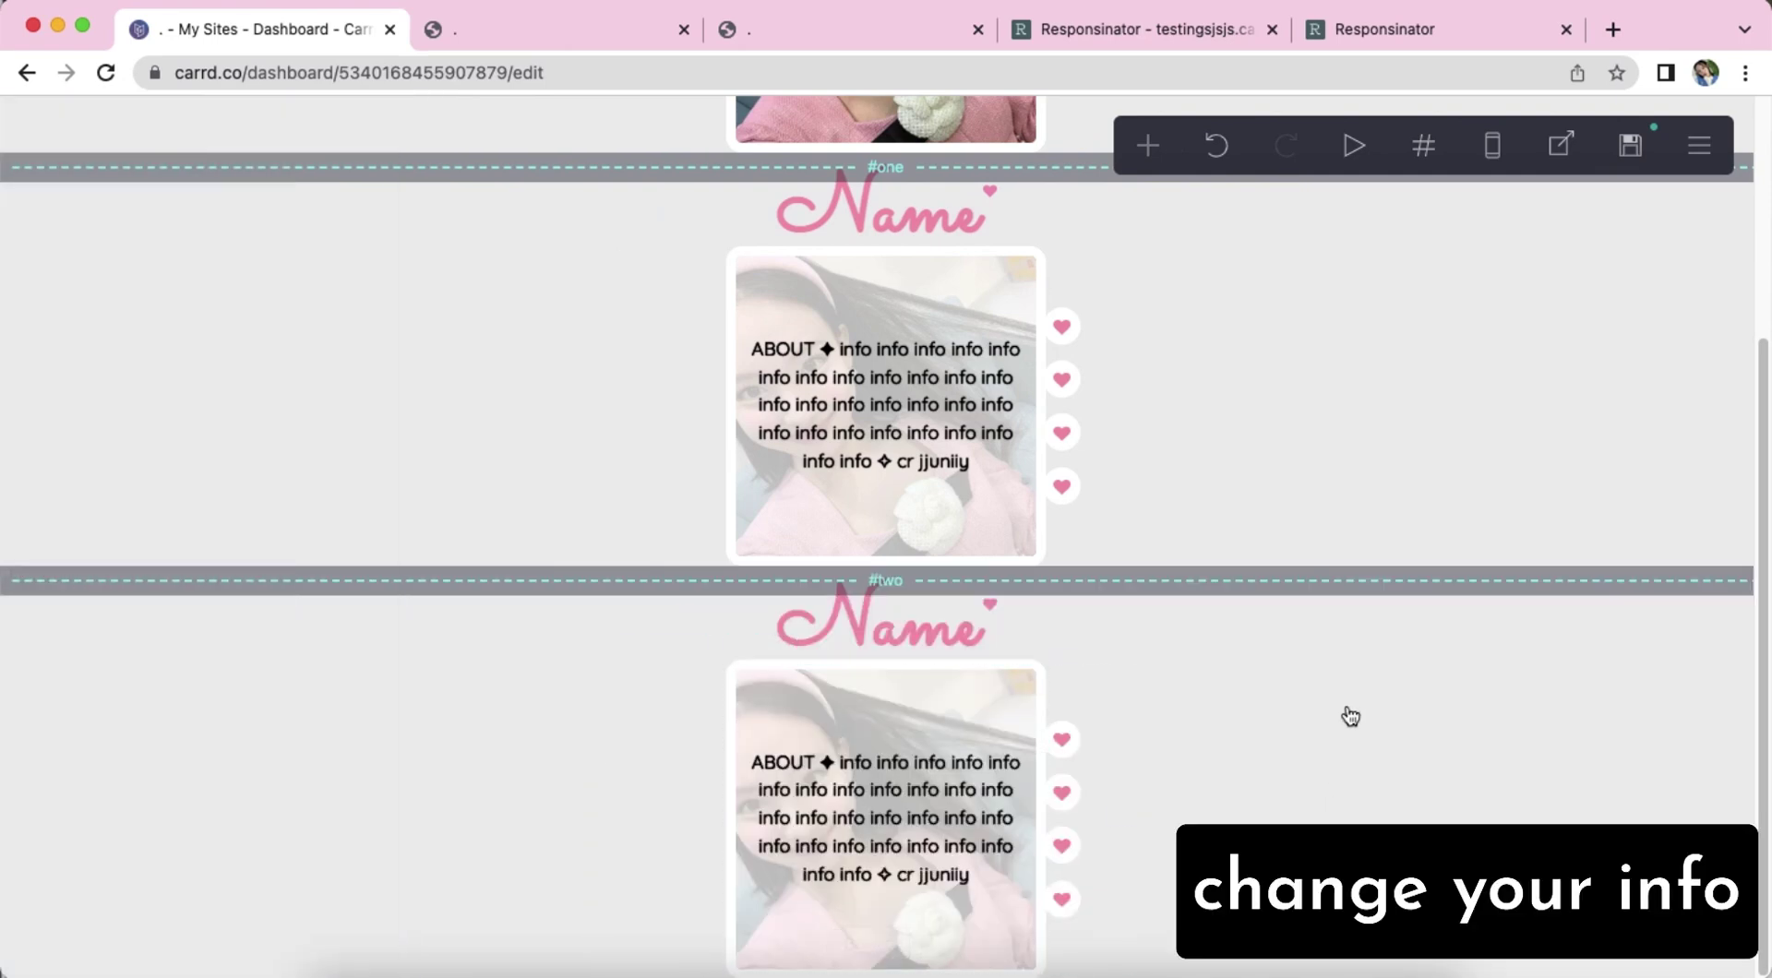
# Replace the word "ABOUT" with "GUIDES" in the caption of the #two photo.
pyautogui.click(965, 786)
pyautogui.scroll(-3, 185, 553)
pyautogui.doubleClick(97, 620)
pyautogui.write('GUIDES')
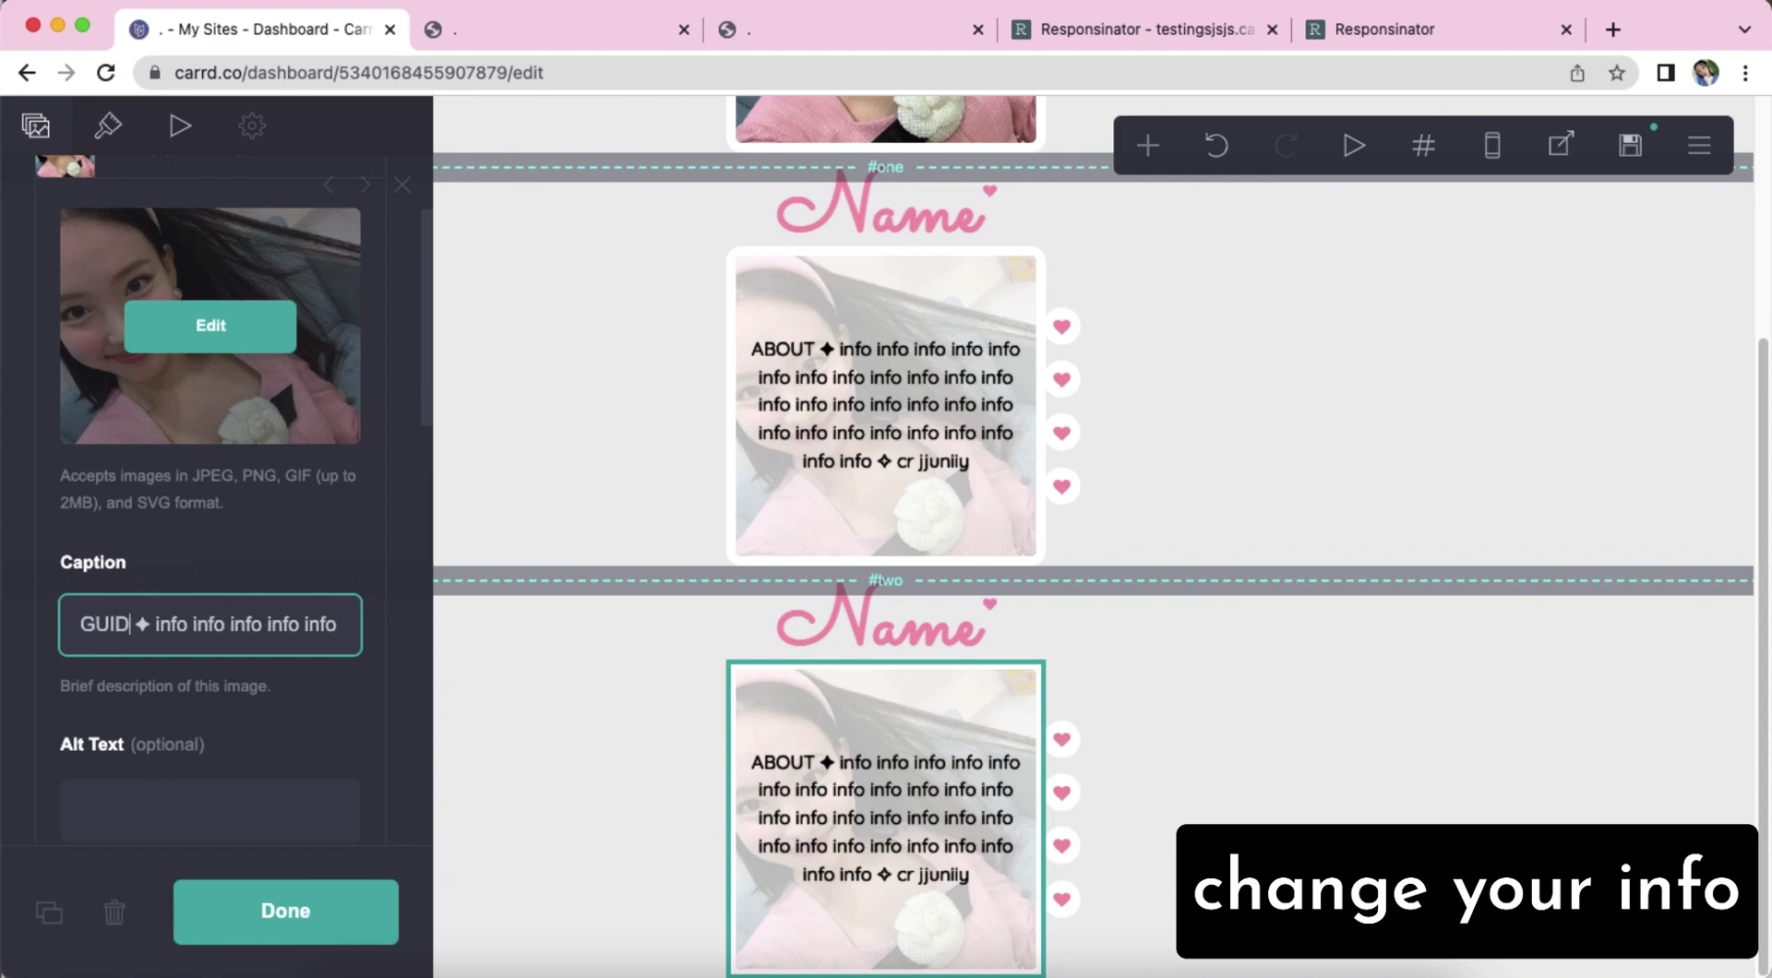
pyautogui.press('Return')
# Remove the "✧ cr" credit from the GUIDES caption and extend its text with many more "info" words.
pyautogui.click(292, 624)
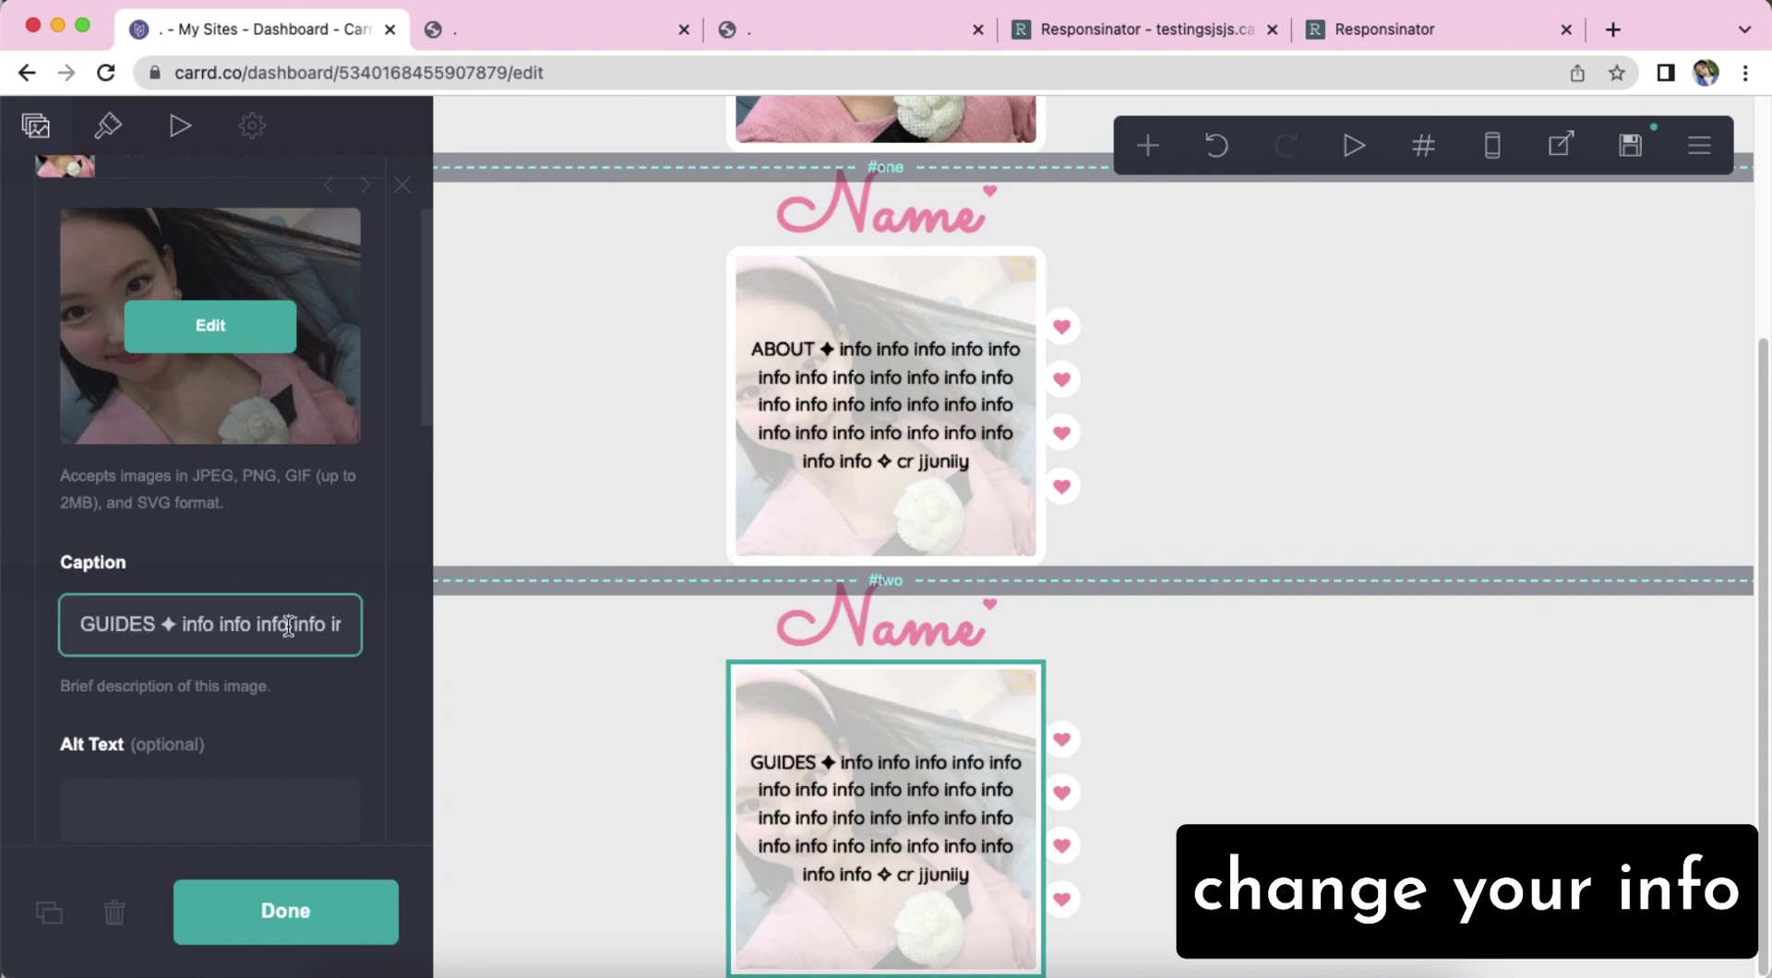
pyautogui.moveTo(292, 623); pyautogui.dragTo(447, 626)
pyautogui.click(309, 624)
pyautogui.moveTo(246, 626); pyautogui.dragTo(355, 626)
pyautogui.press('BackSpace')
pyautogui.press('Return')
pyautogui.click(171, 620)
pyautogui.write('info info info info info info info info info info info info info info')
pyautogui.press('Return')
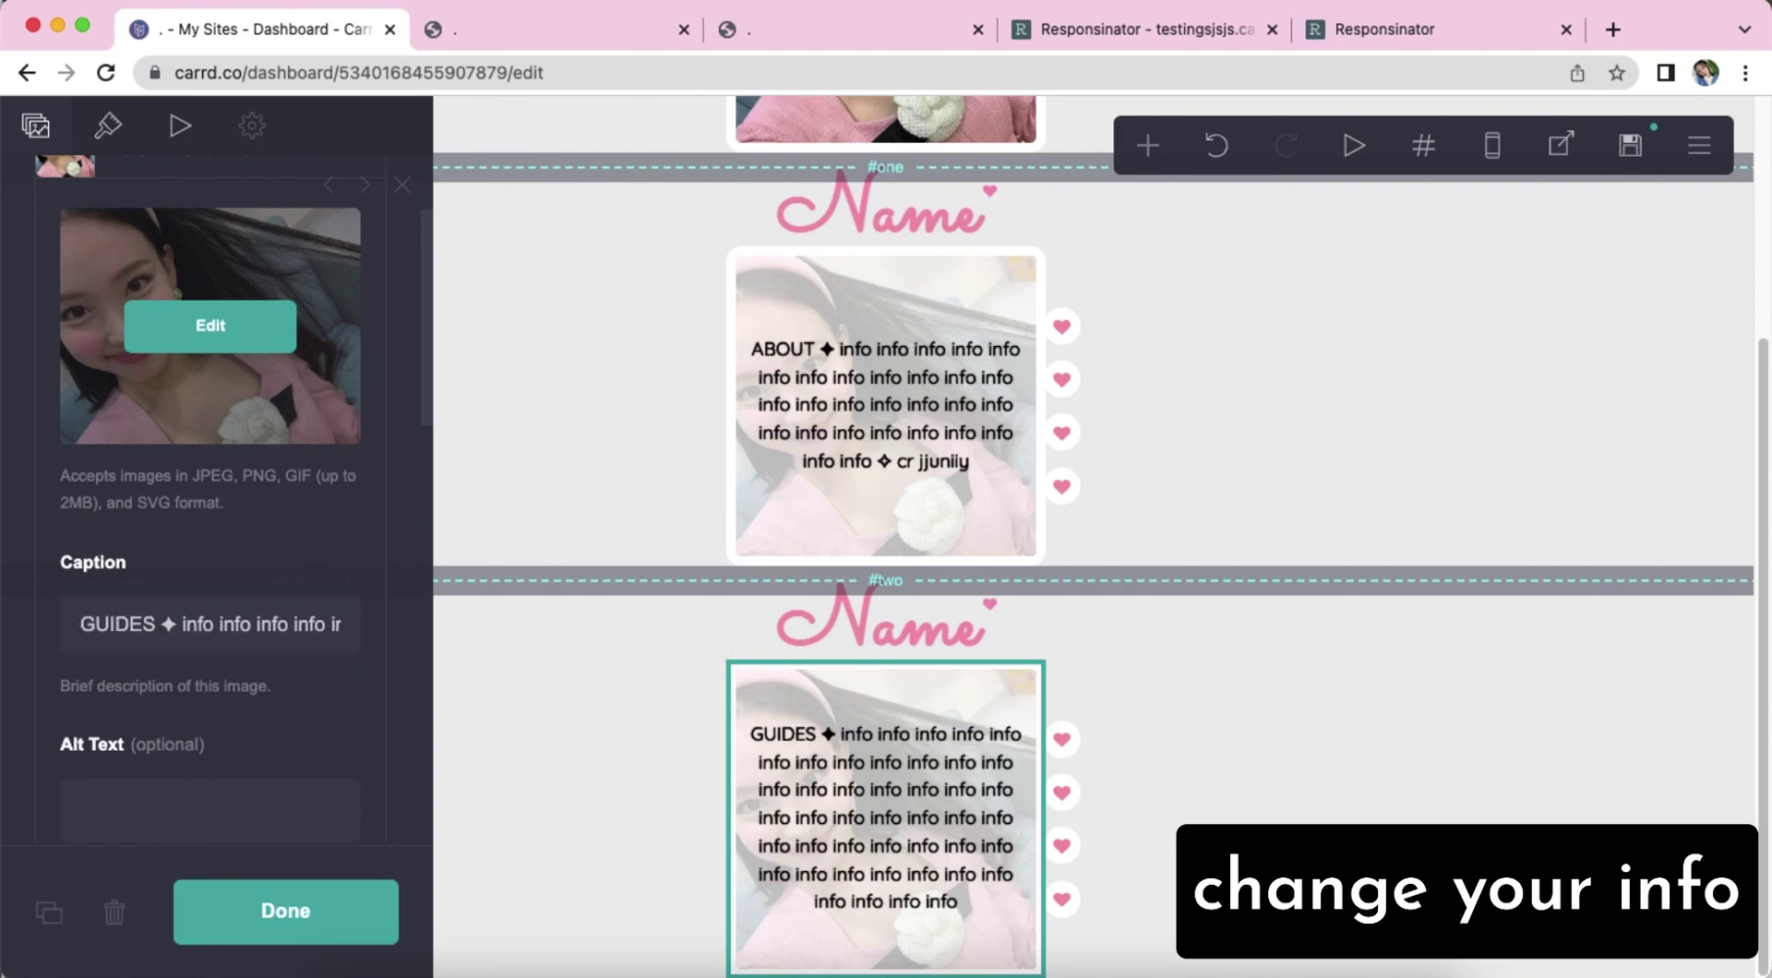
# Adjust the number of "info" words in the GUIDES caption to fill six full lines, and check the mobile view.
pyautogui.moveTo(176, 620); pyautogui.dragTo(263, 618)
pyautogui.press('BackSpace')
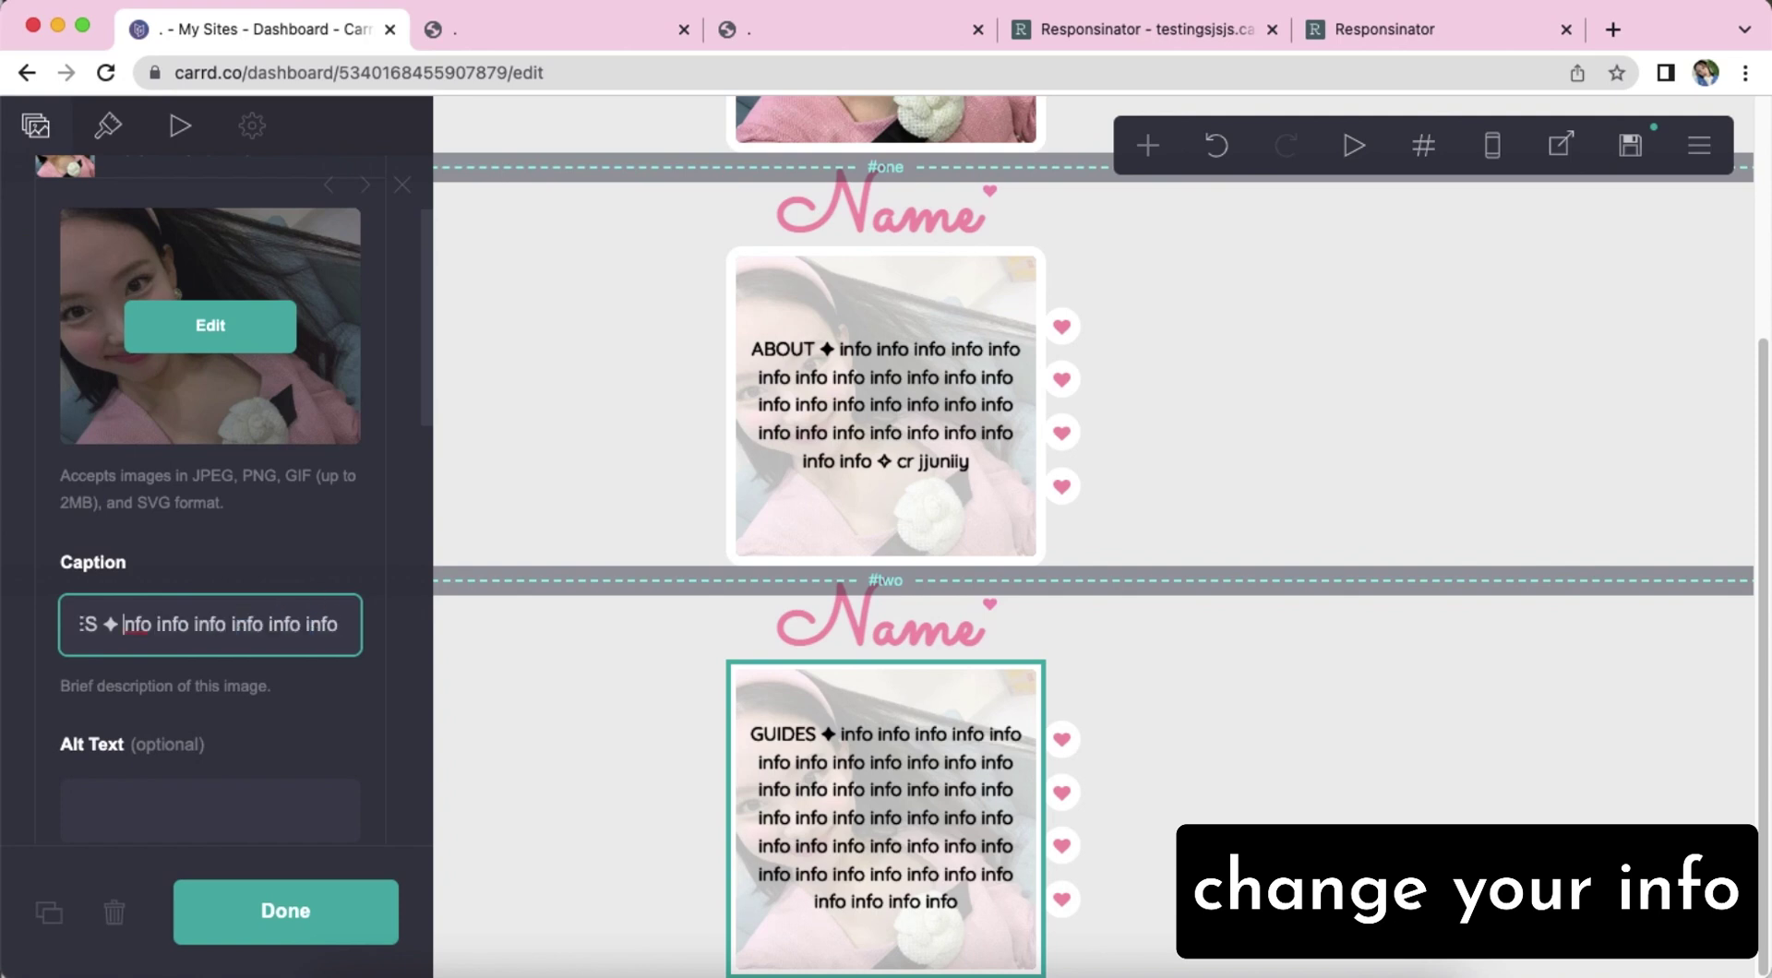
pyautogui.press('Return')
pyautogui.click(316, 616)
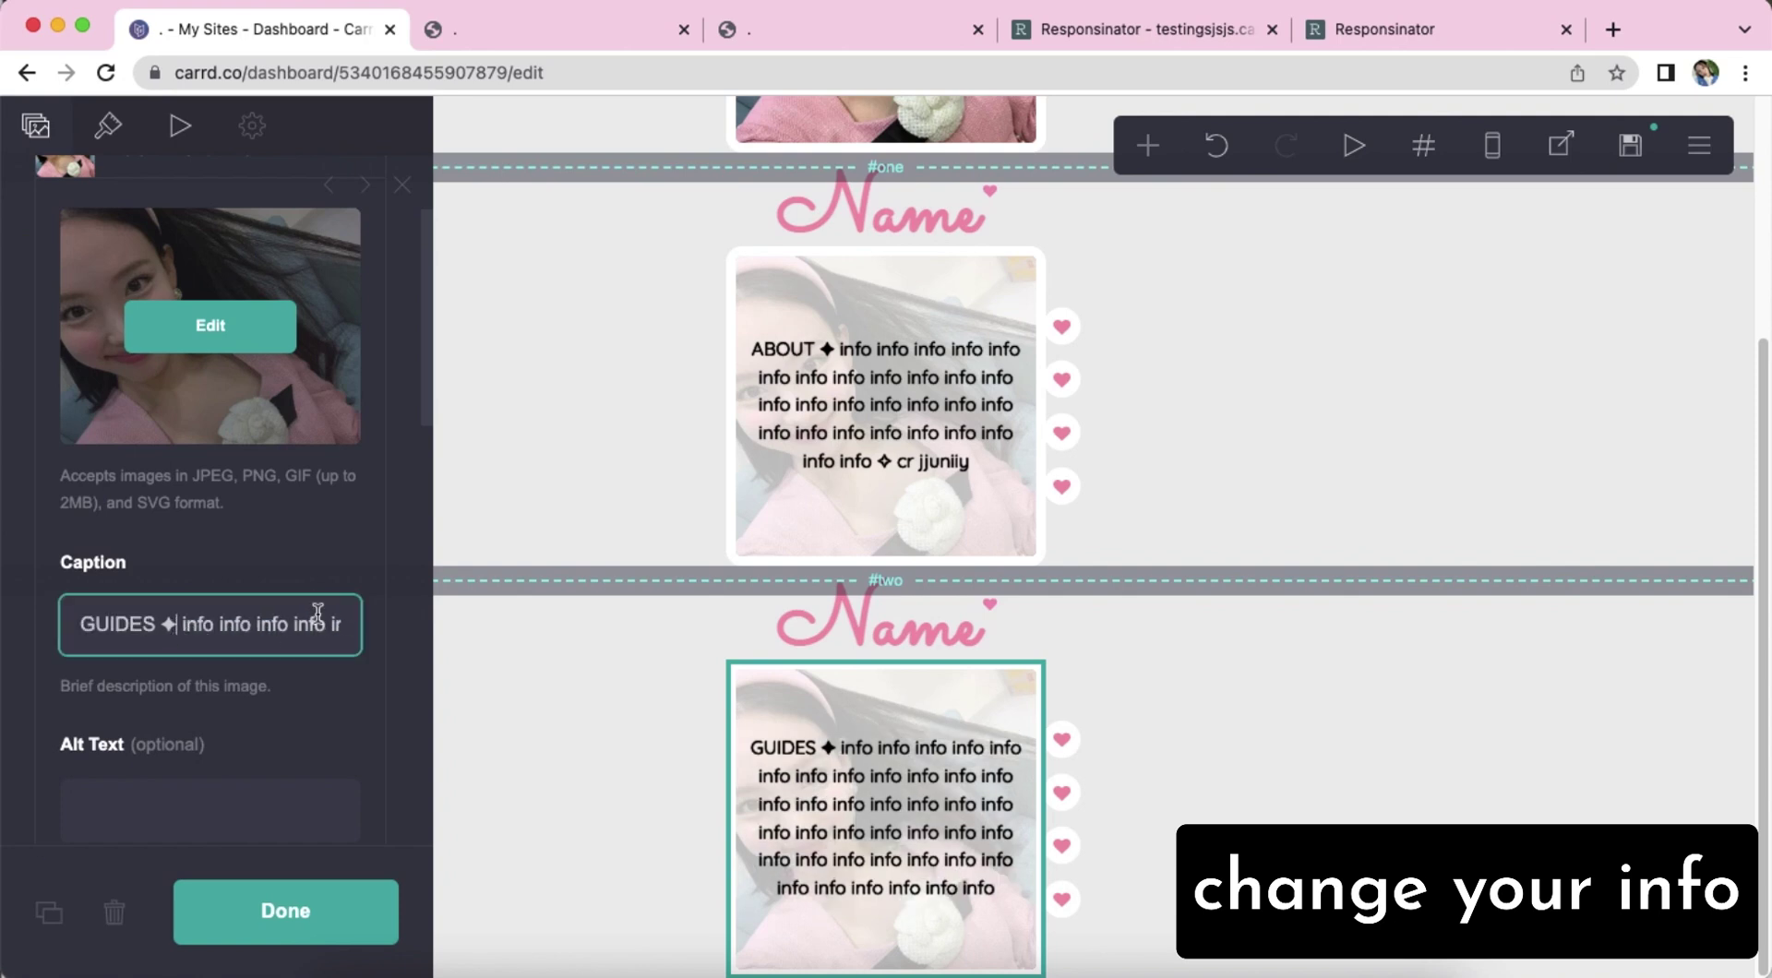
pyautogui.press('Return')
pyautogui.click(1410, 661)
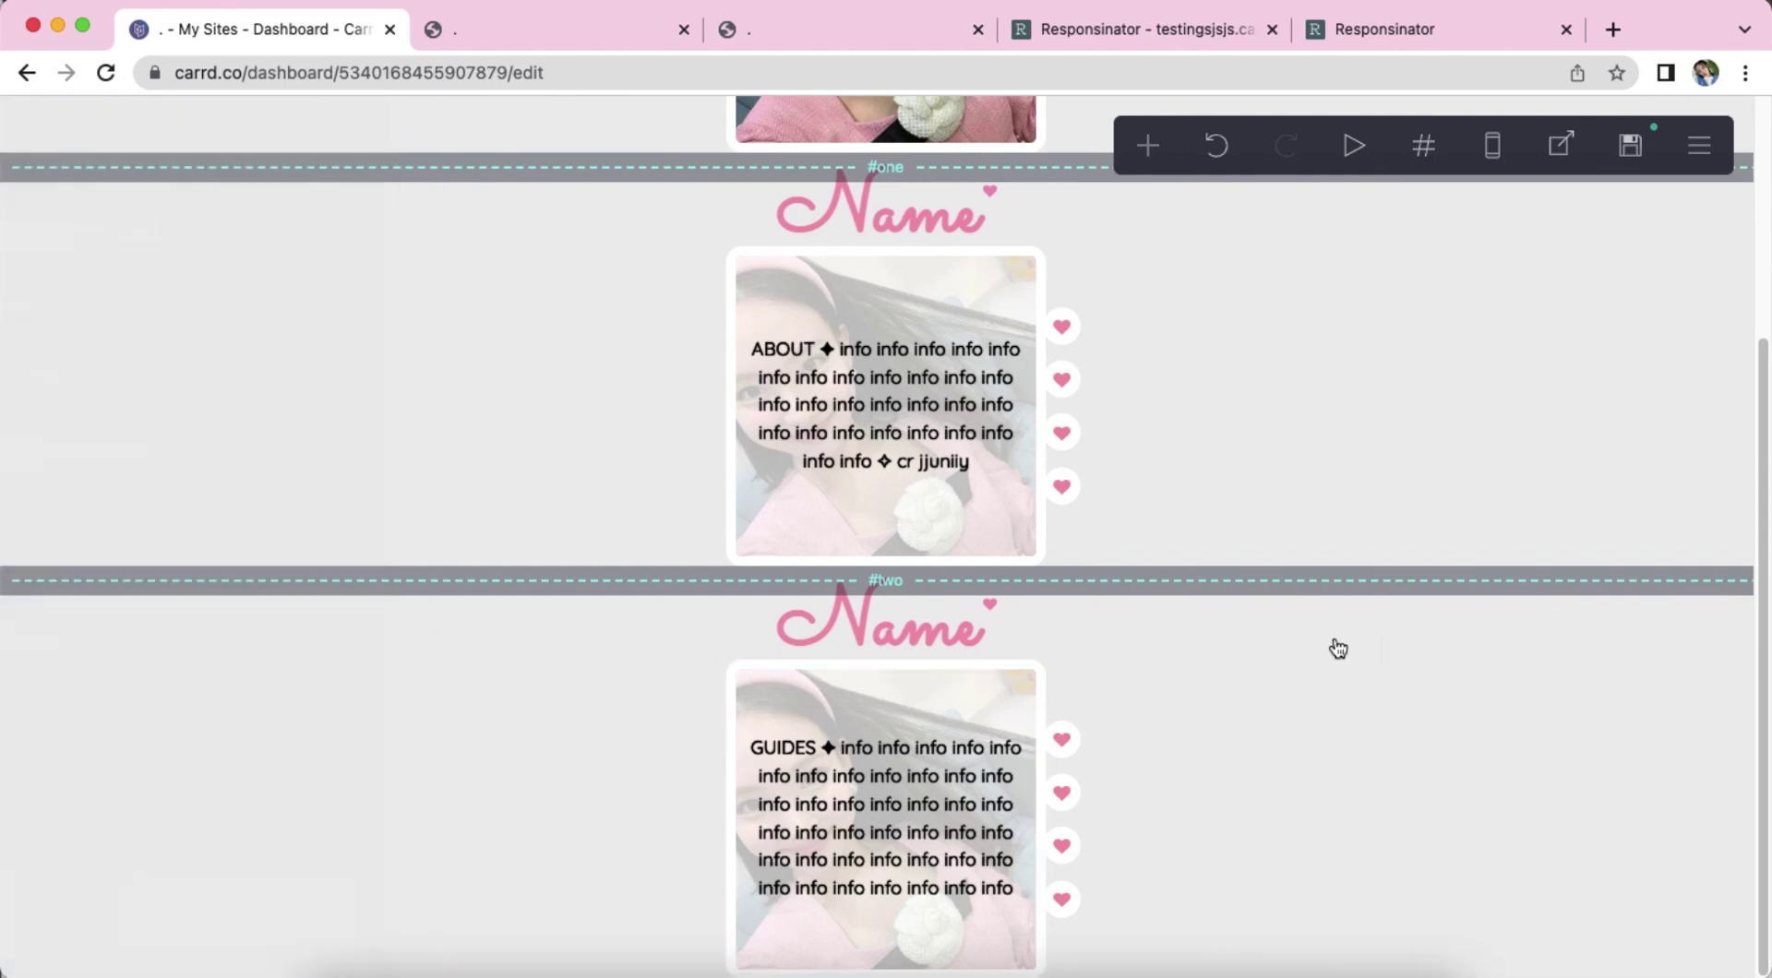
pyautogui.click(1490, 146)
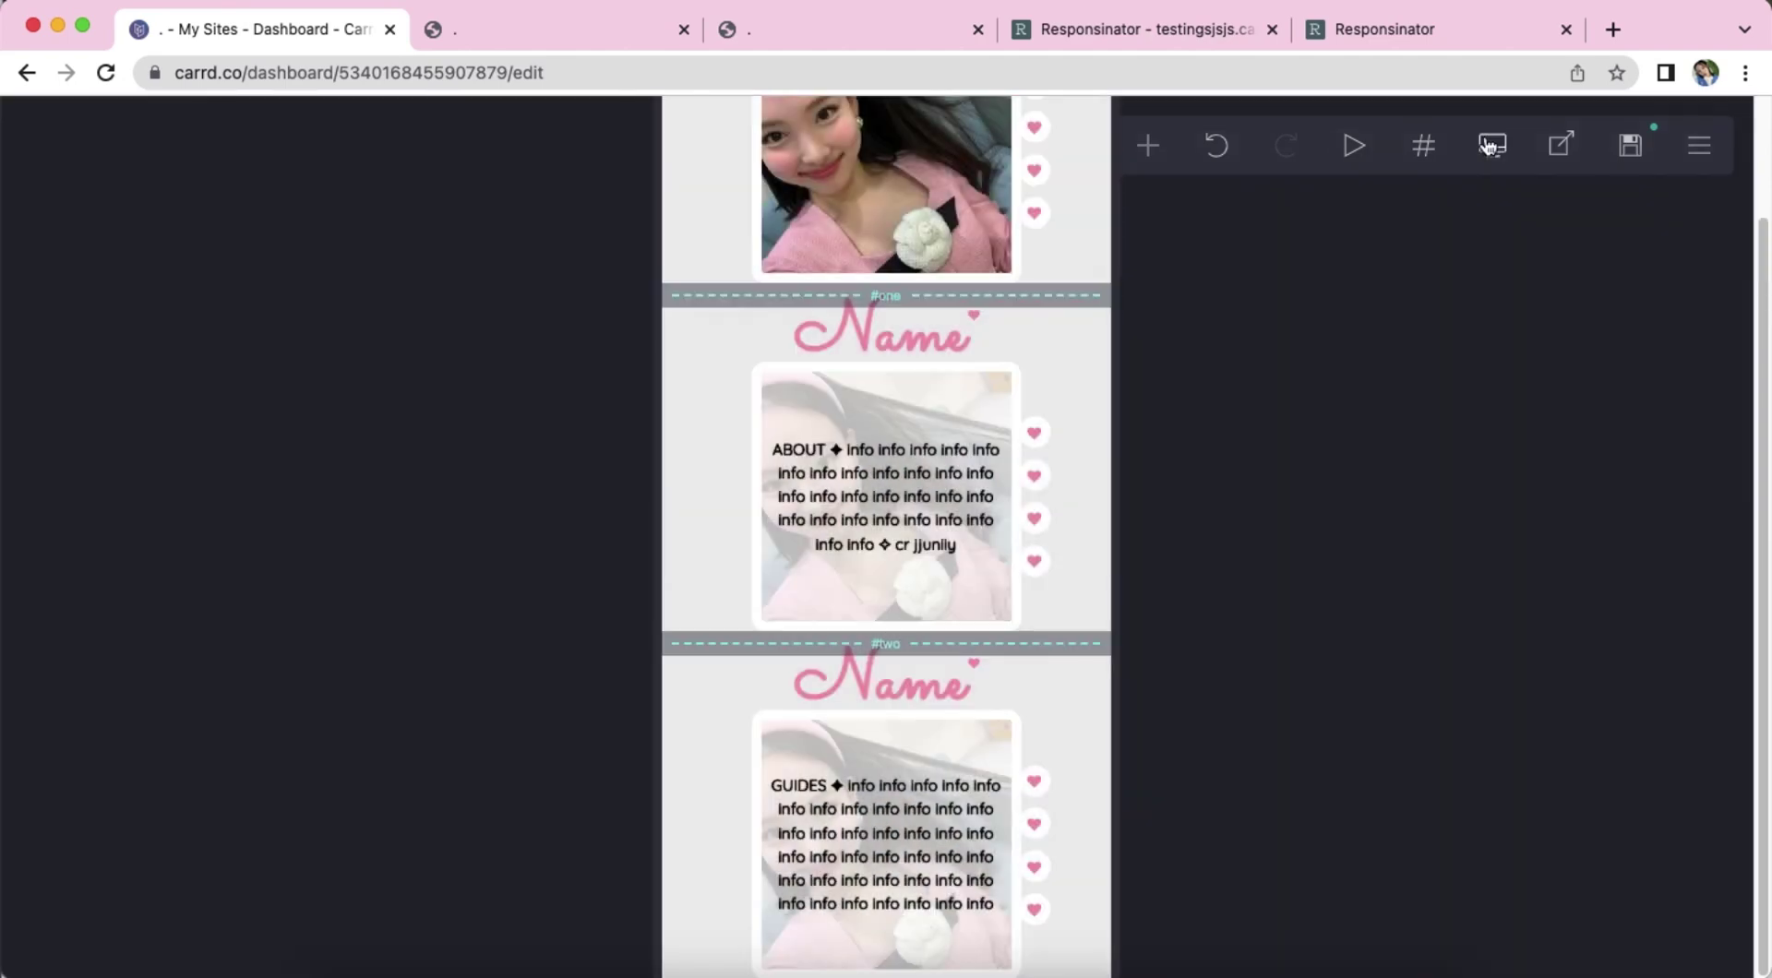
pyautogui.click(1490, 146)
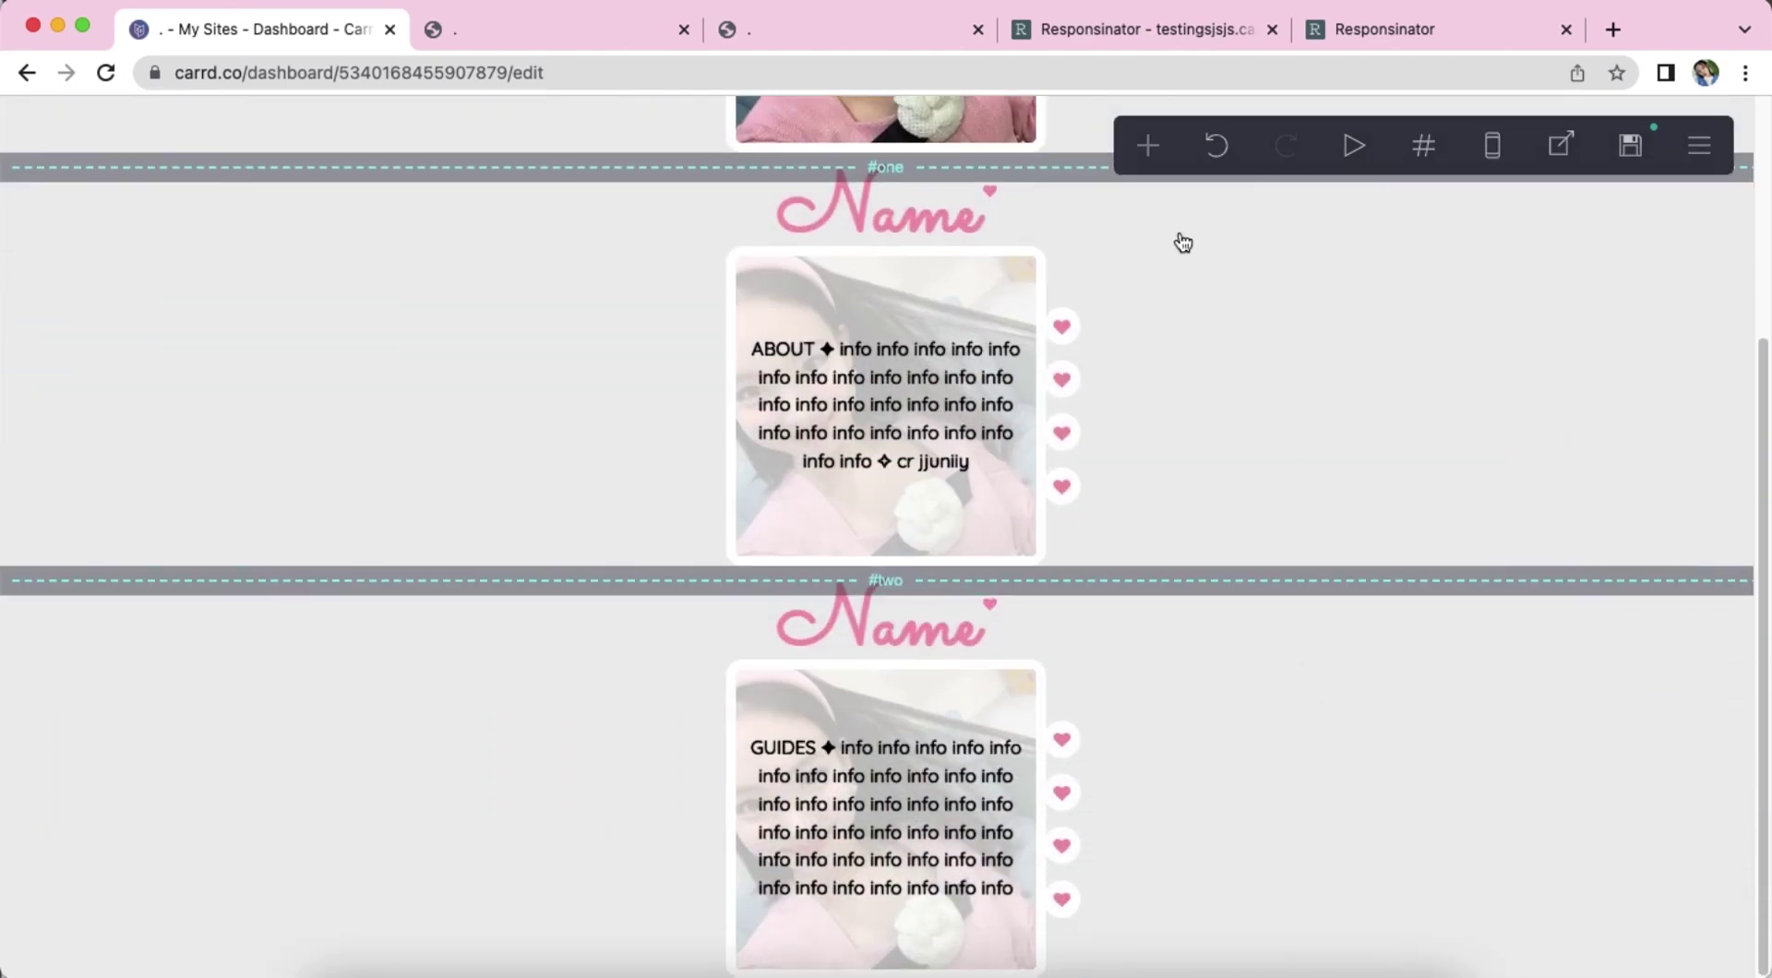
# Add a section break named "three" below the GUIDES photo.
pyautogui.click(1147, 145)
pyautogui.click(1056, 699)
pyautogui.scroll(-3, 277, 554)
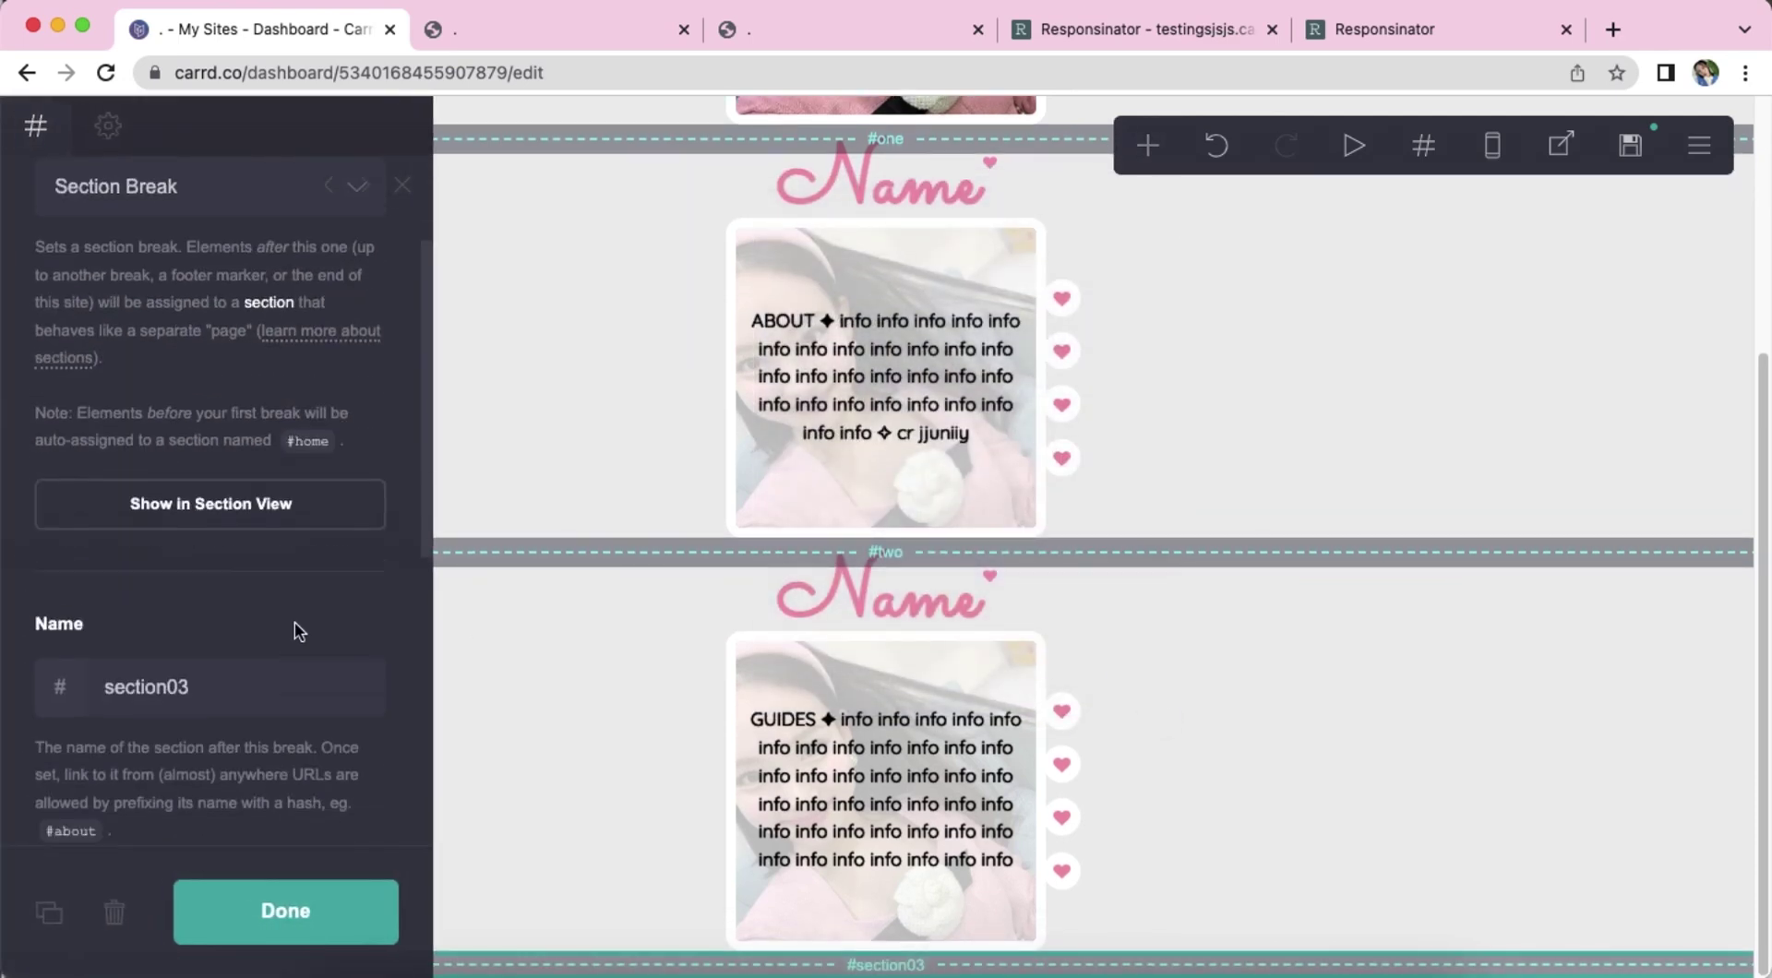
pyautogui.click(303, 683)
pyautogui.press('super+a')
pyautogui.write('three')
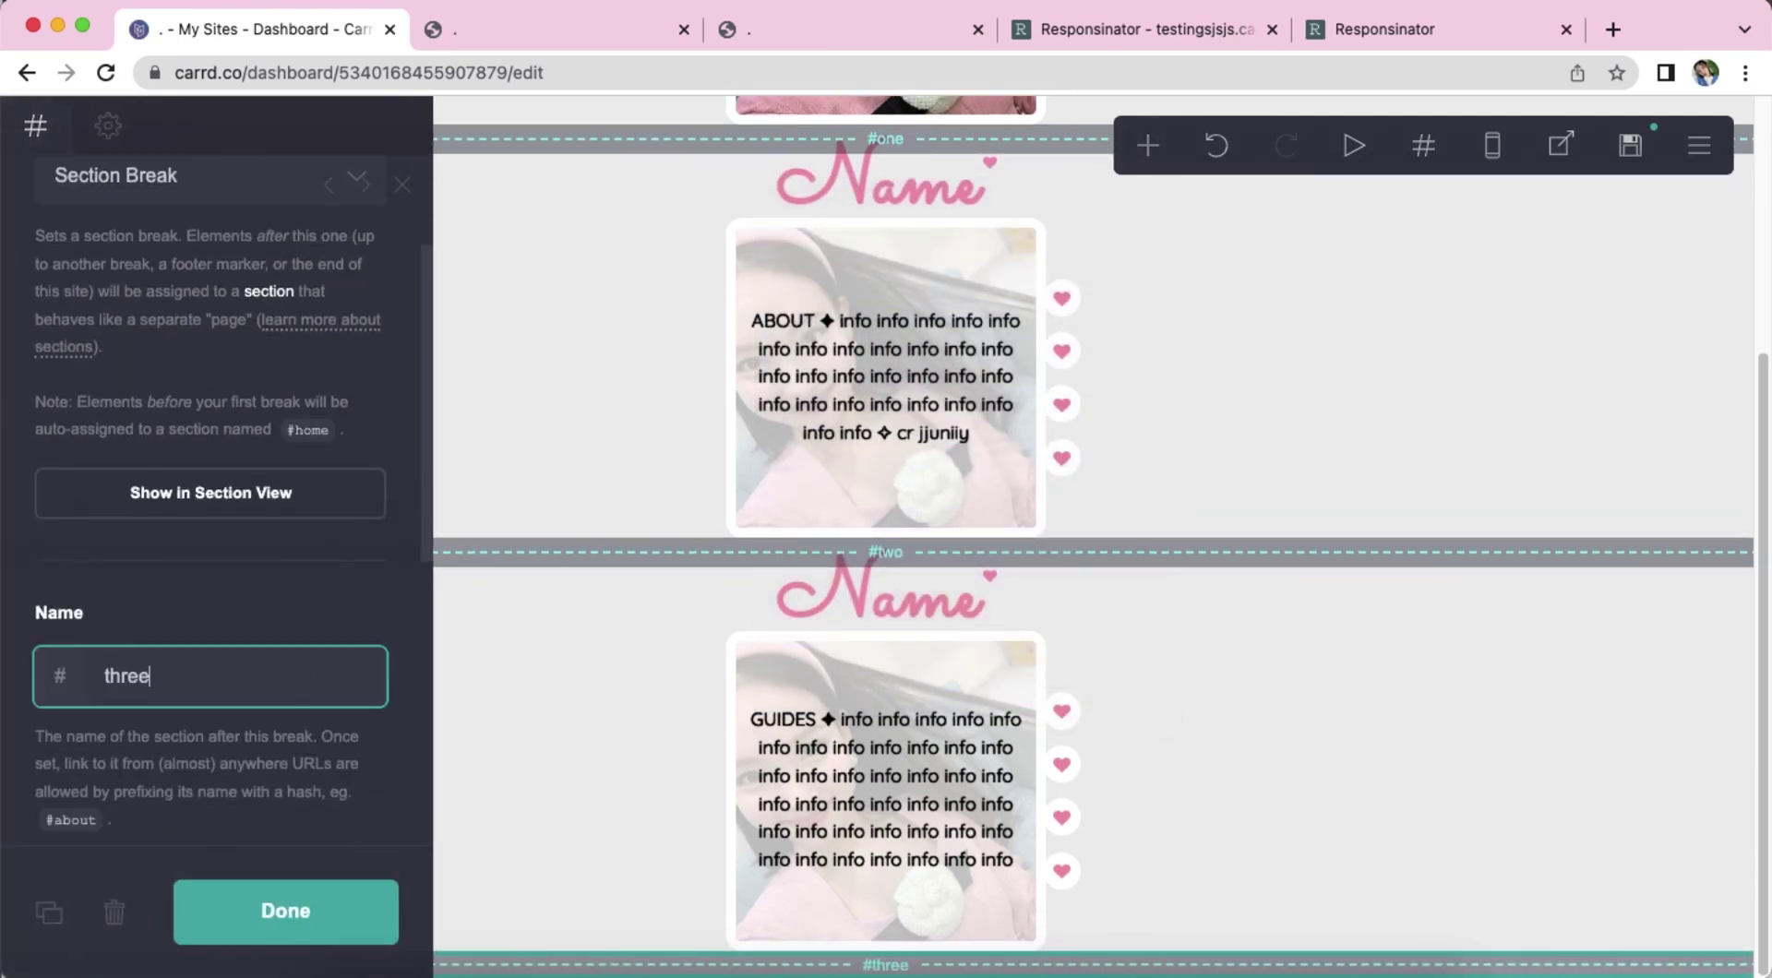
pyautogui.press('Return')
# Duplicate the Name heading container of section #two and move the copy below the #three section break.
pyautogui.click(664, 590)
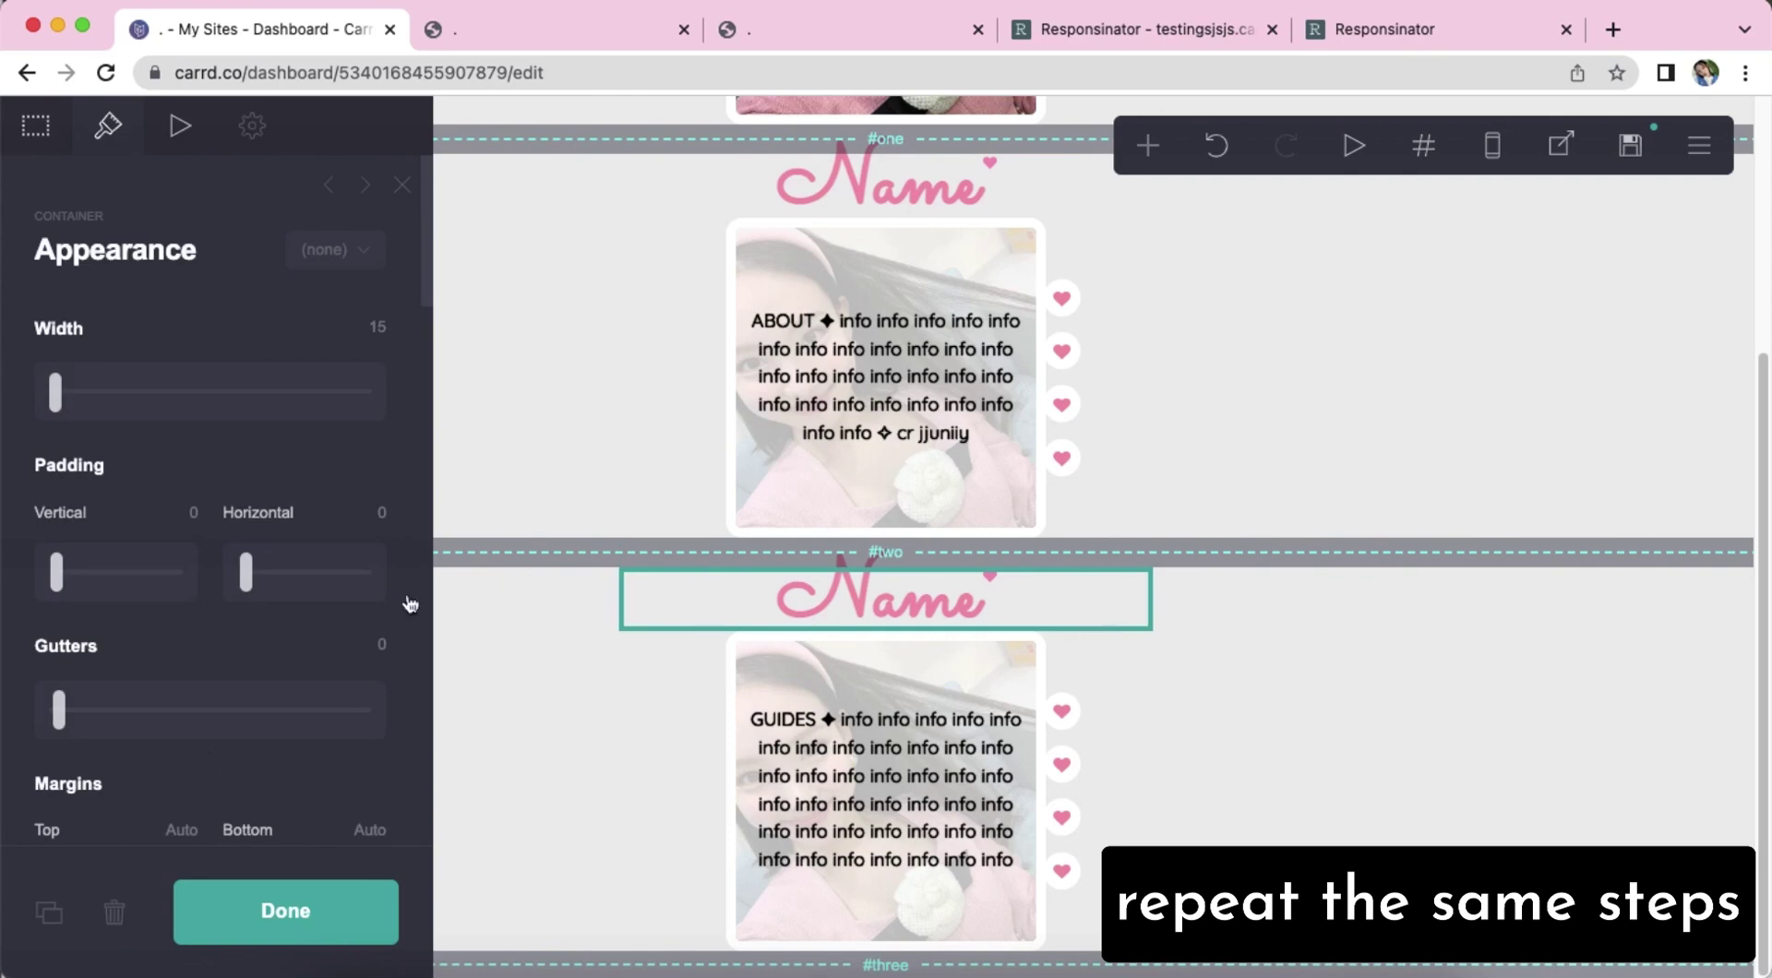
pyautogui.click(48, 912)
pyautogui.moveTo(678, 596); pyautogui.dragTo(704, 966)
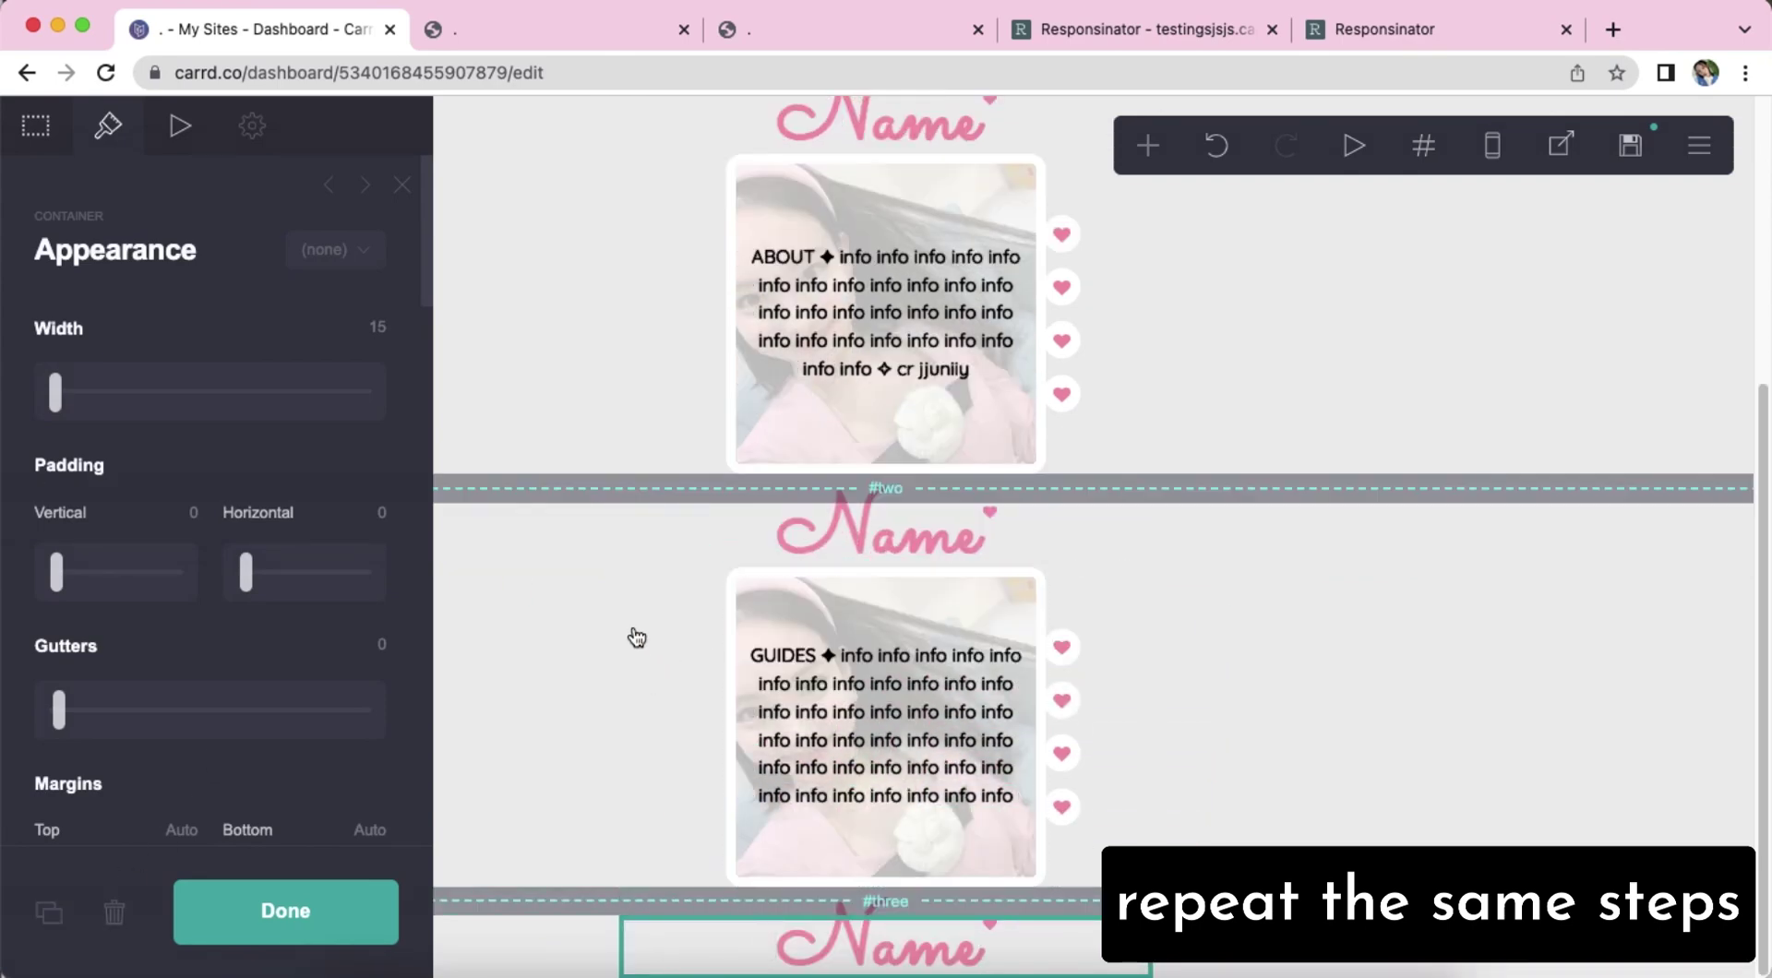
# Duplicate the container holding the GUIDES photo and heart icons, and move the copy below the Name heading of section #three.
pyautogui.click(661, 631)
pyautogui.click(48, 912)
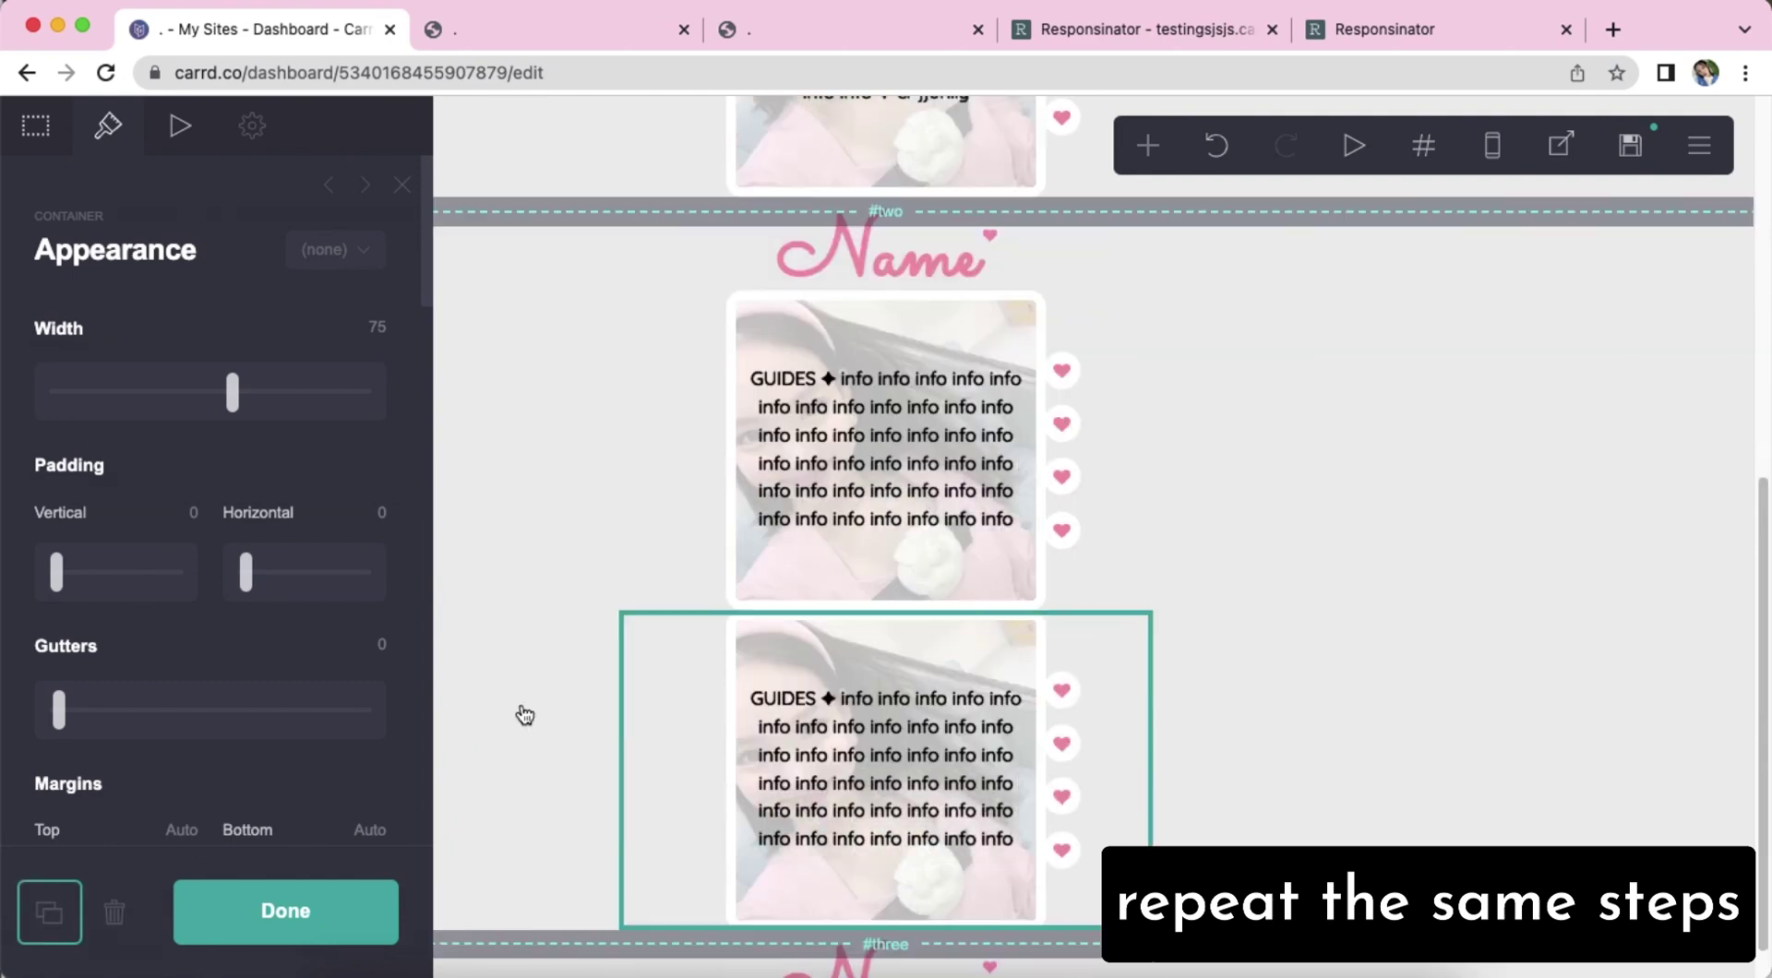
pyautogui.moveTo(697, 708); pyautogui.dragTo(739, 966)
pyautogui.click(1325, 819)
# Replace the GUIDES caption on the section #three photo with "LOVE ZONE ✦" followed by repeated "info" words.
pyautogui.click(862, 804)
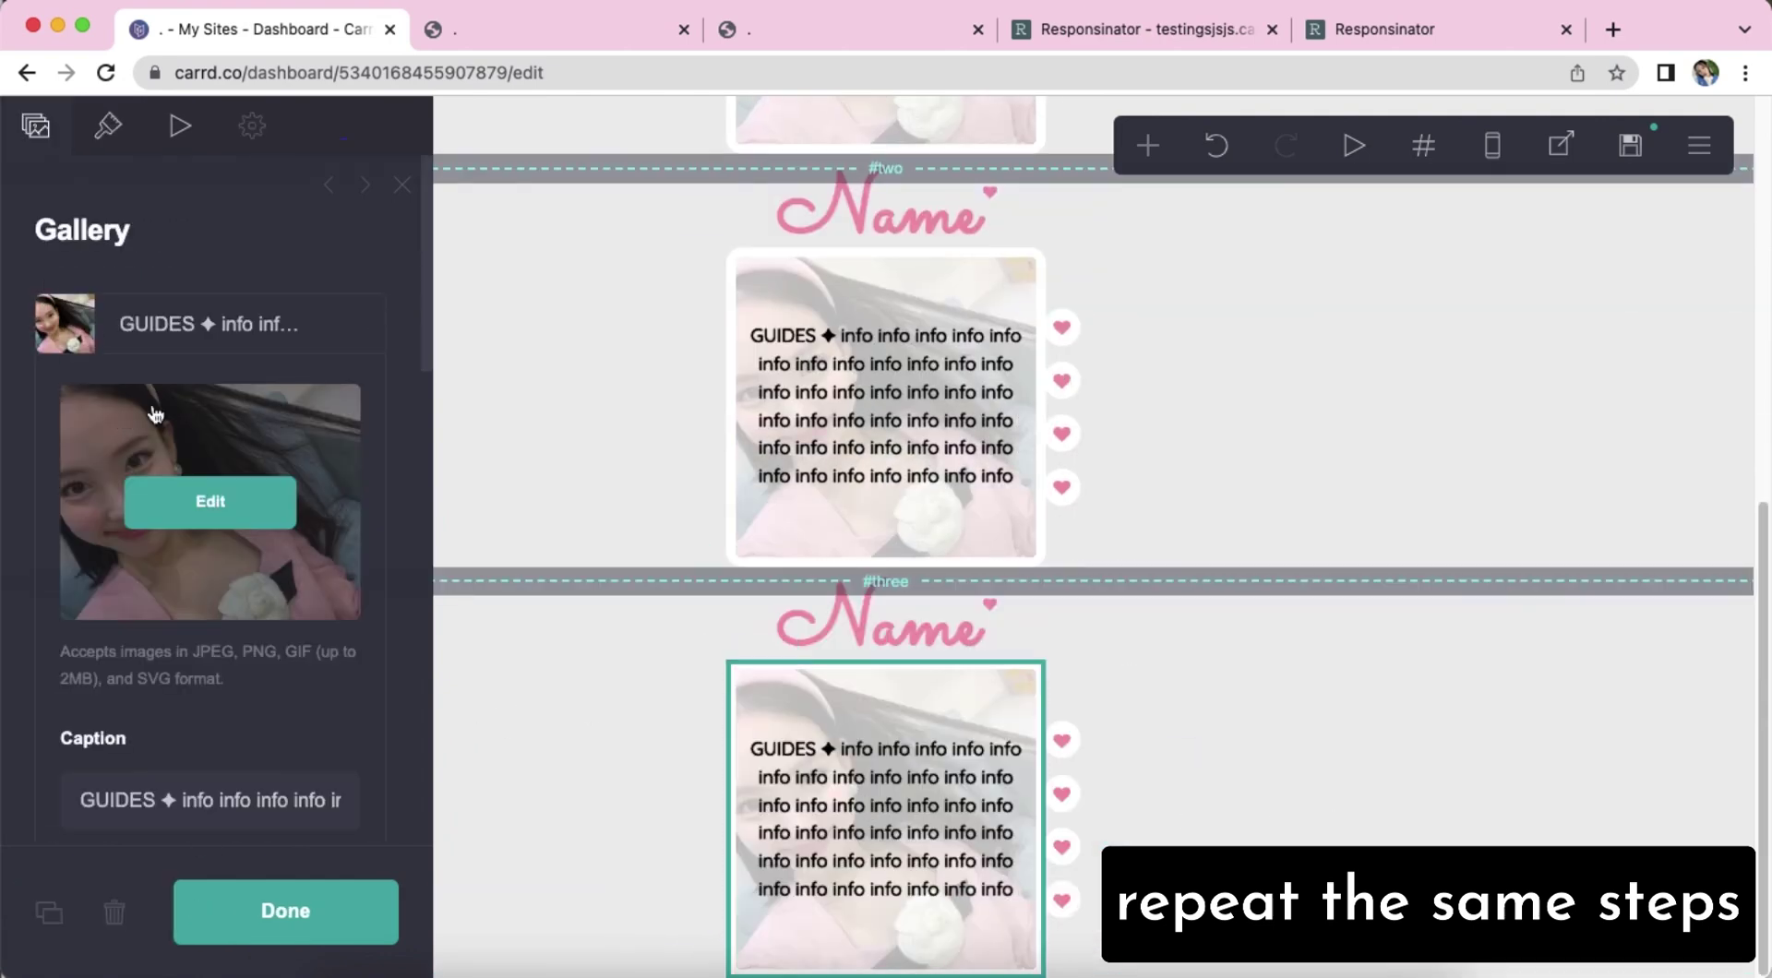
pyautogui.scroll(-5, 173, 454)
pyautogui.click(116, 397)
pyautogui.press('super+a')
pyautogui.press('BackSpace')
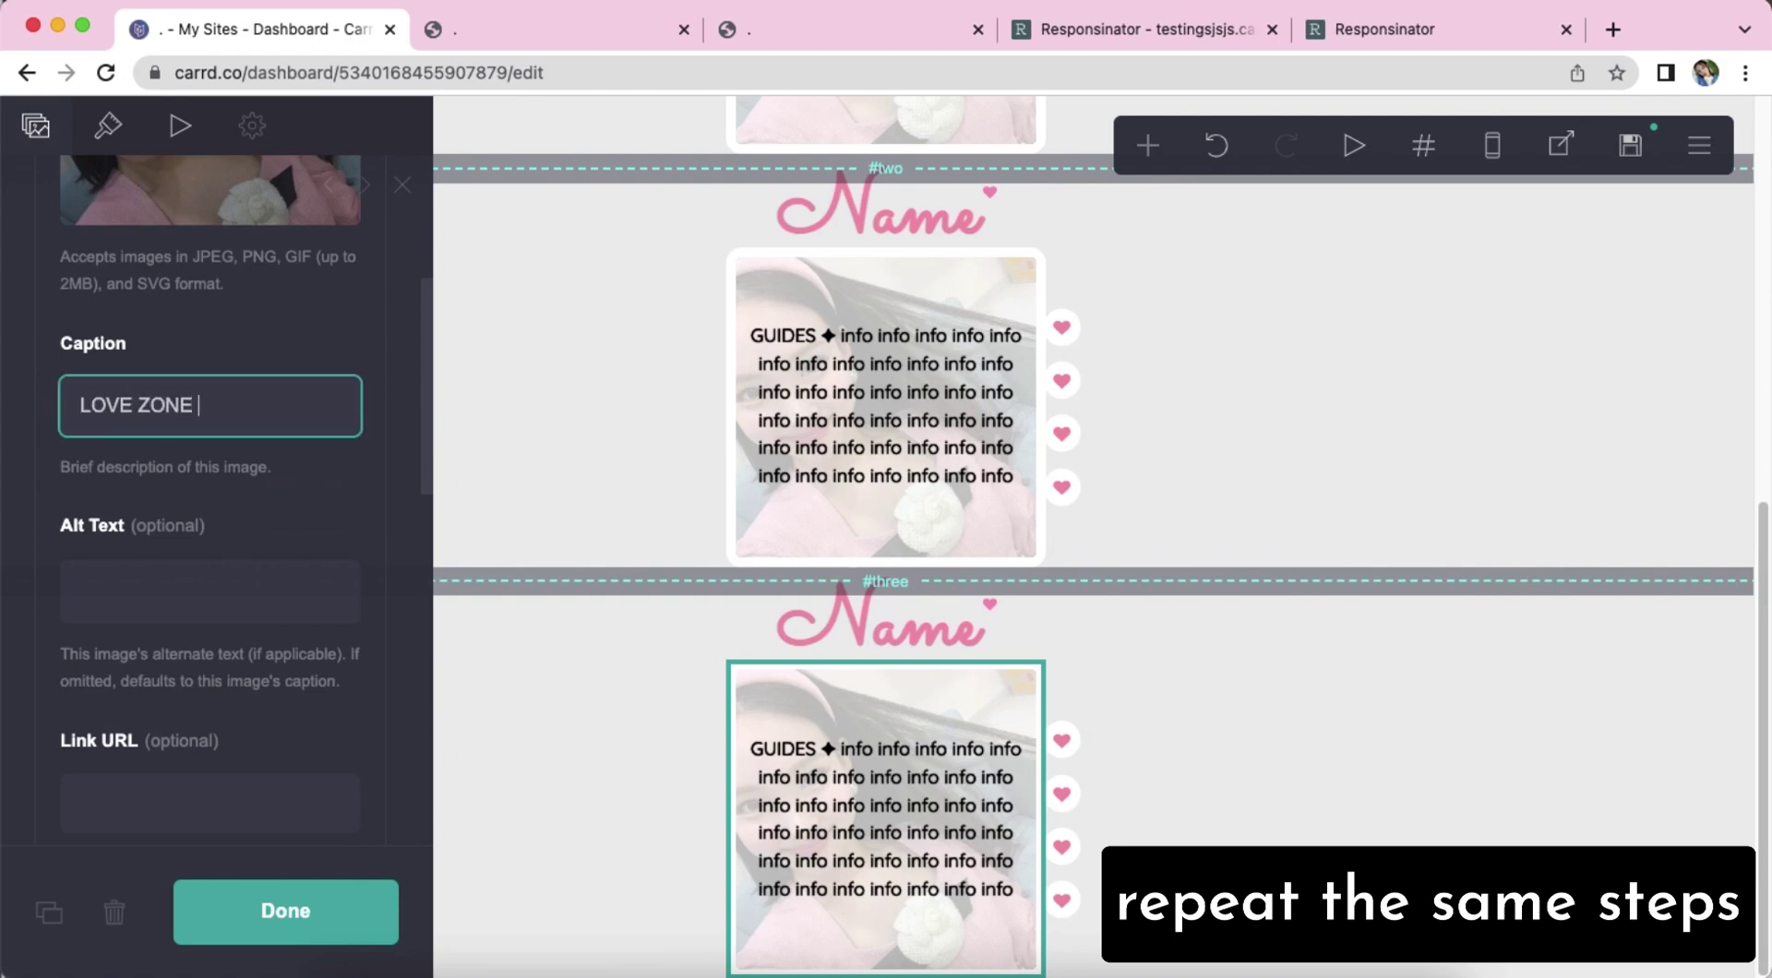
pyautogui.write('LOVE ZONE ✦ info info info ir')
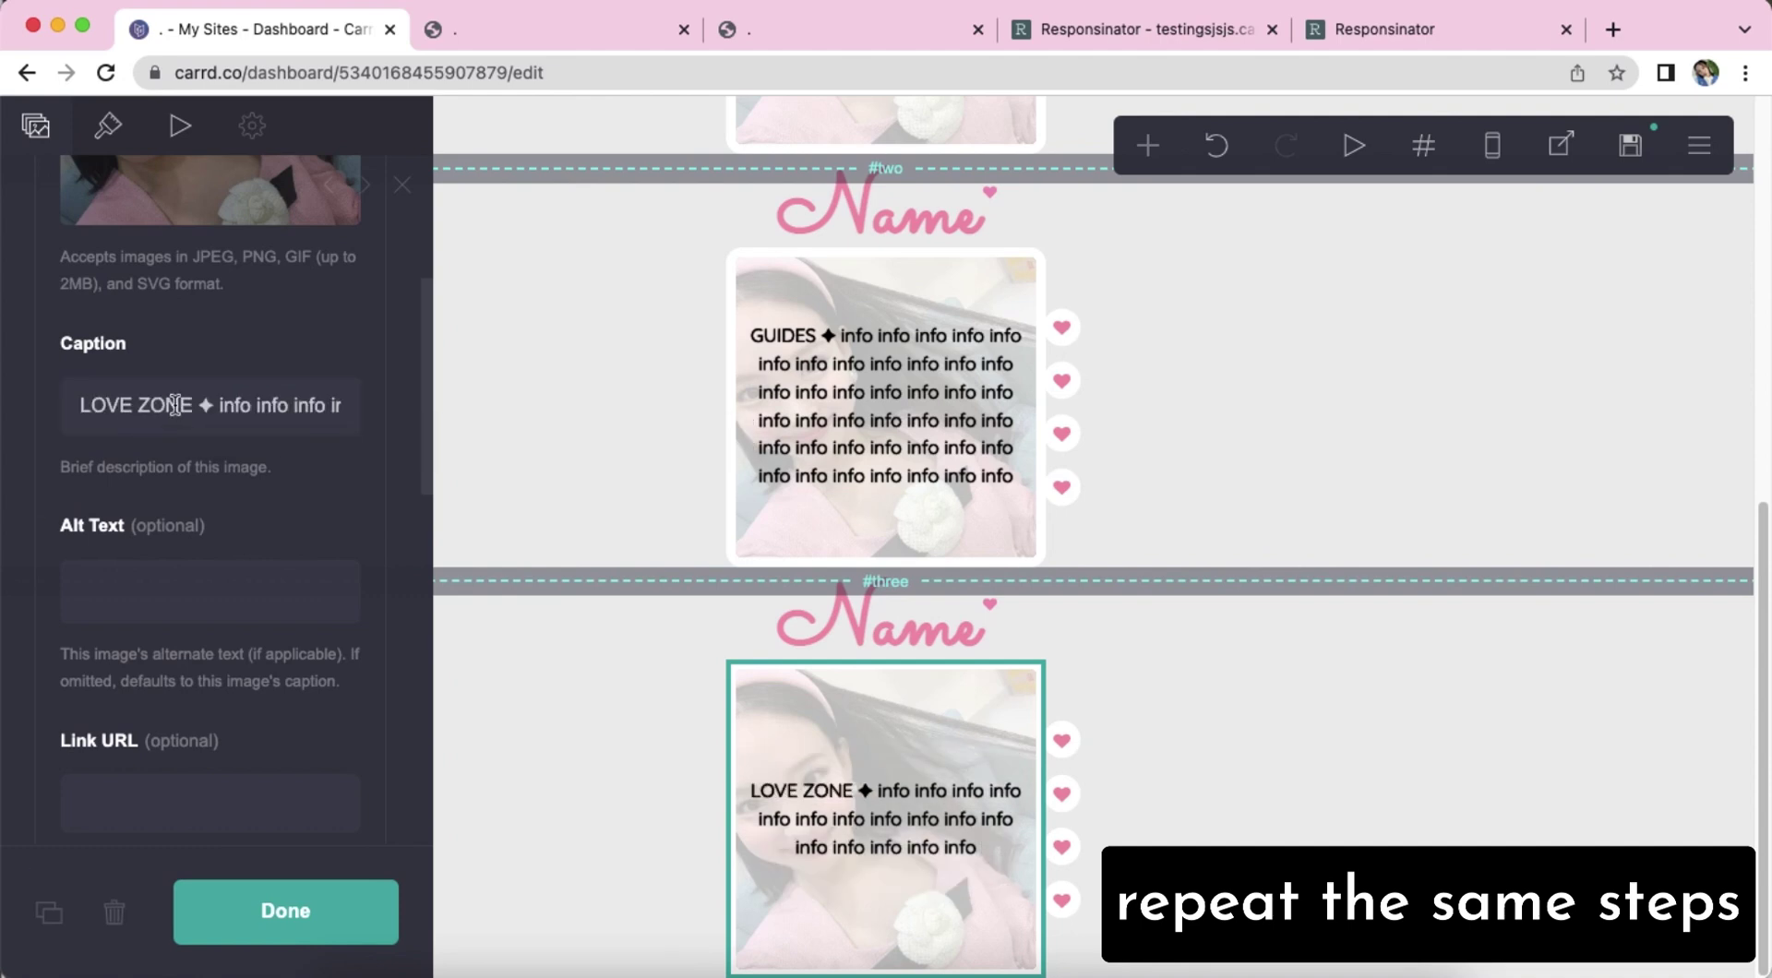
# Append "MUSIC ✦" and another run of "info" words to the LOVE ZONE caption.
pyautogui.click(293, 413)
pyautogui.press('super+a')
pyautogui.click(328, 404)
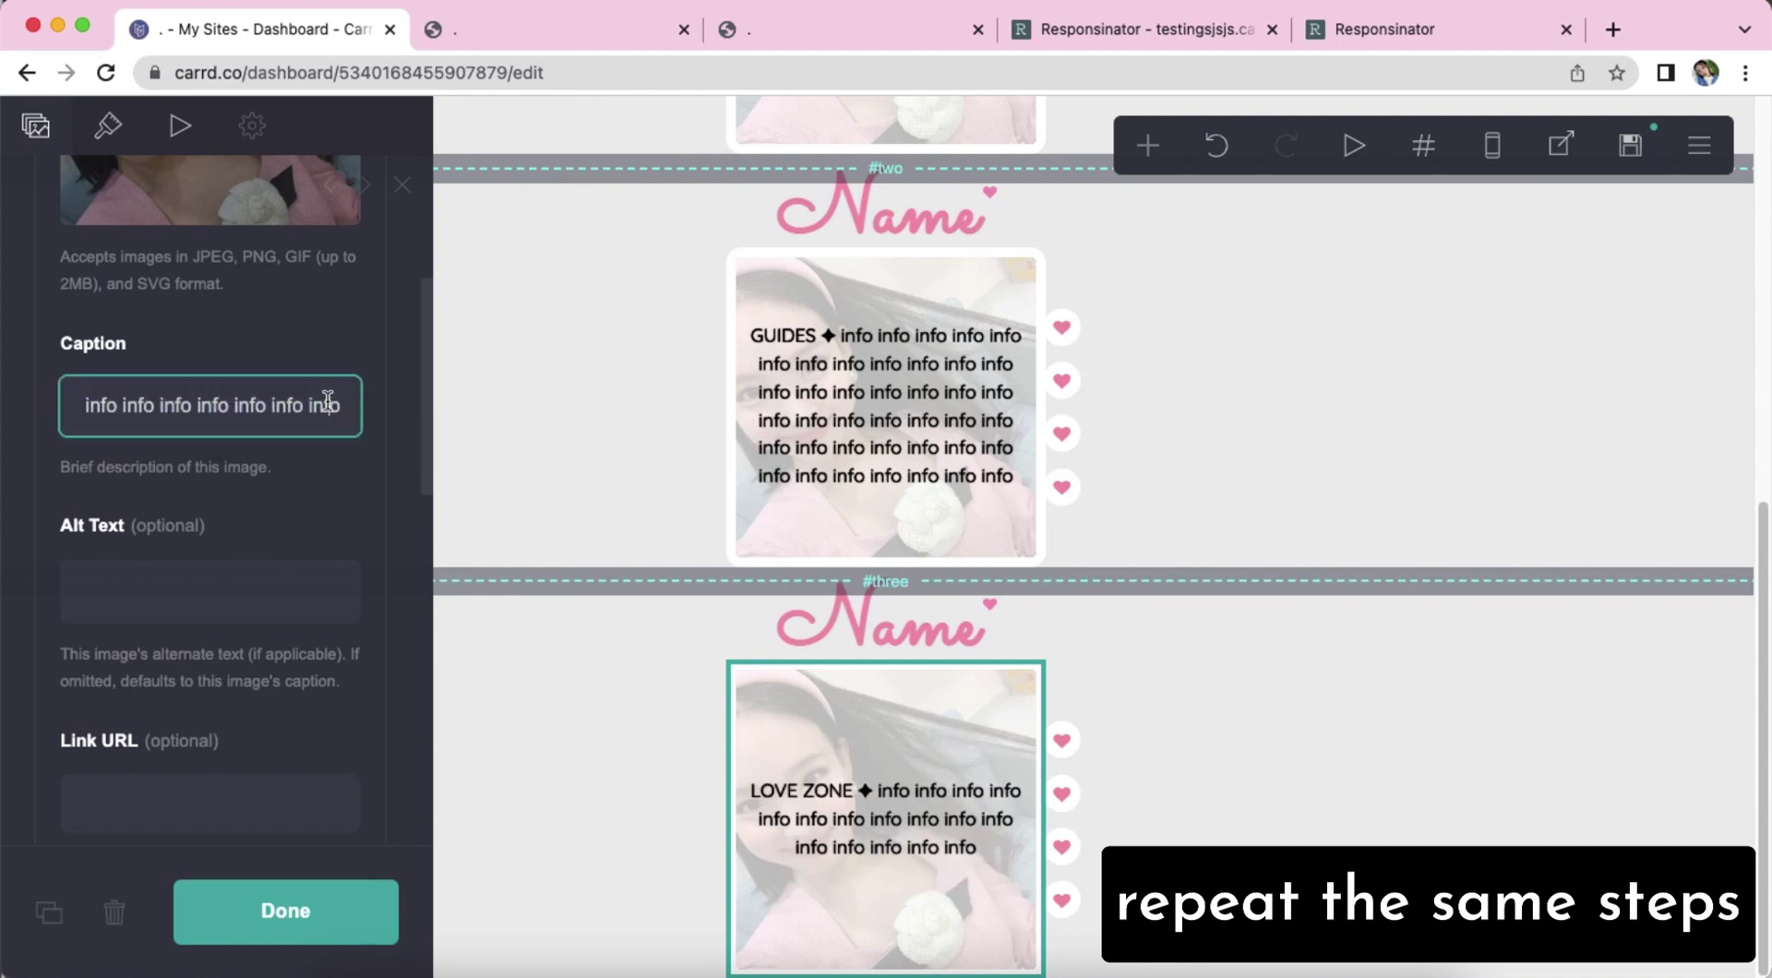
pyautogui.write('MUSIC')
pyautogui.write('✦')
pyautogui.press('super+Left')
pyautogui.press('Tab')
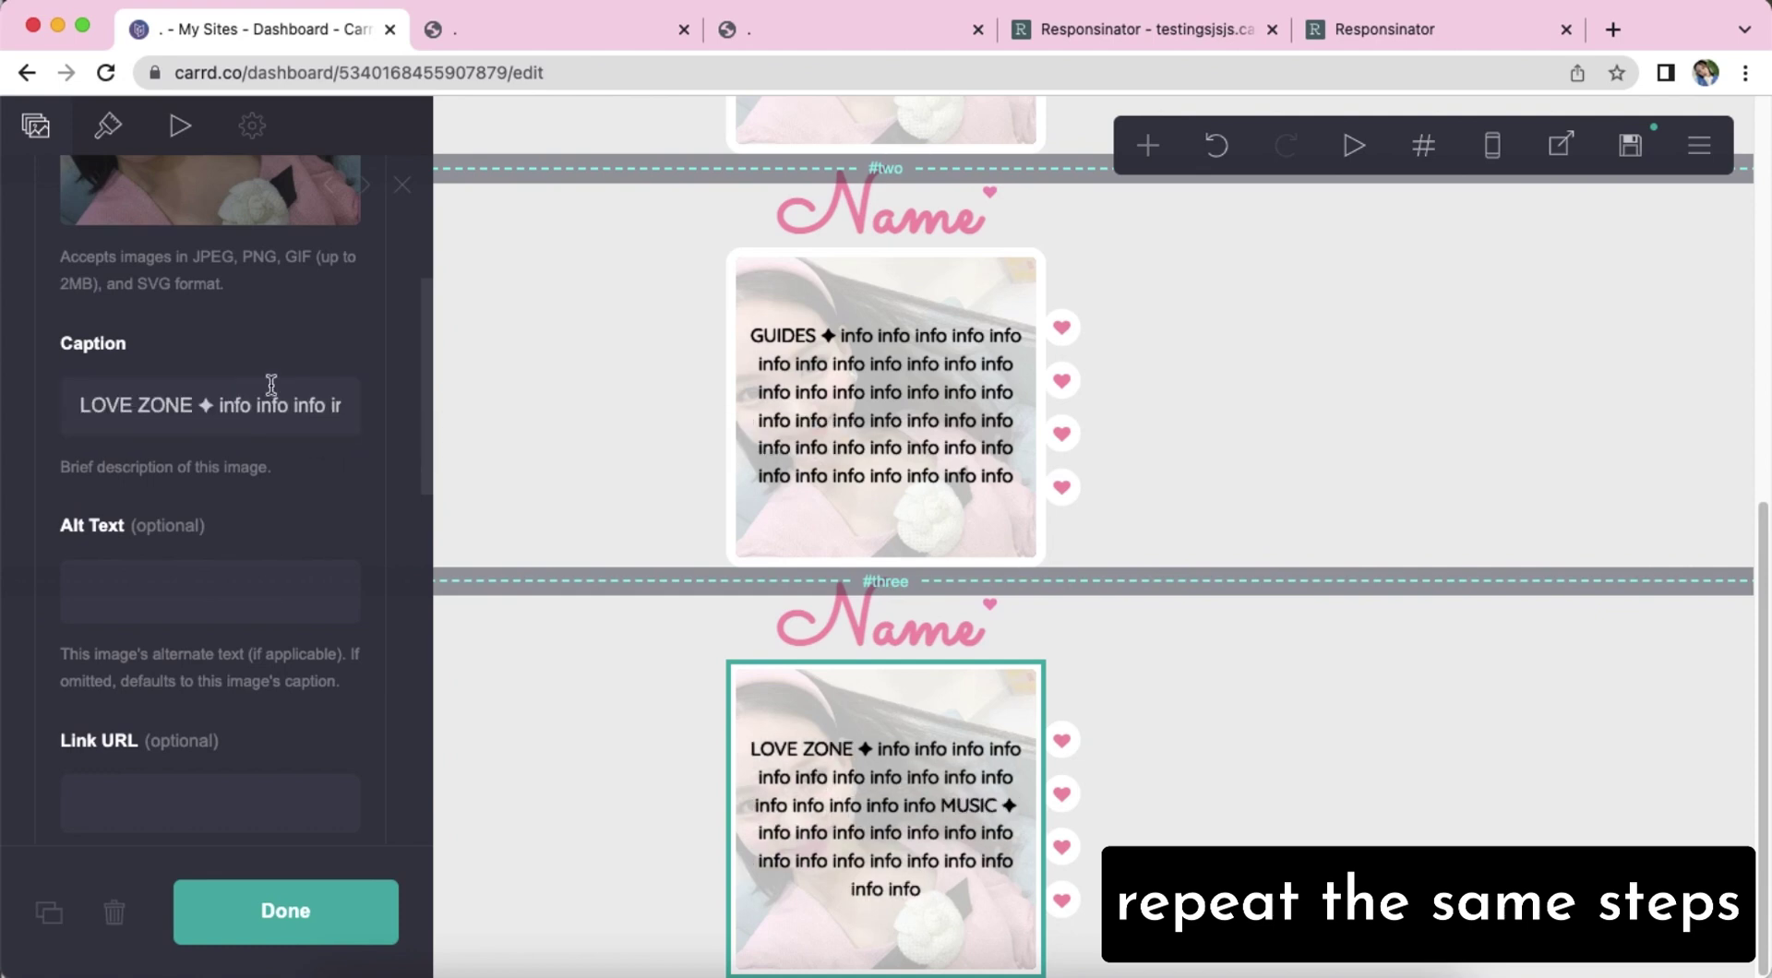
# Adjust the number of "info" words in the LOVE ZONE part so "MUSIC ✦" starts a new line, and check the mobile view.
pyautogui.click(333, 395)
pyautogui.press('BackSpace')
pyautogui.press('BackSpace')
pyautogui.press('BackSpace')
pyautogui.press('BackSpace')
pyautogui.press('BackSpace')
pyautogui.press('BackSpace')
pyautogui.press('BackSpace')
pyautogui.press('BackSpace')
pyautogui.press('BackSpace')
pyautogui.press('BackSpace')
pyautogui.press('BackSpace')
pyautogui.press('BackSpace')
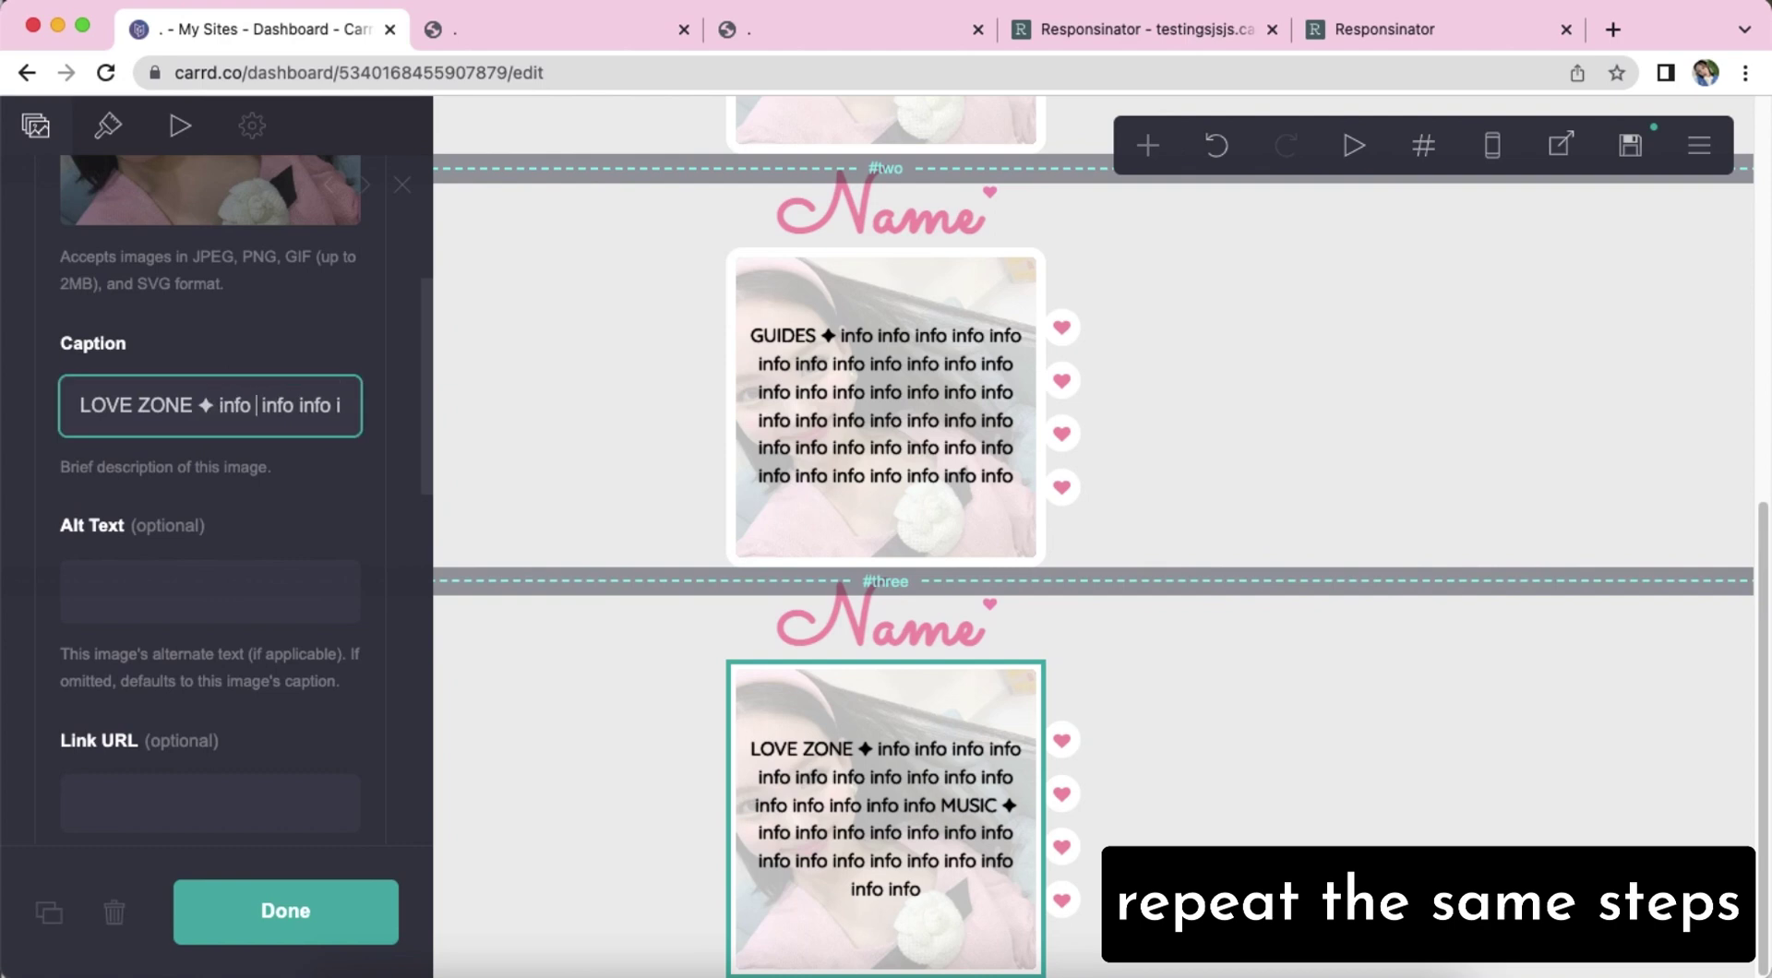
pyautogui.press('Tab')
pyautogui.click(1276, 859)
pyautogui.press('Escape')
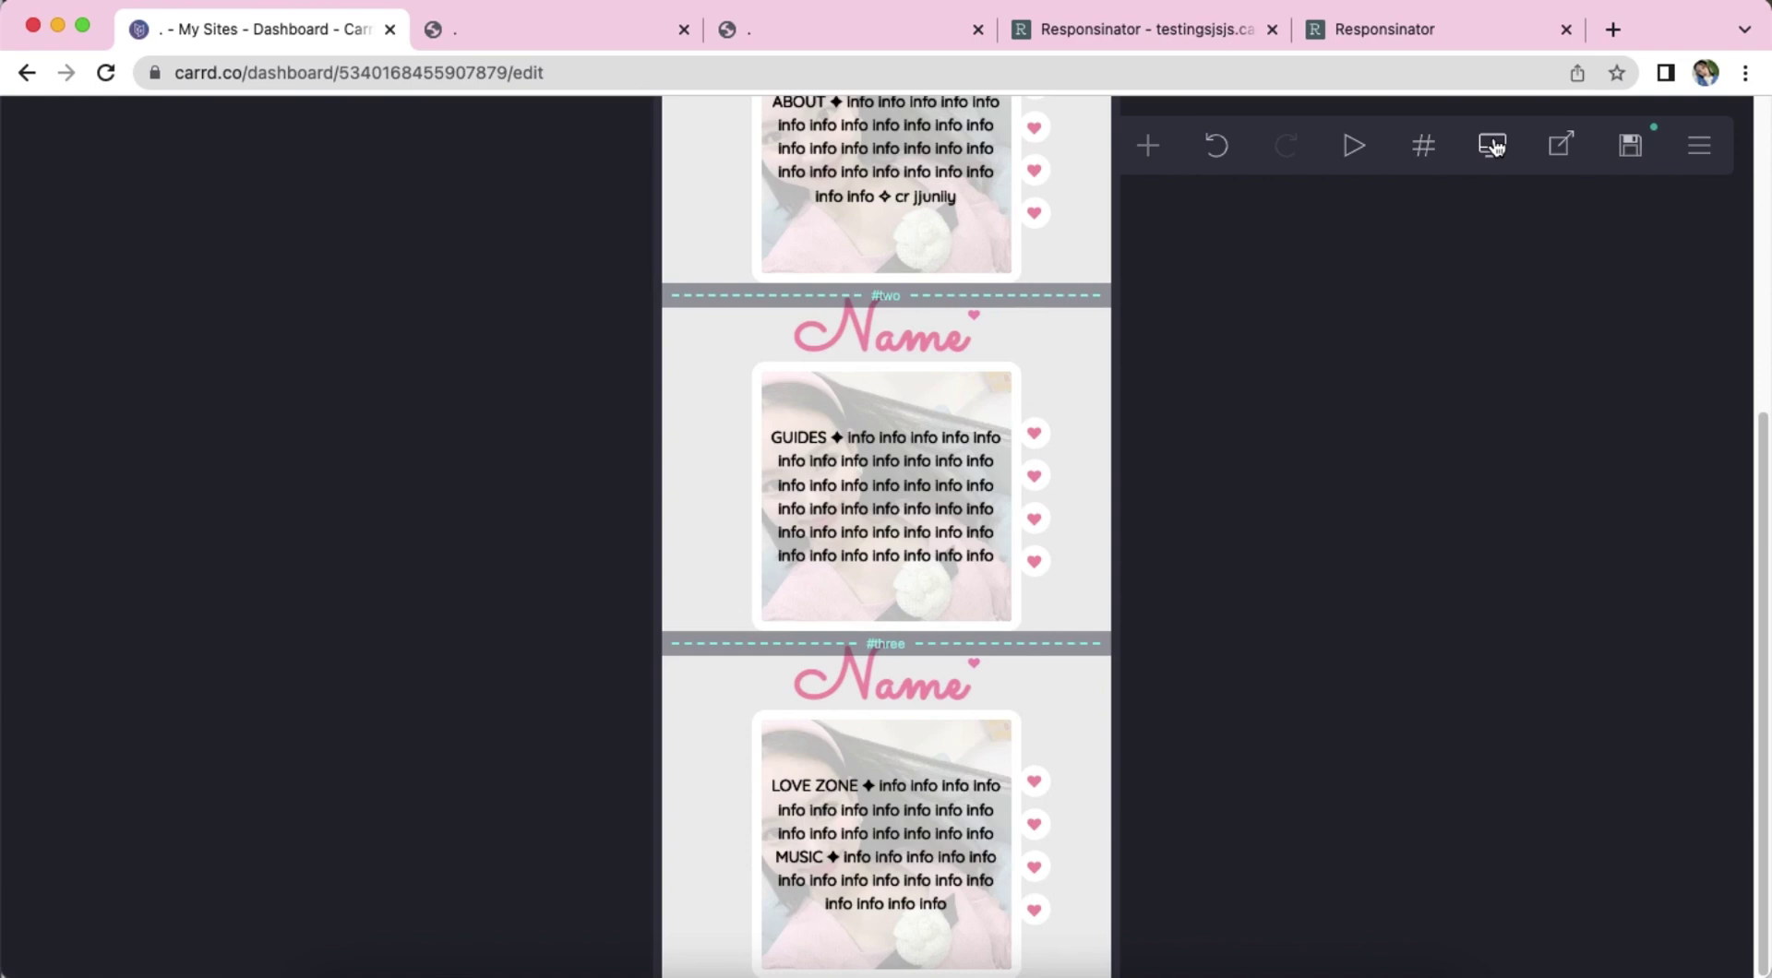
pyautogui.click(1492, 145)
# Compare the names of the first two section breaks with the URLs of the first and second heart icons.
pyautogui.scroll(-3, 1305, 826)
pyautogui.scroll(8, 1336, 683)
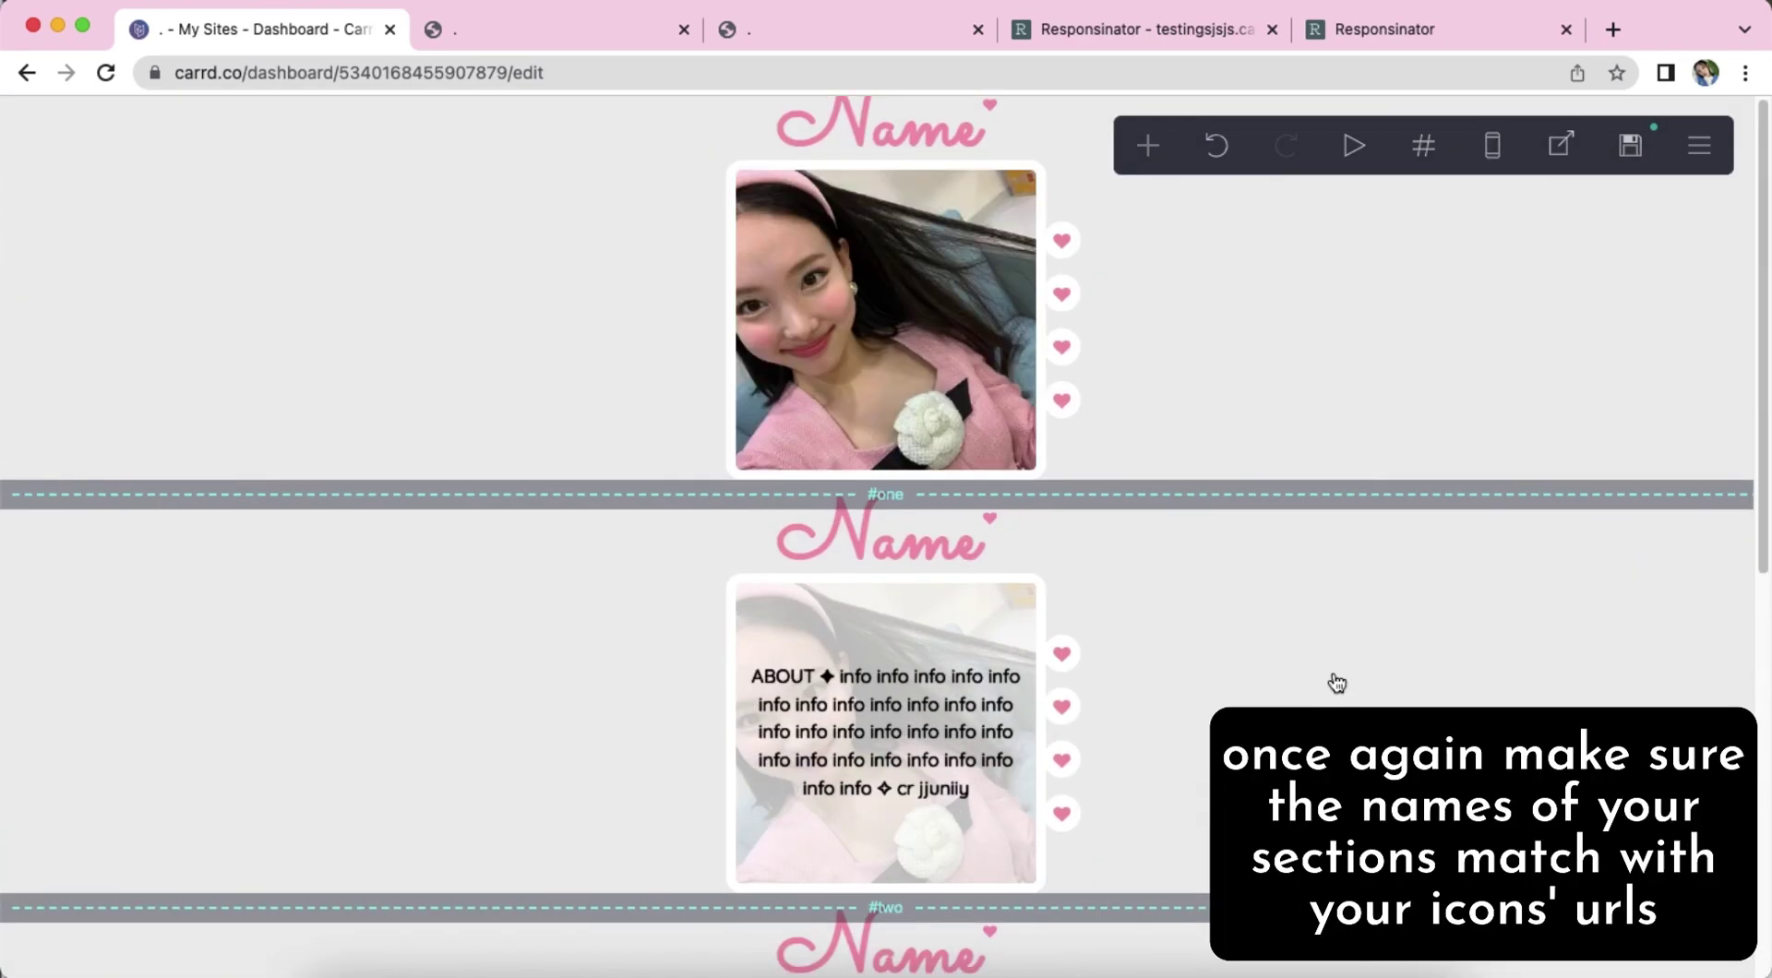
pyautogui.click(903, 498)
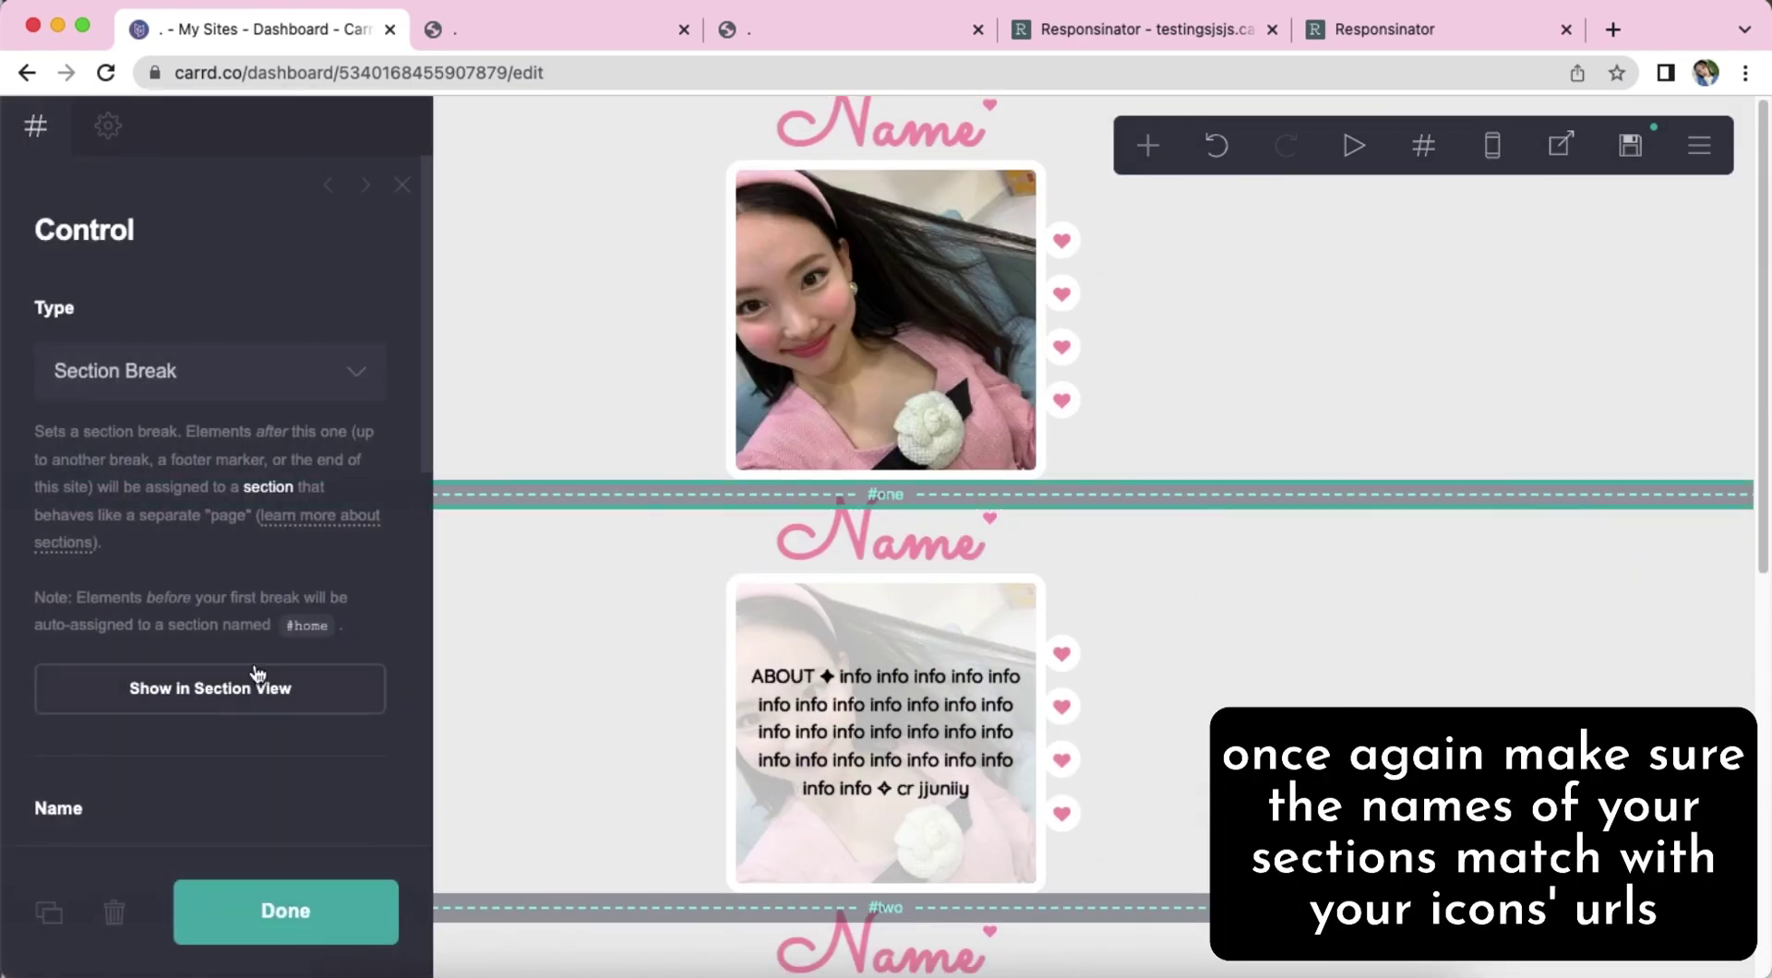
pyautogui.scroll(-2, 230, 683)
pyautogui.click(1061, 241)
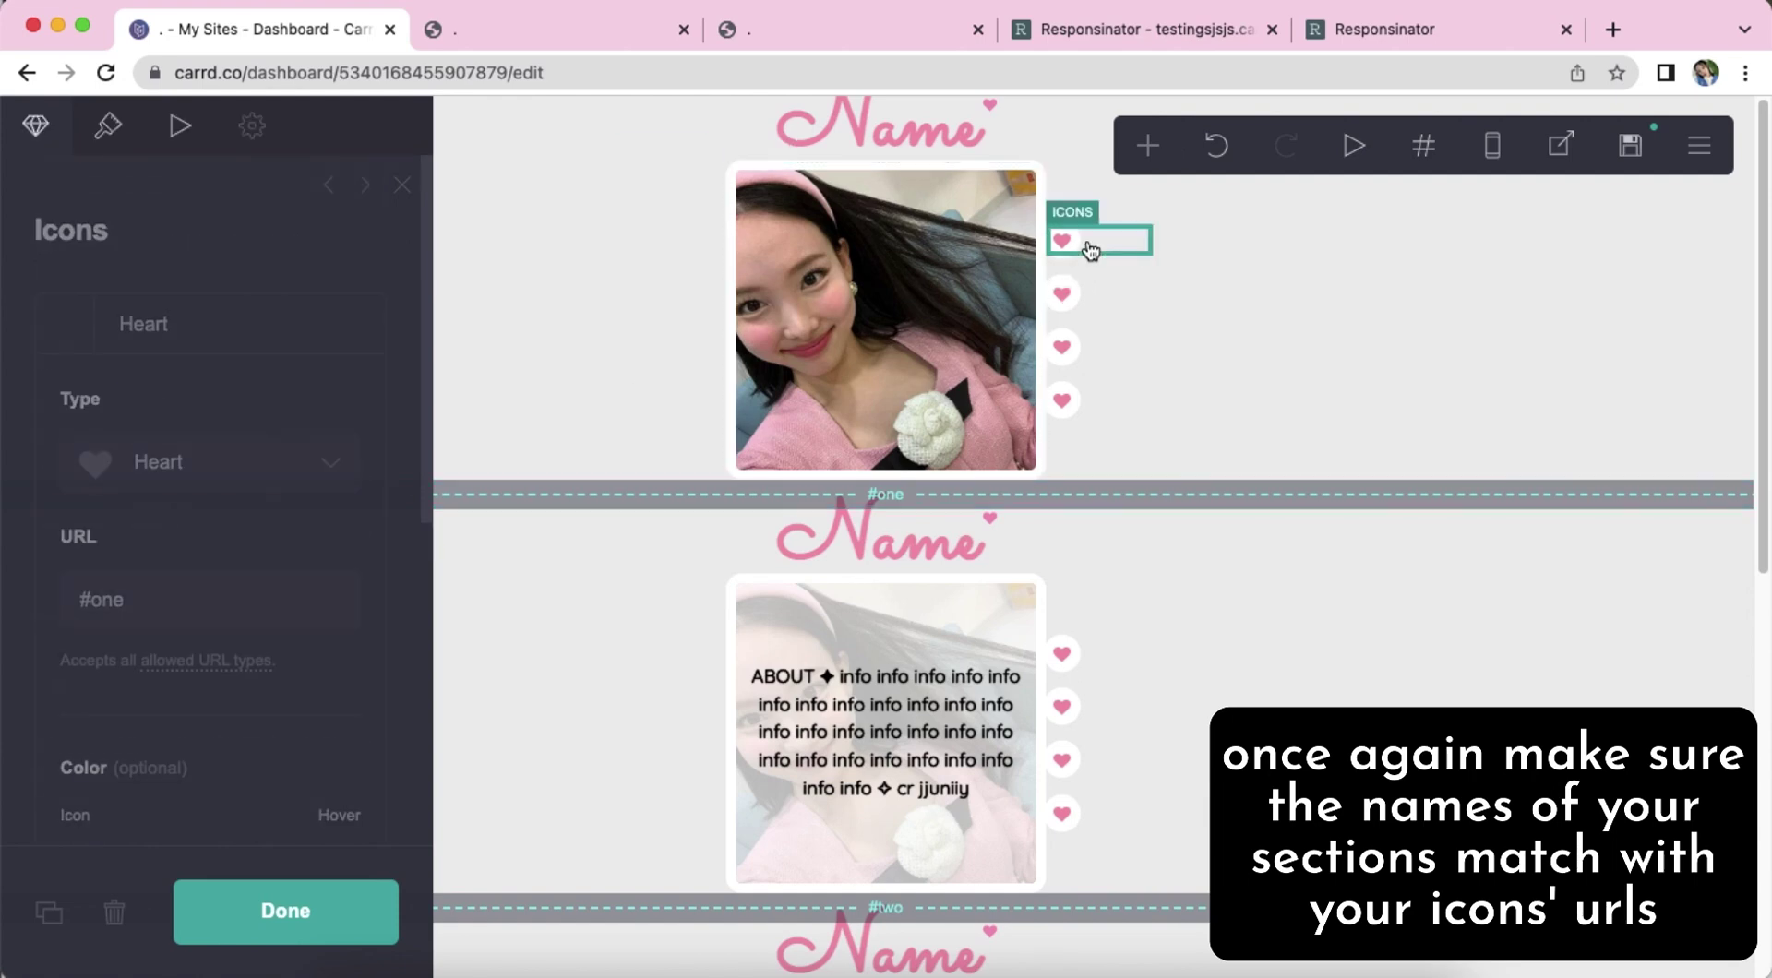
pyautogui.click(792, 910)
pyautogui.scroll(-1, 276, 722)
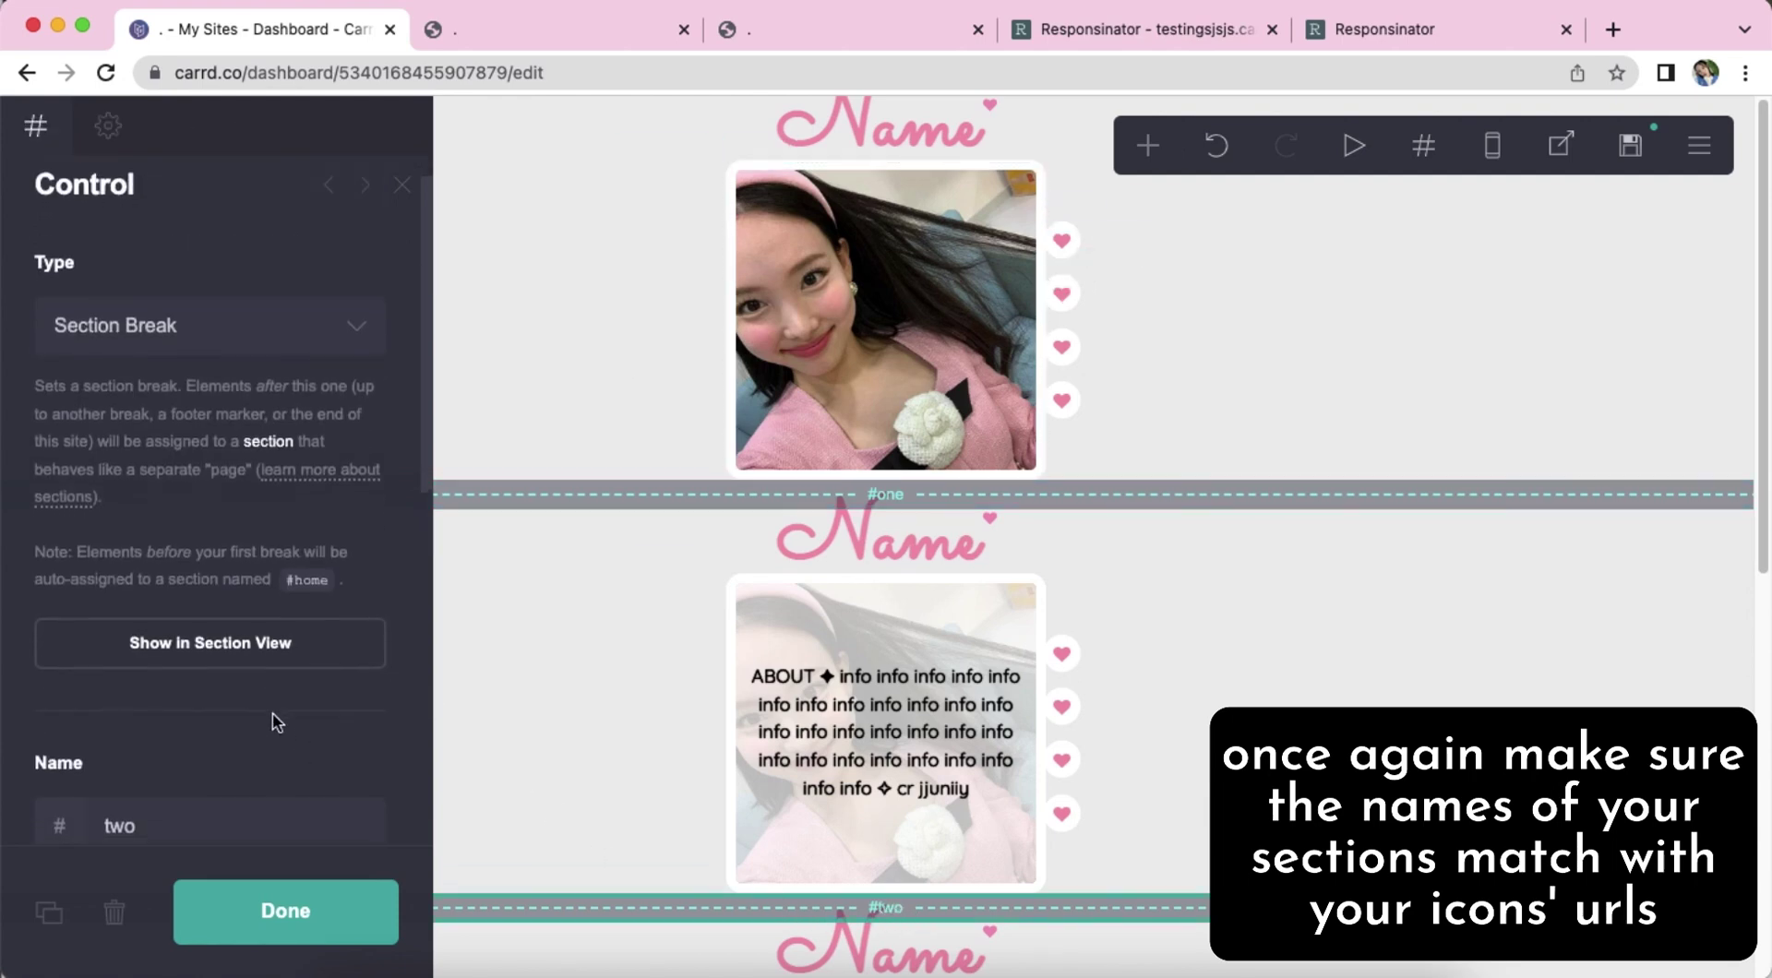
pyautogui.click(1135, 296)
pyautogui.scroll(-1, 148, 553)
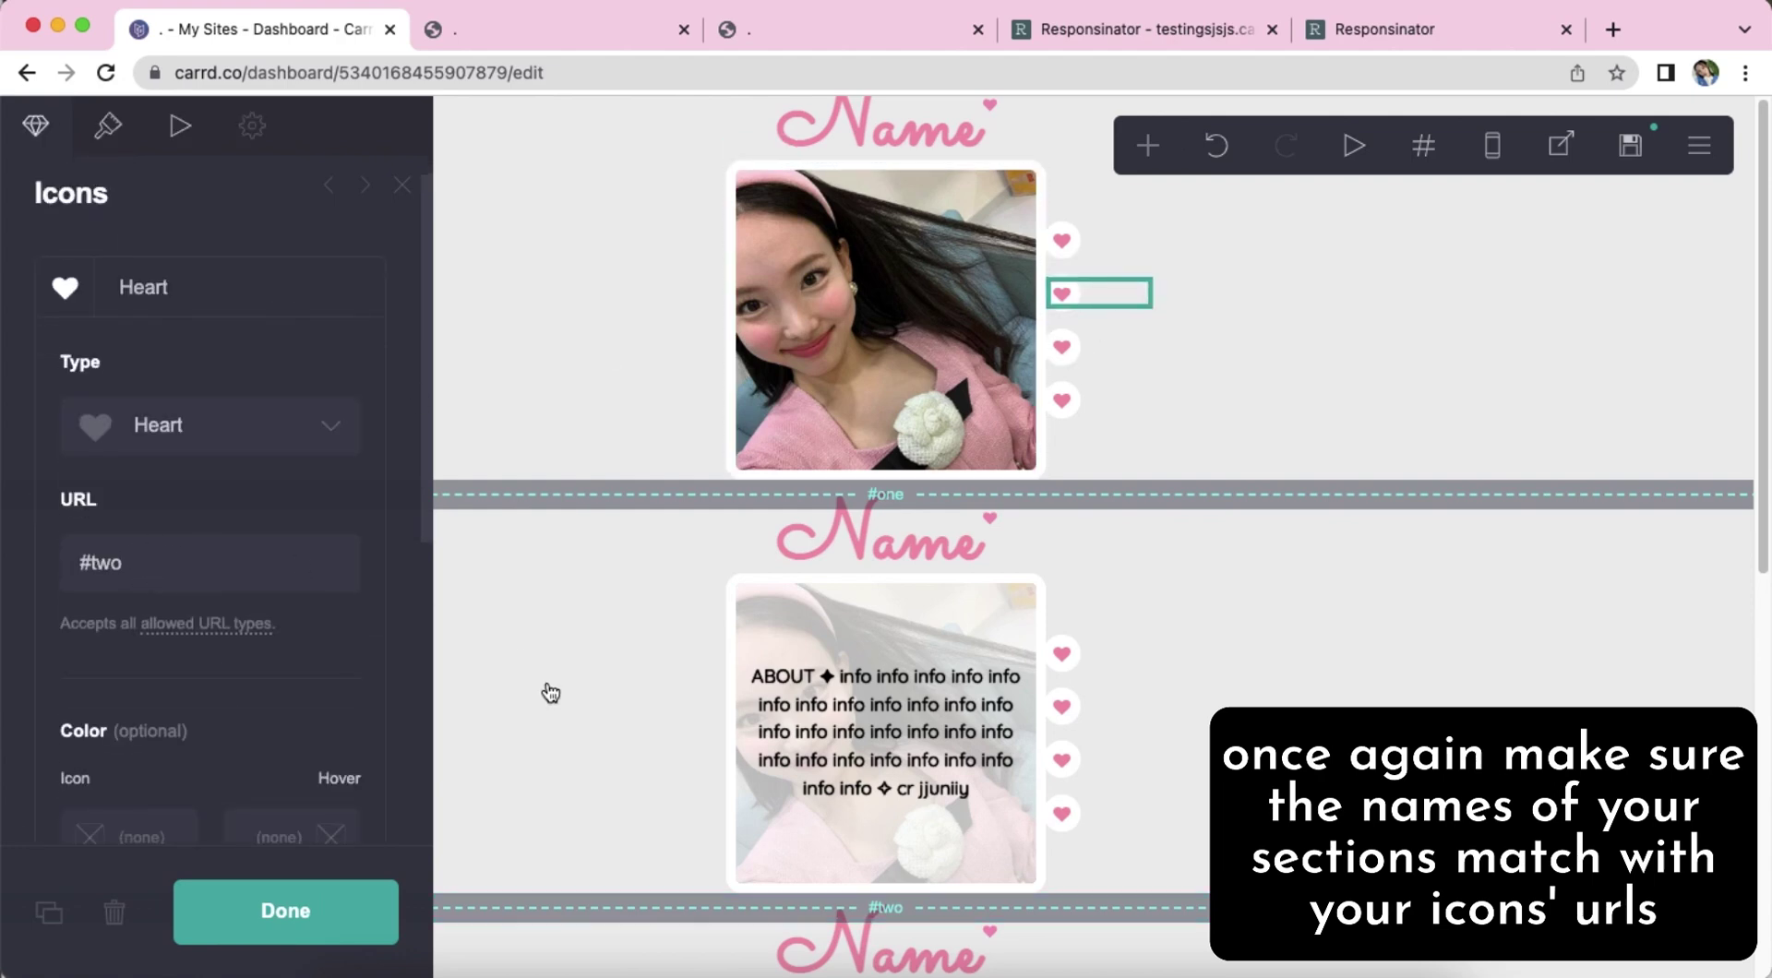
# Compare the name of the third section break with the URL of the third heart icon.
pyautogui.scroll(-7, 551, 693)
pyautogui.click(893, 645)
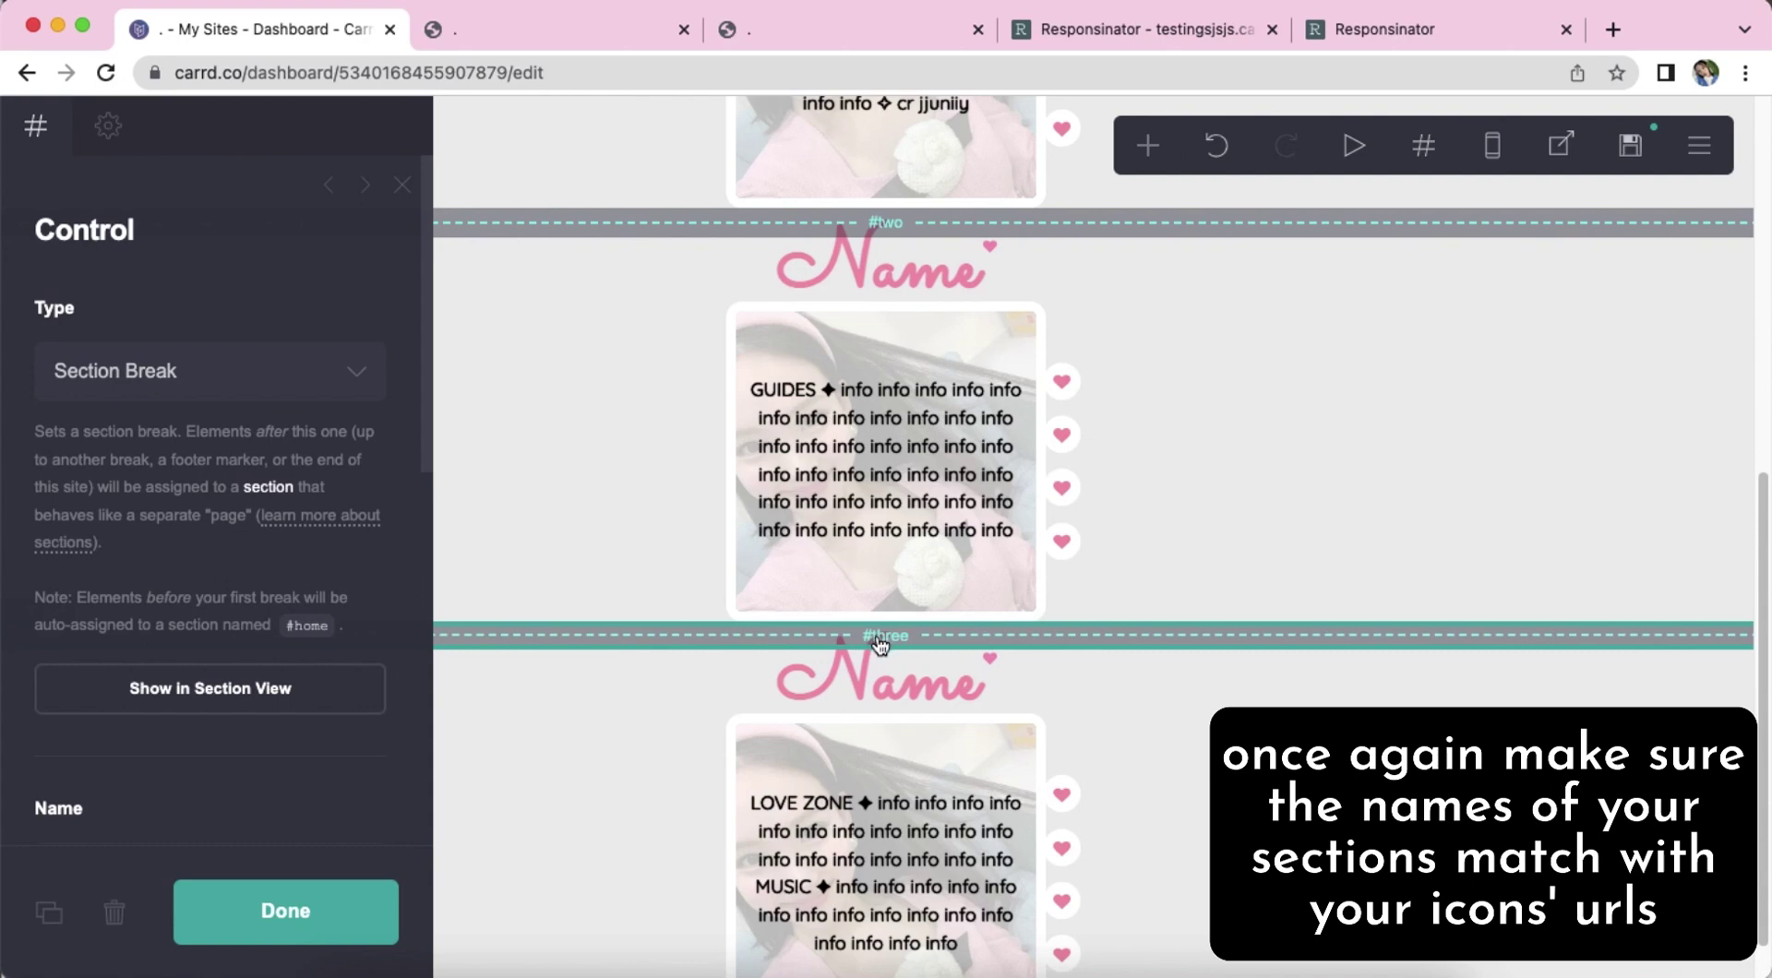
pyautogui.scroll(-2, 246, 661)
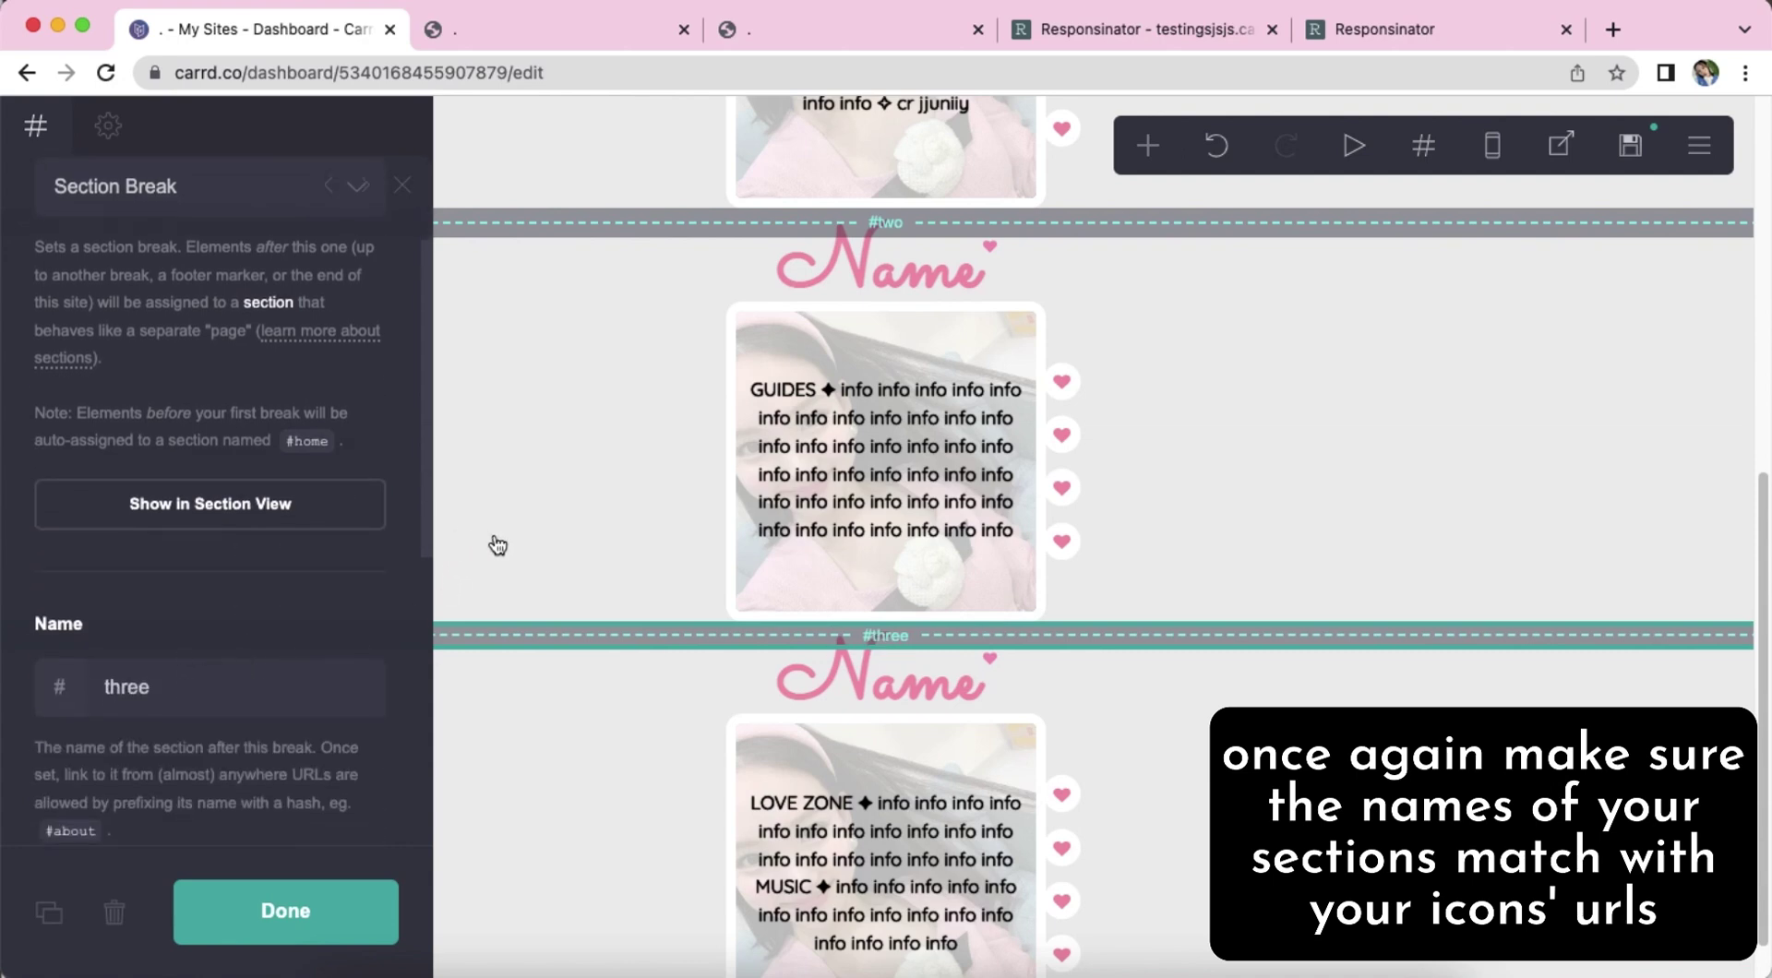
pyautogui.scroll(7, 498, 546)
pyautogui.click(1066, 356)
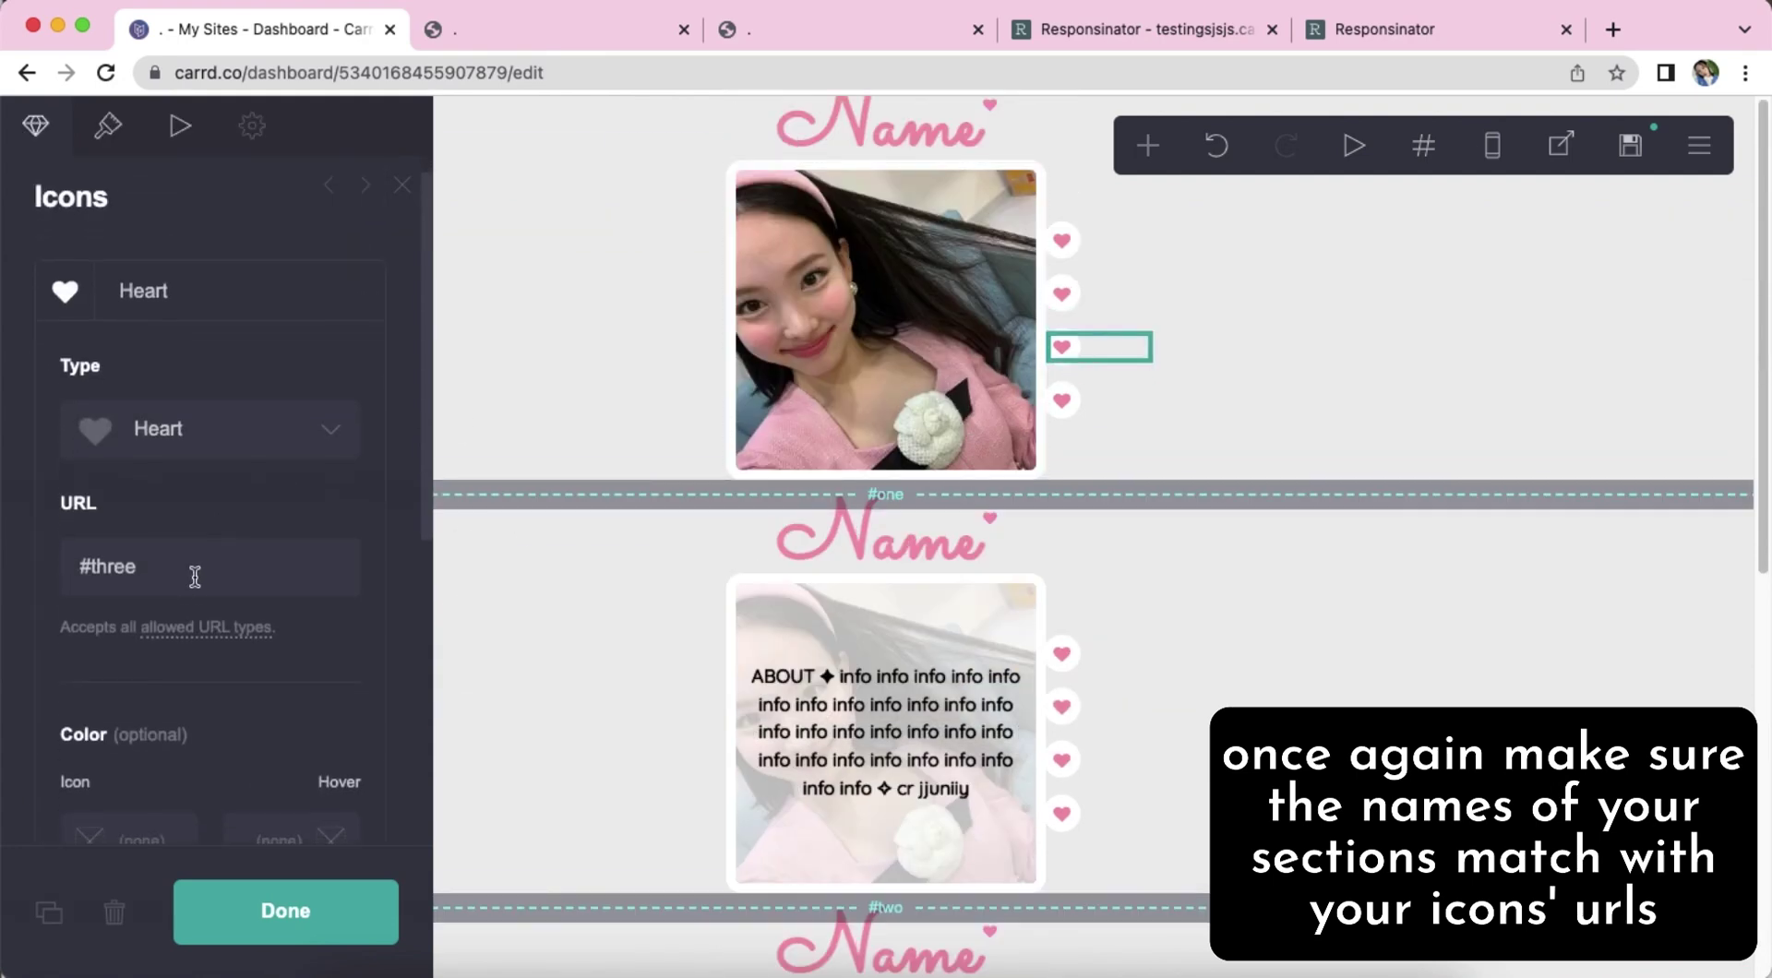
# Change the page background style to Gradient and set its first stop color to #FFD4DD.
pyautogui.click(1308, 660)
pyautogui.scroll(-5, 1308, 659)
pyautogui.scroll(5, 1309, 658)
pyautogui.click(181, 375)
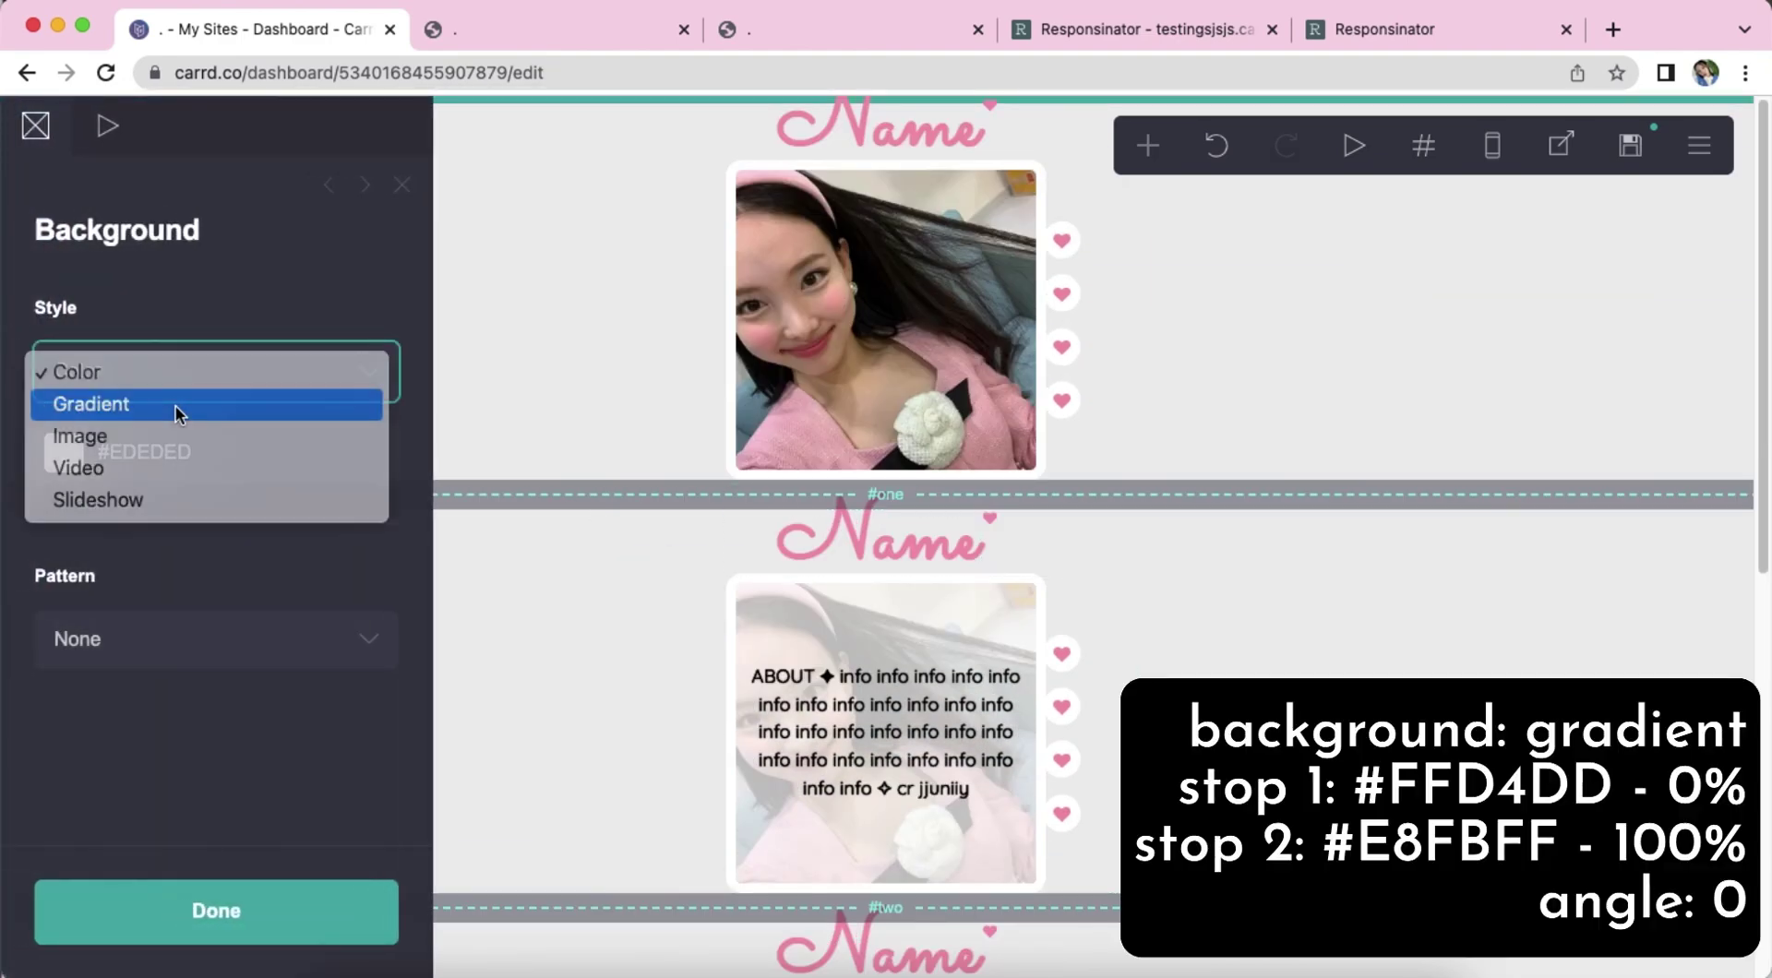
pyautogui.click(176, 407)
pyautogui.click(220, 637)
pyautogui.write('FFD4D')
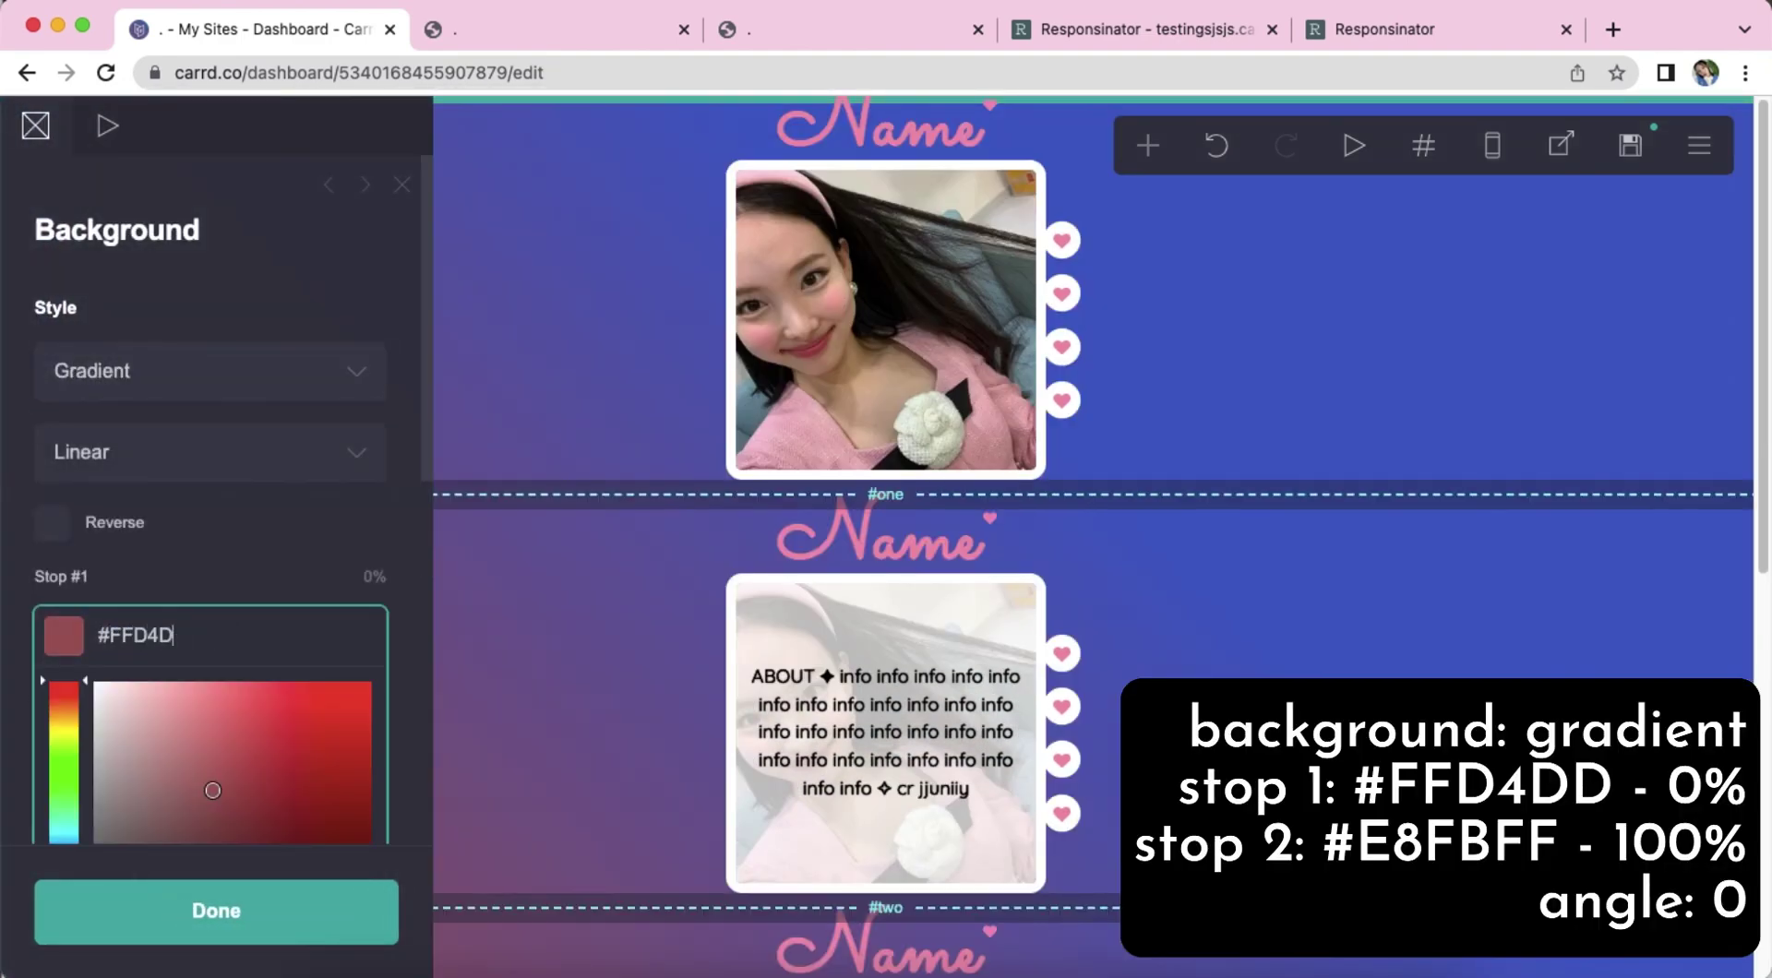
pyautogui.write('D')
pyautogui.press('Return')
# Set the second background gradient stop to #E8FBFF at 100% and the gradient angle to 0°.
pyautogui.scroll(-1, 221, 637)
pyautogui.click(194, 720)
pyautogui.write('E')
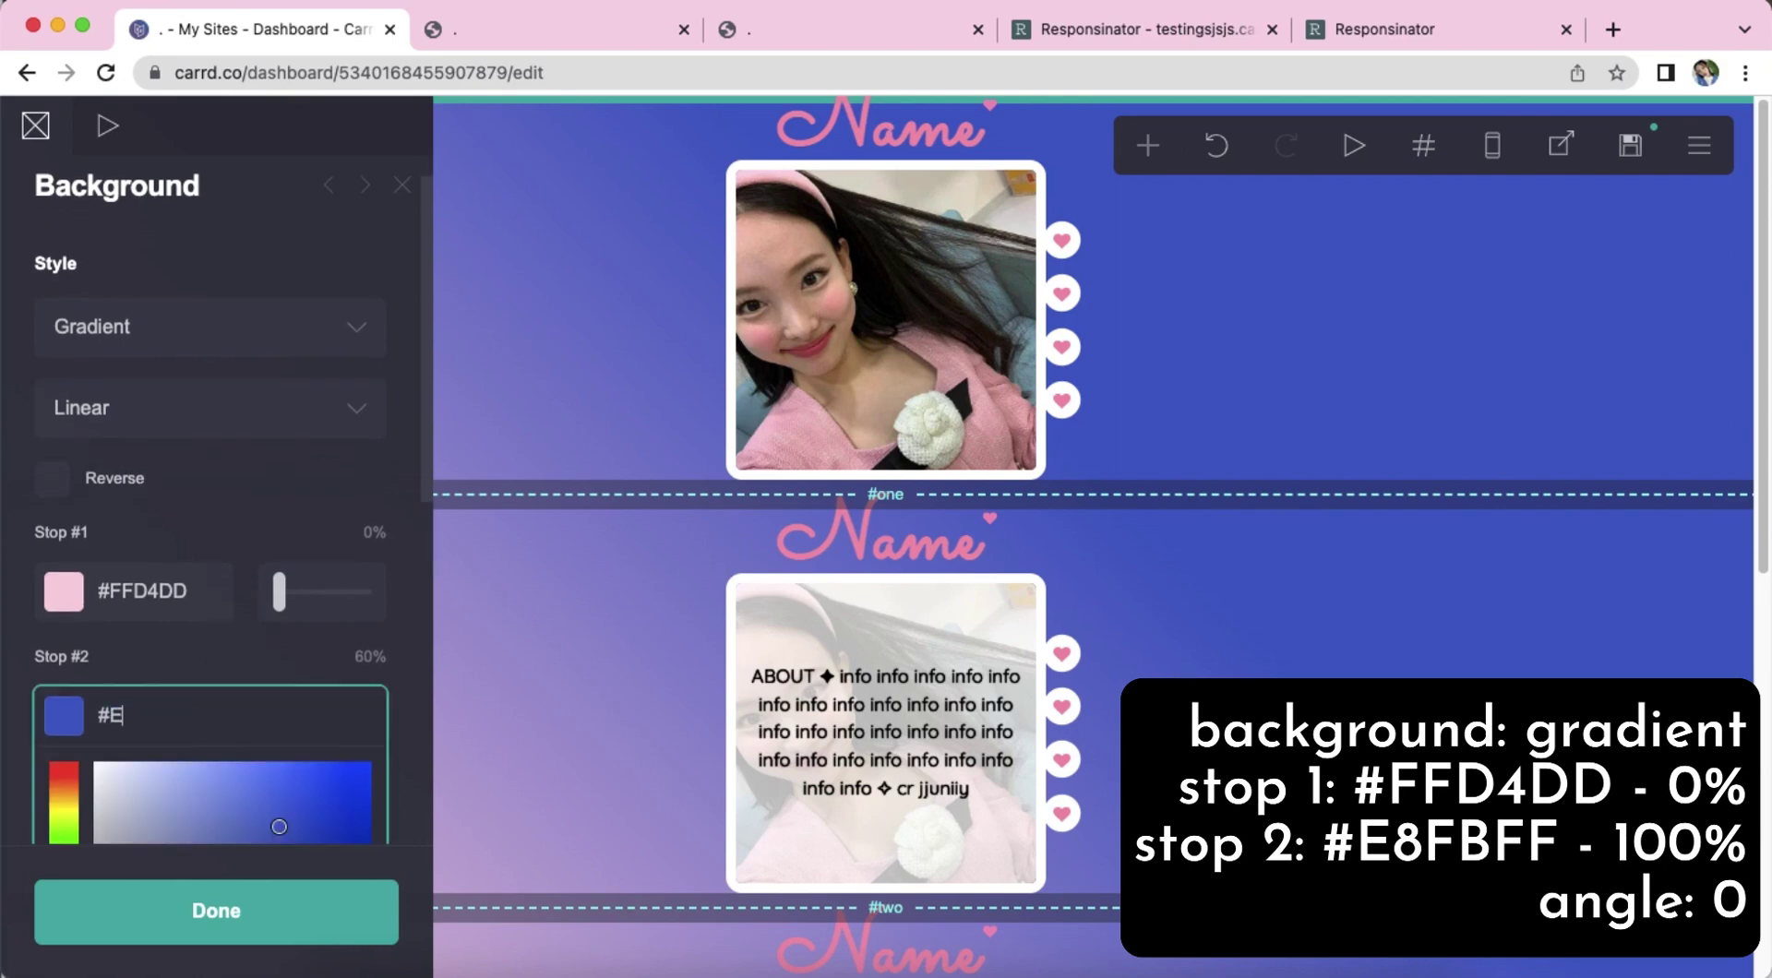
pyautogui.write('8FBFF')
pyautogui.press('Return')
pyautogui.click(369, 716)
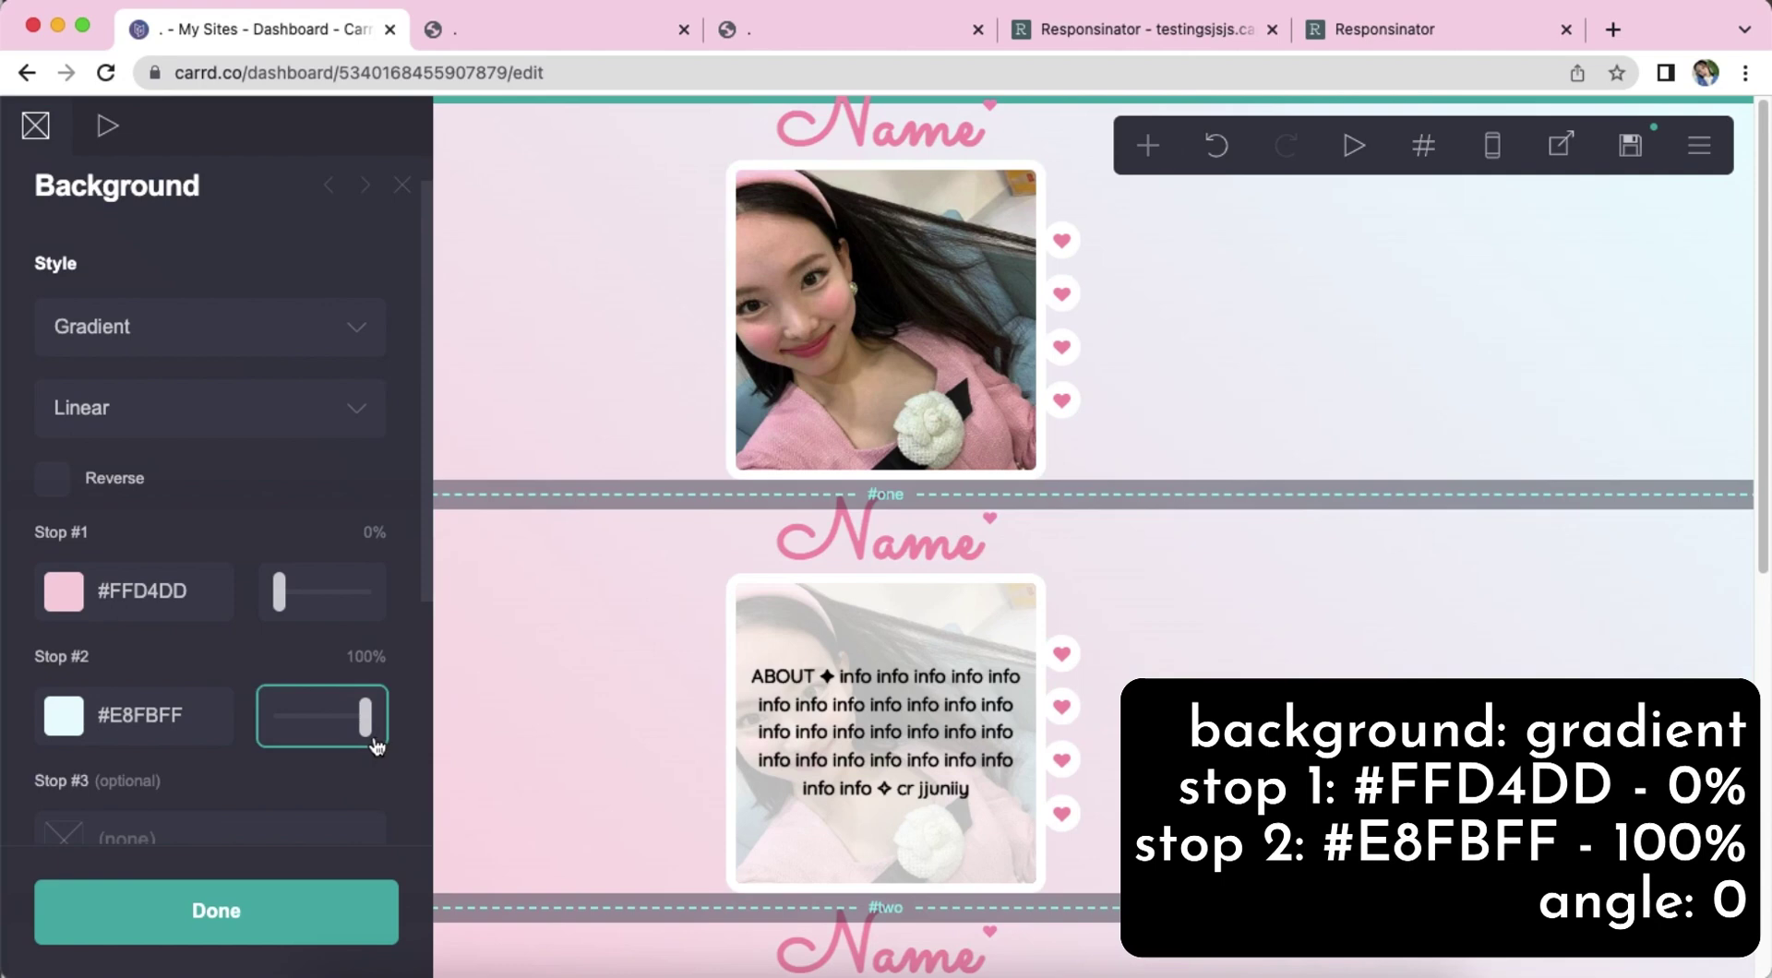
pyautogui.scroll(-2, 184, 756)
pyautogui.click(48, 796)
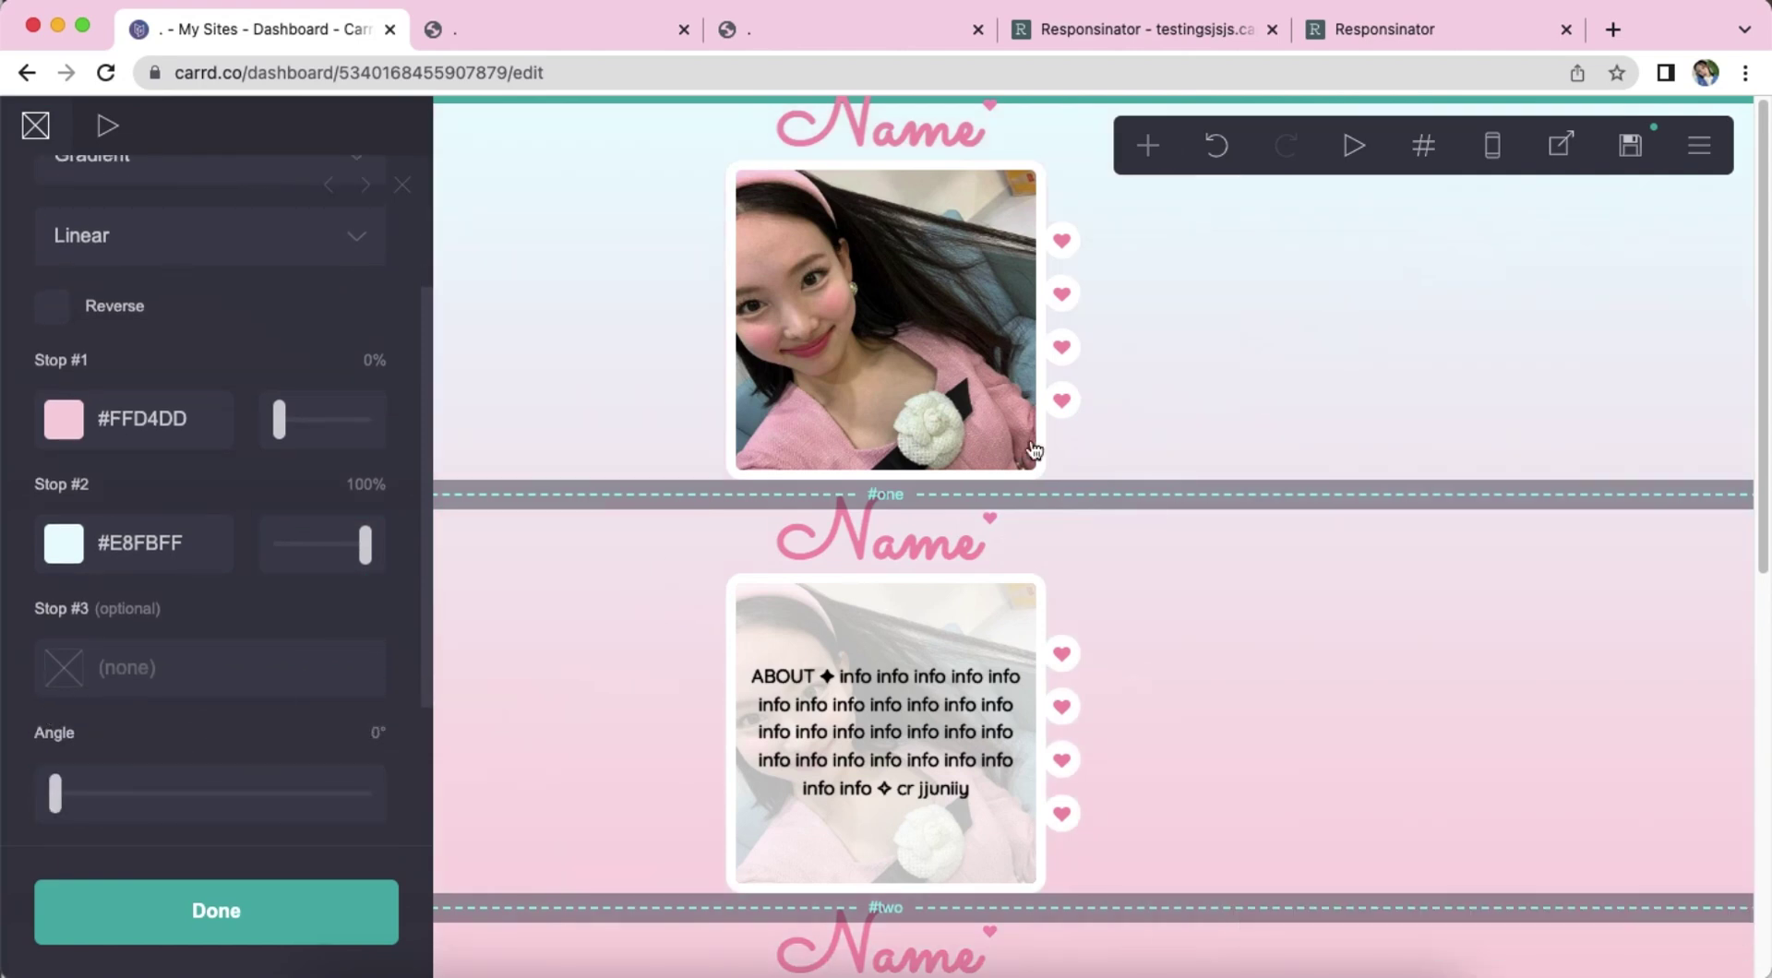
# Publish the site changes and test the heart icon links to sections #one, #two and #three on the live page.
pyautogui.click(1630, 147)
pyautogui.click(238, 911)
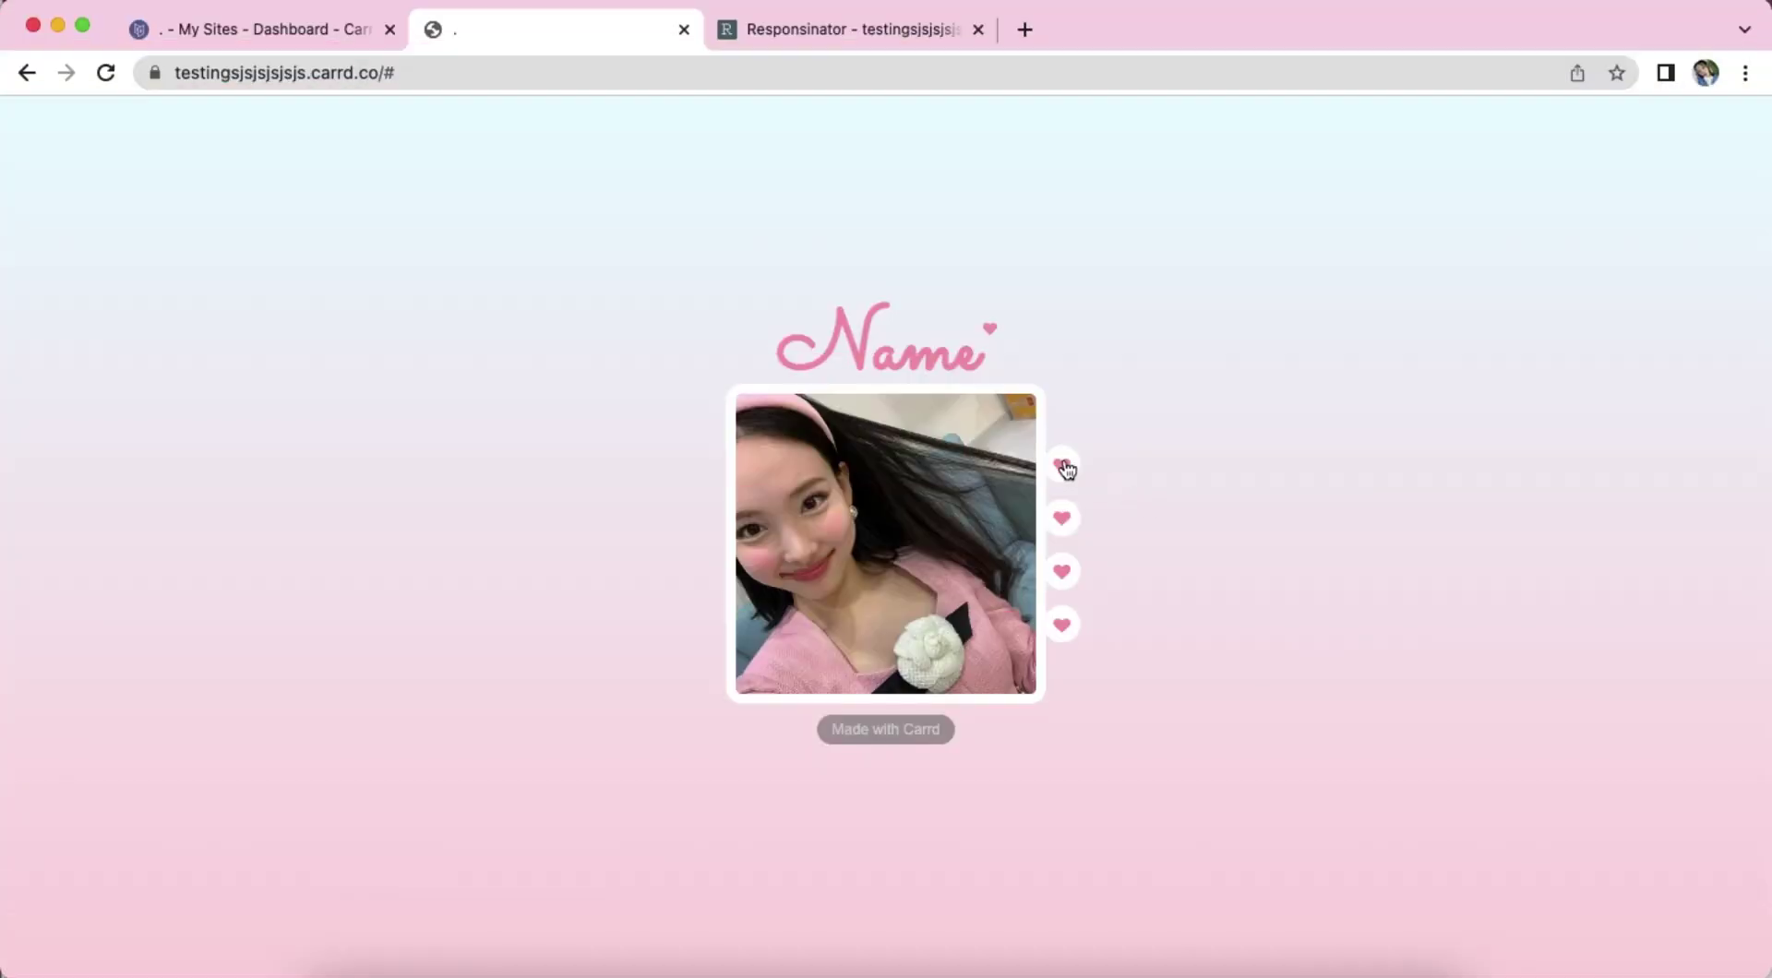
pyautogui.click(1062, 465)
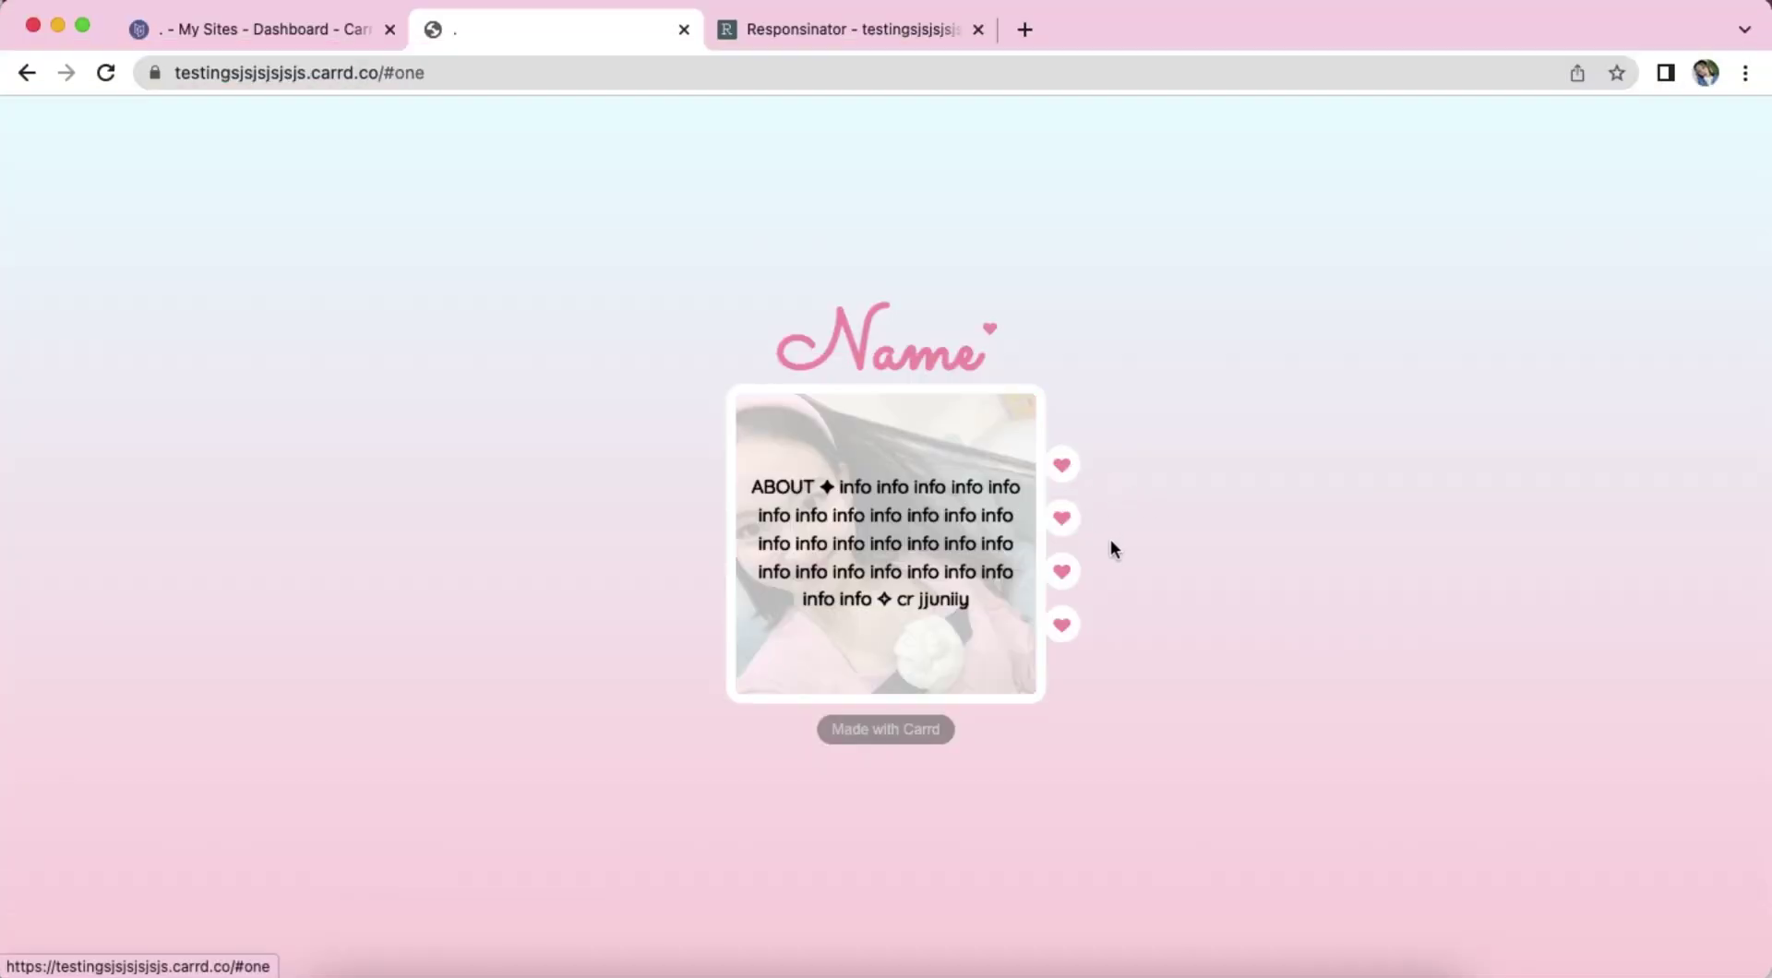
pyautogui.click(1062, 520)
pyautogui.click(1064, 572)
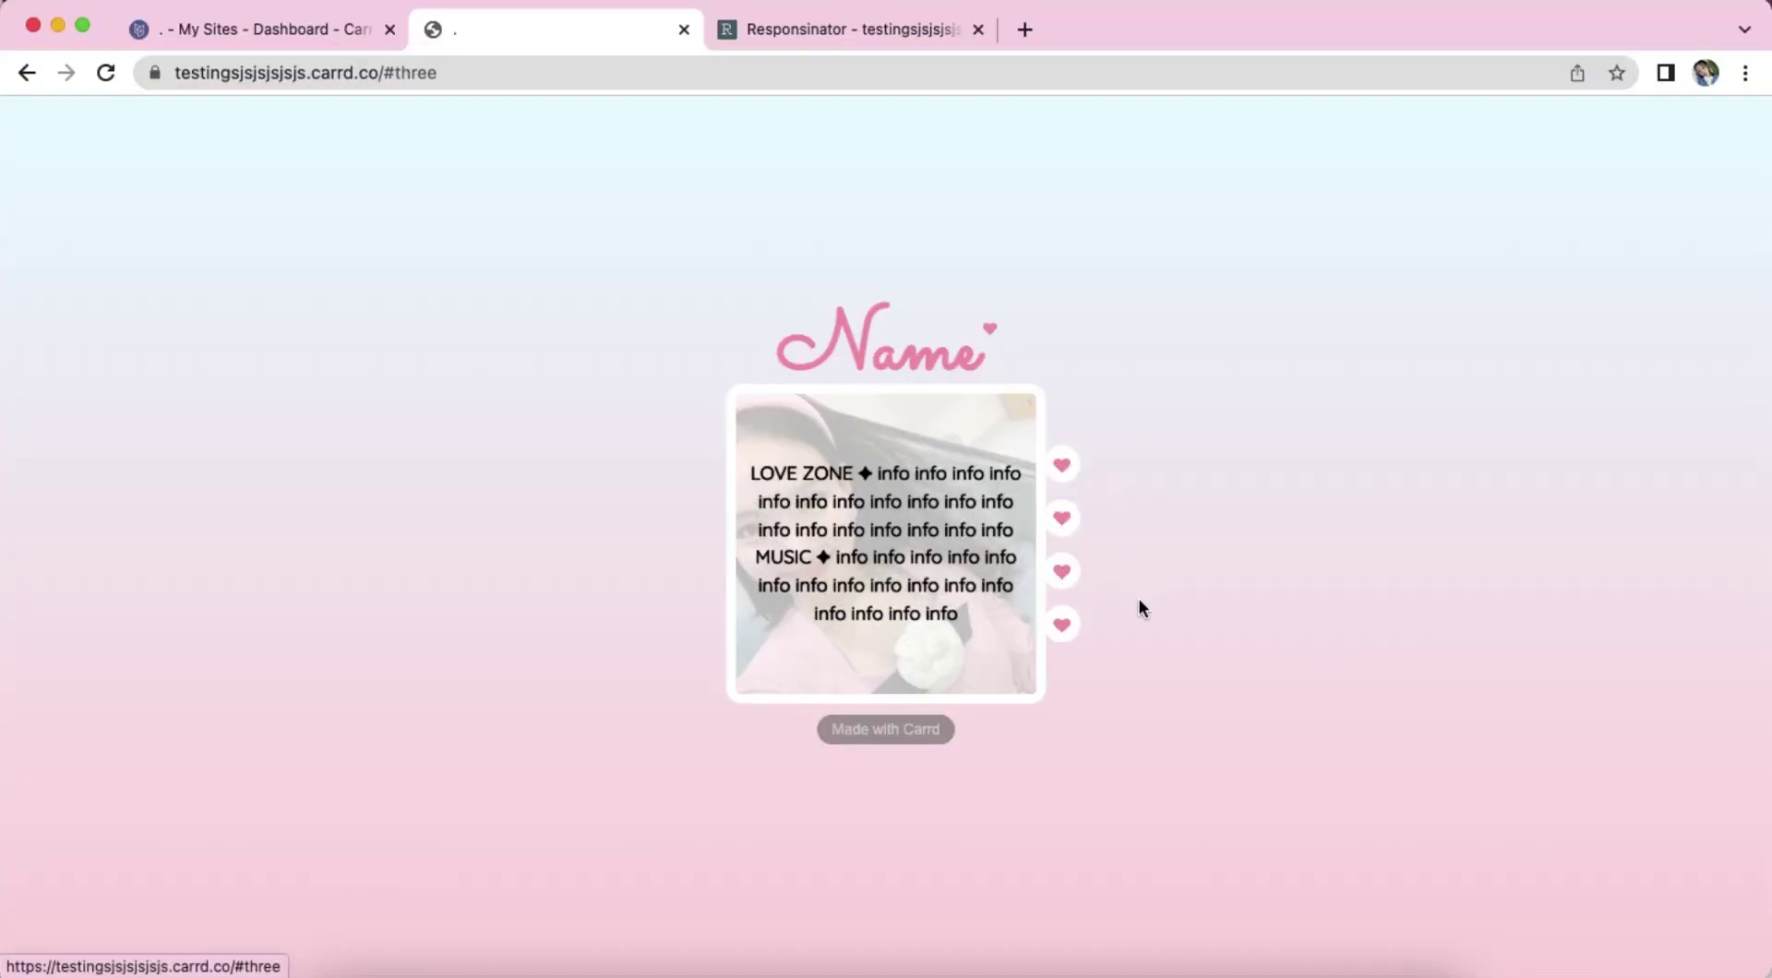
pyautogui.click(1087, 624)
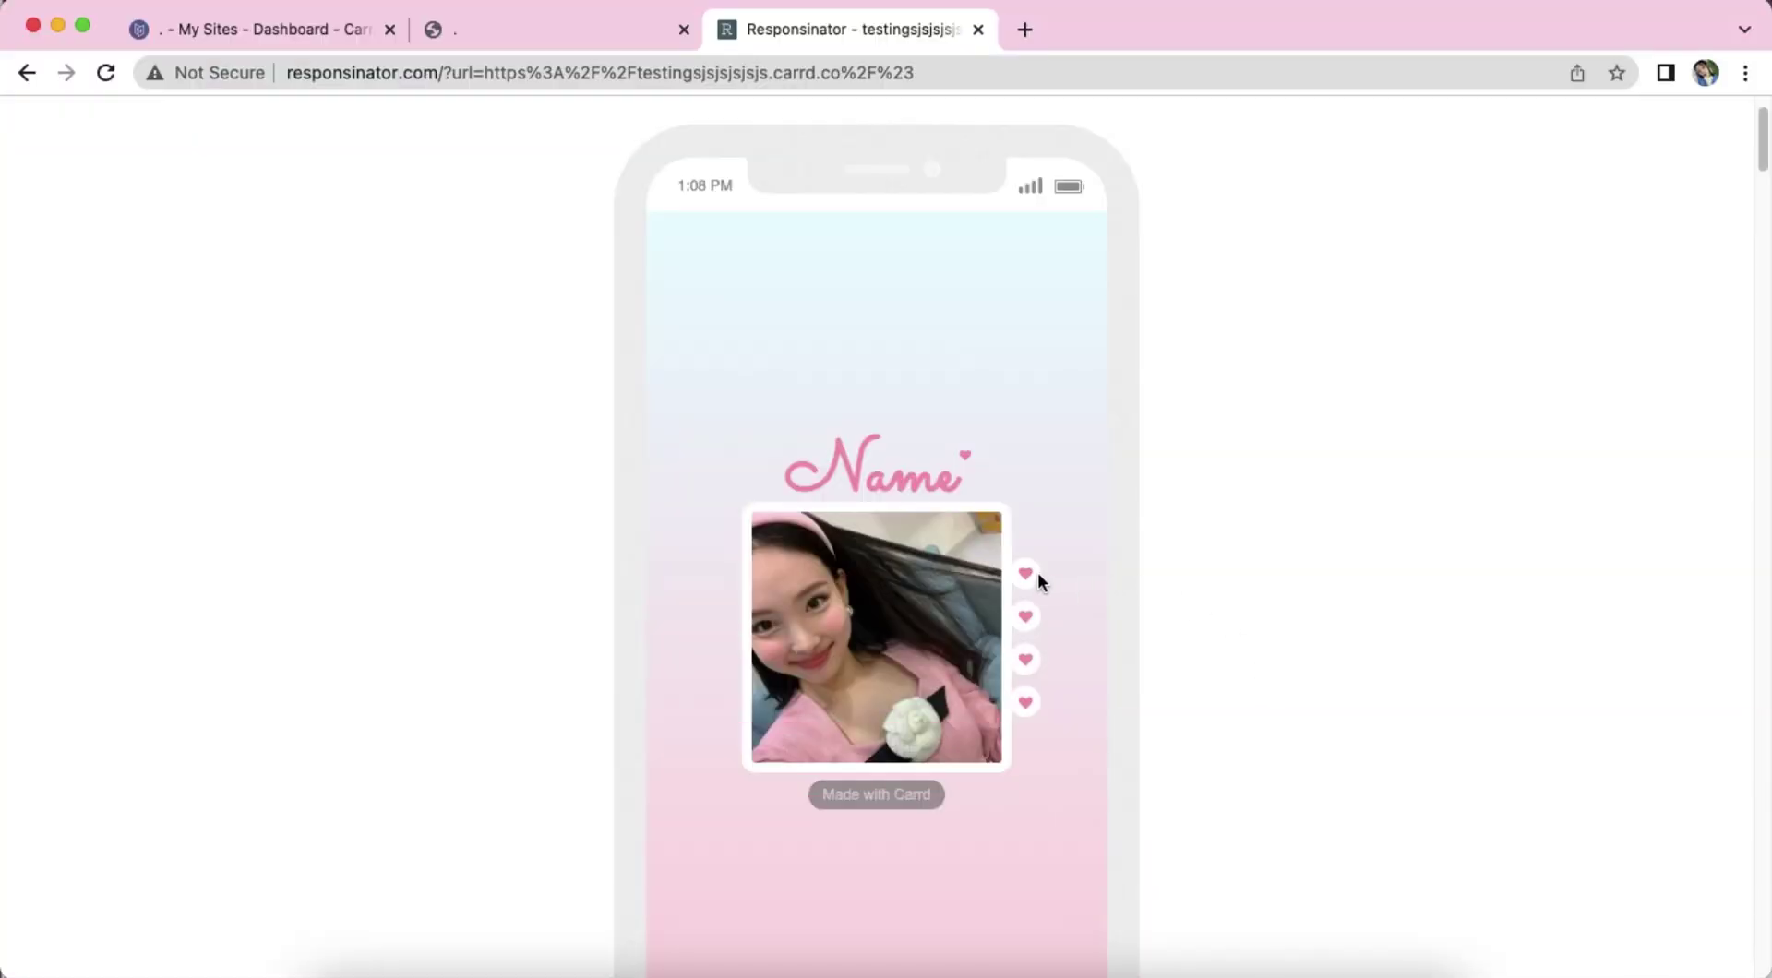
# Test the first three heart icon links in the Responsinator phone preview of the published page.
pyautogui.click(1037, 580)
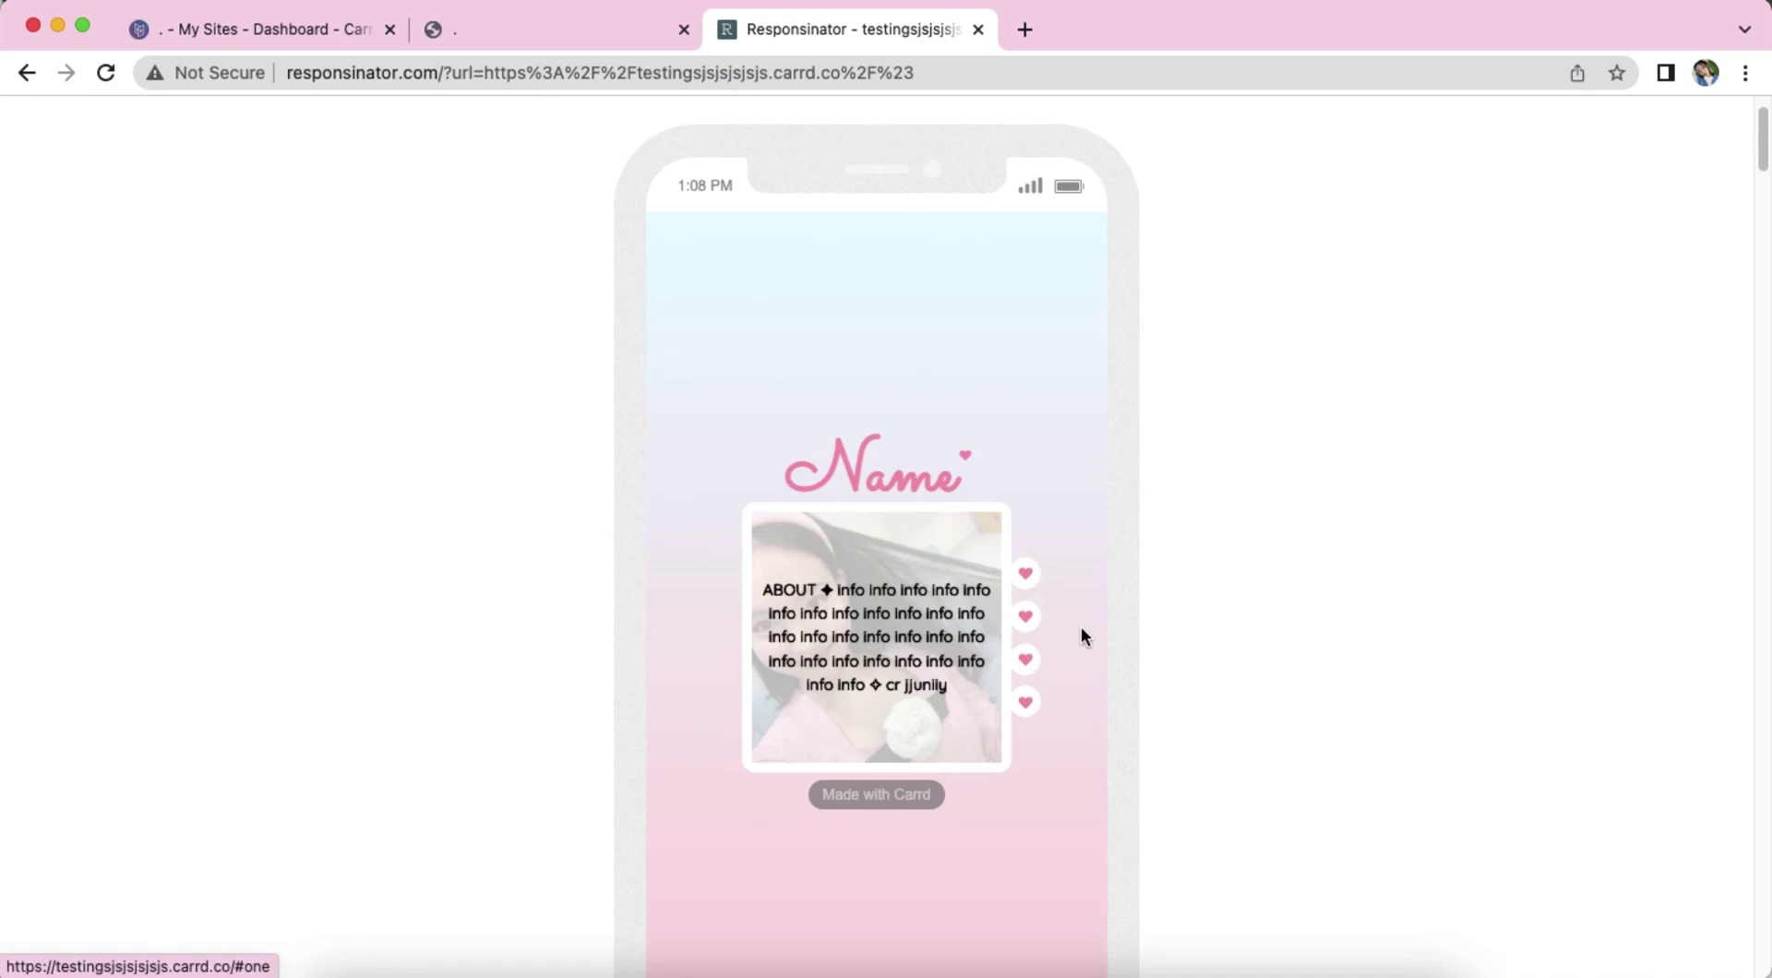
pyautogui.click(1028, 619)
pyautogui.click(1026, 658)
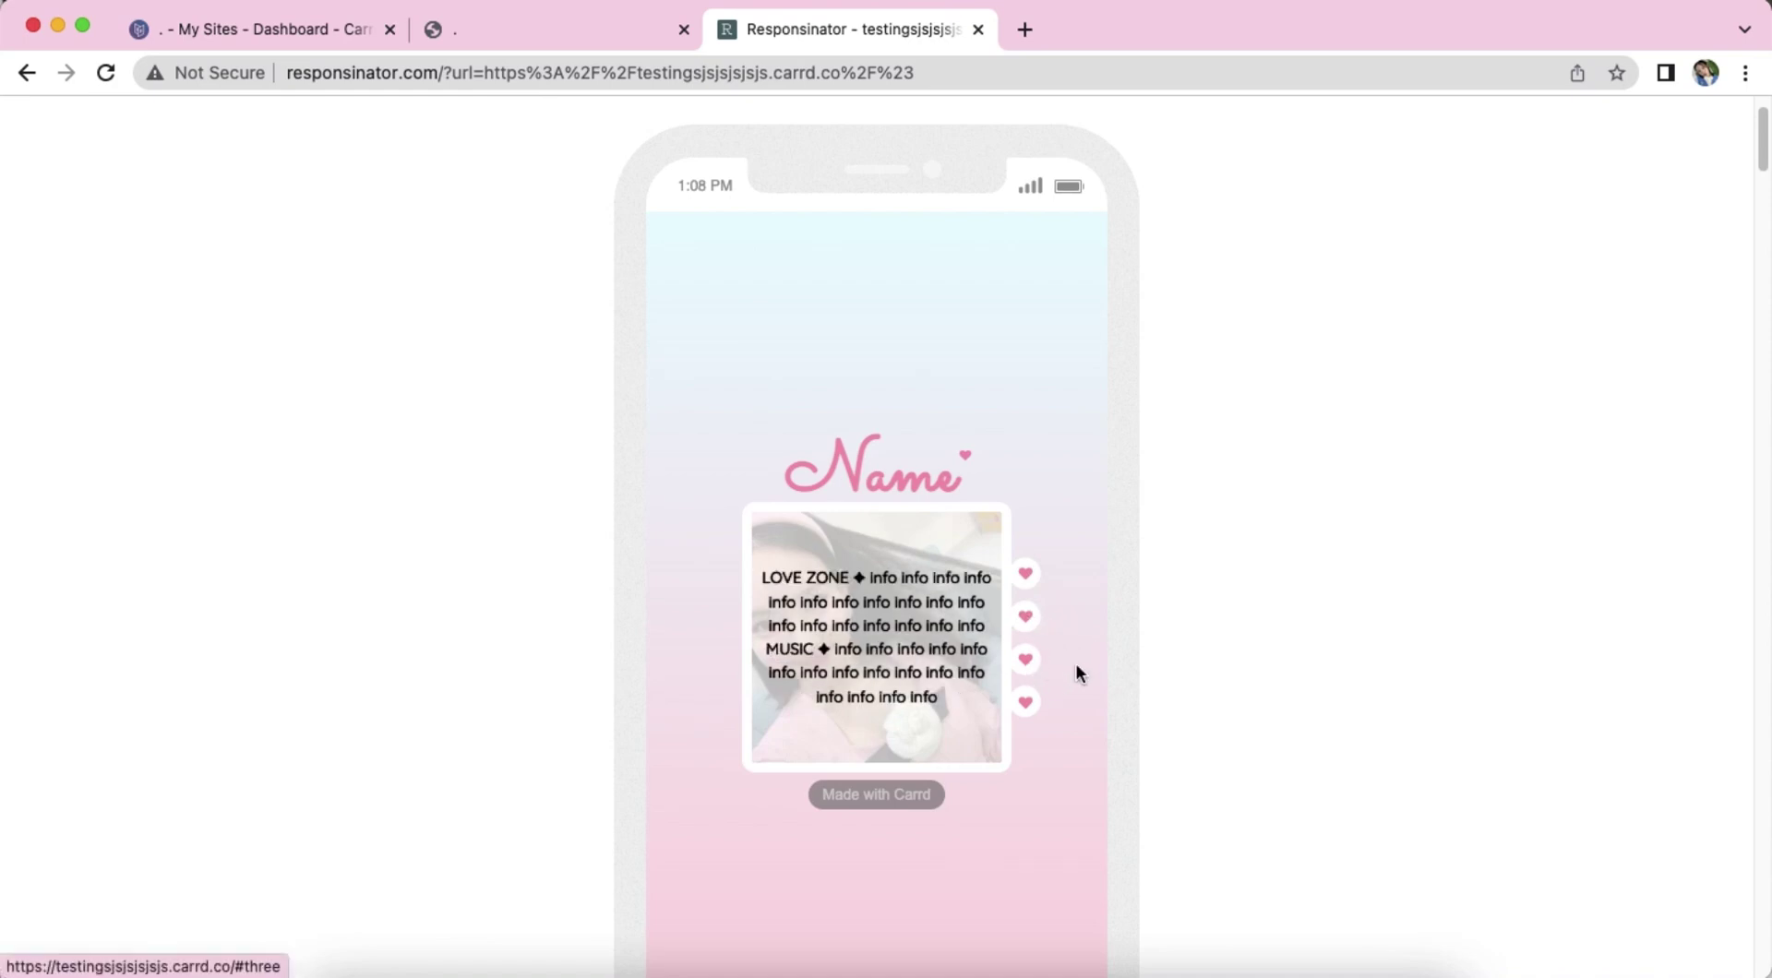